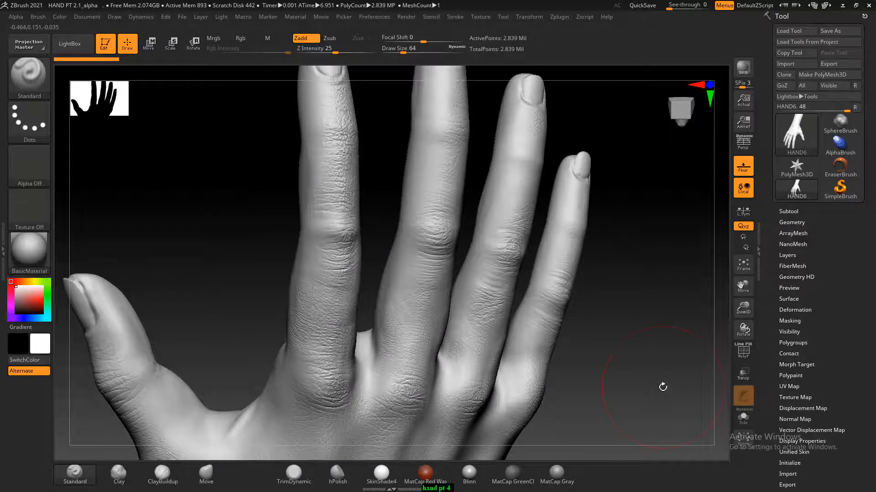
- Dock the Light palette in the side tray and switch on a second light for the hand model
{"action": "left_click_drag", "start_coordinate": [661, 387], "coordinate": [607, 371]}
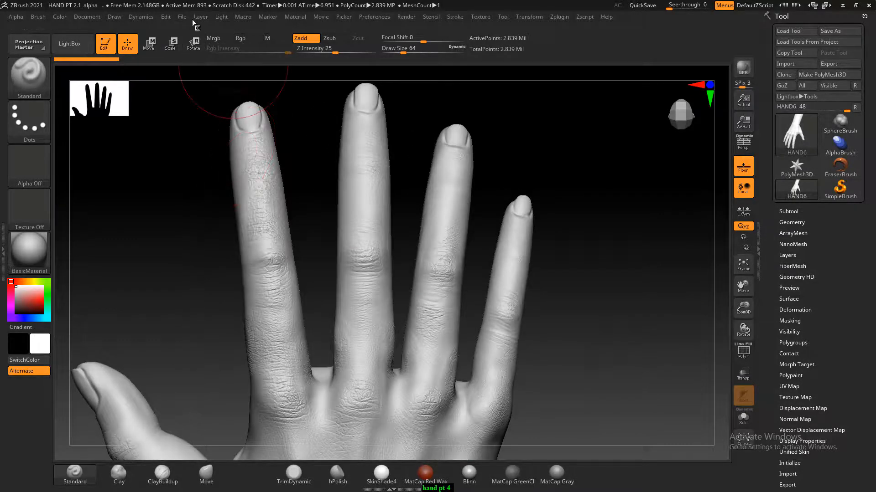
{"action": "left_click", "coordinate": [215, 15]}
{"action": "left_click_drag", "start_coordinate": [218, 28], "coordinate": [27, 19]}
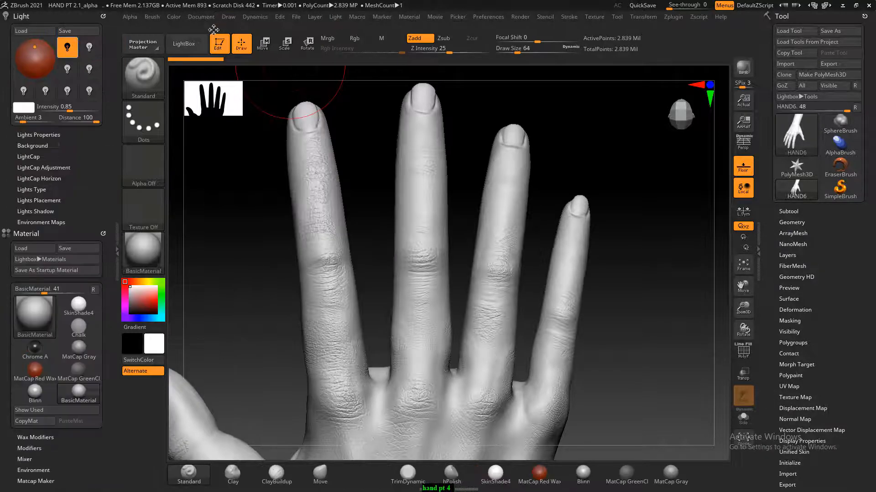
{"action": "left_click", "coordinate": [90, 51]}
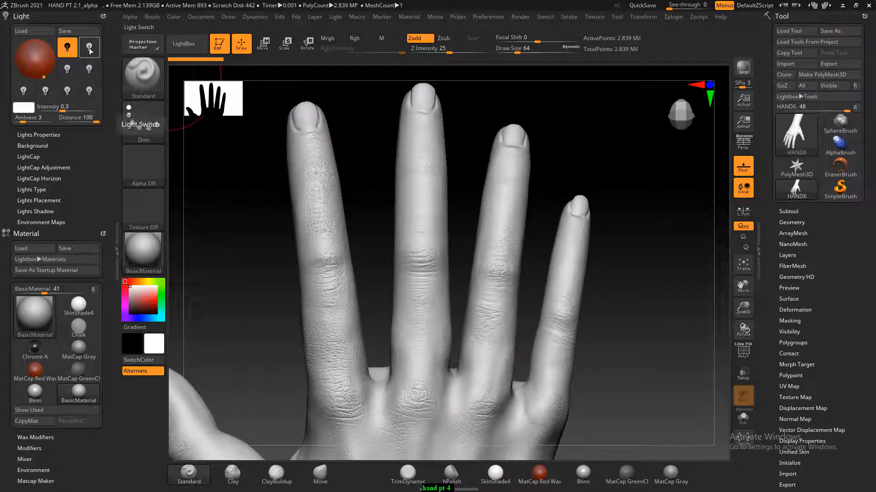
{"action": "left_click", "coordinate": [89, 51]}
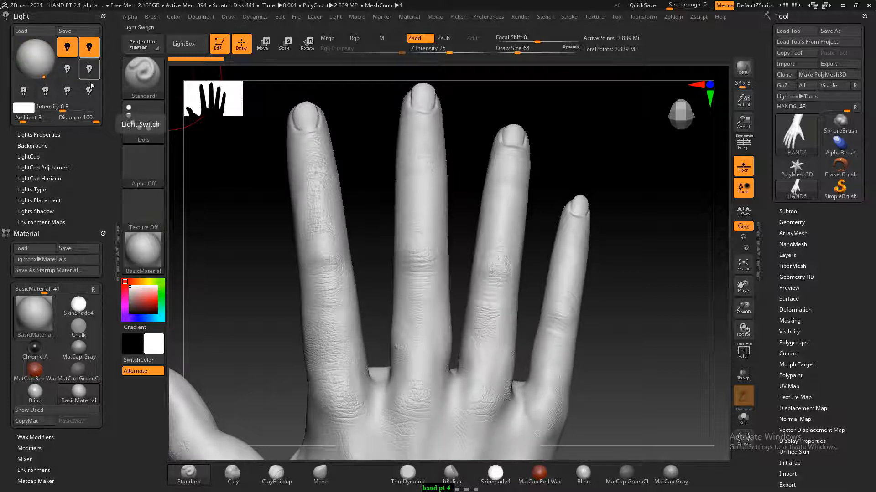
- Lower the second light's intensity to 0.1936 and tint it pale yellow, about RGB 210, 205, 174
{"action": "mouse_move", "coordinate": [62, 110]}
{"action": "left_mouse_down"}
{"action": "mouse_move", "coordinate": [51, 108]}
{"action": "mouse_move", "coordinate": [61, 110]}
{"action": "left_mouse_up"}
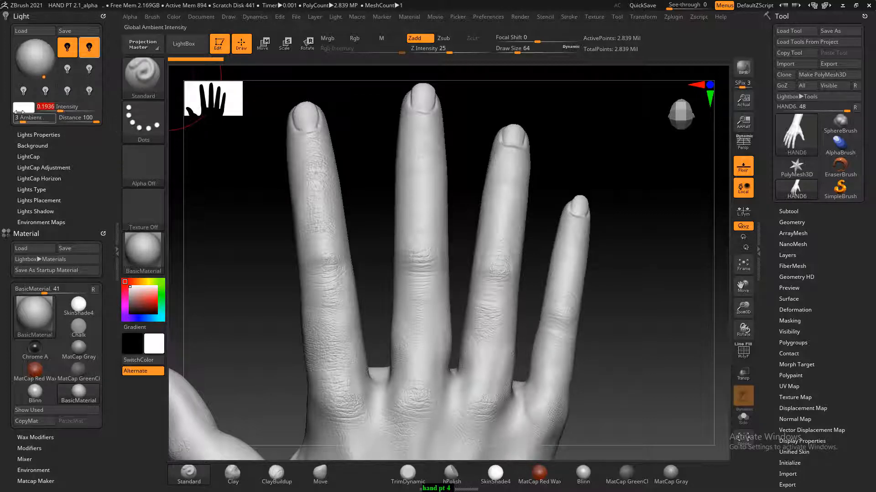
{"action": "left_click", "coordinate": [19, 111]}
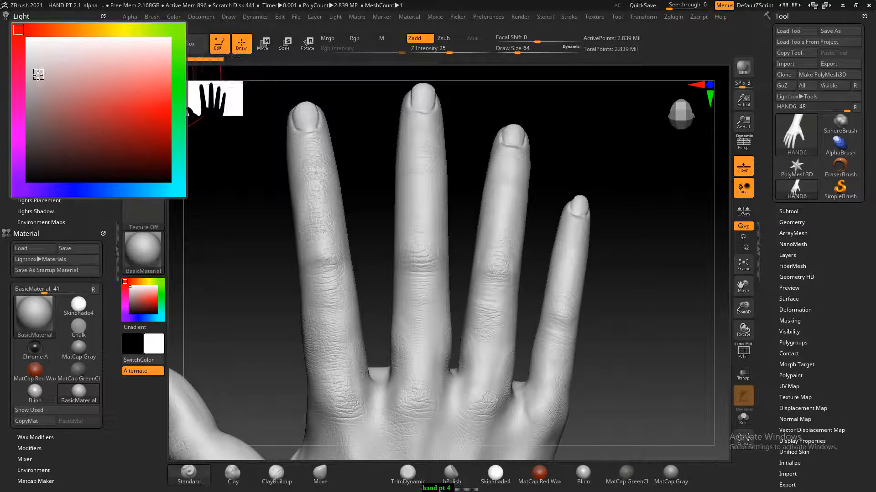
{"action": "left_click", "coordinate": [109, 30]}
{"action": "left_click", "coordinate": [73, 67]}
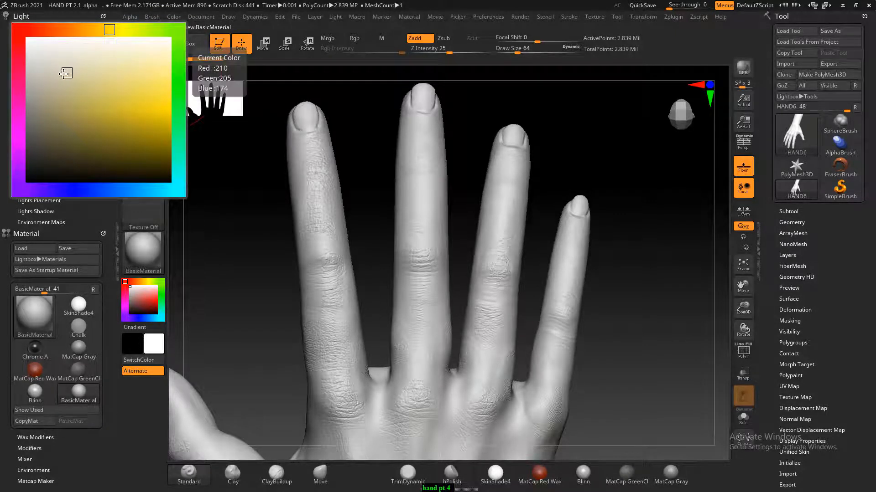
{"action": "left_click", "coordinate": [66, 72]}
- Try a very strong intensity on the second light while viewing the fingers, and settle on 0.66563
{"action": "left_click_drag", "start_coordinate": [59, 112], "coordinate": [82, 111]}
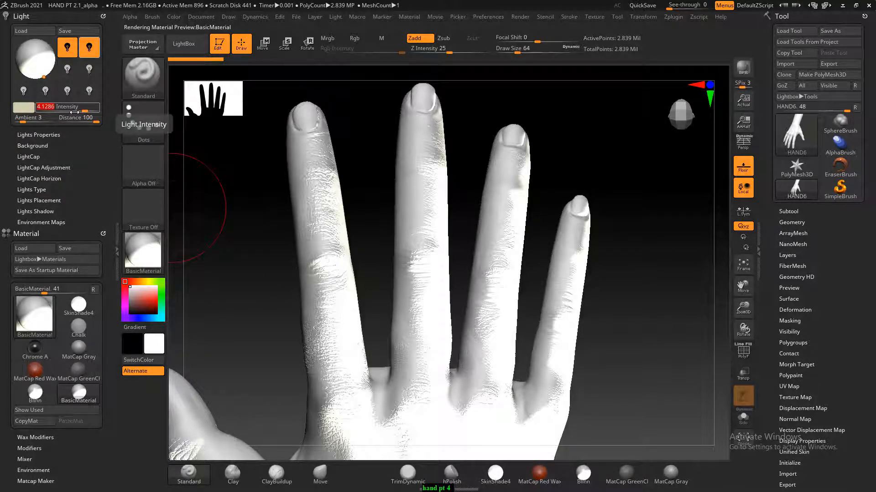
{"action": "mouse_move", "coordinate": [623, 193]}
{"action": "left_mouse_down"}
{"action": "mouse_move", "coordinate": [629, 176]}
{"action": "mouse_move", "coordinate": [623, 179]}
{"action": "left_mouse_up"}
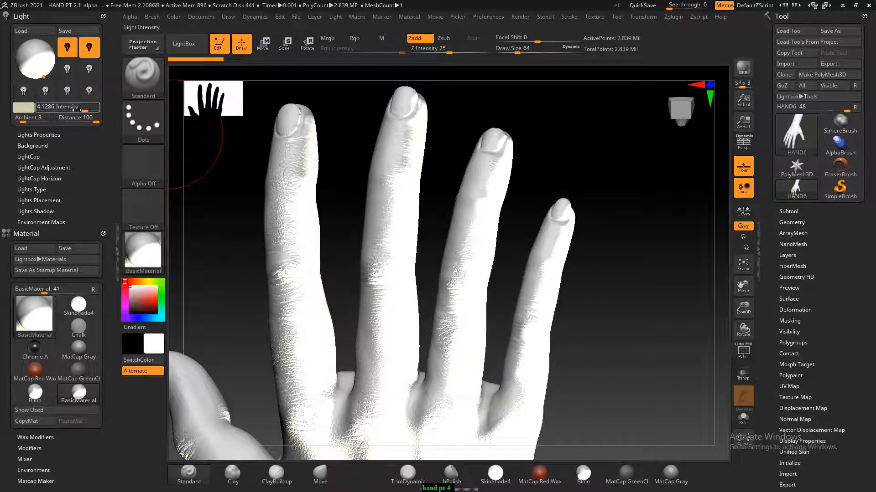
{"action": "left_click_drag", "start_coordinate": [76, 110], "coordinate": [68, 110]}
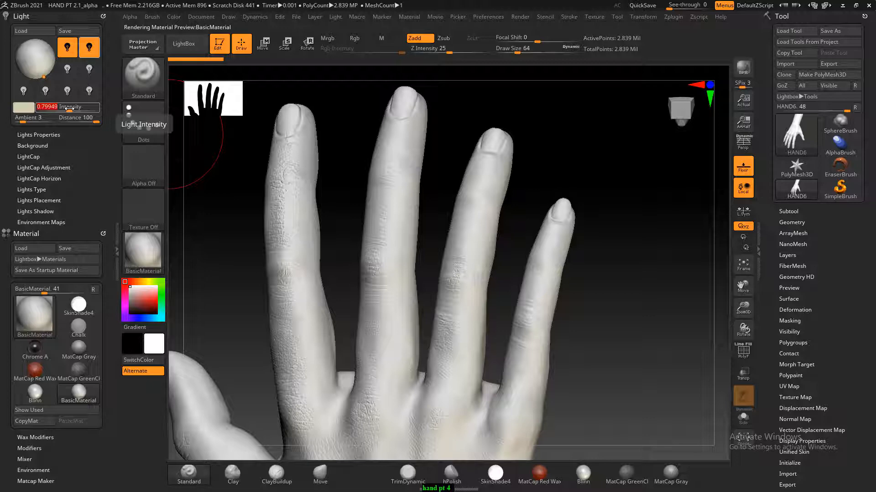
{"action": "left_click_drag", "start_coordinate": [68, 110], "coordinate": [67, 109]}
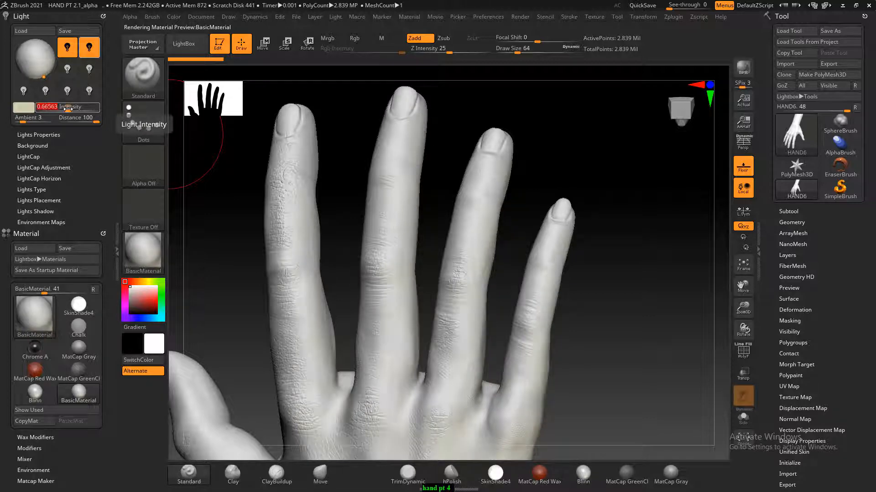
- Inspect the relit hand model from the back, the side and the palm, including the undersides of the fingers
{"action": "left_click_drag", "start_coordinate": [596, 259], "coordinate": [659, 288], "text": "shift"}
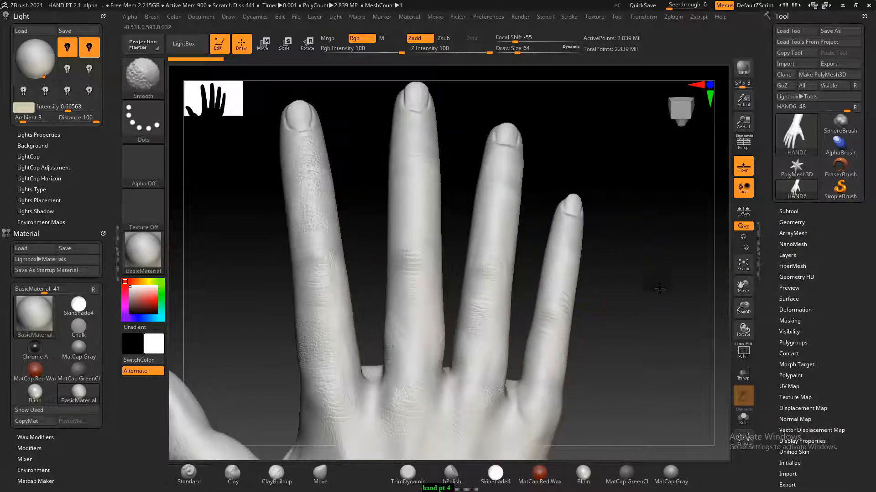
{"action": "left_click_drag", "start_coordinate": [631, 250], "coordinate": [614, 157], "text": "alt"}
{"action": "mouse_move", "coordinate": [647, 315]}
{"action": "left_mouse_down", "text": "alt"}
{"action": "mouse_move", "coordinate": [623, 283]}
{"action": "mouse_move", "coordinate": [619, 302]}
{"action": "mouse_move", "coordinate": [583, 299]}
{"action": "mouse_move", "coordinate": [594, 312]}
{"action": "left_mouse_up", "text": "alt"}
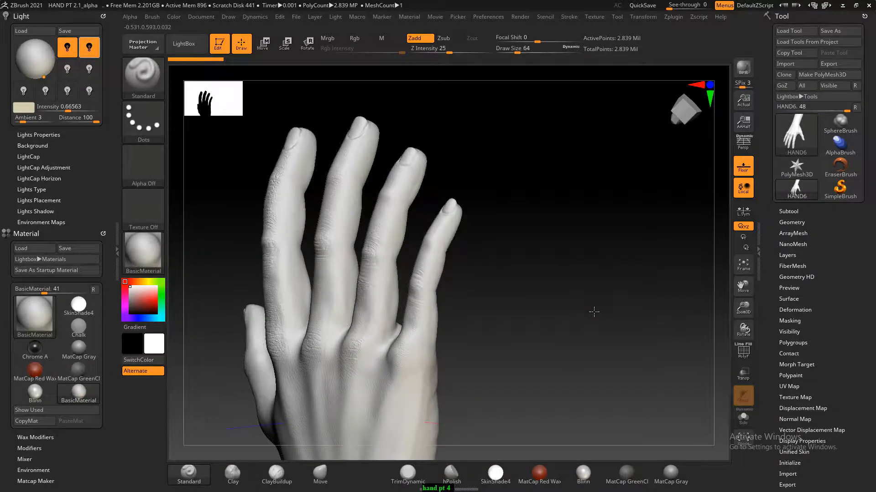
{"action": "mouse_move", "coordinate": [461, 299]}
{"action": "left_mouse_down", "text": "shift"}
{"action": "mouse_move", "coordinate": [604, 325]}
{"action": "mouse_move", "coordinate": [584, 334]}
{"action": "mouse_move", "coordinate": [612, 260]}
{"action": "mouse_move", "coordinate": [590, 274]}
{"action": "mouse_move", "coordinate": [596, 285]}
{"action": "mouse_move", "coordinate": [620, 283]}
{"action": "mouse_move", "coordinate": [596, 285]}
{"action": "mouse_move", "coordinate": [684, 287]}
{"action": "mouse_move", "coordinate": [631, 313]}
{"action": "left_mouse_up", "text": "shift"}
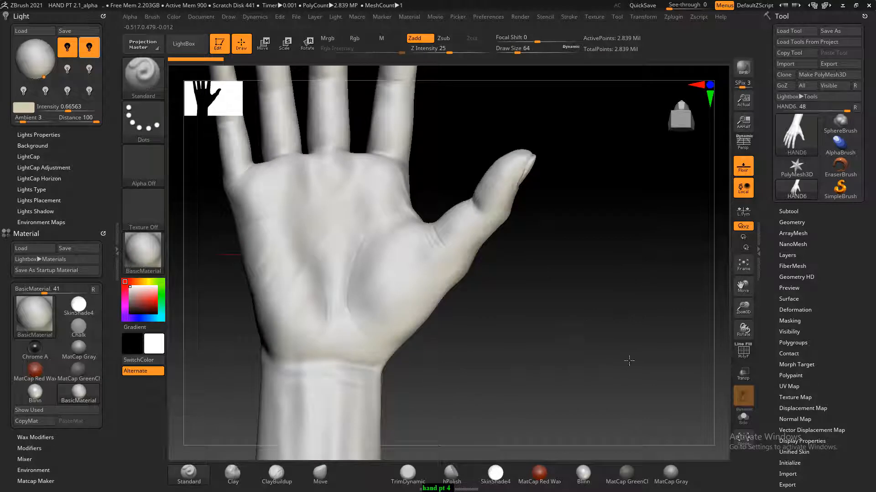
{"action": "left_click_drag", "start_coordinate": [625, 360], "coordinate": [563, 349]}
{"action": "left_click_drag", "start_coordinate": [565, 185], "coordinate": [592, 268]}
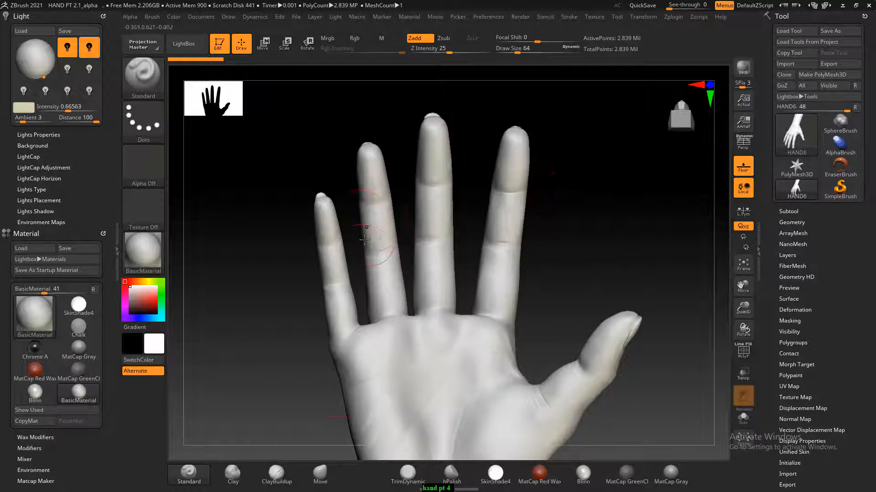
- Switch to Photoshop, convert the palm photo's background into a regular layer and float the photo in its own window
{"action": "key", "text": "alt+Tab"}
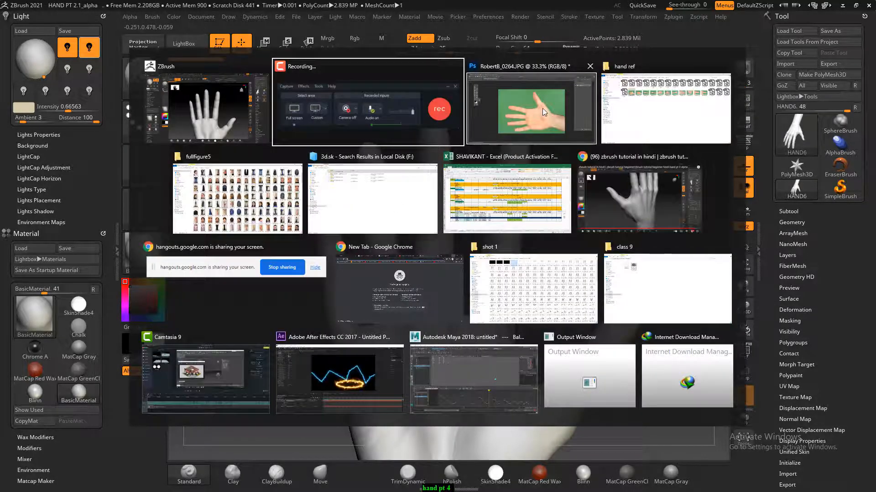
{"action": "left_click", "coordinate": [543, 108]}
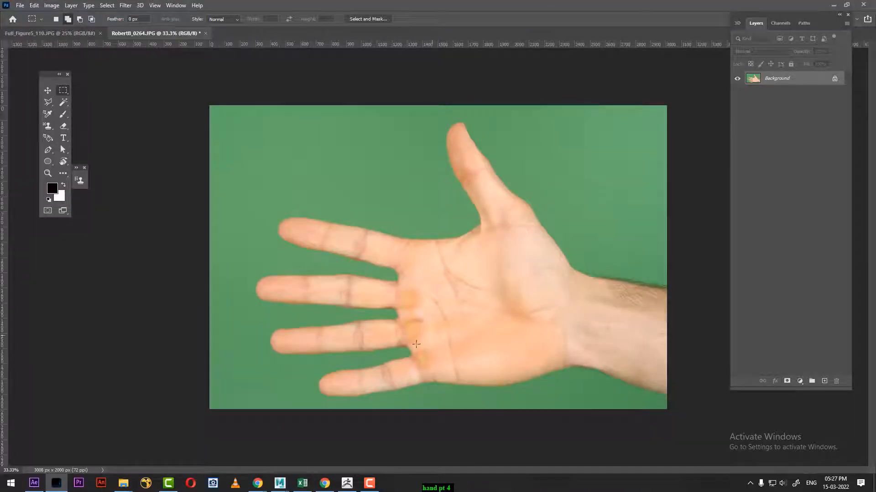
{"action": "double_click", "coordinate": [795, 78]}
{"action": "left_click", "coordinate": [487, 134]}
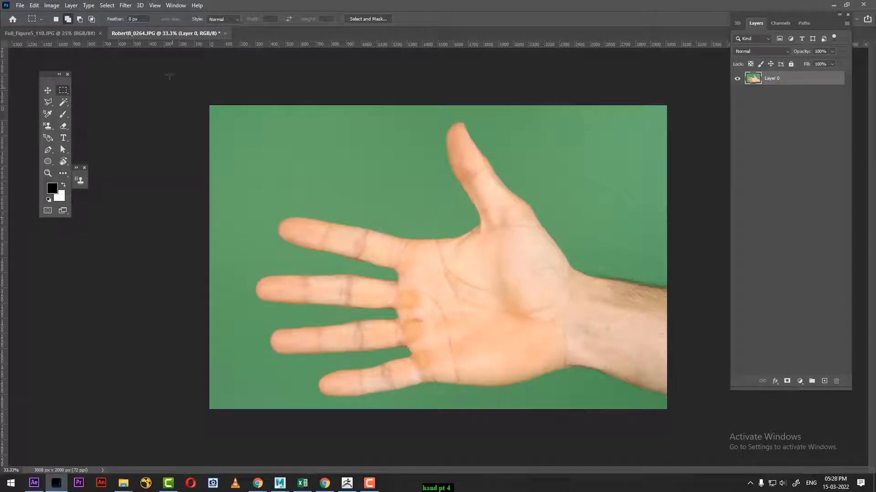
{"action": "left_click_drag", "start_coordinate": [167, 33], "coordinate": [224, 112]}
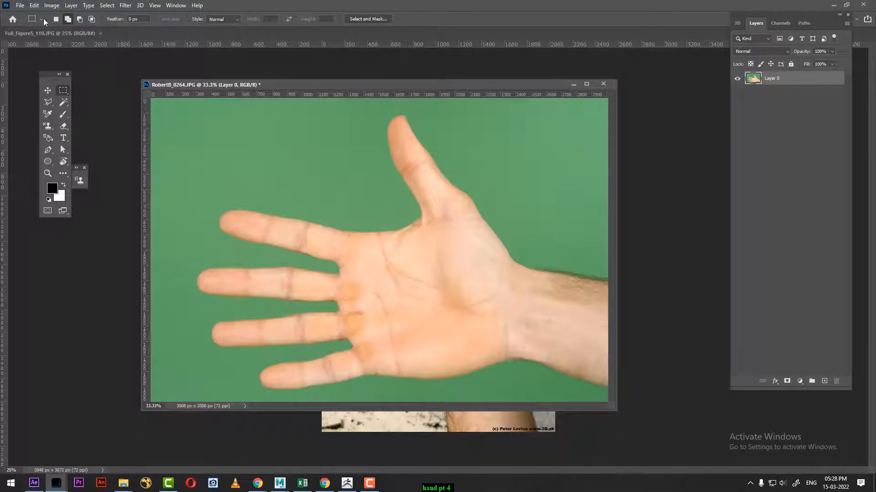
- Open the recent file little_f_bo.psd and check how Layer 5 and Layer 2 contribute by toggling their visibility
{"action": "left_click", "coordinate": [21, 5]}
{"action": "mouse_move", "coordinate": [85, 60]}
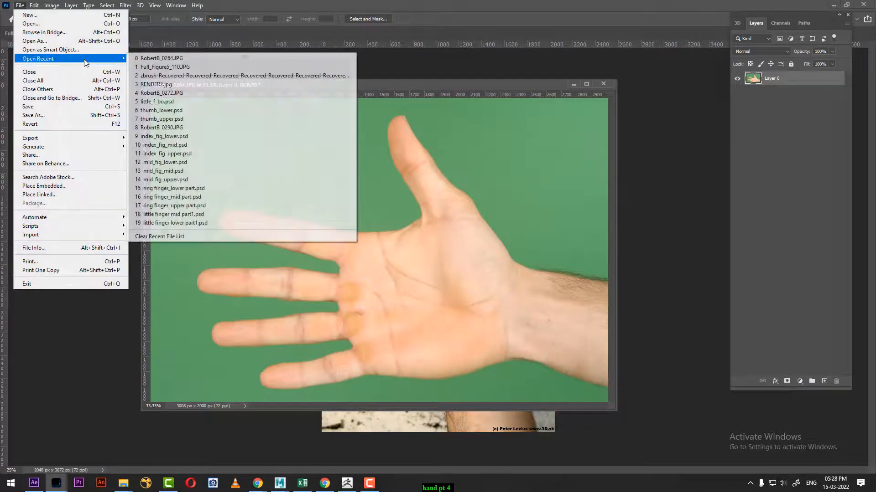
{"action": "left_click", "coordinate": [188, 101]}
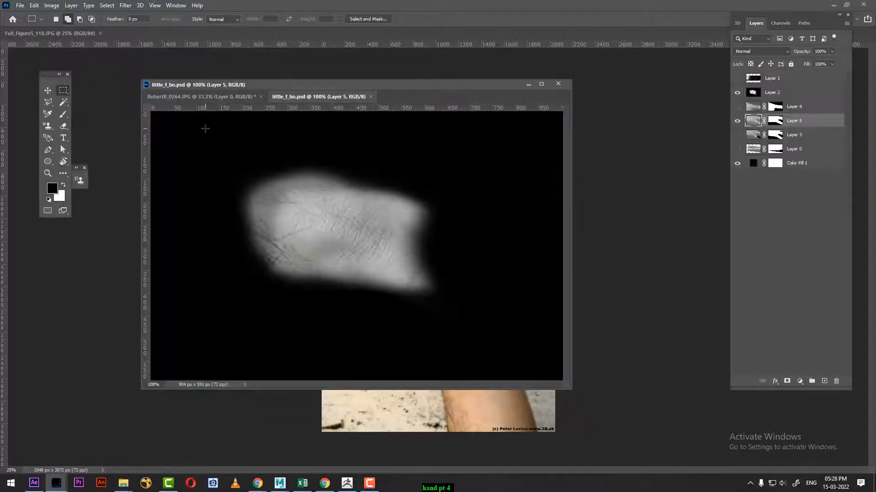
{"action": "left_click", "coordinate": [737, 120]}
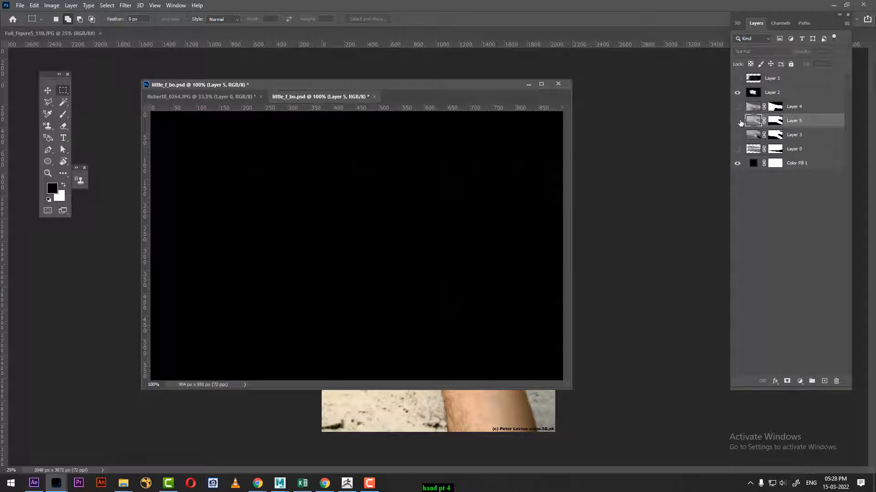
{"action": "left_click", "coordinate": [737, 120]}
{"action": "left_click", "coordinate": [737, 92]}
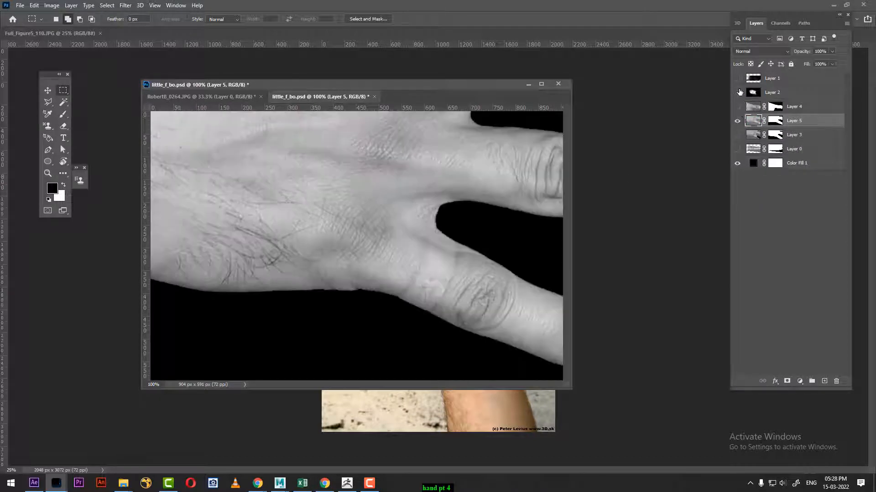
{"action": "left_click", "coordinate": [737, 92]}
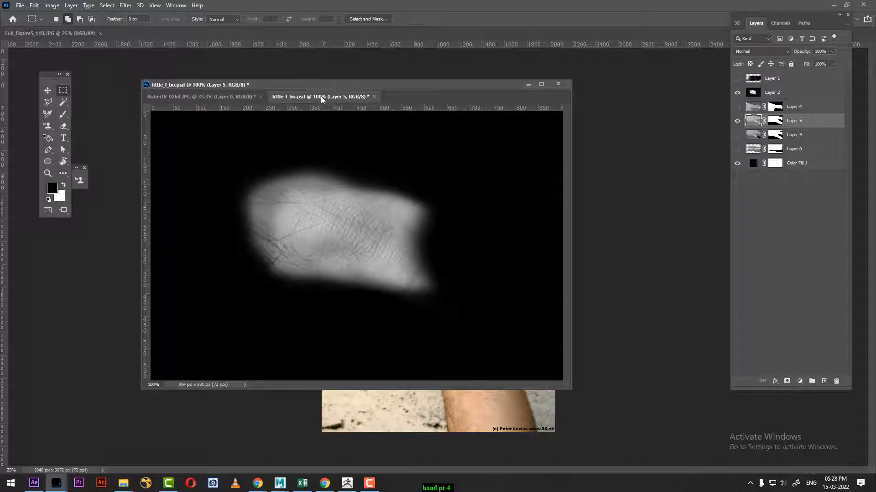
- Float little_f_bo.psd in a separate window, place it beside the palm photo and enlarge the photo's window
{"action": "left_click_drag", "start_coordinate": [321, 96], "coordinate": [511, 158]}
{"action": "left_click_drag", "start_coordinate": [412, 89], "coordinate": [338, 89]}
{"action": "left_click_drag", "start_coordinate": [388, 377], "coordinate": [388, 466]}
- Select the green backdrop of the palm photo with the Magic Wand and hide it with an inverted layer mask
{"action": "left_click", "coordinate": [64, 102]}
{"action": "left_click", "coordinate": [195, 179]}
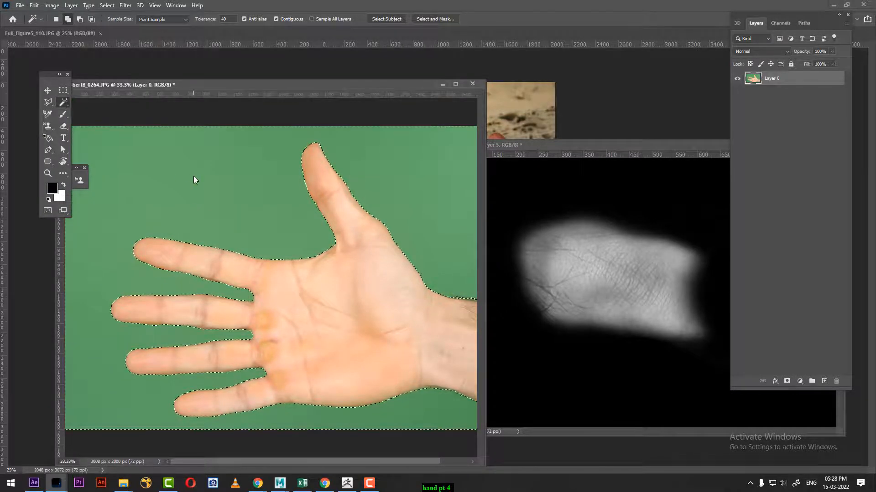
{"action": "left_click", "coordinate": [787, 381], "text": "alt"}
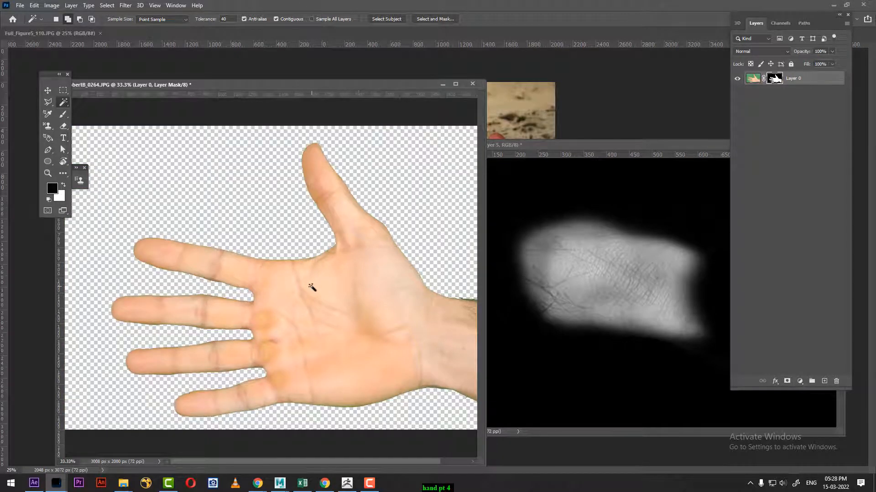
- Target the photo layer's image instead of its mask and desaturate the palm photo
{"action": "left_click", "coordinate": [51, 7]}
{"action": "mouse_move", "coordinate": [69, 29]}
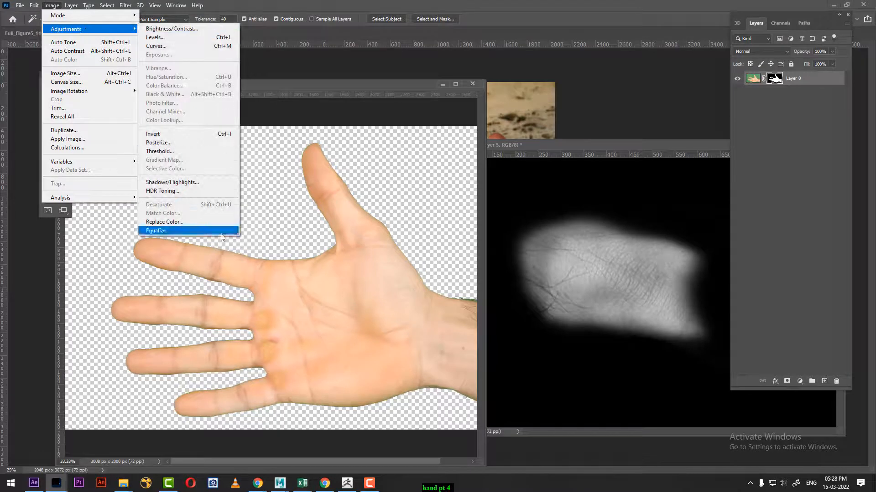
{"action": "left_click", "coordinate": [754, 80]}
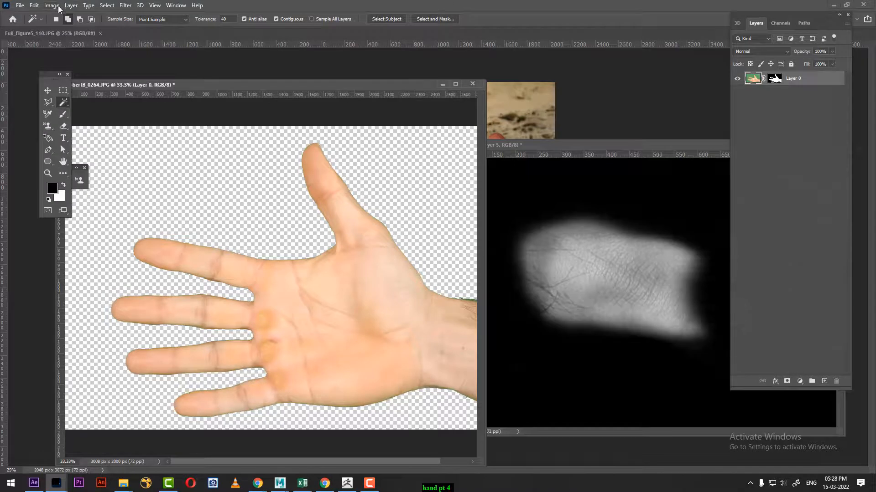
{"action": "left_click", "coordinate": [52, 6]}
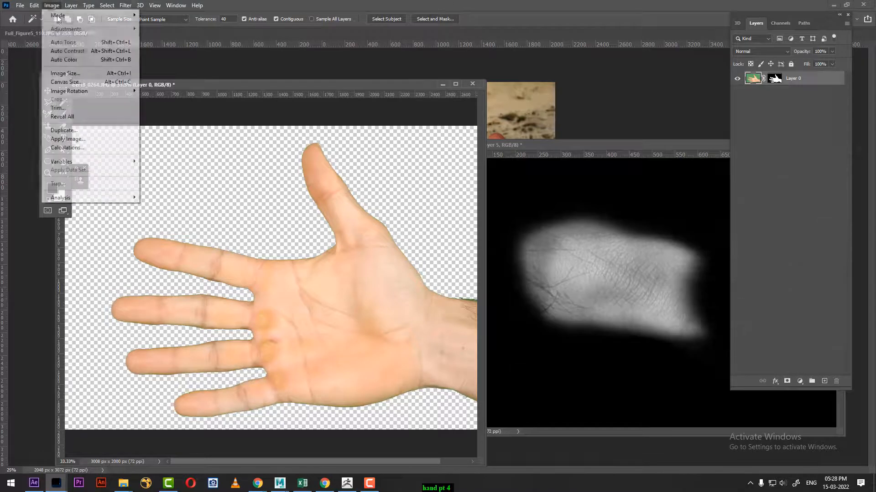
{"action": "mouse_move", "coordinate": [83, 28]}
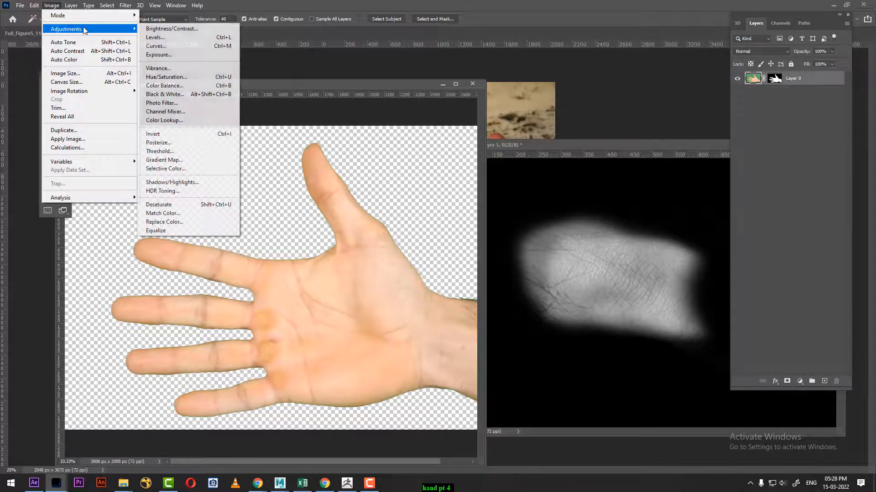
{"action": "left_click", "coordinate": [183, 206]}
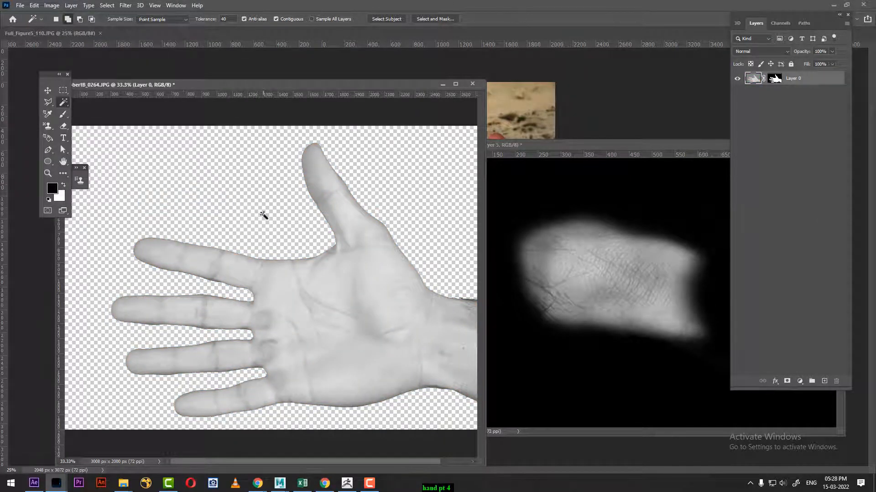
- Darken the palm photo's midtones with Levels by setting the middle input level to 0.64
{"action": "scroll", "coordinate": [265, 212], "scroll_direction": "up", "scroll_amount": 2, "text": "alt"}
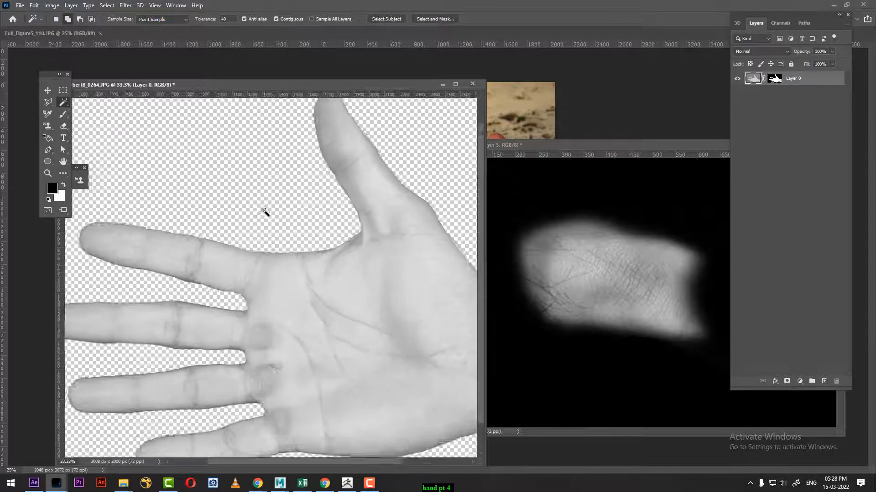
{"action": "left_click_drag", "start_coordinate": [268, 341], "coordinate": [246, 229]}
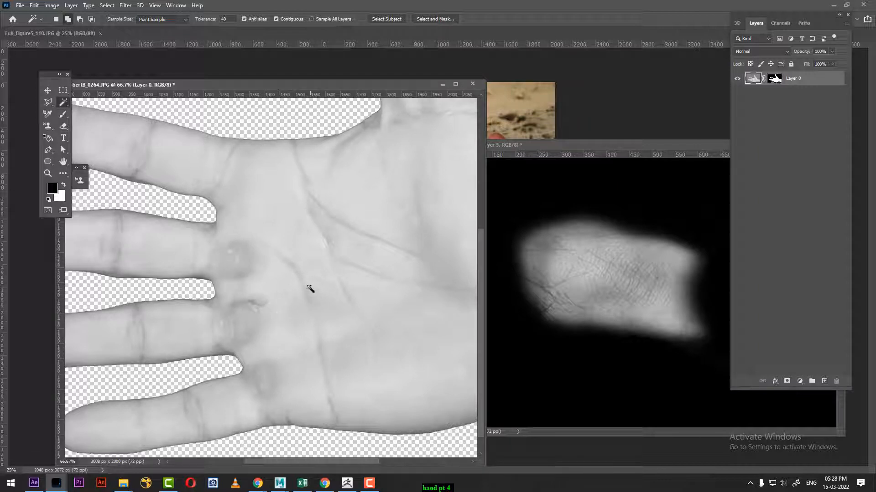
{"action": "key", "text": "ctrl+l"}
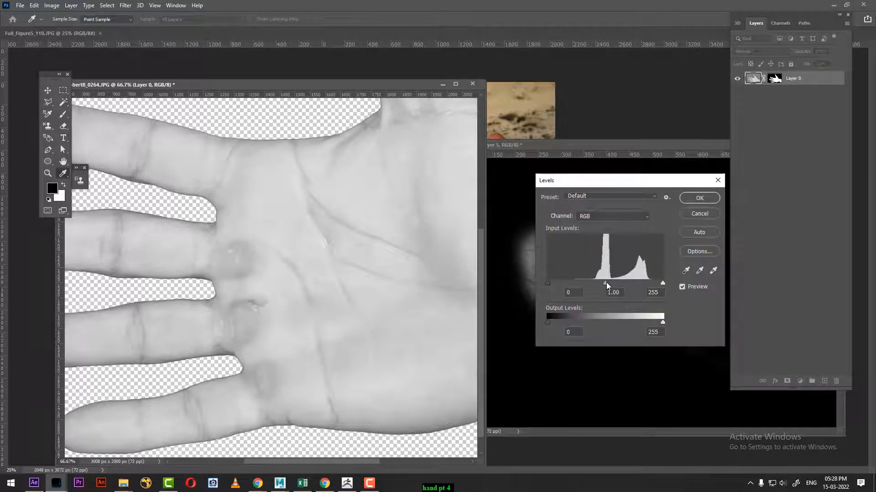
{"action": "left_click_drag", "start_coordinate": [606, 282], "coordinate": [620, 281]}
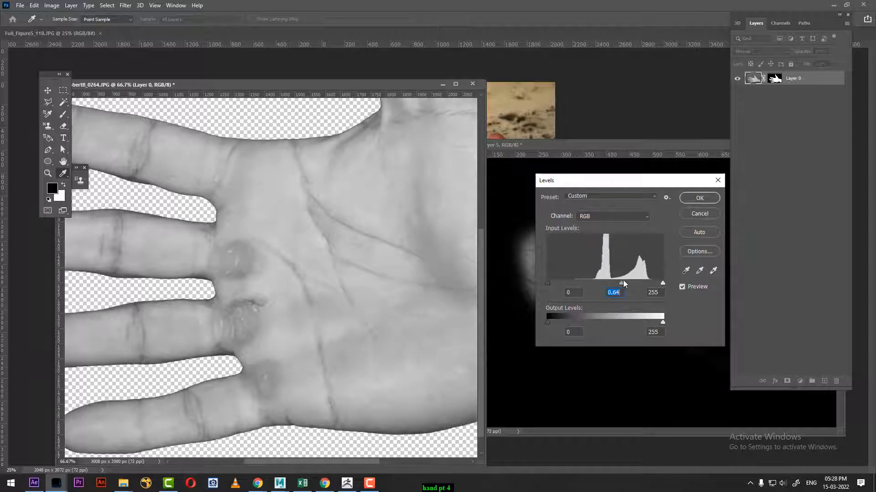
{"action": "left_click", "coordinate": [699, 198]}
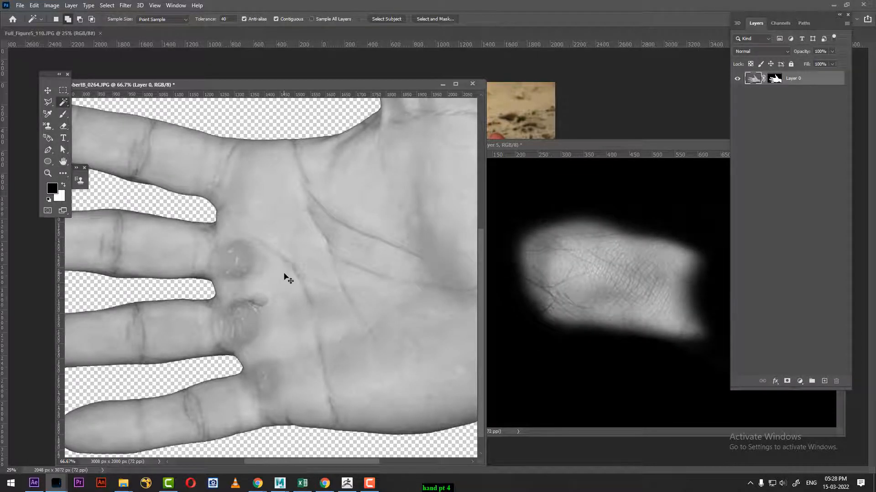
{"action": "scroll", "coordinate": [283, 279], "scroll_direction": "up", "scroll_amount": 3, "text": "alt"}
{"action": "scroll", "coordinate": [303, 288], "scroll_direction": "down", "scroll_amount": 3, "text": "alt"}
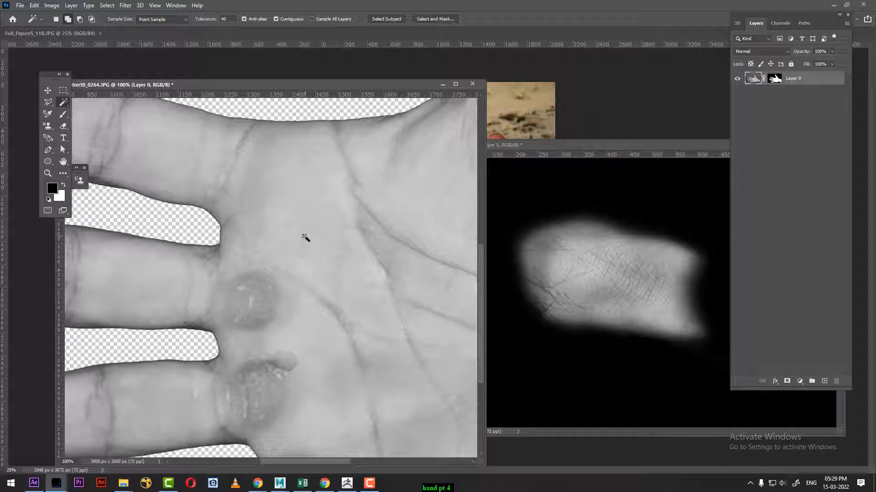
{"action": "key", "text": "s"}
{"action": "left_click", "coordinate": [289, 204]}
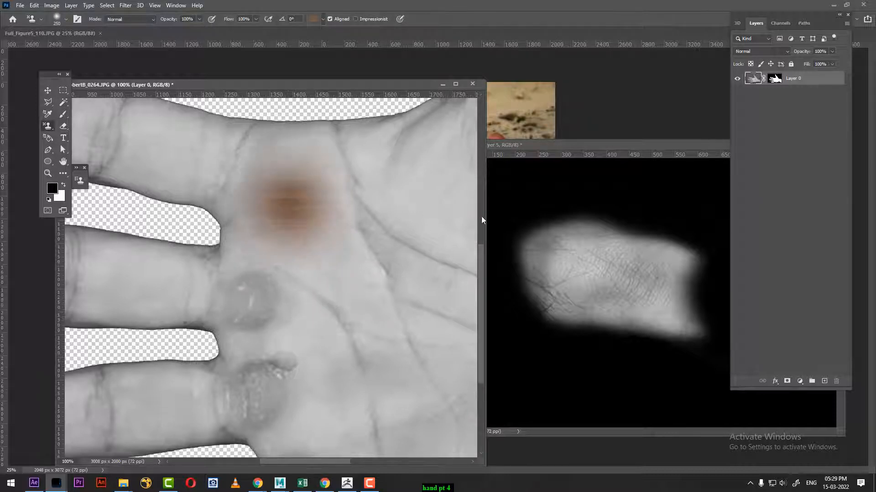
{"action": "key", "text": "ctrl+z"}
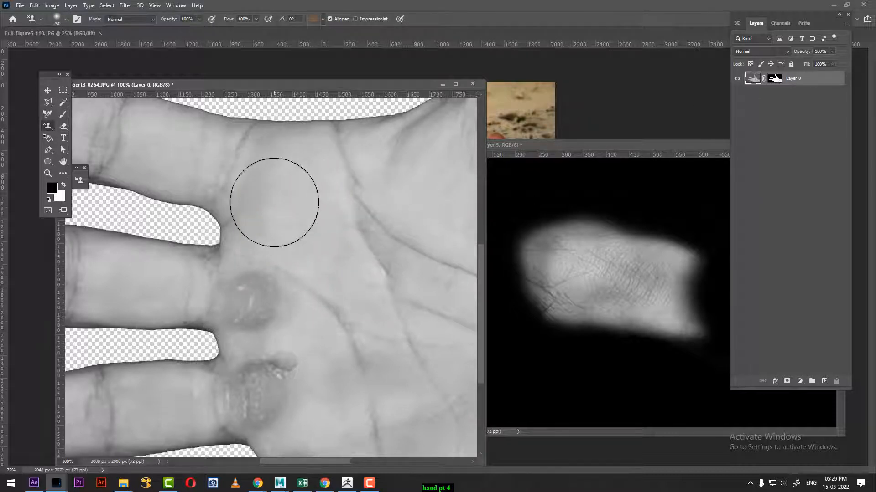
{"action": "left_click", "coordinate": [274, 203]}
{"action": "key", "text": "ctrl+z"}
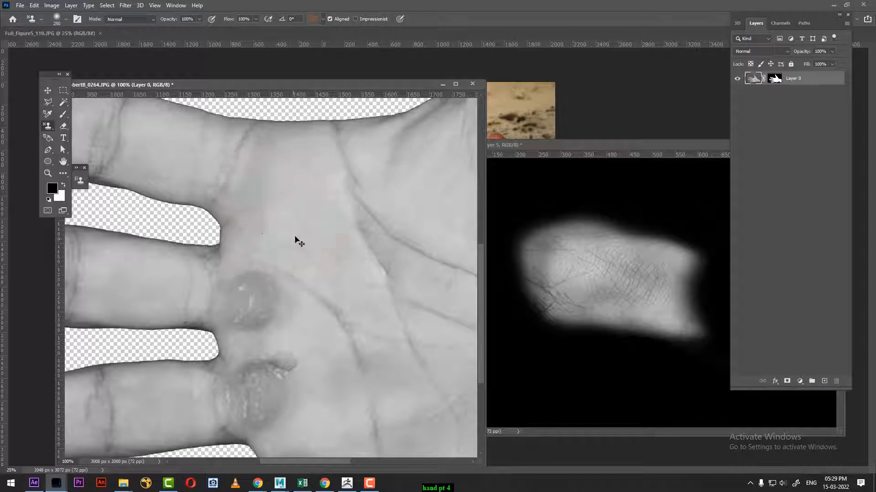
- Clone Stamp clean palm skin over the callus at the base of the middle finger with a 175 px brush
{"action": "right_click", "coordinate": [46, 122]}
{"action": "left_click", "coordinate": [95, 127]}
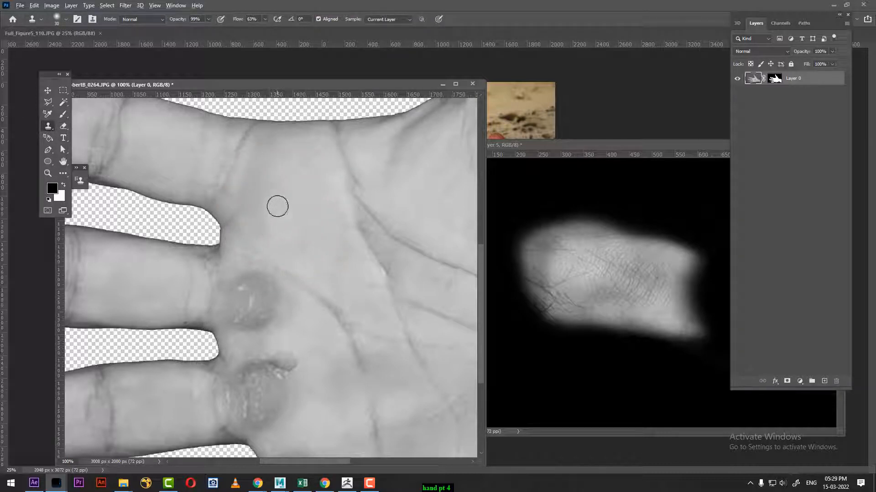
{"action": "key", "text": "bracketright"}
{"action": "left_click", "coordinate": [281, 209], "text": "alt"}
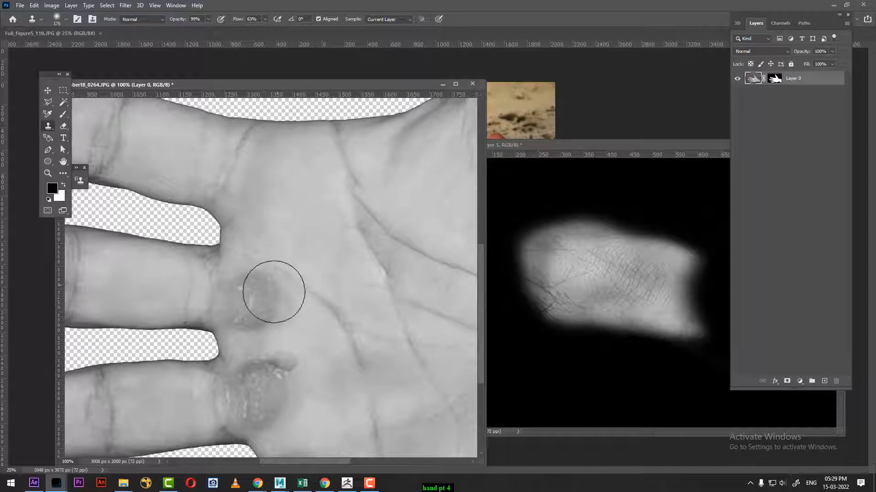
{"action": "mouse_move", "coordinate": [274, 292]}
{"action": "left_mouse_down"}
{"action": "mouse_move", "coordinate": [260, 306]}
{"action": "mouse_move", "coordinate": [250, 295]}
{"action": "left_mouse_up"}
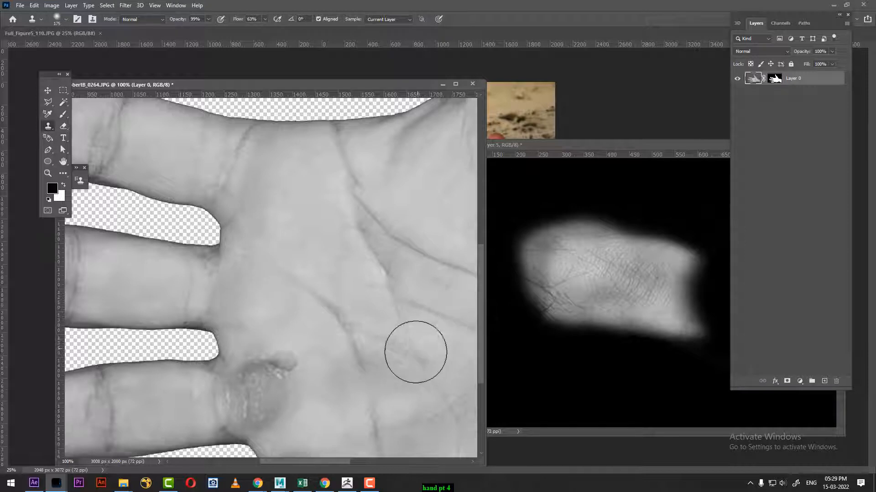
- Clone clean skin over the callus at the base of the ring finger, undoing strokes that do not blend
{"action": "left_click", "coordinate": [356, 177]}
{"action": "key", "text": "ctrl+z"}
{"action": "left_click_drag", "start_coordinate": [276, 389], "coordinate": [279, 375]}
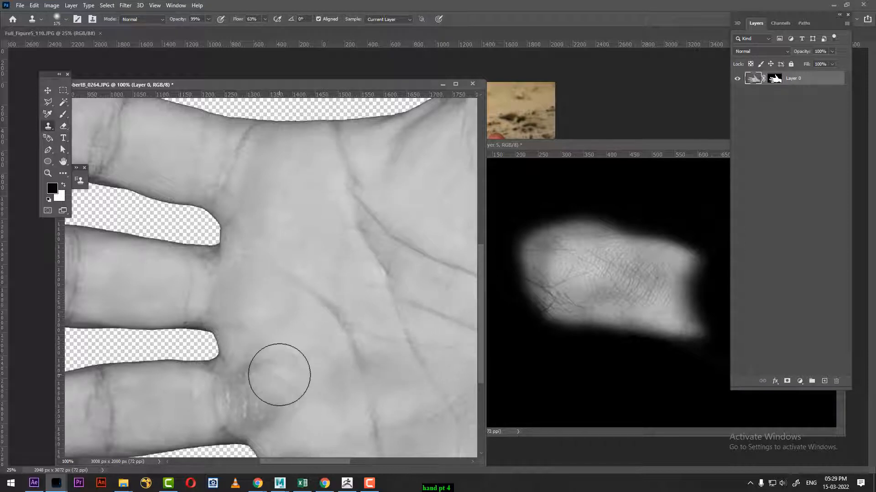
{"action": "key", "text": "ctrl+z"}
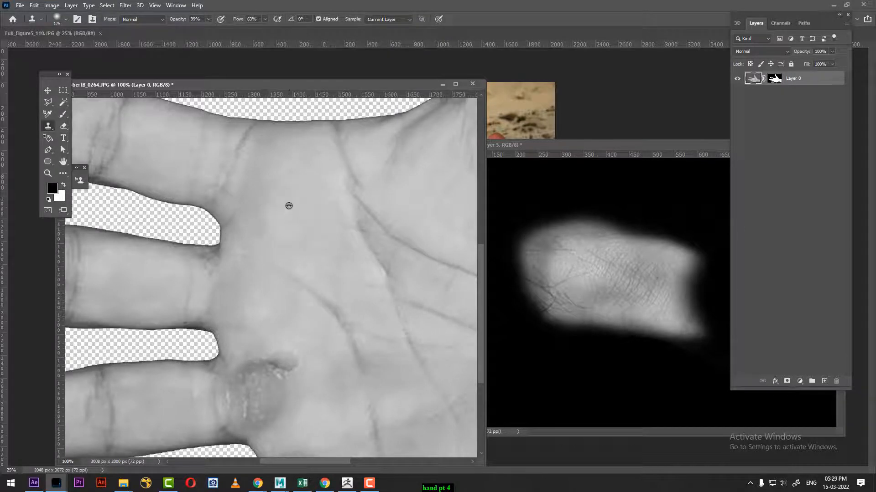
{"action": "mouse_move", "coordinate": [283, 372]}
{"action": "left_mouse_down"}
{"action": "mouse_move", "coordinate": [257, 387]}
{"action": "mouse_move", "coordinate": [273, 408]}
{"action": "left_mouse_up"}
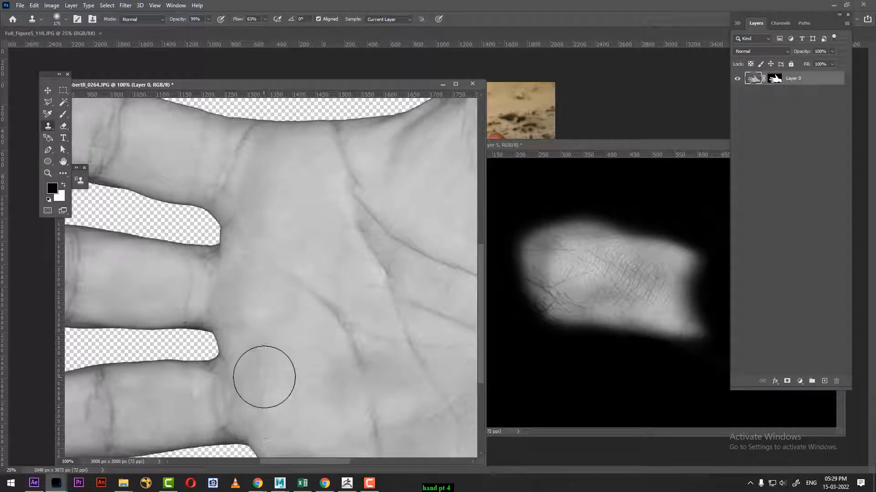
- Clone clean skin over the callus at the base of the little finger and undo any stray dab on the palm
{"action": "left_click_drag", "start_coordinate": [316, 317], "coordinate": [324, 251]}
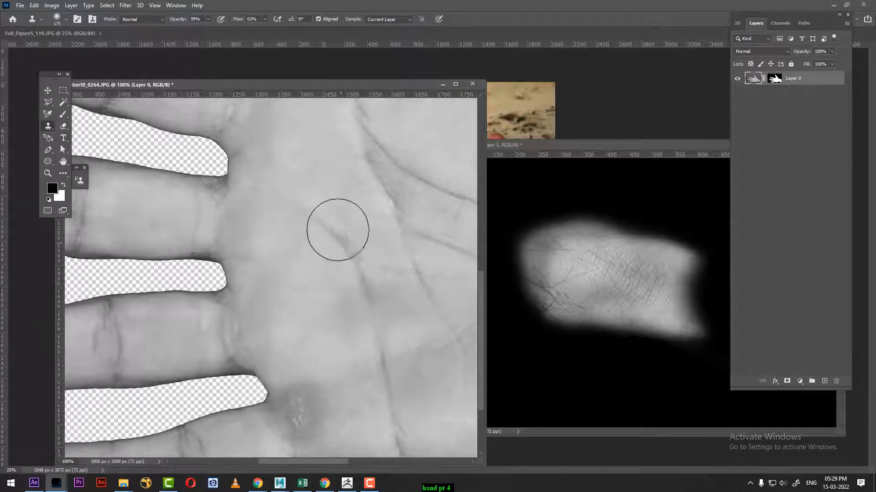
{"action": "key", "text": "ctrl+minus"}
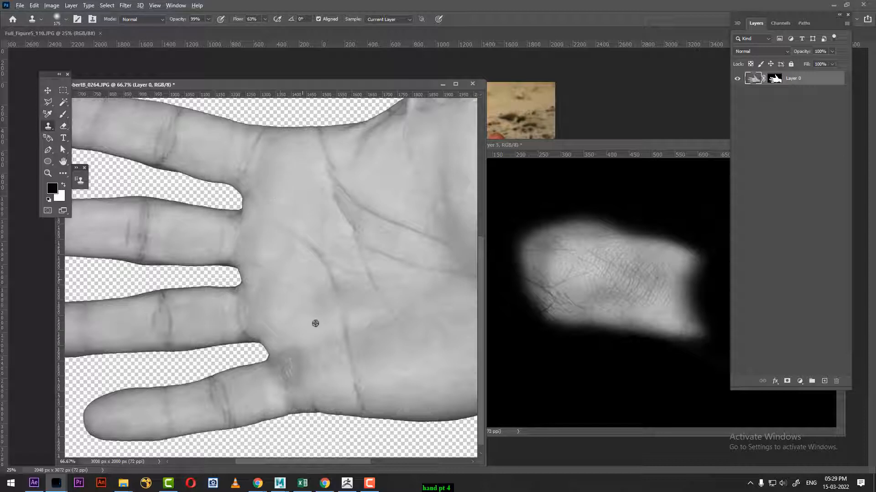
{"action": "left_click", "coordinate": [290, 357]}
{"action": "mouse_move", "coordinate": [300, 358]}
{"action": "left_mouse_down"}
{"action": "mouse_move", "coordinate": [293, 364]}
{"action": "mouse_move", "coordinate": [302, 372]}
{"action": "mouse_move", "coordinate": [304, 364]}
{"action": "left_mouse_up"}
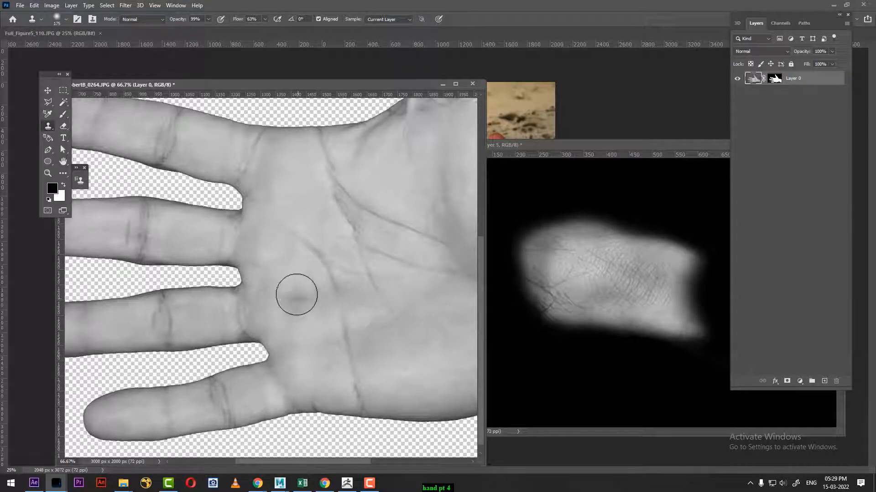
{"action": "mouse_move", "coordinate": [288, 274]}
{"action": "left_mouse_down"}
{"action": "mouse_move", "coordinate": [221, 367]}
{"action": "mouse_move", "coordinate": [201, 362]}
{"action": "left_mouse_up"}
{"action": "left_click_drag", "start_coordinate": [223, 289], "coordinate": [351, 297]}
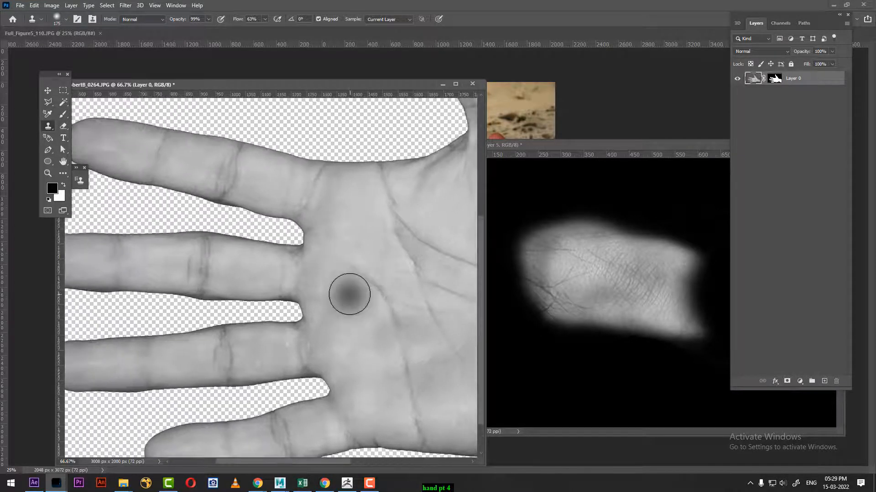
{"action": "scroll", "coordinate": [350, 297], "scroll_direction": "down", "scroll_amount": 2, "text": "alt"}
{"action": "left_click", "coordinate": [319, 310]}
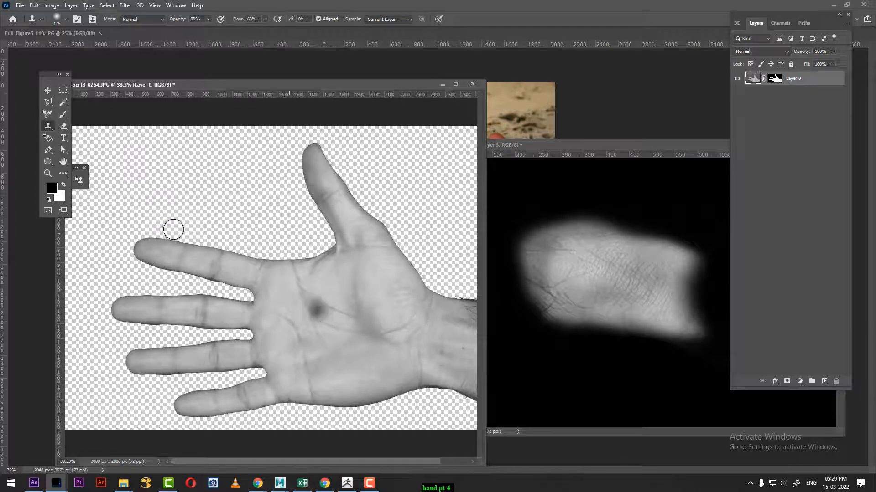
{"action": "key", "text": "ctrl+z"}
- Copy the retouched palm layer into little_f_bo.psd with the Move tool and bring that document's window over the photo
{"action": "left_click", "coordinate": [48, 90]}
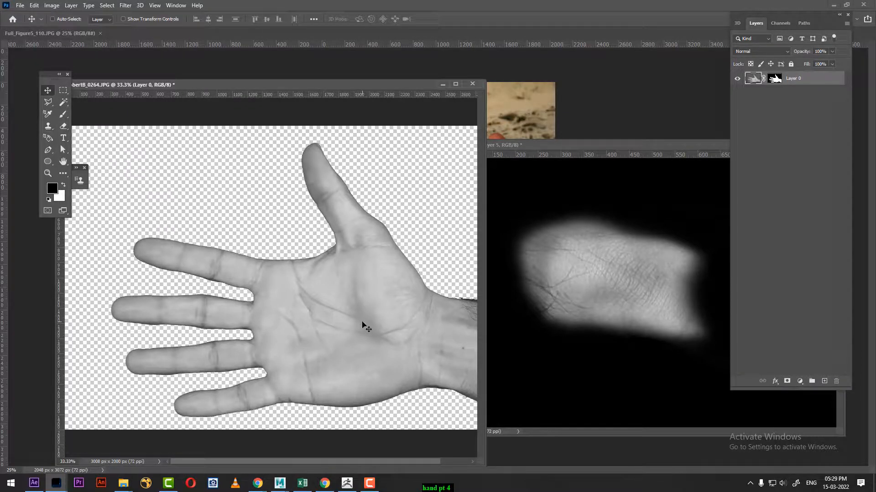
{"action": "left_click_drag", "start_coordinate": [293, 333], "coordinate": [486, 317]}
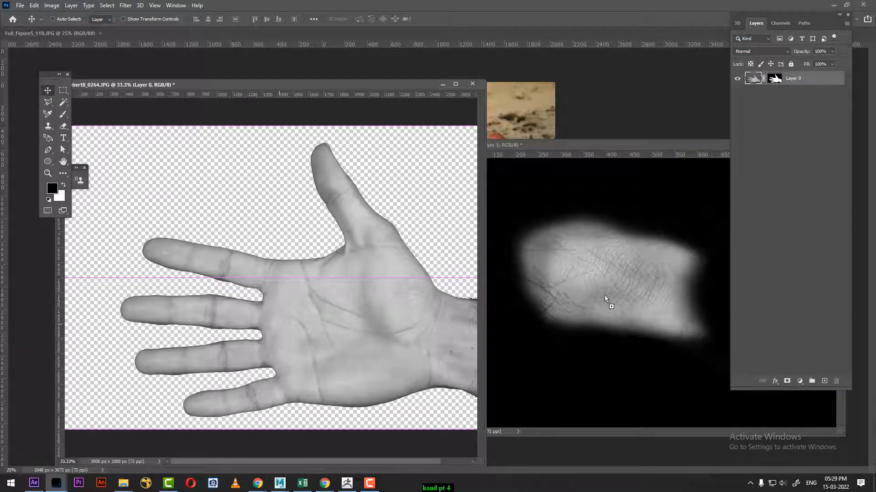
{"action": "left_click_drag", "start_coordinate": [604, 295], "coordinate": [603, 297]}
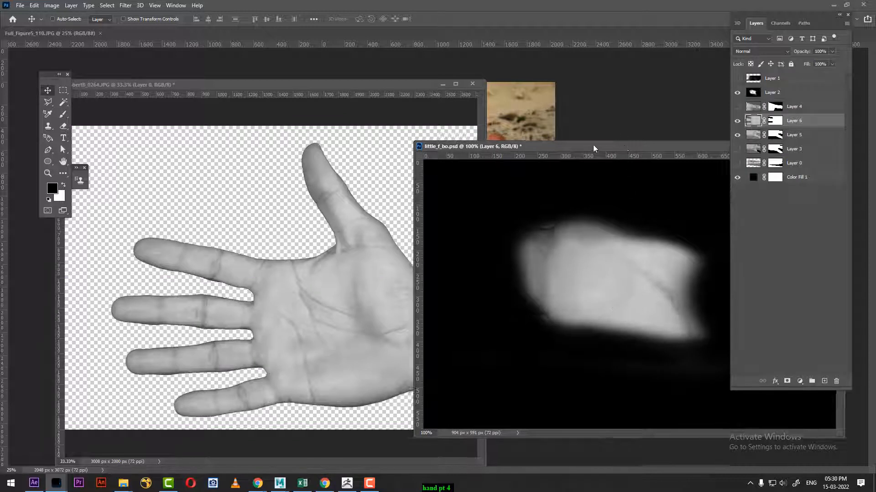
{"action": "left_click_drag", "start_coordinate": [593, 144], "coordinate": [328, 145]}
- Hide Layer 5 and position the palm layer so the little finger's tip fills the opening in Layer 2
{"action": "left_click_drag", "start_coordinate": [365, 287], "coordinate": [461, 271]}
{"action": "left_click_drag", "start_coordinate": [415, 231], "coordinate": [476, 244]}
{"action": "left_click", "coordinate": [737, 135]}
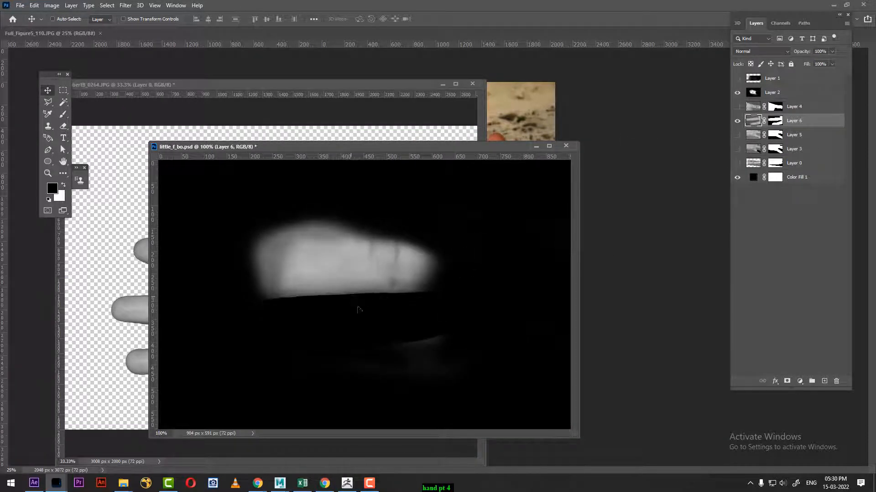
{"action": "left_click_drag", "start_coordinate": [358, 309], "coordinate": [325, 306]}
{"action": "left_click", "coordinate": [737, 93]}
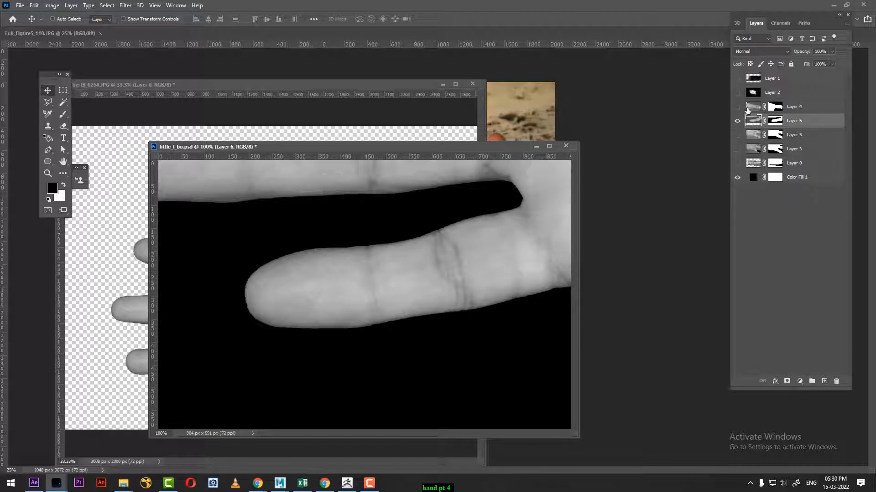
{"action": "left_click", "coordinate": [737, 92]}
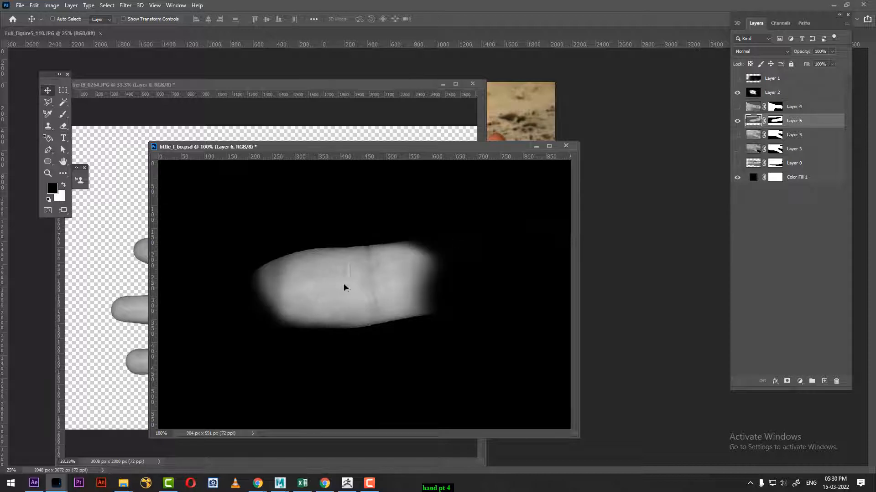
{"action": "left_click_drag", "start_coordinate": [344, 287], "coordinate": [368, 283]}
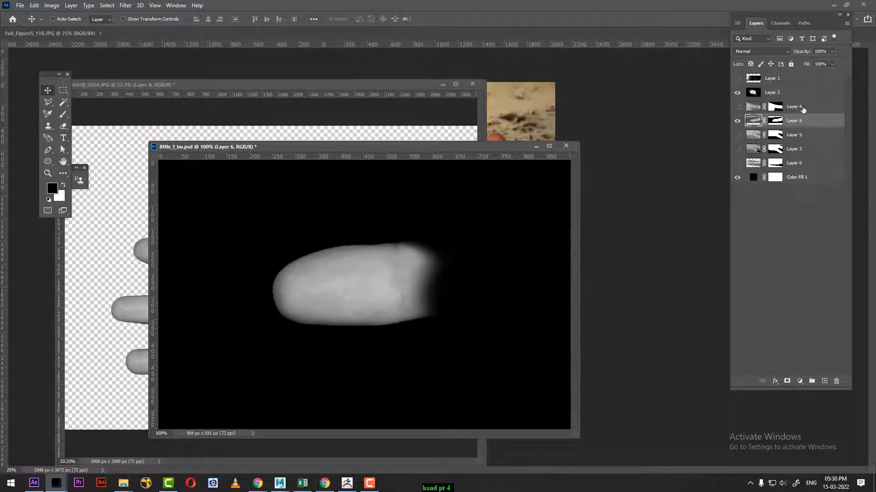
- Paint black on Layer 2 with a soft brush along the fingertip's cut edge to tighten its fade
{"action": "left_click", "coordinate": [789, 93]}
{"action": "key", "text": "b"}
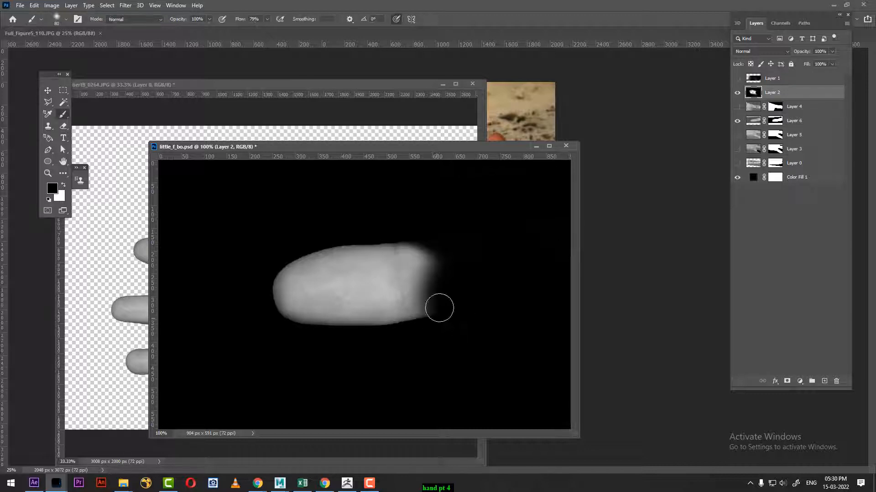
{"action": "left_click_drag", "start_coordinate": [436, 248], "coordinate": [453, 307]}
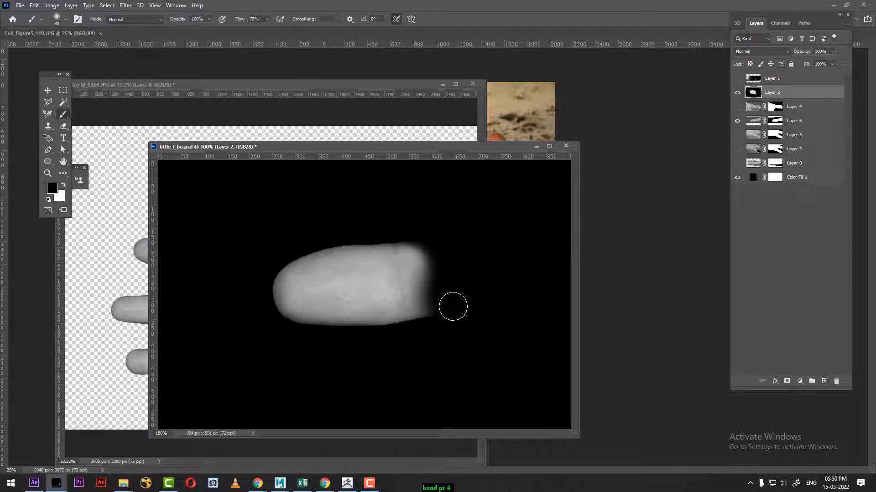
{"action": "left_click_drag", "start_coordinate": [438, 247], "coordinate": [441, 287]}
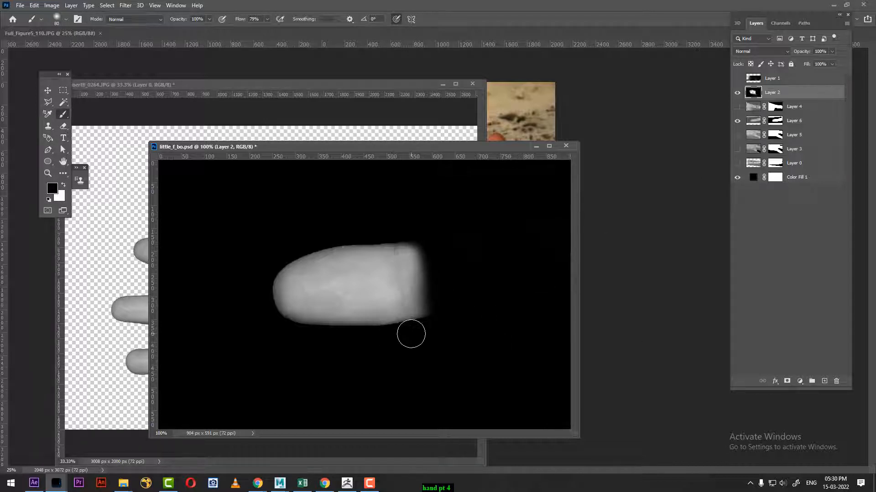
- Save the fingertip alpha on the computer as a new Photoshop file named L_Fb_u1 in the hand ref folder
{"action": "key", "text": "ctrl+shift+s"}
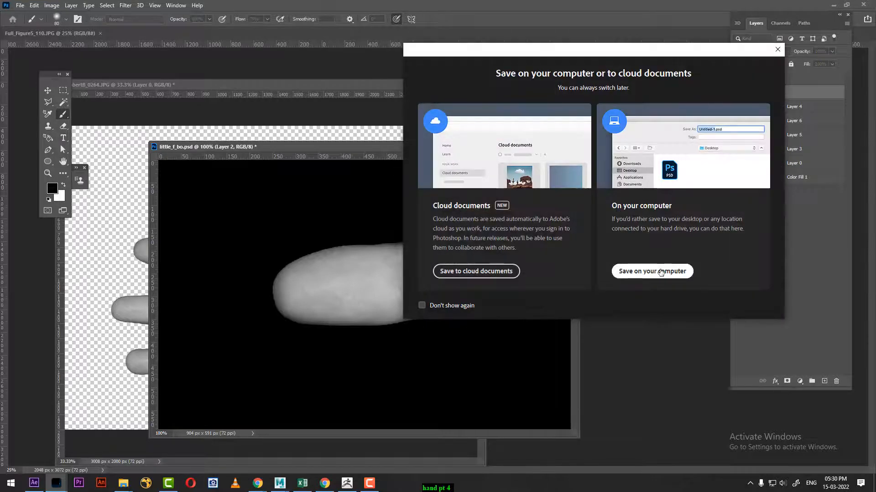
{"action": "left_click", "coordinate": [659, 273]}
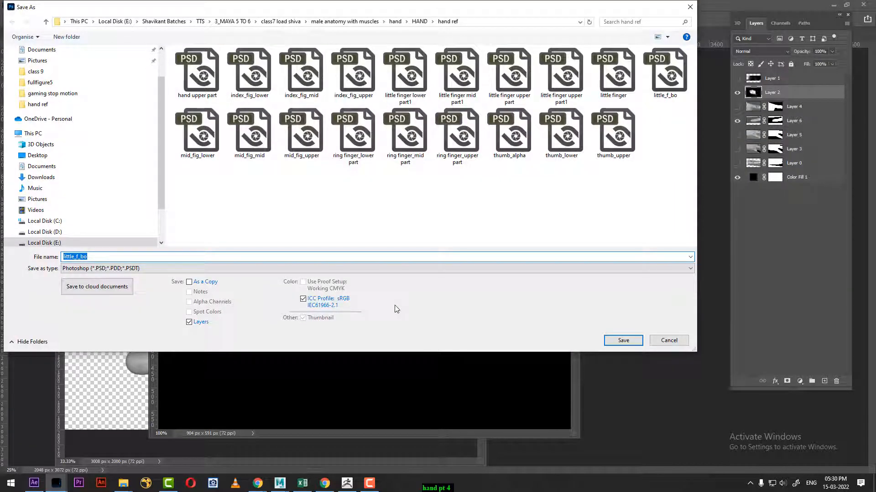
{"action": "type", "text": "L_Fb_u1"}
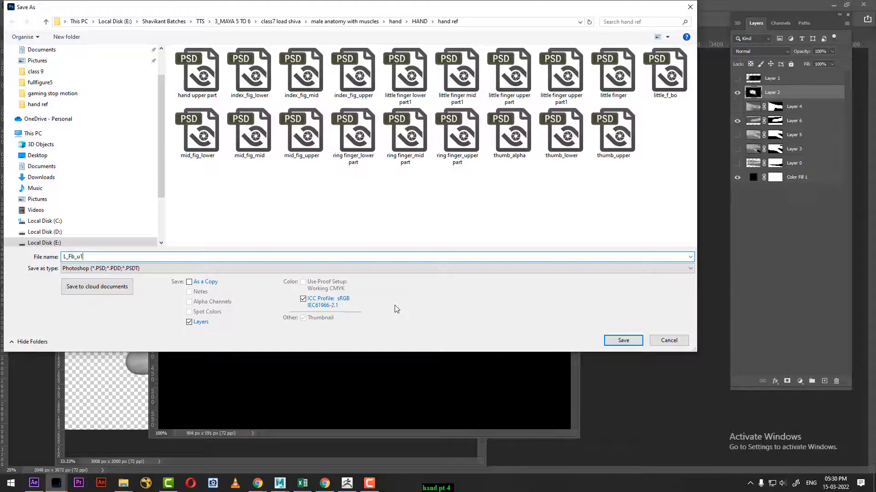
{"action": "key", "text": "Return"}
{"action": "key", "text": "Return"}
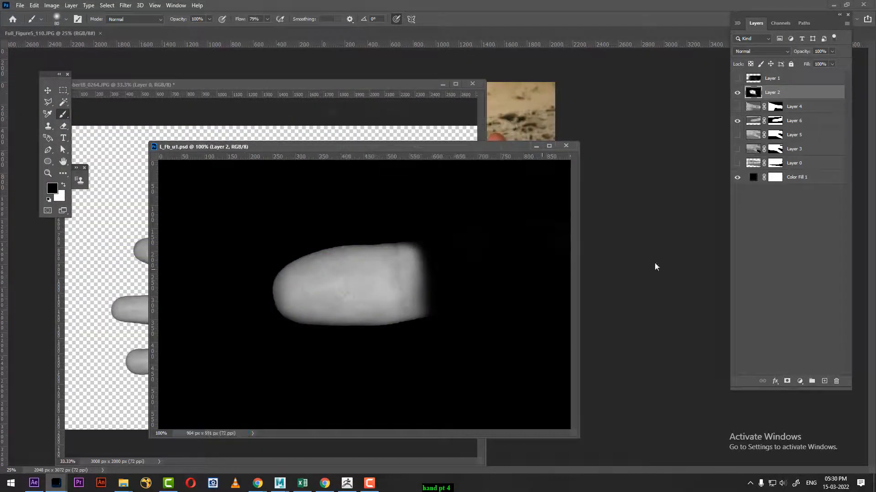
{"action": "key", "text": "v"}
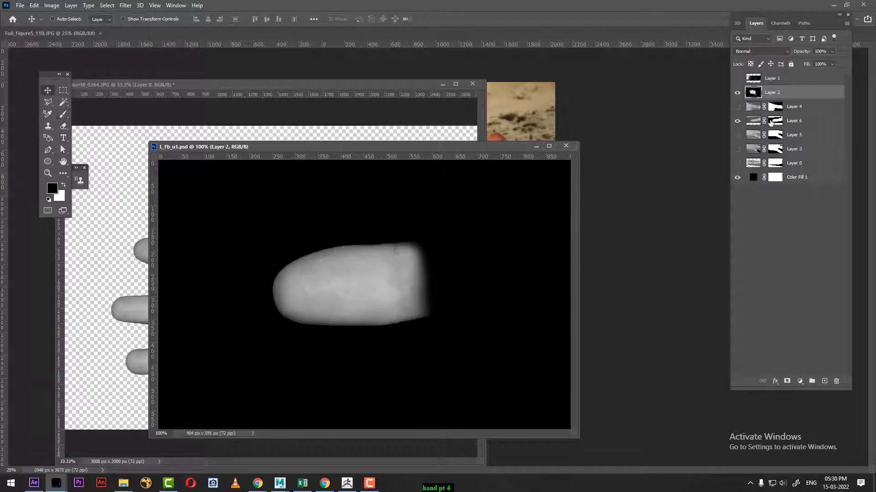
{"action": "left_click", "coordinate": [737, 122]}
{"action": "left_click", "coordinate": [737, 121]}
{"action": "left_click_drag", "start_coordinate": [369, 299], "coordinate": [318, 306]}
{"action": "key", "text": "ctrl+z"}
- Lock Layer 2 and reposition Layer 6 so the little finger's middle segment fills the opening
{"action": "left_click", "coordinate": [791, 64]}
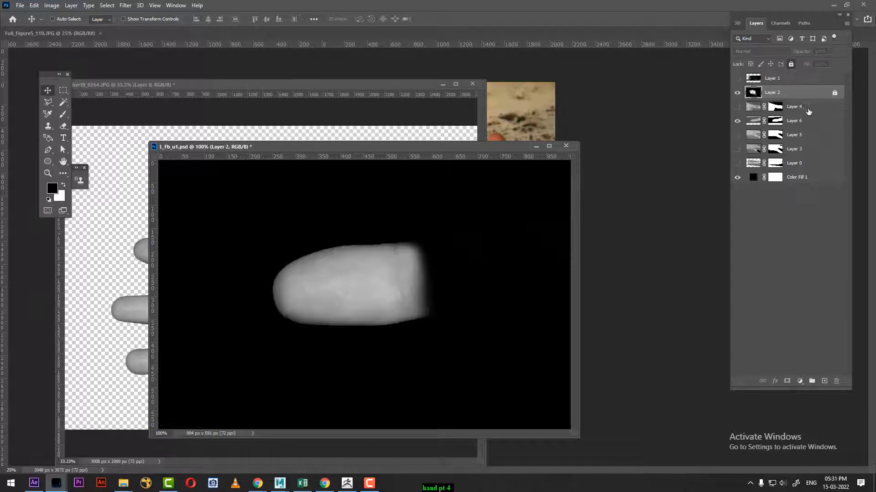
{"action": "left_click", "coordinate": [812, 122]}
{"action": "mouse_move", "coordinate": [340, 294]}
{"action": "left_mouse_down"}
{"action": "mouse_move", "coordinate": [289, 307]}
{"action": "mouse_move", "coordinate": [346, 298]}
{"action": "left_mouse_up"}
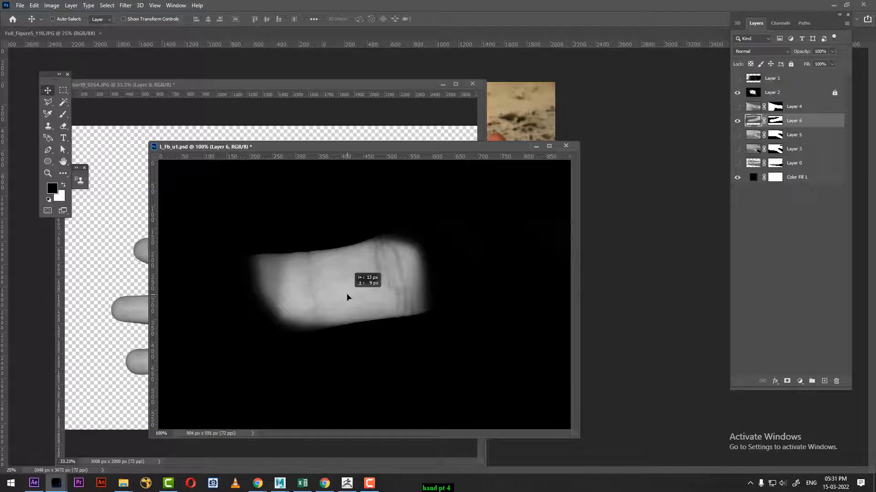
{"action": "left_click_drag", "start_coordinate": [347, 297], "coordinate": [347, 298]}
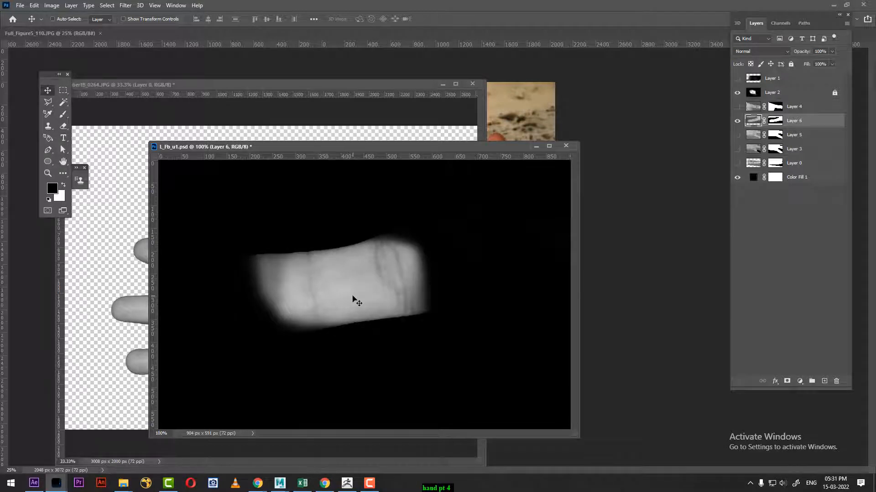
- Save the middle-segment alpha on the computer as a new Photoshop file named L_Fb_m1 in the hand ref folder
{"action": "key", "text": "ctrl+shift+s"}
{"action": "left_click", "coordinate": [642, 272]}
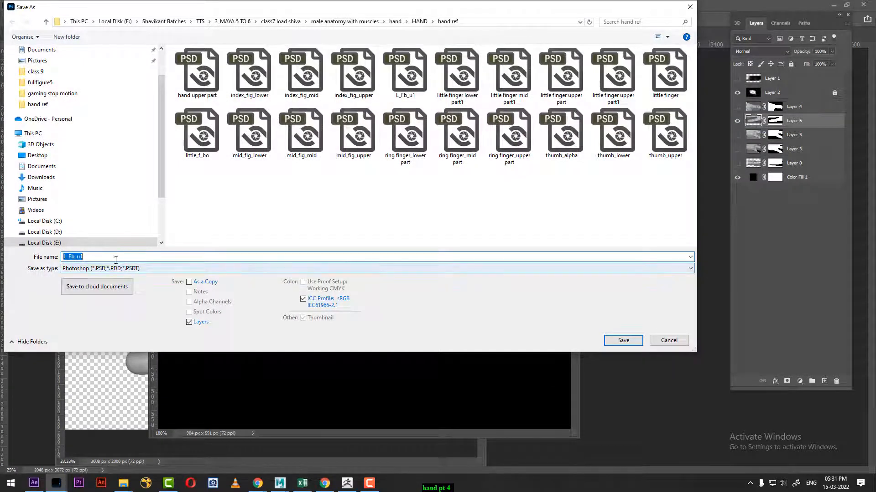
{"action": "left_click", "coordinate": [80, 256]}
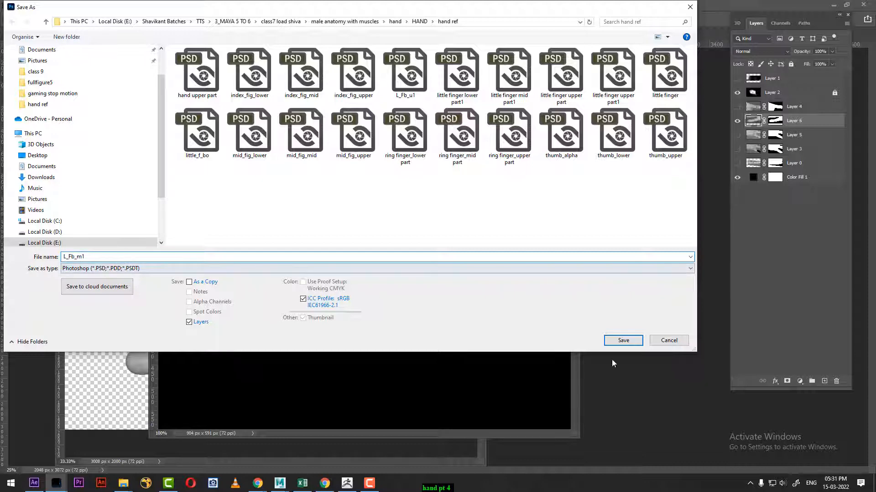
{"action": "left_click", "coordinate": [621, 340]}
{"action": "left_click", "coordinate": [509, 127]}
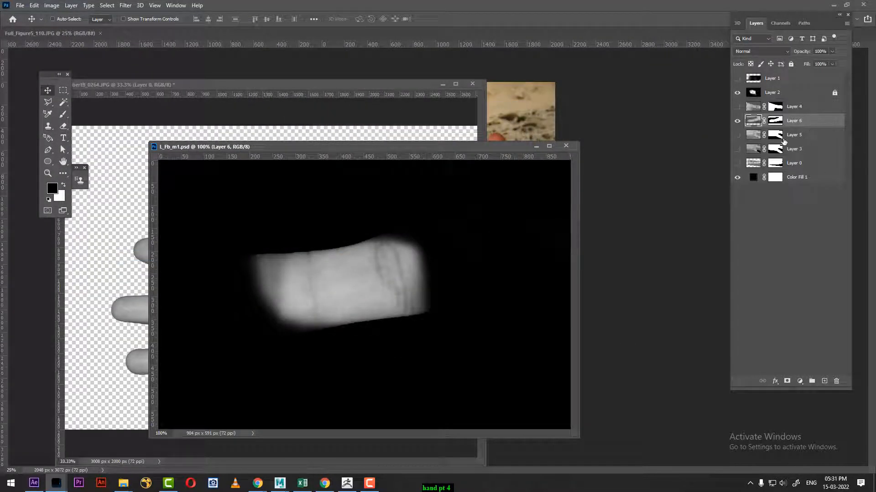
- Shift Layer 6 so the little finger's base segment fills the opening and save it on the computer as L_Fb_b1
{"action": "mouse_move", "coordinate": [366, 297]}
{"action": "left_mouse_down"}
{"action": "mouse_move", "coordinate": [314, 304]}
{"action": "mouse_move", "coordinate": [370, 295]}
{"action": "mouse_move", "coordinate": [353, 297]}
{"action": "left_mouse_up"}
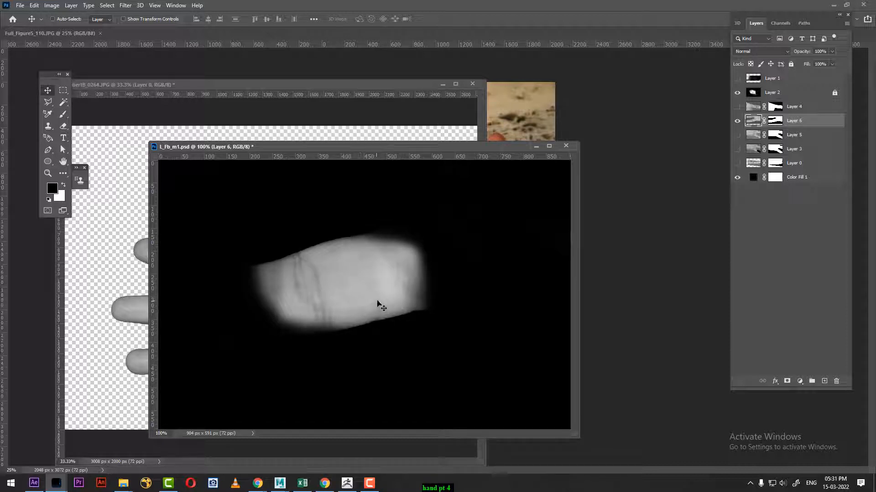
{"action": "left_click", "coordinate": [20, 5]}
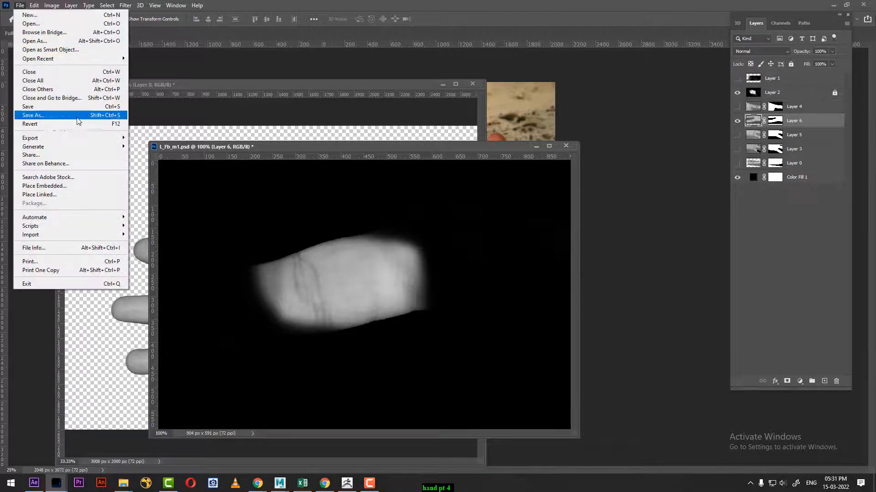
{"action": "left_click", "coordinate": [77, 116]}
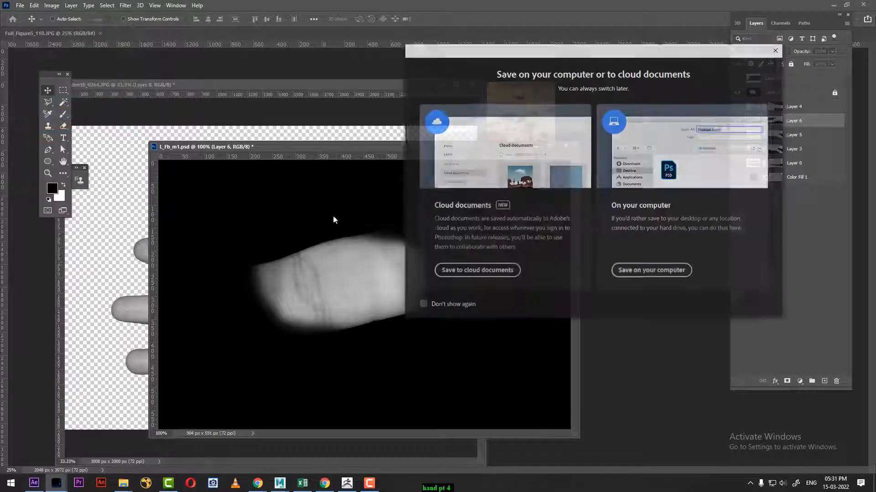
{"action": "left_click", "coordinate": [639, 272]}
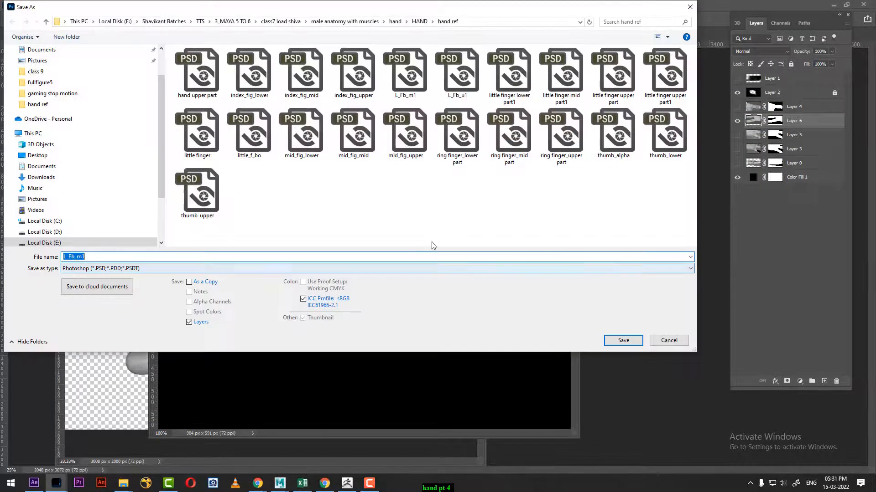
{"action": "left_click", "coordinate": [81, 256]}
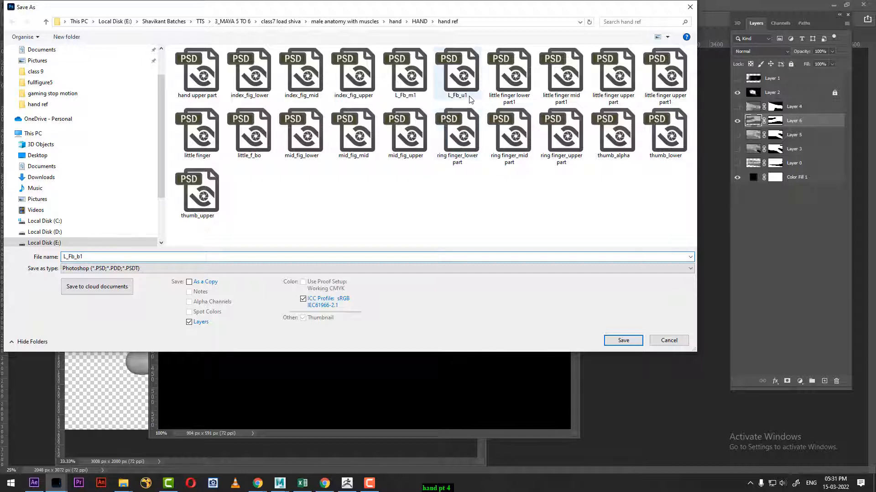
{"action": "left_click", "coordinate": [624, 341]}
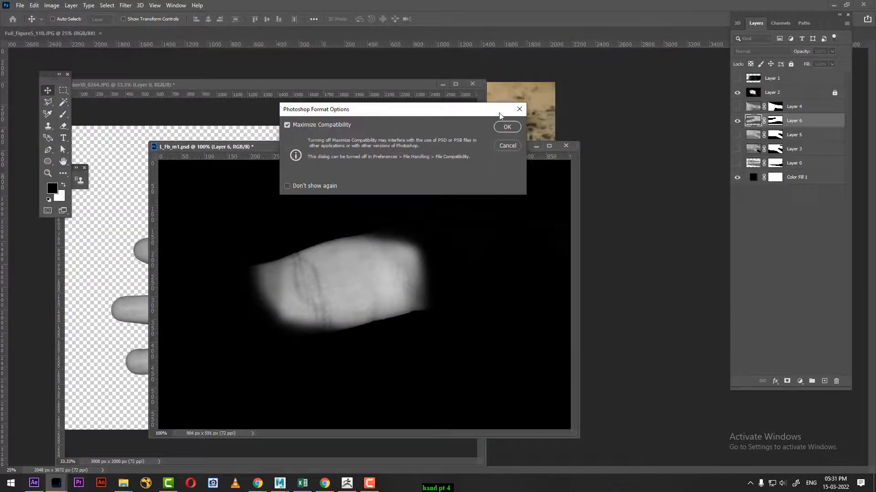
{"action": "left_click", "coordinate": [508, 126]}
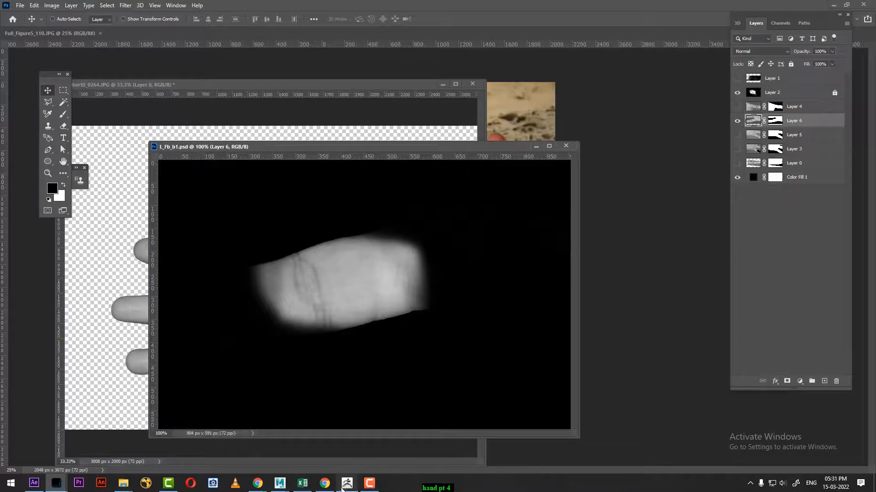
- Switch to ZBrush, face the hand's palm side and turn on a third light
{"action": "left_click", "coordinate": [347, 483]}
{"action": "left_click_drag", "start_coordinate": [569, 250], "coordinate": [614, 218]}
{"action": "left_click_drag", "start_coordinate": [653, 255], "coordinate": [678, 308], "text": "alt"}
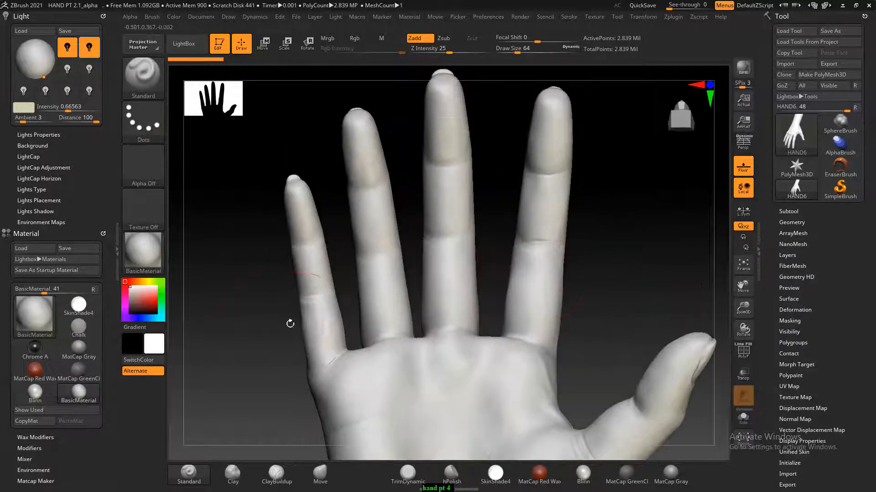
{"action": "mouse_move", "coordinate": [249, 322]}
{"action": "left_mouse_down"}
{"action": "mouse_move", "coordinate": [261, 308]}
{"action": "mouse_move", "coordinate": [255, 314]}
{"action": "left_mouse_up"}
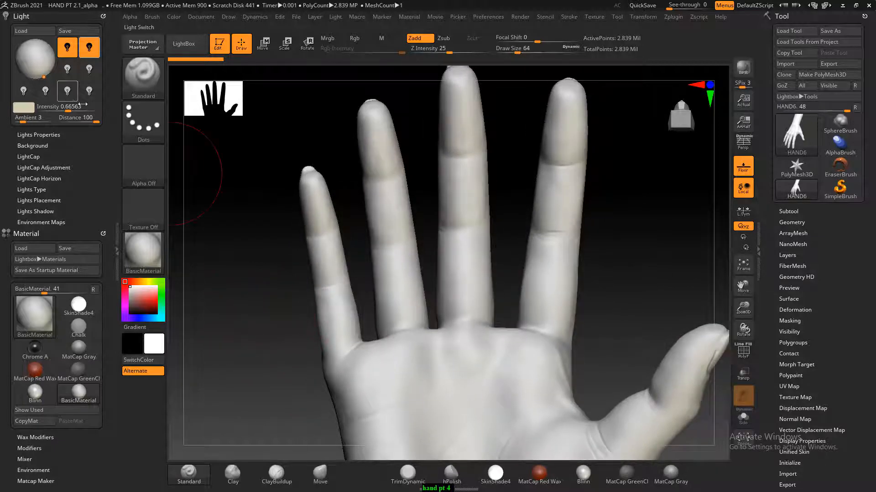
{"action": "left_click", "coordinate": [69, 69]}
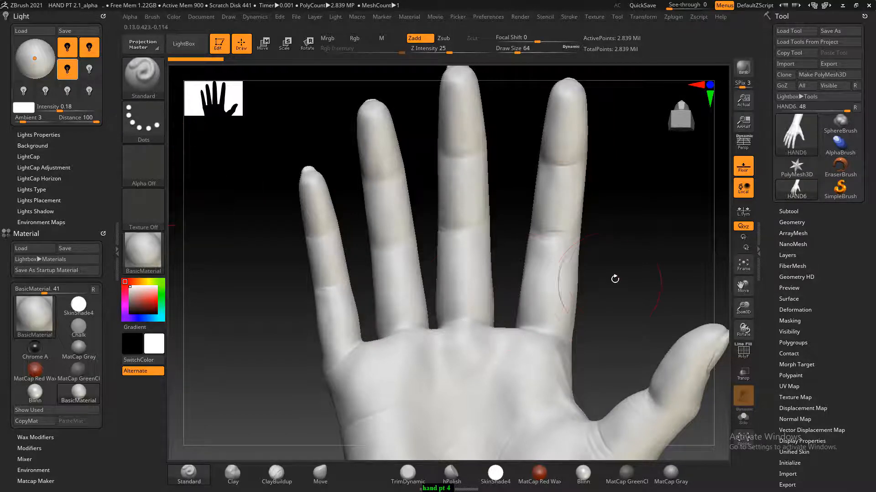
{"action": "mouse_move", "coordinate": [634, 256]}
{"action": "left_mouse_down"}
{"action": "mouse_move", "coordinate": [643, 265]}
{"action": "mouse_move", "coordinate": [620, 256]}
{"action": "left_mouse_up"}
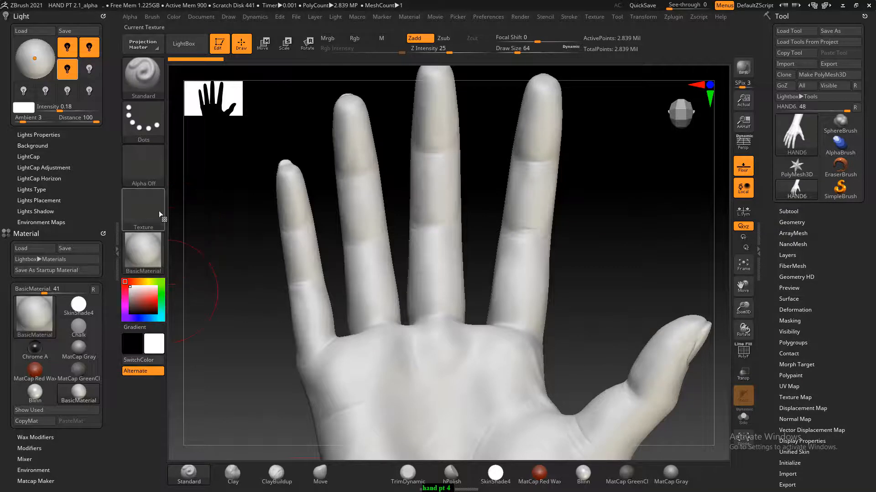
- Start an alpha import and take its file browser to the hand ref folder using the path copied from File Explorer
{"action": "left_click", "coordinate": [149, 174]}
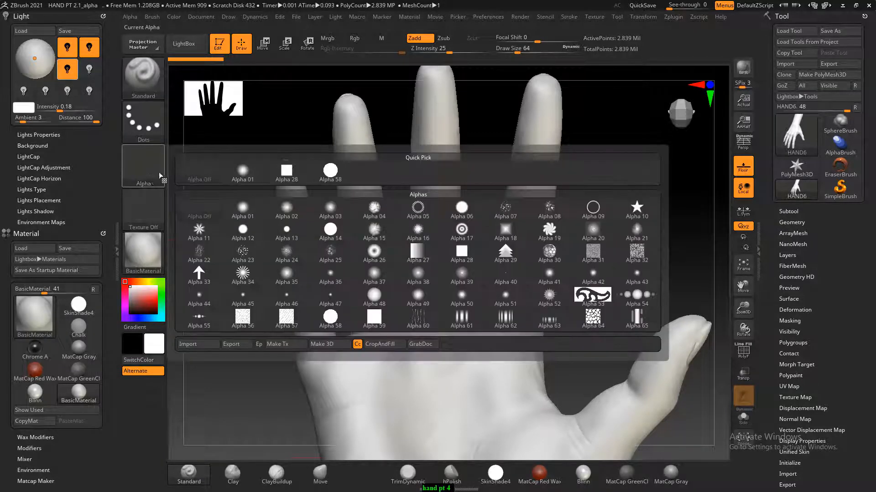
{"action": "left_click", "coordinate": [193, 345]}
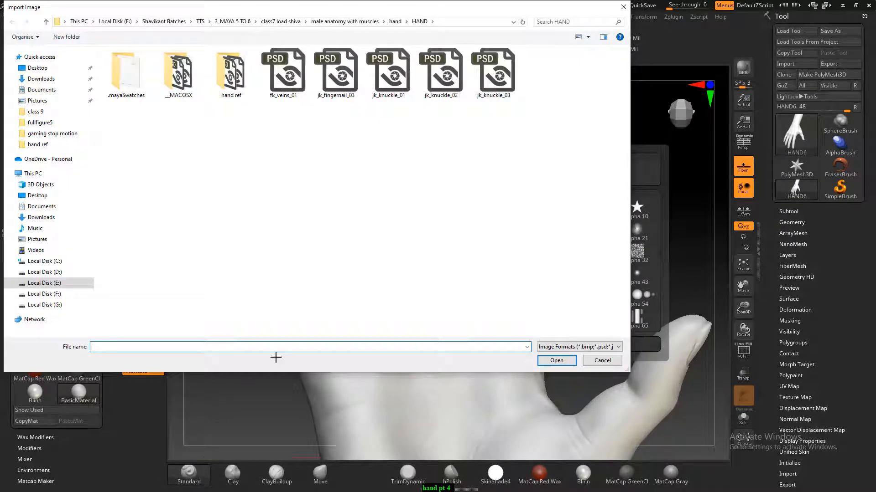
{"action": "key", "text": "alt+Tab"}
{"action": "key", "text": "alt+Tab"}
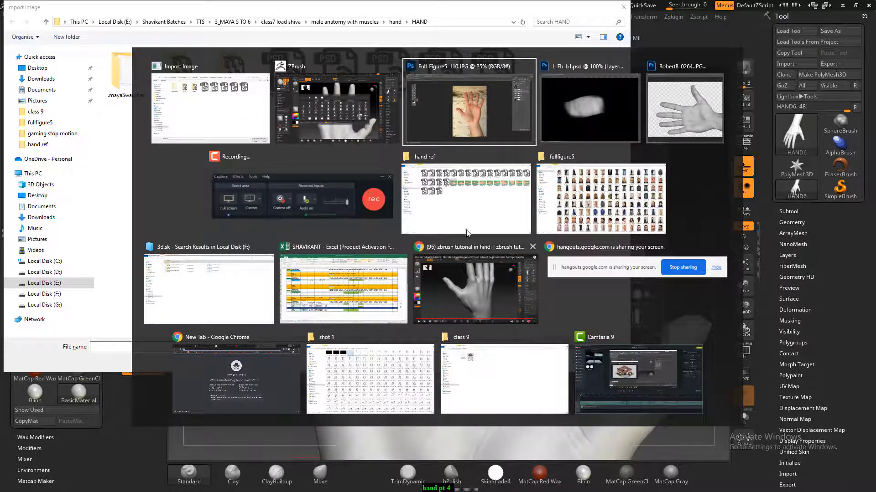
{"action": "left_click", "coordinate": [479, 205]}
{"action": "left_click", "coordinate": [486, 28]}
{"action": "key", "text": "ctrl+c"}
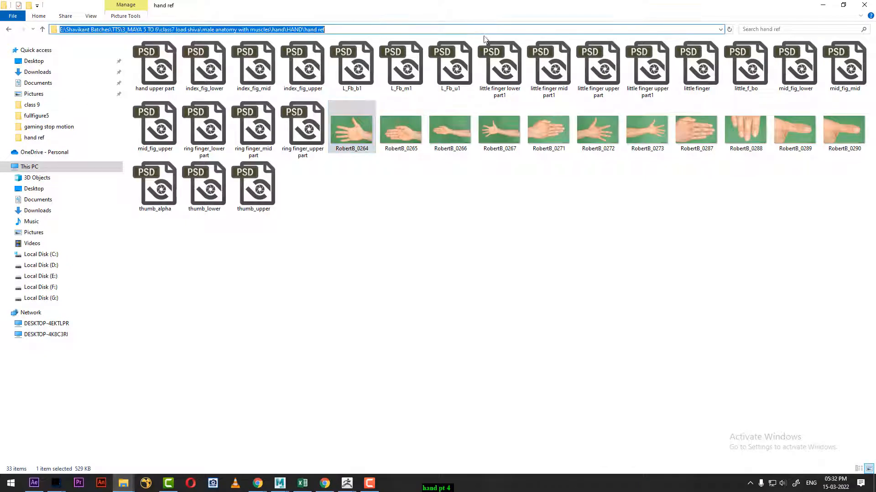
{"action": "left_click", "coordinate": [823, 5]}
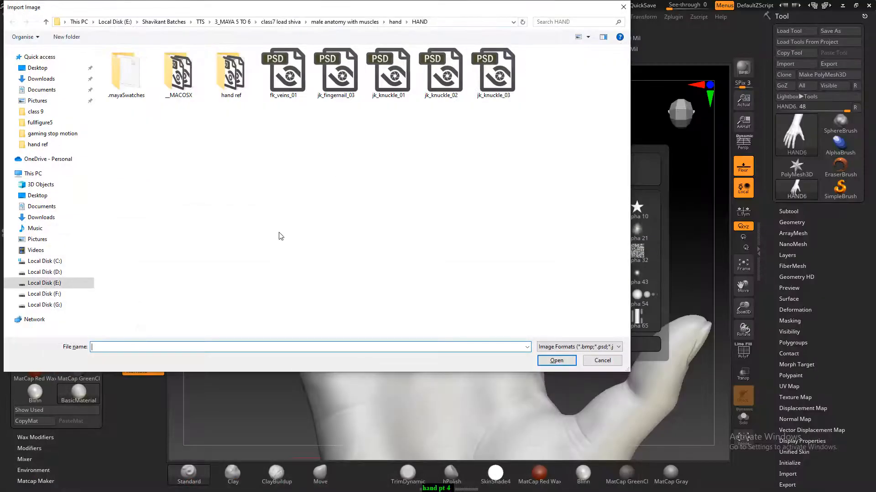
{"action": "key", "text": "ctrl+v"}
{"action": "key", "text": "Return"}
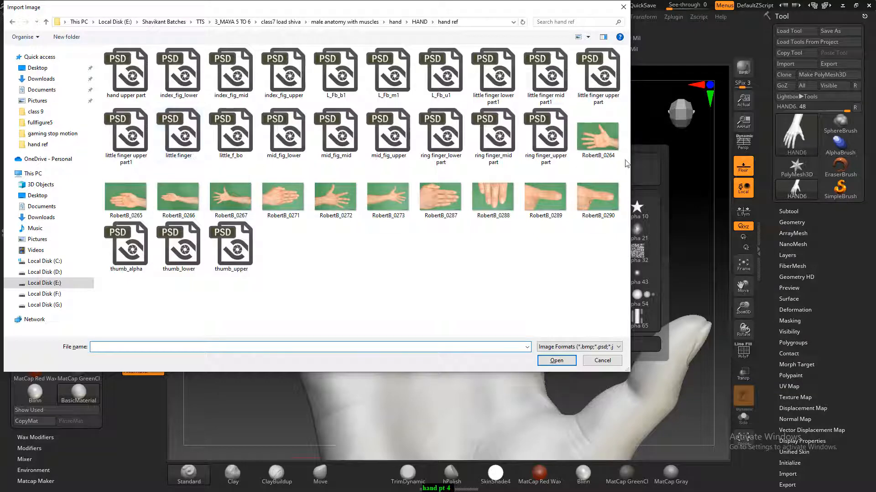
- Import L_Fb_u1 as the brush alpha and set the Standard brush's stroke to DragRect
{"action": "left_click", "coordinate": [342, 86]}
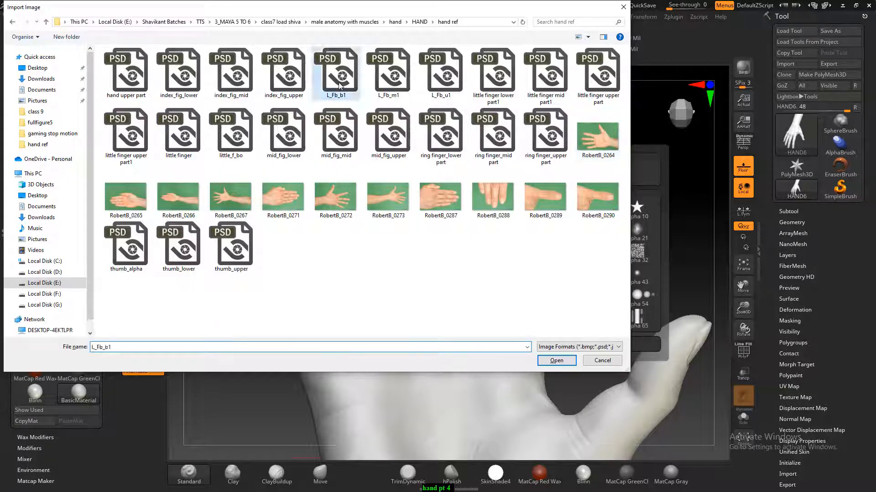
{"action": "left_click", "coordinate": [377, 81]}
{"action": "left_click", "coordinate": [449, 79]}
{"action": "double_click", "coordinate": [446, 74]}
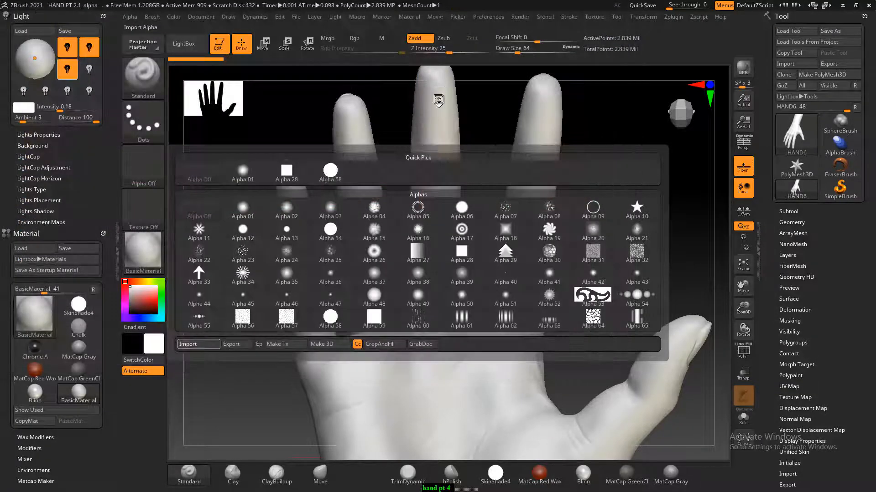
{"action": "left_click", "coordinate": [144, 121]}
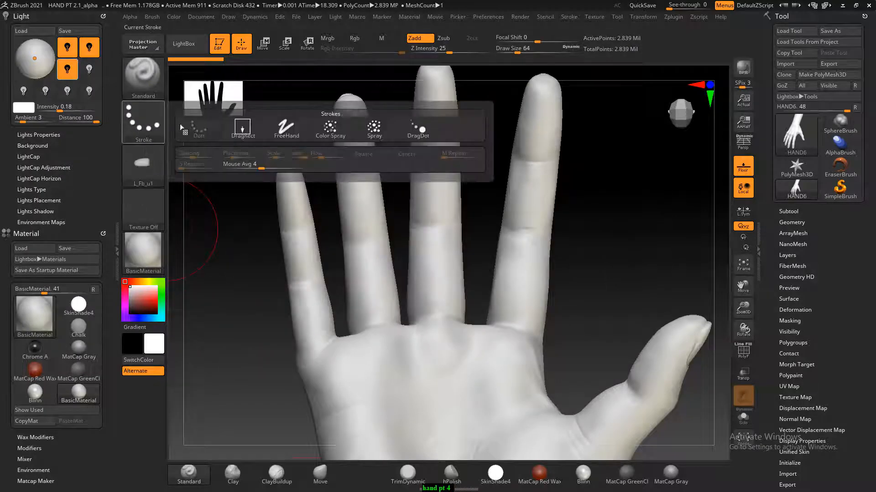
{"action": "left_click", "coordinate": [239, 130]}
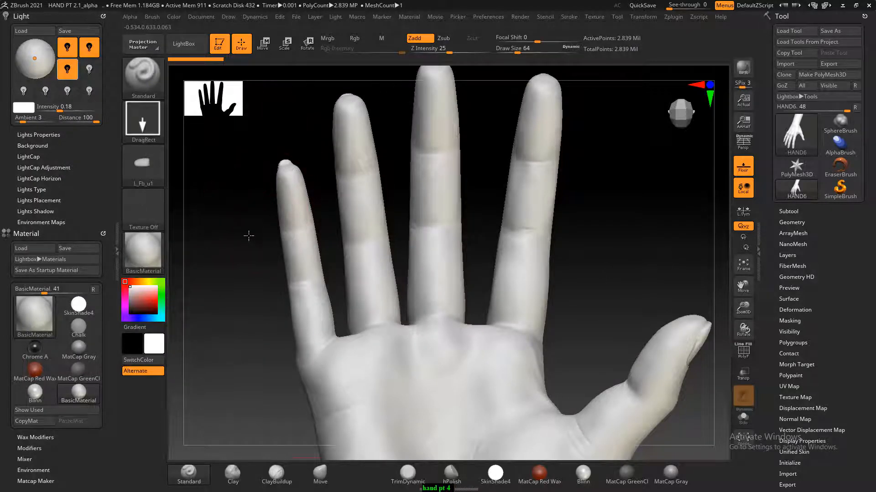
- Set the draw size to 20 and try stamping the fingertip alpha on the palm side of the little finger's tip
{"action": "left_click_drag", "start_coordinate": [249, 234], "coordinate": [677, 269], "text": "alt"}
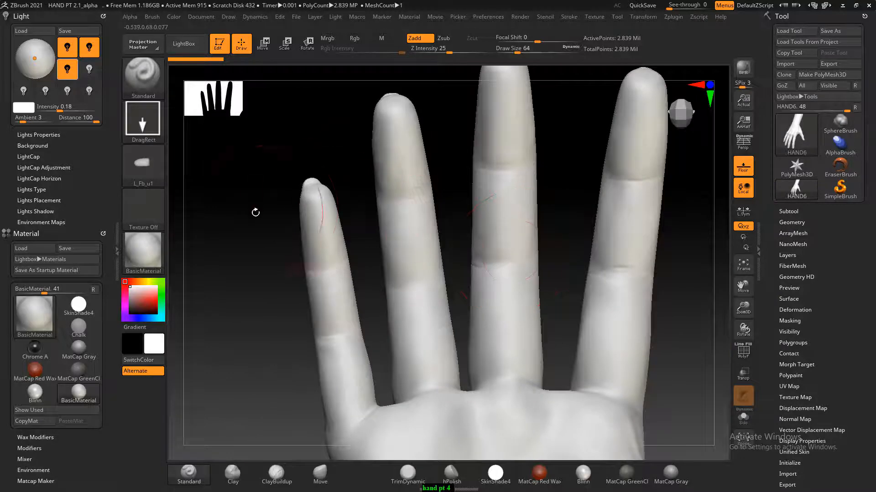
{"action": "mouse_move", "coordinate": [255, 211]}
{"action": "left_mouse_down"}
{"action": "mouse_move", "coordinate": [254, 197]}
{"action": "mouse_move", "coordinate": [258, 229]}
{"action": "mouse_move", "coordinate": [294, 279]}
{"action": "left_mouse_up"}
{"action": "key", "text": "bracketleft"}
{"action": "key", "text": "bracketleft"}
{"action": "key", "text": "bracketleft"}
{"action": "key", "text": "bracketleft"}
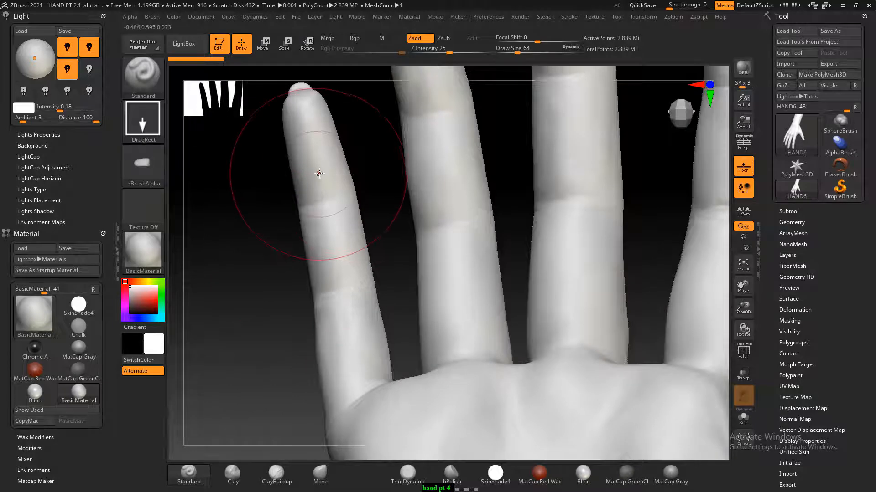
{"action": "key", "text": "bracketleft"}
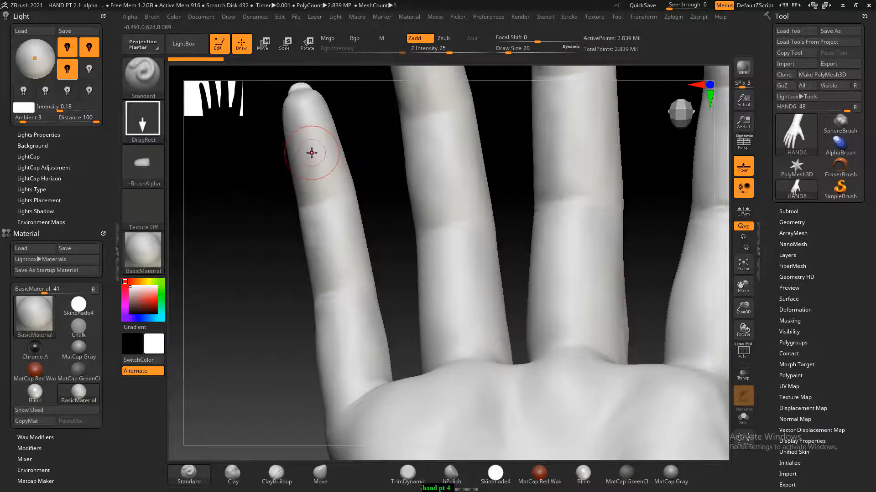
{"action": "left_click_drag", "start_coordinate": [316, 167], "coordinate": [320, 186]}
{"action": "left_click_drag", "start_coordinate": [405, 156], "coordinate": [477, 135]}
{"action": "left_click_drag", "start_coordinate": [264, 229], "coordinate": [485, 173]}
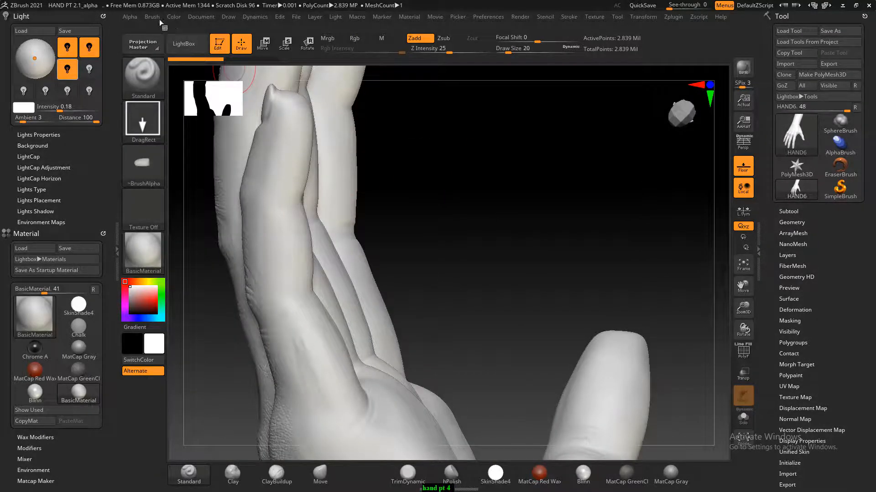
- Enable BackFaceMask in the Standard brush's auto masking settings and face the little finger's palm side again
{"action": "left_click", "coordinate": [132, 17]}
{"action": "mouse_move", "coordinate": [149, 14]}
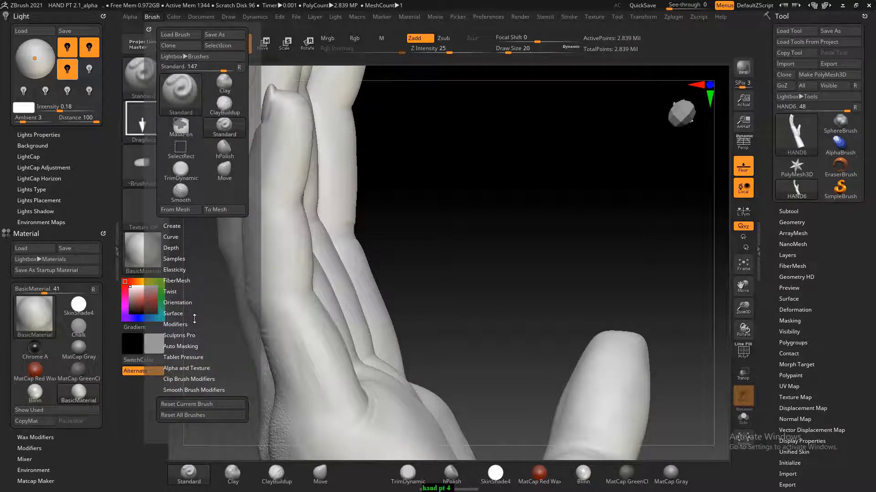
{"action": "left_click", "coordinate": [187, 346]}
{"action": "scroll", "coordinate": [168, 281], "scroll_direction": "down", "scroll_amount": 5}
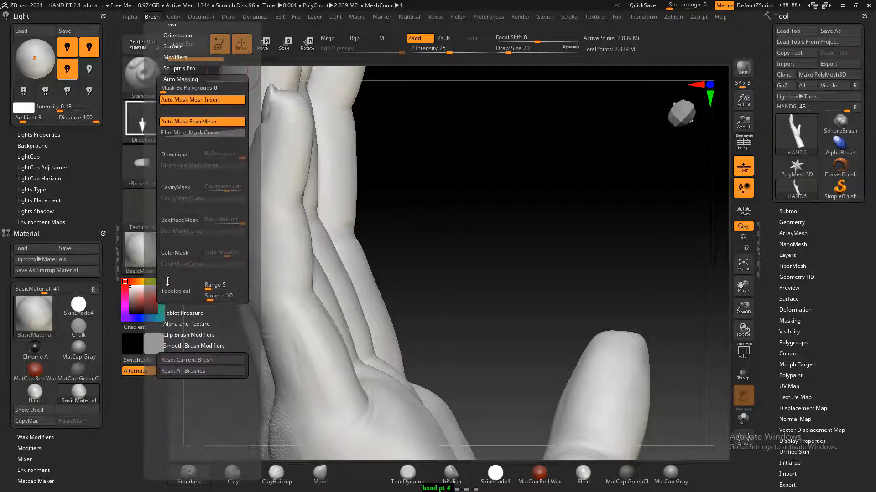
{"action": "left_click", "coordinate": [186, 219]}
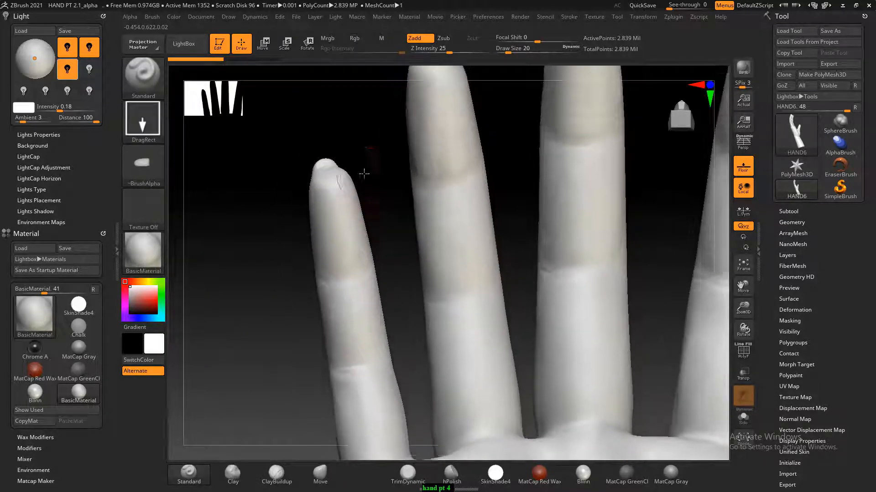
{"action": "left_click_drag", "start_coordinate": [364, 173], "coordinate": [358, 191]}
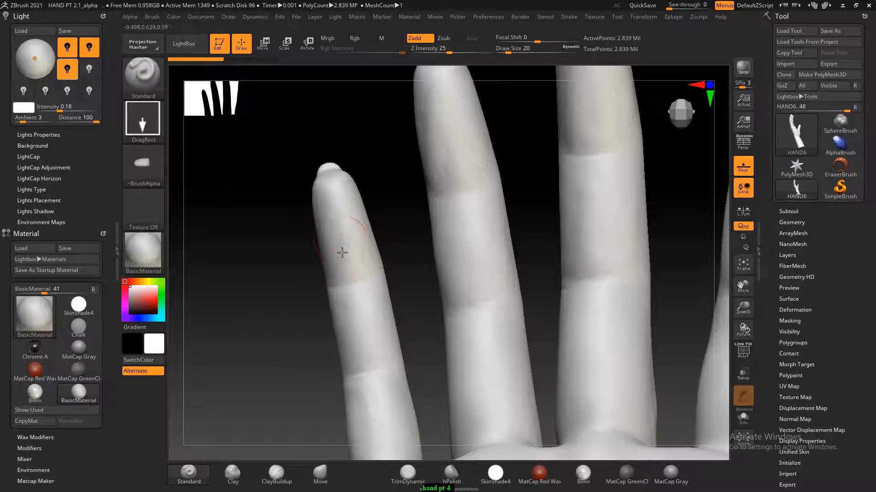
- Try another stamp of the fingertip alpha on the palm side of the little finger's tip and undo it
{"action": "mouse_move", "coordinate": [342, 237]}
{"action": "left_mouse_down"}
{"action": "mouse_move", "coordinate": [349, 281]}
{"action": "mouse_move", "coordinate": [468, 212]}
{"action": "mouse_move", "coordinate": [499, 220]}
{"action": "mouse_move", "coordinate": [479, 211]}
{"action": "left_mouse_up"}
{"action": "mouse_move", "coordinate": [383, 150]}
{"action": "left_mouse_down"}
{"action": "mouse_move", "coordinate": [401, 150]}
{"action": "mouse_move", "coordinate": [553, 227]}
{"action": "mouse_move", "coordinate": [510, 224]}
{"action": "left_mouse_up"}
{"action": "right_click_drag", "start_coordinate": [504, 224], "coordinate": [481, 236]}
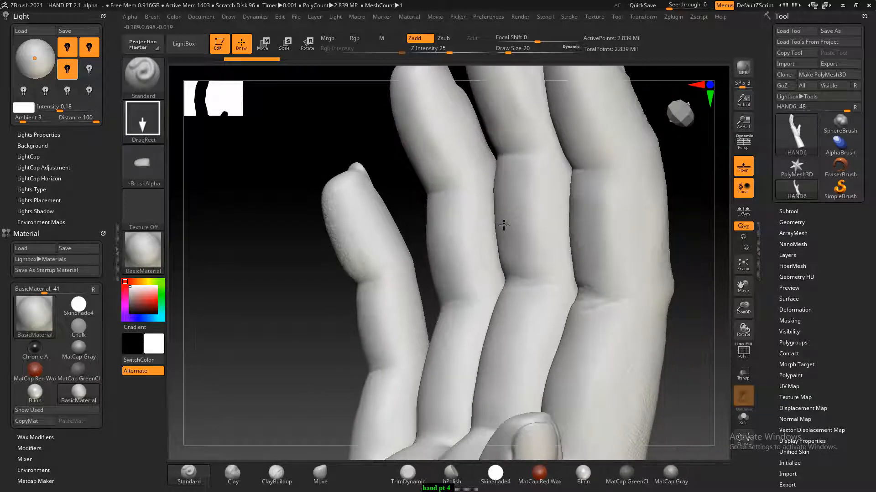
{"action": "key", "text": "ctrl+z"}
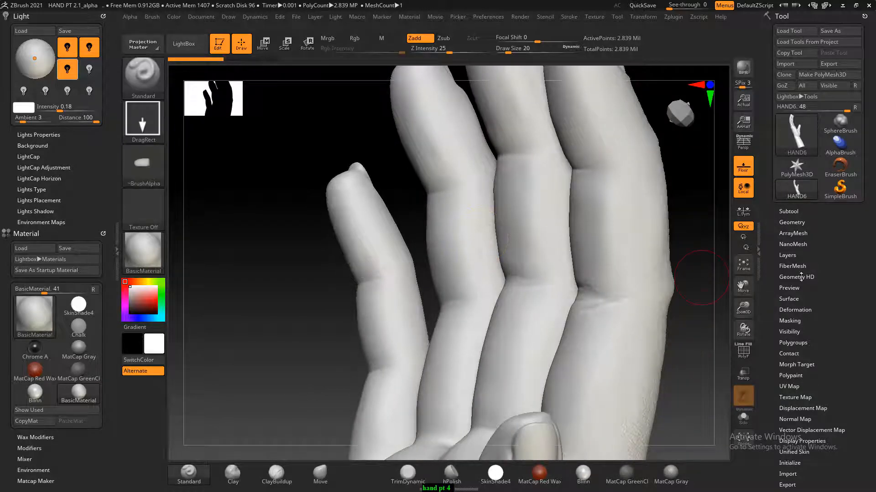
- Create a new sculpt layer at the end of the layer list and name it L_F_Inside_u
{"action": "left_click", "coordinate": [794, 255]}
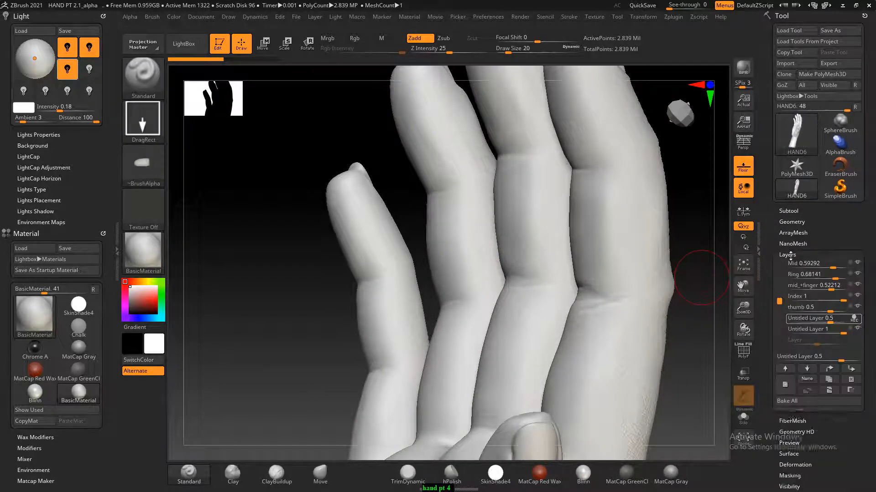
{"action": "left_click_drag", "start_coordinate": [779, 302], "coordinate": [779, 325]}
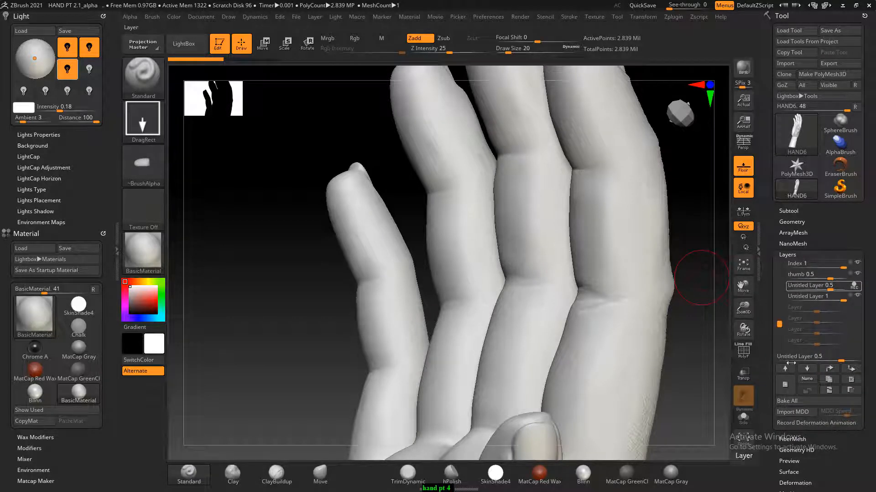
{"action": "left_click", "coordinate": [788, 392]}
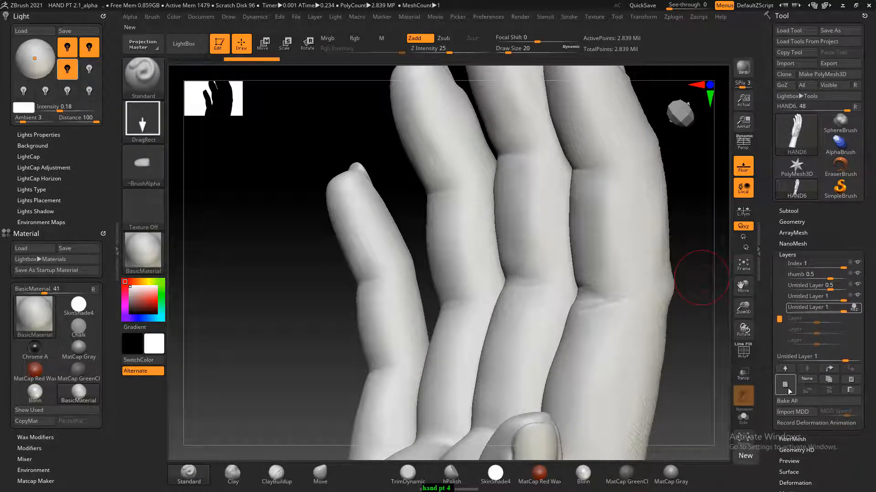
{"action": "left_click", "coordinate": [805, 379]}
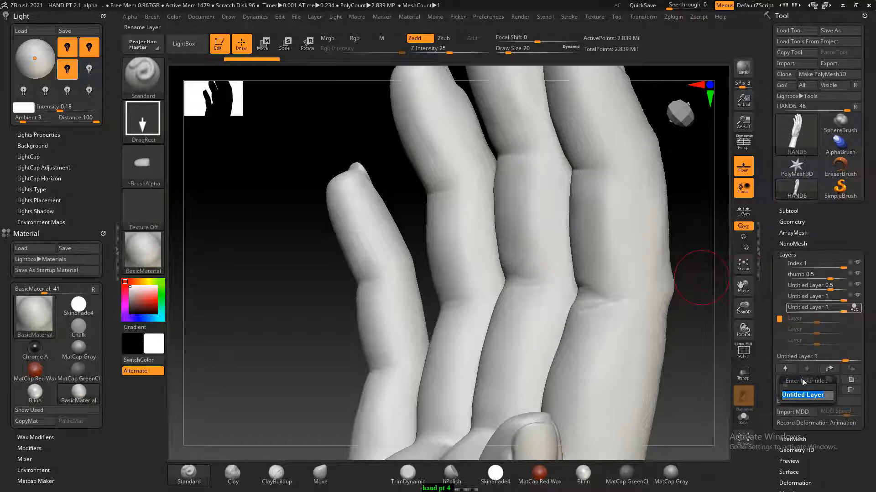
{"action": "key", "text": "shift"}
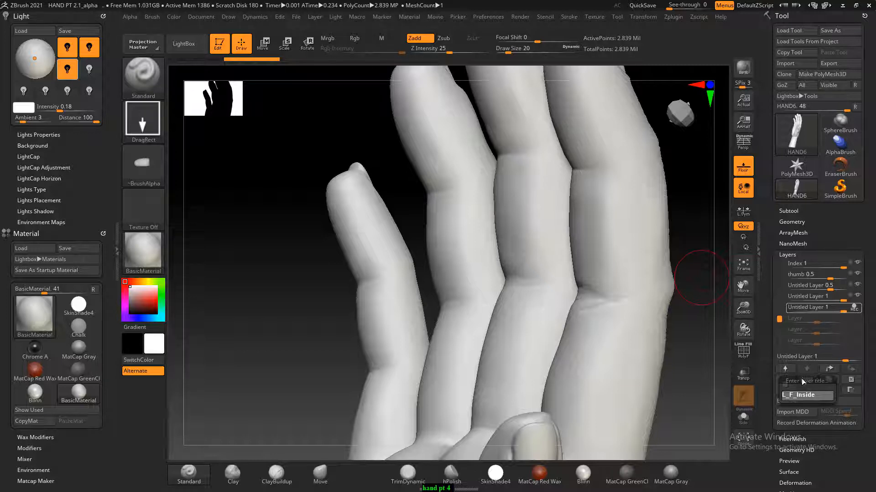
{"action": "type", "text": "_u"}
{"action": "key", "text": "Return"}
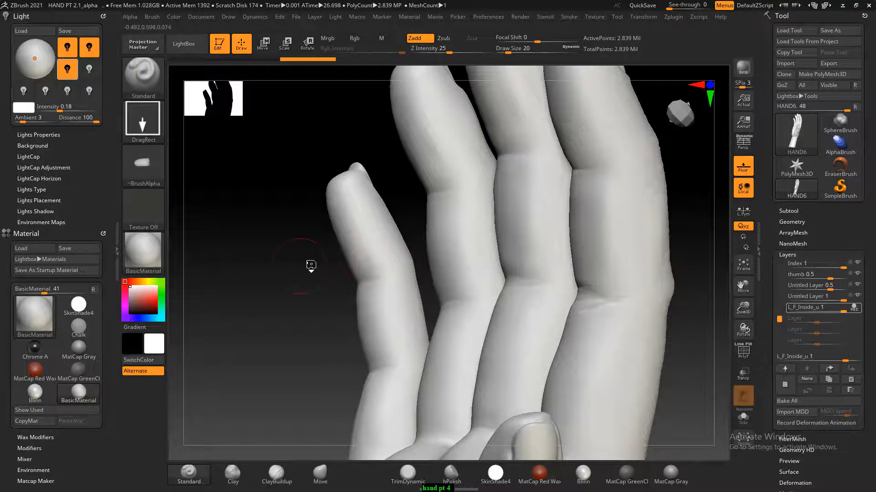
- Set Z Intensity to 10 and stamp the fingertip alpha on the palm side of the little finger's tip
{"action": "left_click_drag", "start_coordinate": [311, 264], "coordinate": [260, 268]}
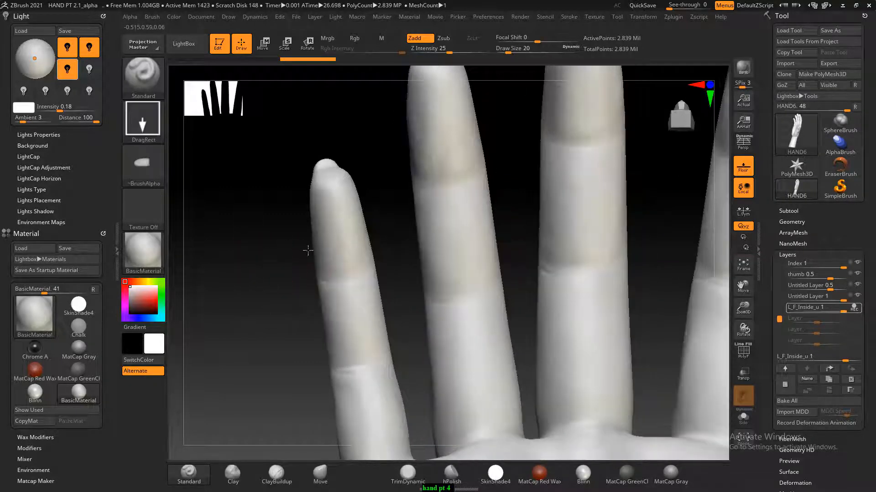
{"action": "mouse_move", "coordinate": [308, 251]}
{"action": "left_mouse_down"}
{"action": "mouse_move", "coordinate": [289, 246]}
{"action": "mouse_move", "coordinate": [297, 260]}
{"action": "left_mouse_up"}
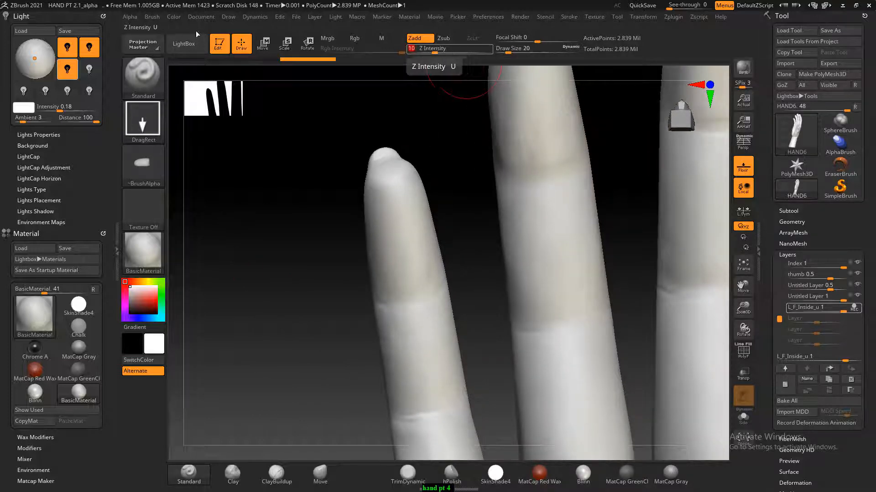
{"action": "left_click_drag", "start_coordinate": [251, 178], "coordinate": [385, 268]}
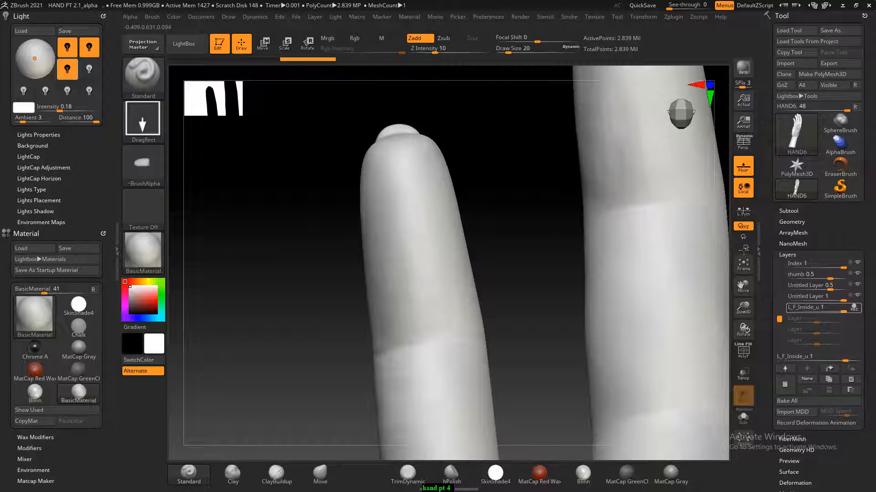
{"action": "right_click_drag", "start_coordinate": [499, 211], "coordinate": [478, 228]}
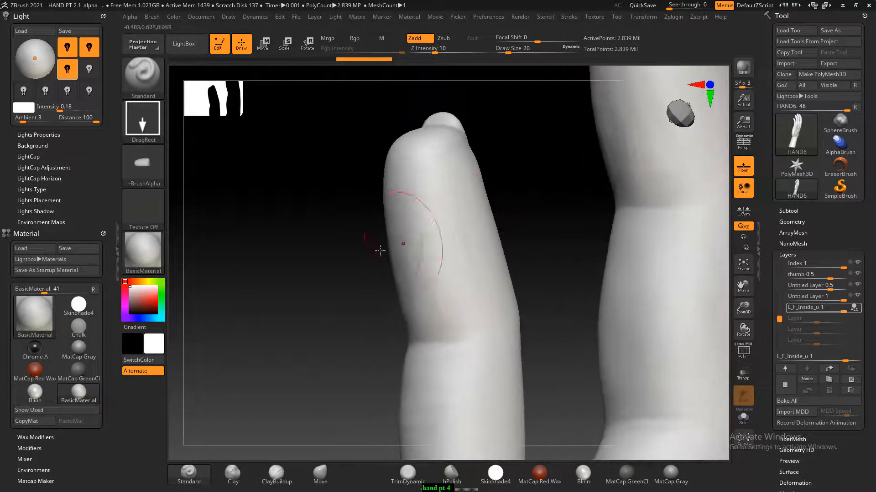
{"action": "mouse_move", "coordinate": [296, 329]}
{"action": "right_mouse_down"}
{"action": "mouse_move", "coordinate": [295, 319]}
{"action": "mouse_move", "coordinate": [264, 319]}
{"action": "mouse_move", "coordinate": [387, 326]}
{"action": "mouse_move", "coordinate": [337, 327]}
{"action": "mouse_move", "coordinate": [354, 326]}
{"action": "mouse_move", "coordinate": [364, 280]}
{"action": "right_mouse_up"}
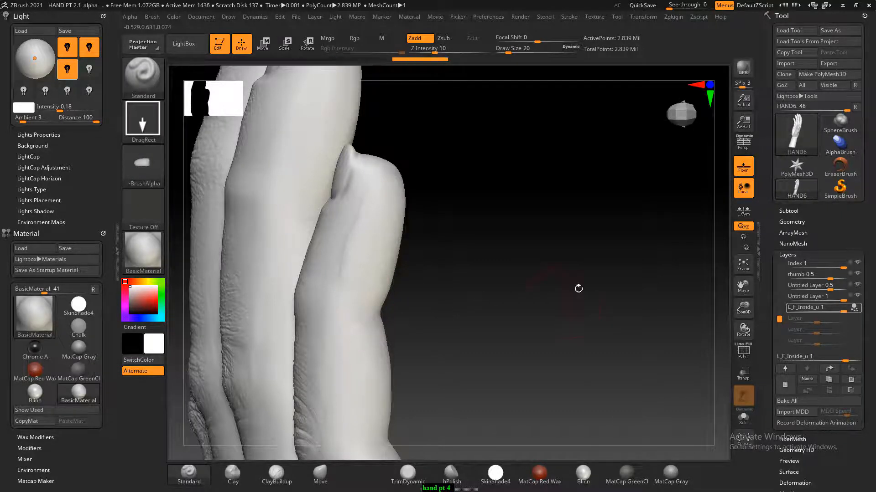
- Extend the fingertip alpha detail around the little finger's tip and smooth the stamped surface
{"action": "right_click_drag", "start_coordinate": [577, 289], "coordinate": [499, 289]}
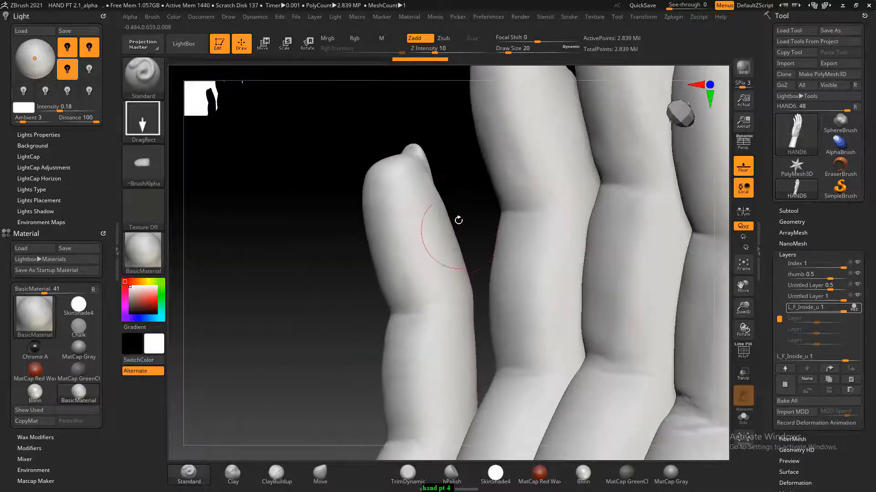
{"action": "right_click_drag", "start_coordinate": [456, 219], "coordinate": [418, 260]}
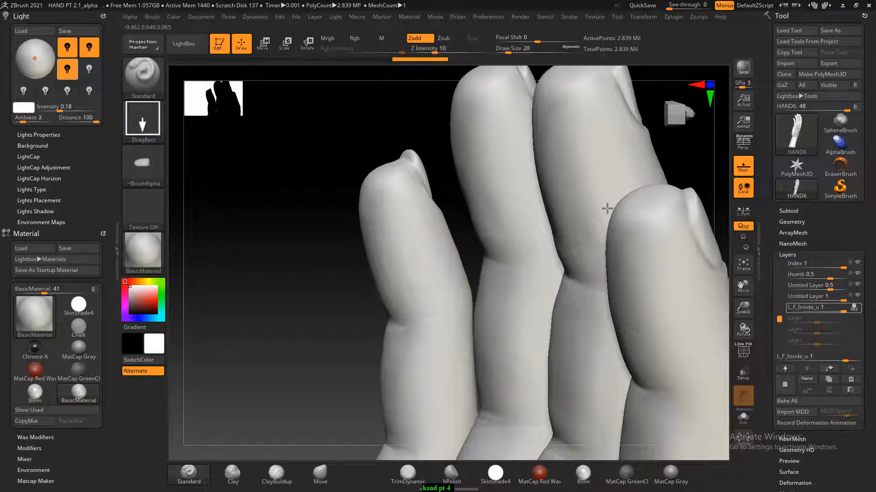
{"action": "mouse_move", "coordinate": [358, 281]}
{"action": "right_mouse_down"}
{"action": "mouse_move", "coordinate": [431, 264]}
{"action": "mouse_move", "coordinate": [433, 233]}
{"action": "mouse_move", "coordinate": [371, 209]}
{"action": "right_mouse_up"}
{"action": "key", "text": "shift"}
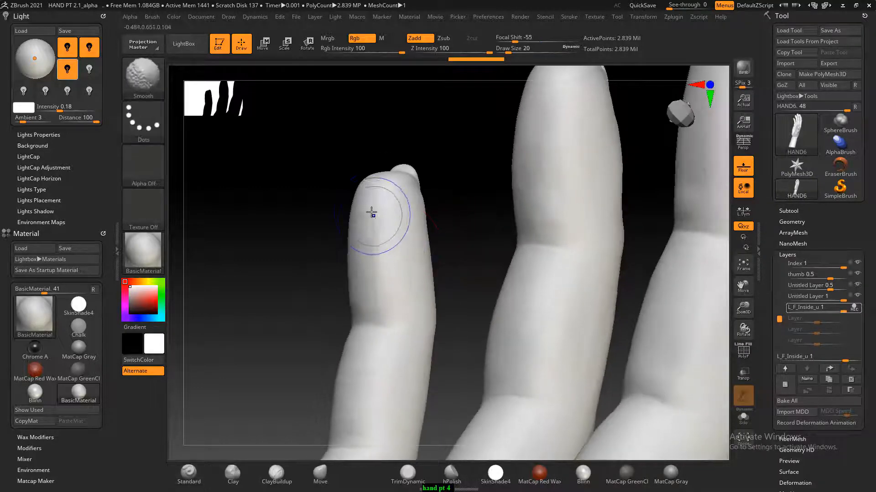
{"action": "mouse_move", "coordinate": [422, 279]}
{"action": "right_mouse_down"}
{"action": "mouse_move", "coordinate": [480, 247]}
{"action": "mouse_move", "coordinate": [334, 192]}
{"action": "mouse_move", "coordinate": [250, 192]}
{"action": "mouse_move", "coordinate": [276, 215]}
{"action": "mouse_move", "coordinate": [269, 243]}
{"action": "mouse_move", "coordinate": [360, 238]}
{"action": "right_mouse_up"}
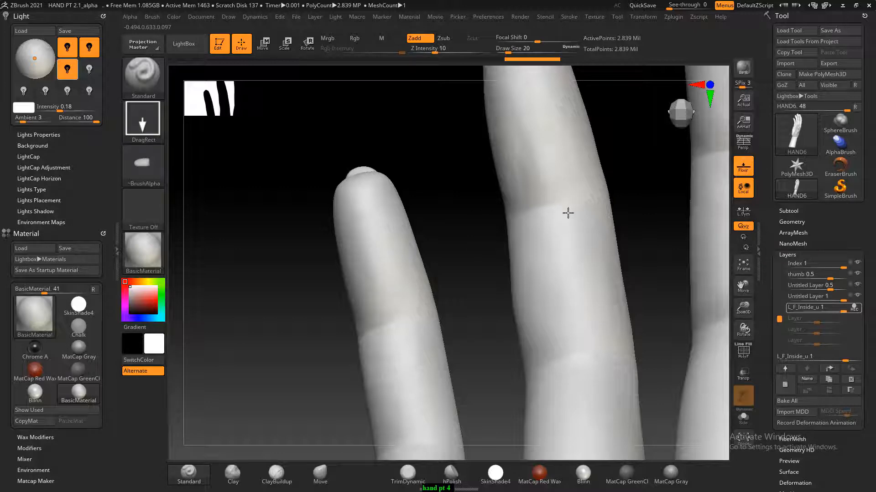
{"action": "mouse_move", "coordinate": [437, 209]}
{"action": "right_mouse_down"}
{"action": "mouse_move", "coordinate": [412, 215]}
{"action": "mouse_move", "coordinate": [475, 215]}
{"action": "right_mouse_up"}
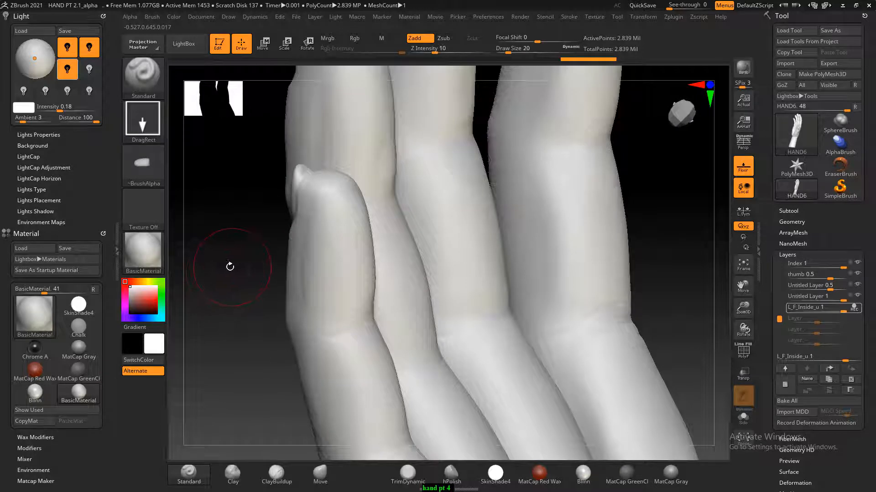
- Set the draw size to 10 and smooth the stamp's edge along the outer side of the little finger's tip
{"action": "mouse_move", "coordinate": [223, 267]}
{"action": "right_mouse_down"}
{"action": "mouse_move", "coordinate": [433, 231]}
{"action": "mouse_move", "coordinate": [403, 258]}
{"action": "right_mouse_up"}
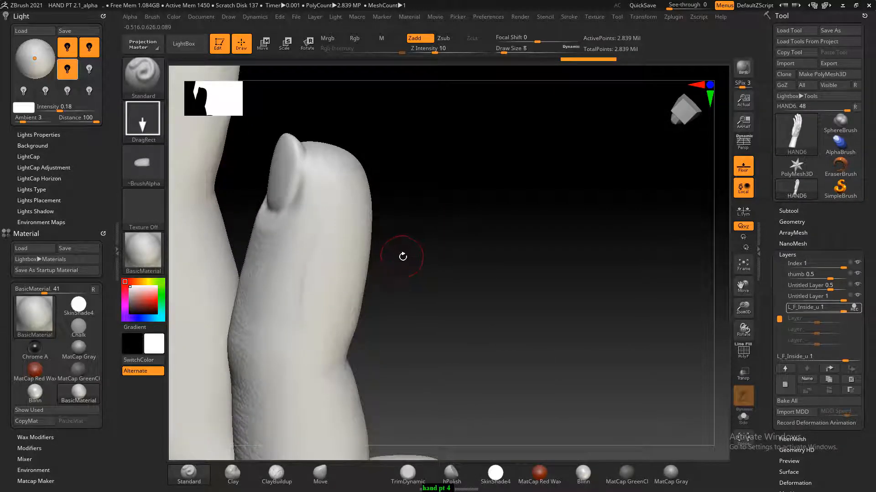
{"action": "right_click_drag", "start_coordinate": [458, 251], "coordinate": [445, 237]}
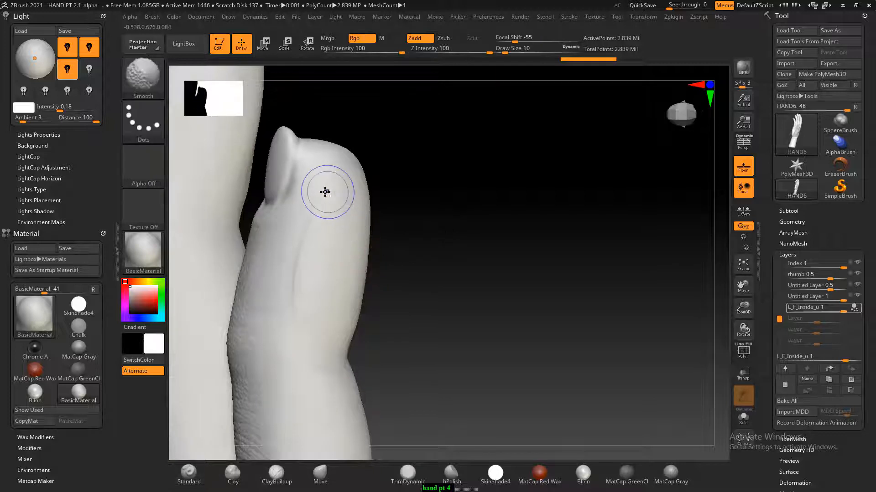
{"action": "left_click_drag", "start_coordinate": [325, 191], "coordinate": [313, 214], "text": "shift"}
{"action": "left_click_drag", "start_coordinate": [313, 218], "coordinate": [294, 327], "text": "shift"}
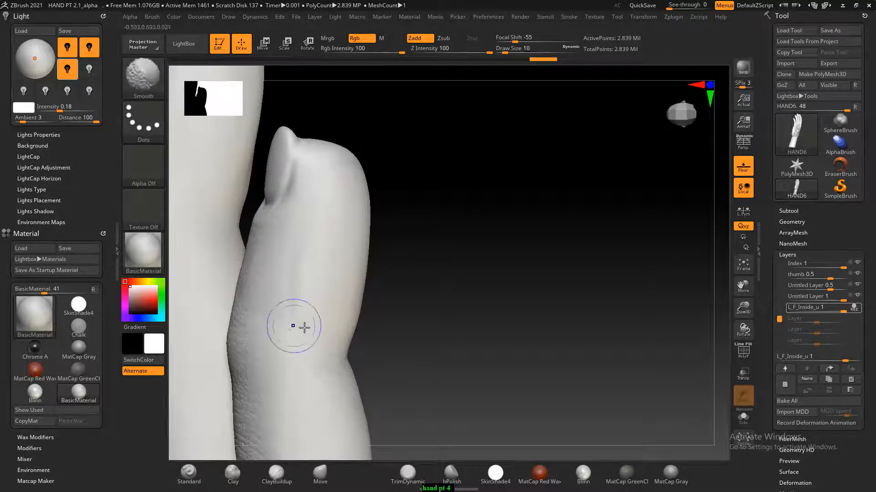
{"action": "right_click_drag", "start_coordinate": [488, 242], "coordinate": [394, 245]}
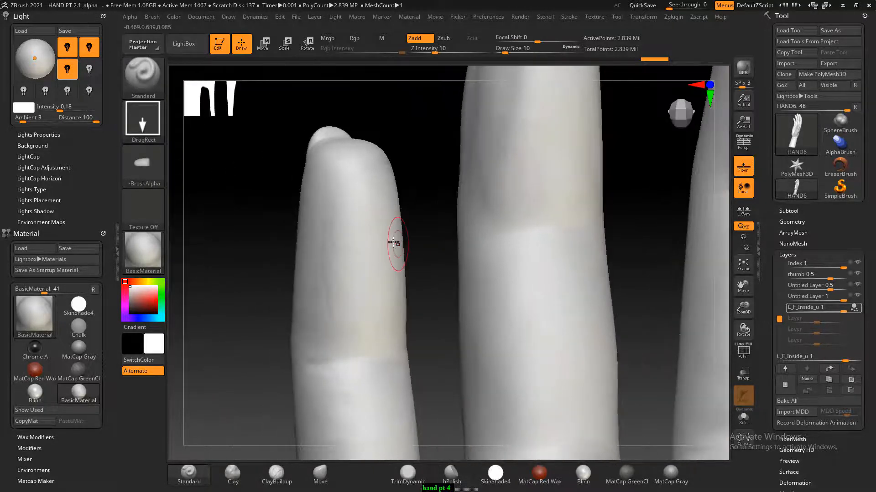
{"action": "mouse_move", "coordinate": [260, 222]}
{"action": "right_mouse_down"}
{"action": "mouse_move", "coordinate": [238, 178]}
{"action": "mouse_move", "coordinate": [237, 229]}
{"action": "mouse_move", "coordinate": [226, 231]}
{"action": "mouse_move", "coordinate": [275, 151]}
{"action": "mouse_move", "coordinate": [269, 224]}
{"action": "right_mouse_up"}
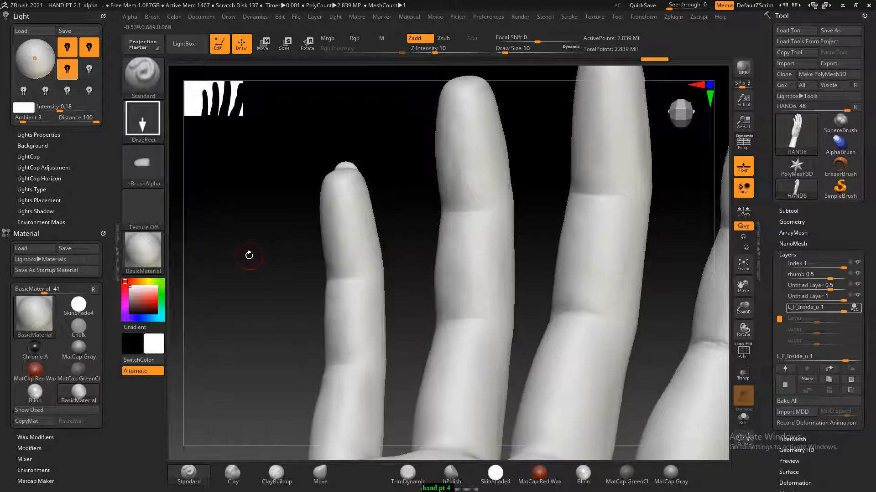
{"action": "right_click_drag", "start_coordinate": [249, 255], "coordinate": [248, 254]}
- Switch to Photoshop to check the L_Fb_b1 segment alpha, and return to ZBrush
{"action": "key", "text": "alt+Tab"}
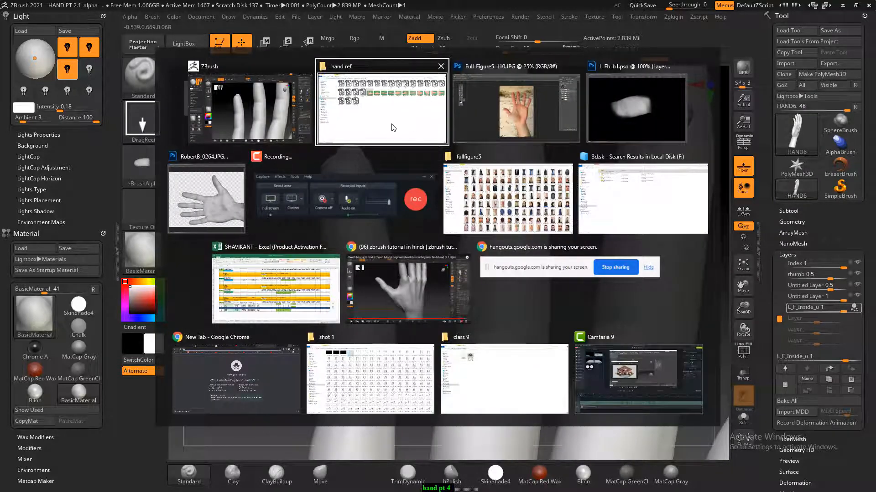
{"action": "left_click", "coordinate": [660, 97]}
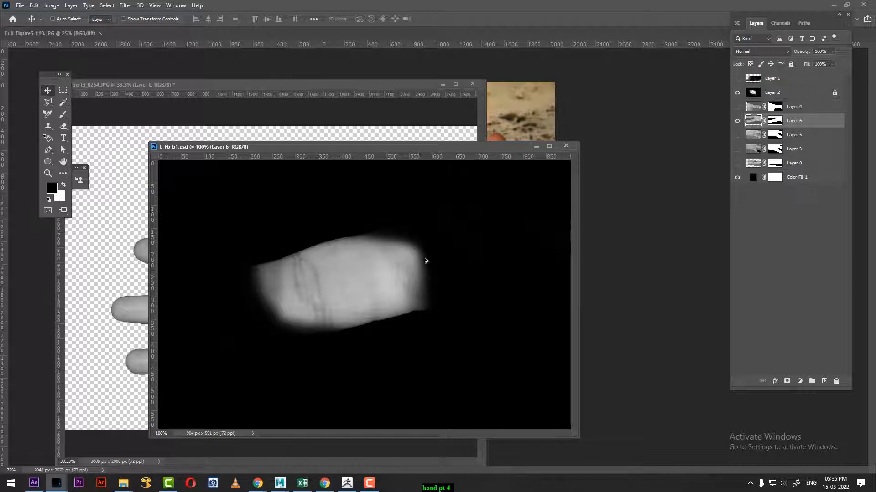
{"action": "key", "text": "alt+Tab"}
{"action": "left_click", "coordinate": [466, 124]}
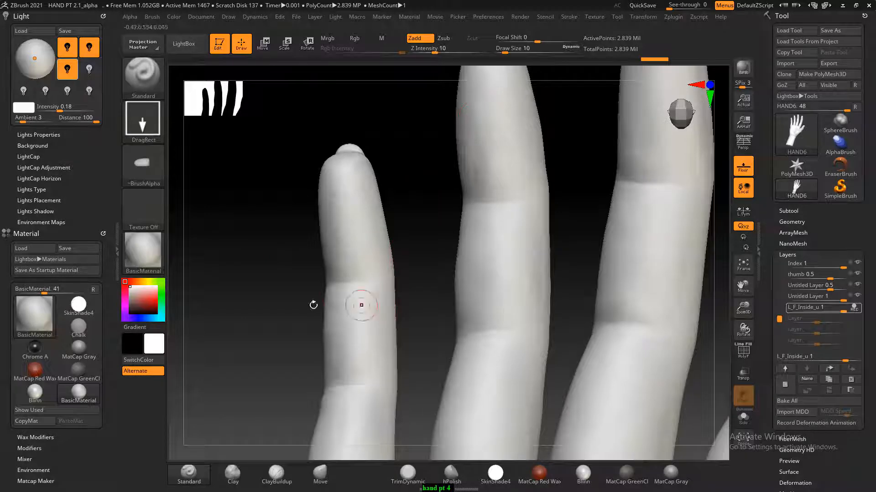
- Import L_Fb_m1 as the brush alpha and try stamping it on the palm side of the little finger's middle segment
{"action": "mouse_move", "coordinate": [302, 316]}
{"action": "left_mouse_down"}
{"action": "mouse_move", "coordinate": [311, 210]}
{"action": "mouse_move", "coordinate": [303, 279]}
{"action": "mouse_move", "coordinate": [170, 278]}
{"action": "left_mouse_up"}
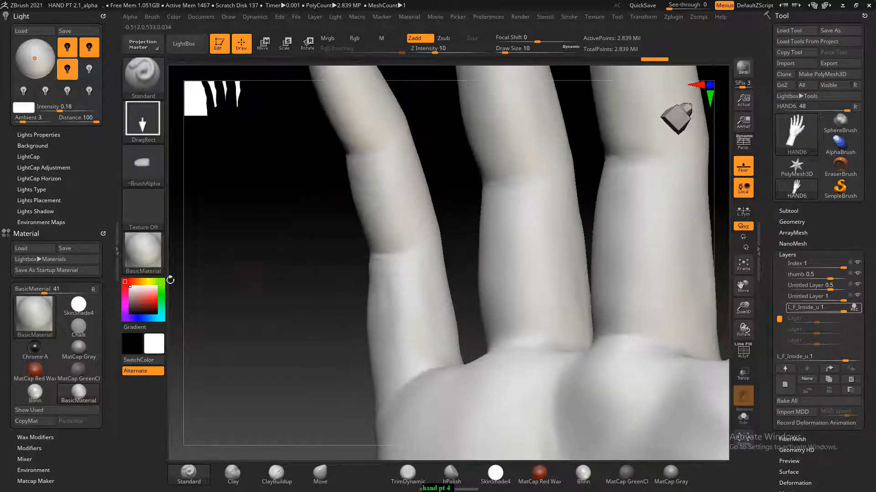
{"action": "left_click", "coordinate": [142, 167]}
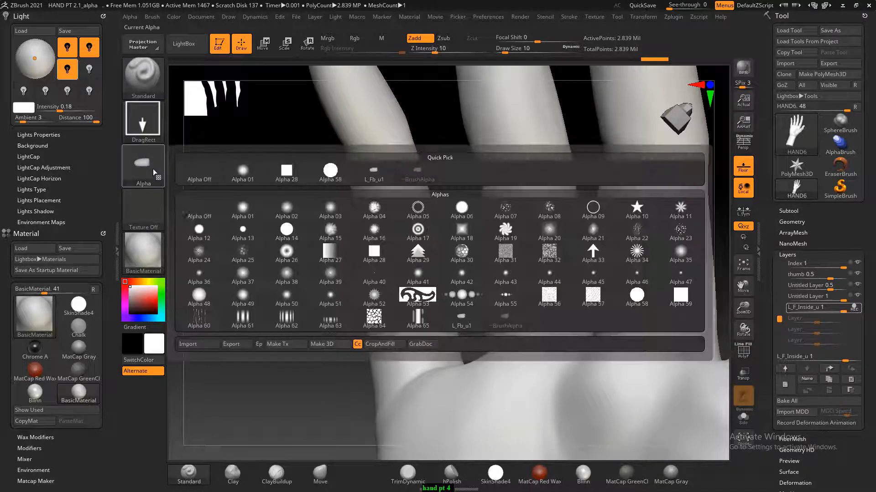
{"action": "left_click", "coordinate": [204, 346]}
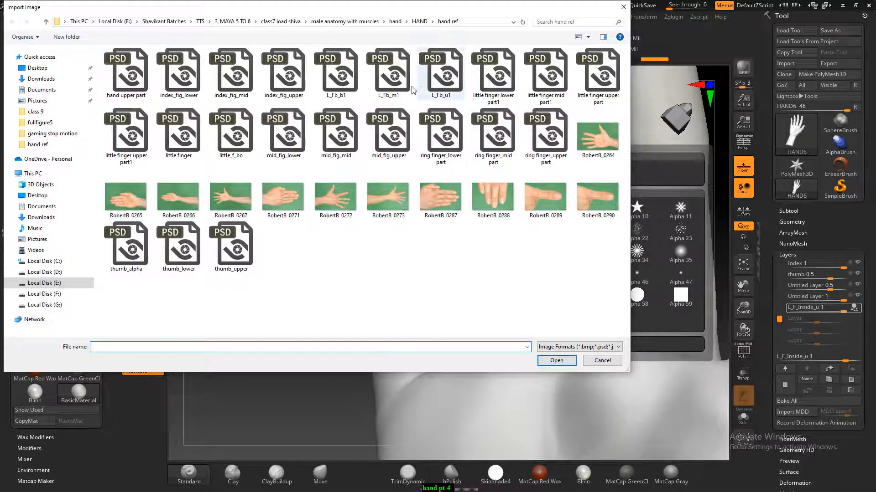
{"action": "double_click", "coordinate": [389, 73]}
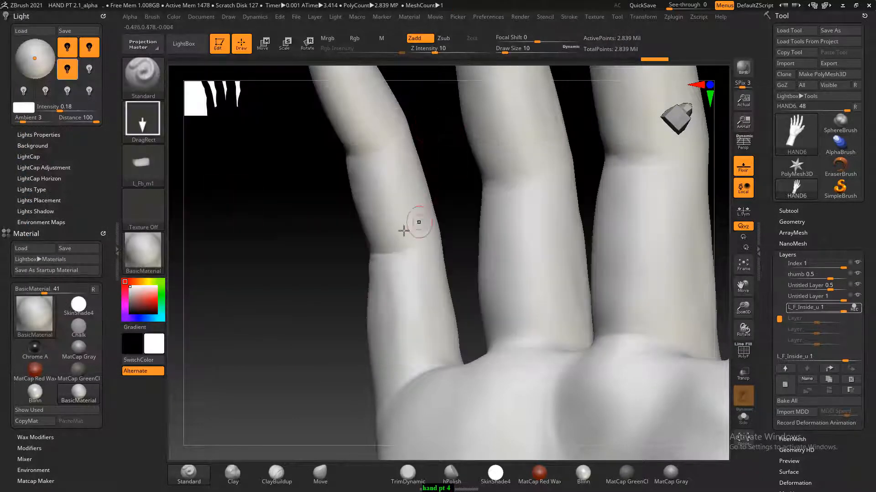
{"action": "left_click_drag", "start_coordinate": [321, 252], "coordinate": [299, 259]}
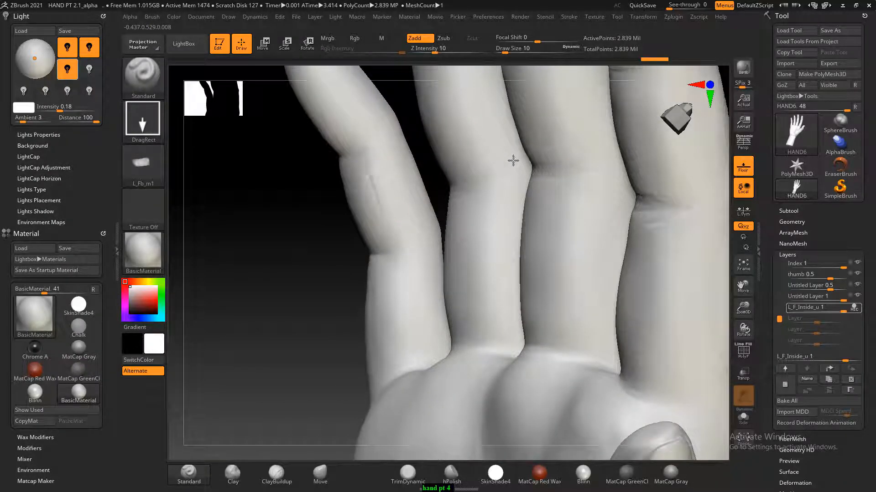
{"action": "mouse_move", "coordinate": [305, 220]}
{"action": "left_mouse_down"}
{"action": "mouse_move", "coordinate": [289, 235]}
{"action": "mouse_move", "coordinate": [303, 248]}
{"action": "mouse_move", "coordinate": [301, 236]}
{"action": "mouse_move", "coordinate": [320, 237]}
{"action": "mouse_move", "coordinate": [283, 248]}
{"action": "left_mouse_up"}
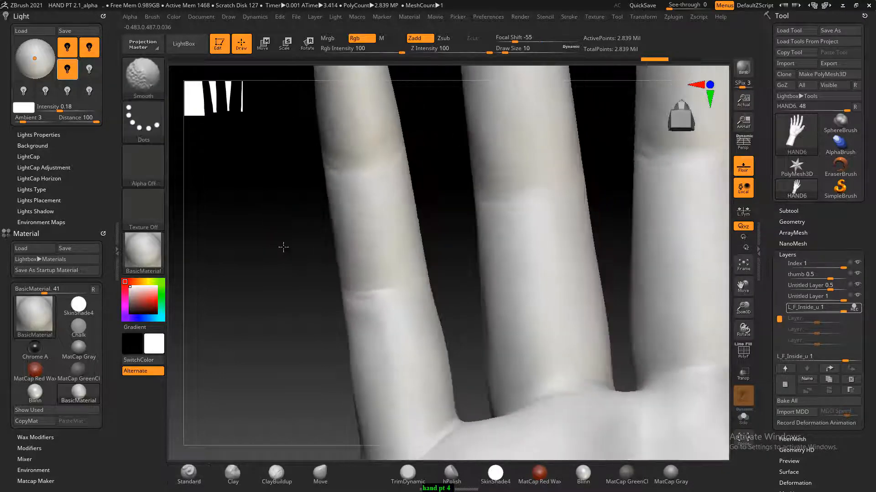
- Isolate the little finger's middle and lower segments by hiding the rest of the hand
{"action": "mouse_move", "coordinate": [425, 172]}
{"action": "left_mouse_down"}
{"action": "mouse_move", "coordinate": [434, 182]}
{"action": "mouse_move", "coordinate": [420, 152]}
{"action": "mouse_move", "coordinate": [335, 157]}
{"action": "mouse_move", "coordinate": [448, 358]}
{"action": "mouse_move", "coordinate": [448, 389]}
{"action": "left_mouse_up"}
{"action": "key", "text": "ctrl"}
{"action": "mouse_move", "coordinate": [474, 308]}
{"action": "left_mouse_down"}
{"action": "mouse_move", "coordinate": [472, 271]}
{"action": "mouse_move", "coordinate": [519, 269]}
{"action": "mouse_move", "coordinate": [463, 234]}
{"action": "left_mouse_up"}
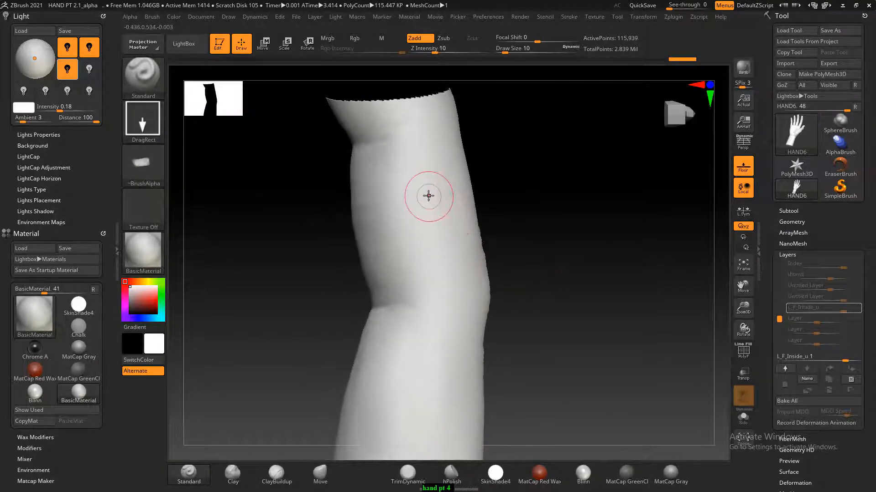
- Stamp the L_Fb_m1 alpha lengthwise on the palm side of the isolated little finger's middle segment
{"action": "left_click_drag", "start_coordinate": [393, 145], "coordinate": [385, 214]}
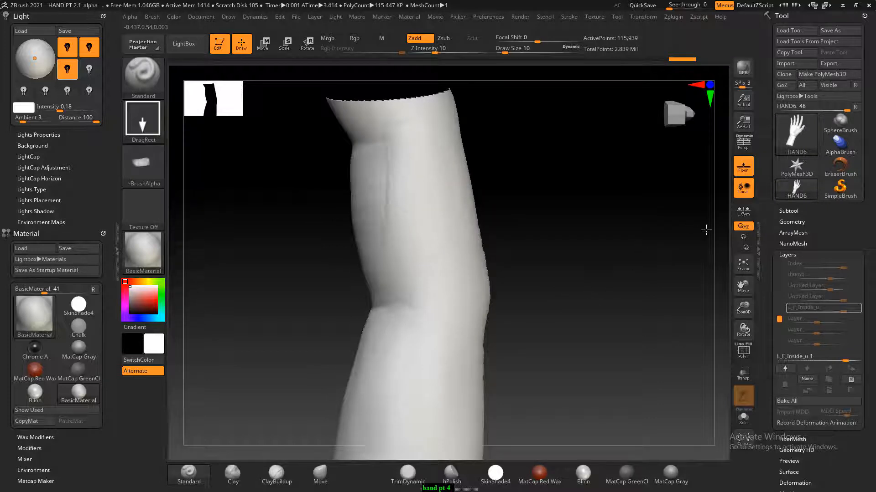
{"action": "left_click_drag", "start_coordinate": [382, 173], "coordinate": [397, 260]}
{"action": "mouse_move", "coordinate": [644, 204]}
{"action": "left_mouse_down"}
{"action": "mouse_move", "coordinate": [606, 215]}
{"action": "mouse_move", "coordinate": [661, 218]}
{"action": "mouse_move", "coordinate": [604, 248]}
{"action": "left_mouse_up"}
{"action": "key", "text": "ctrl"}
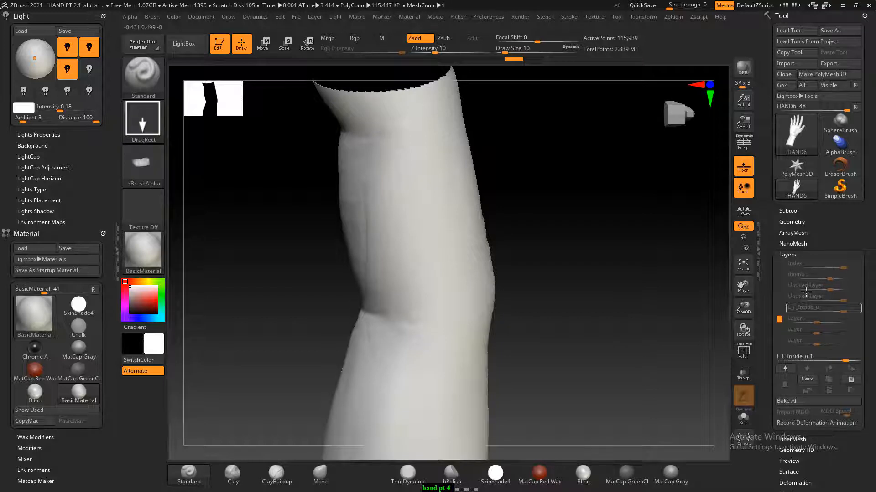
- Smooth the edges of the stamped skin detail on the palm side of the little finger's middle segment
{"action": "mouse_move", "coordinate": [633, 311]}
{"action": "left_mouse_down"}
{"action": "mouse_move", "coordinate": [668, 326]}
{"action": "mouse_move", "coordinate": [579, 337]}
{"action": "left_mouse_up"}
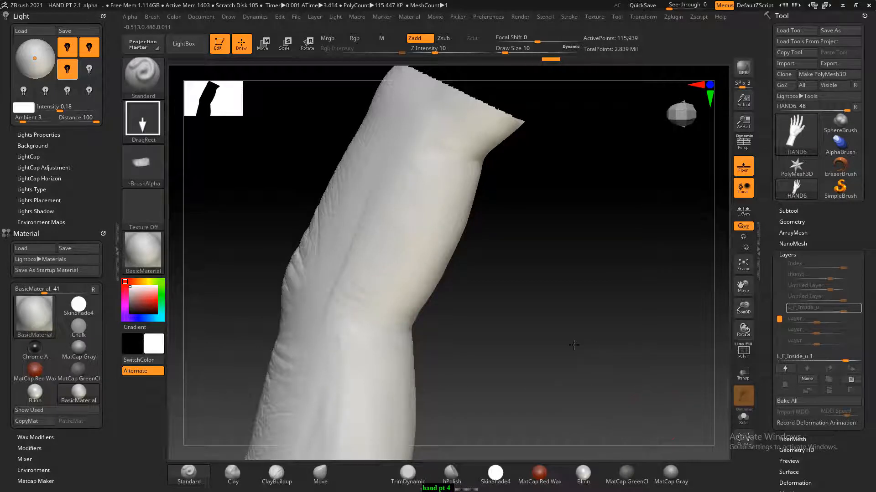
{"action": "left_click_drag", "start_coordinate": [574, 345], "coordinate": [525, 338]}
{"action": "key", "text": "shift"}
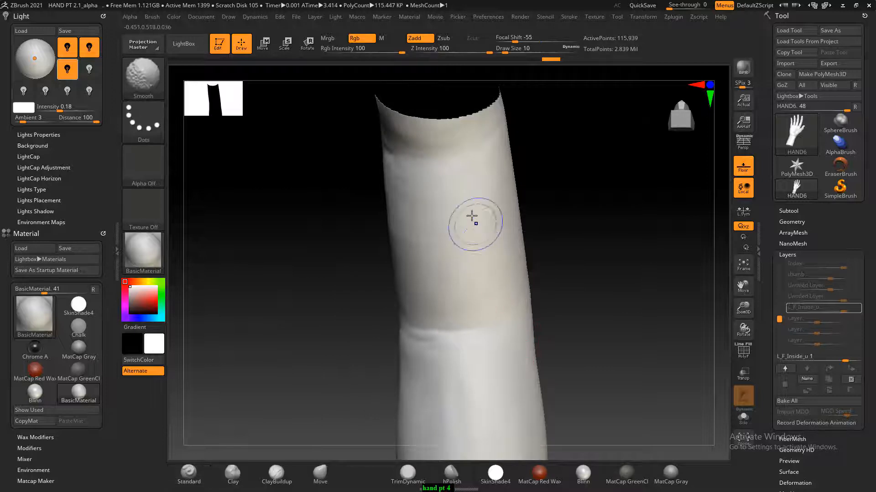
{"action": "mouse_move", "coordinate": [466, 203]}
{"action": "left_mouse_down", "text": "shift"}
{"action": "mouse_move", "coordinate": [475, 256]}
{"action": "mouse_move", "coordinate": [466, 296]}
{"action": "left_mouse_up", "text": "shift"}
{"action": "mouse_move", "coordinate": [575, 242]}
{"action": "left_mouse_down"}
{"action": "mouse_move", "coordinate": [604, 237]}
{"action": "mouse_move", "coordinate": [574, 243]}
{"action": "mouse_move", "coordinate": [576, 230]}
{"action": "mouse_move", "coordinate": [538, 251]}
{"action": "left_mouse_up"}
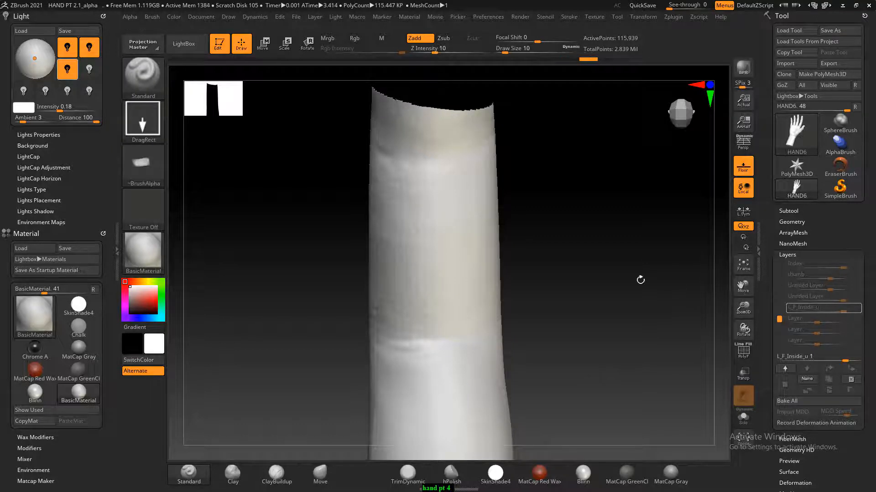
{"action": "mouse_move", "coordinate": [617, 271]}
{"action": "left_mouse_down"}
{"action": "mouse_move", "coordinate": [561, 274]}
{"action": "mouse_move", "coordinate": [618, 273]}
{"action": "mouse_move", "coordinate": [590, 275]}
{"action": "mouse_move", "coordinate": [626, 256]}
{"action": "mouse_move", "coordinate": [567, 225]}
{"action": "mouse_move", "coordinate": [566, 252]}
{"action": "mouse_move", "coordinate": [503, 248]}
{"action": "left_mouse_up"}
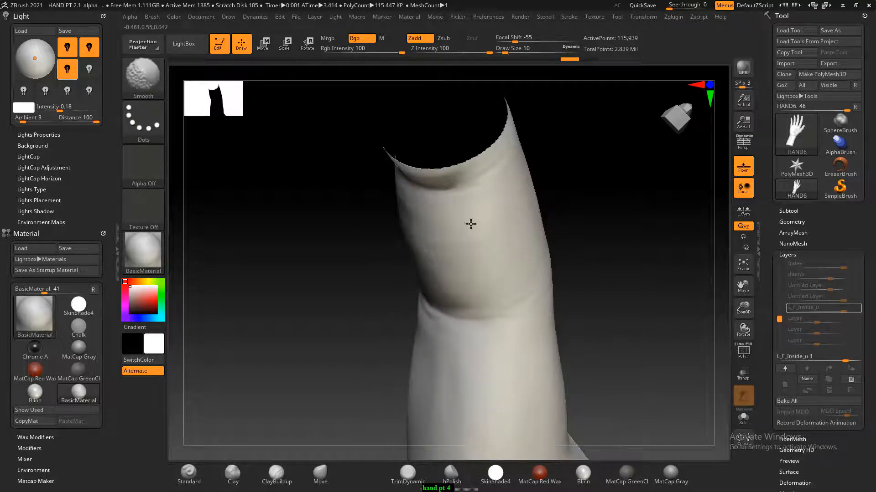
{"action": "mouse_move", "coordinate": [579, 223]}
{"action": "left_mouse_down"}
{"action": "mouse_move", "coordinate": [569, 211]}
{"action": "mouse_move", "coordinate": [602, 201]}
{"action": "mouse_move", "coordinate": [584, 210]}
{"action": "left_mouse_up"}
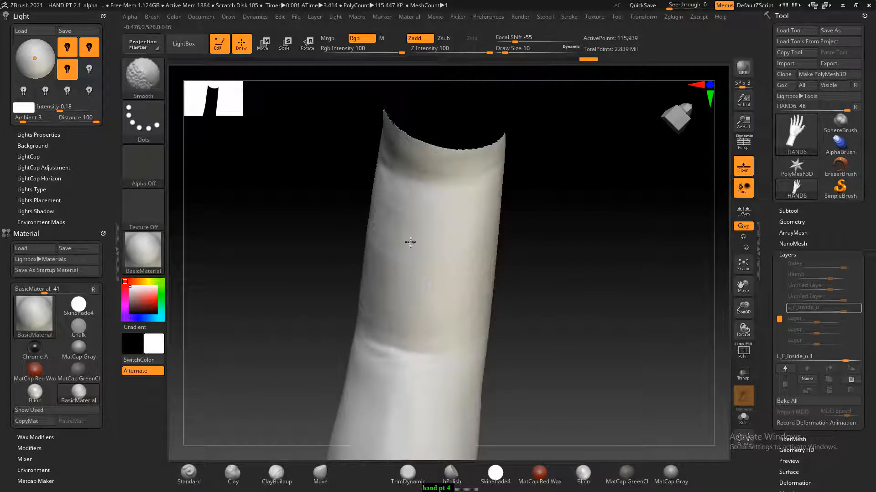
{"action": "left_click_drag", "start_coordinate": [409, 223], "coordinate": [405, 292], "text": "shift"}
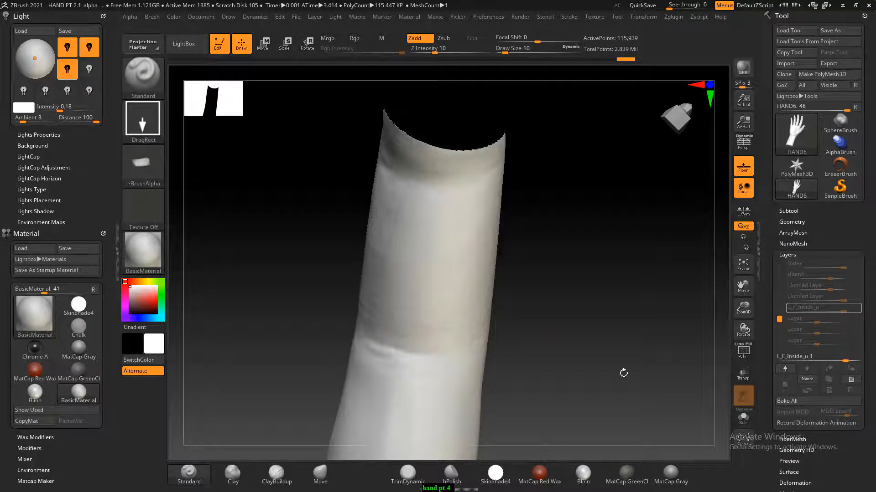
{"action": "left_click_drag", "start_coordinate": [621, 372], "coordinate": [578, 315]}
- Compare the middle segment before and after the last smoothing by undoing and redoing it twice
{"action": "key", "text": "ctrl+z"}
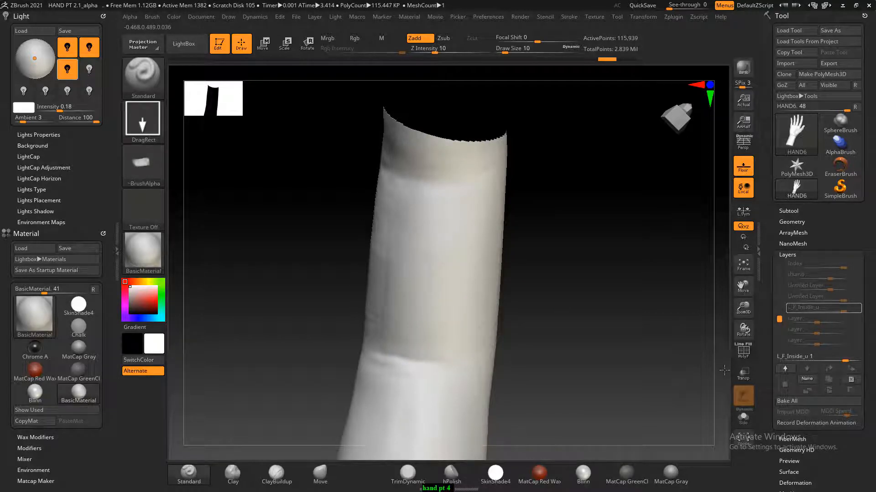
{"action": "key", "text": "ctrl+shift+z"}
{"action": "left_click_drag", "start_coordinate": [697, 363], "coordinate": [502, 307]}
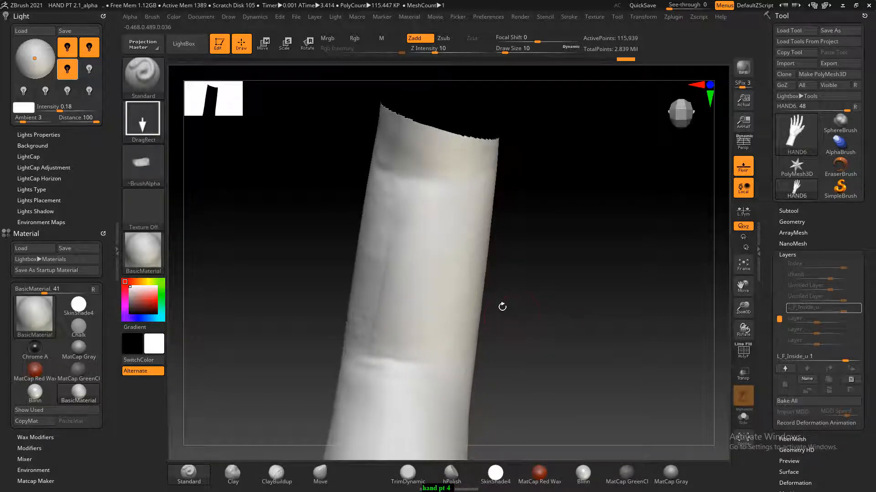
{"action": "key", "text": "ctrl+z"}
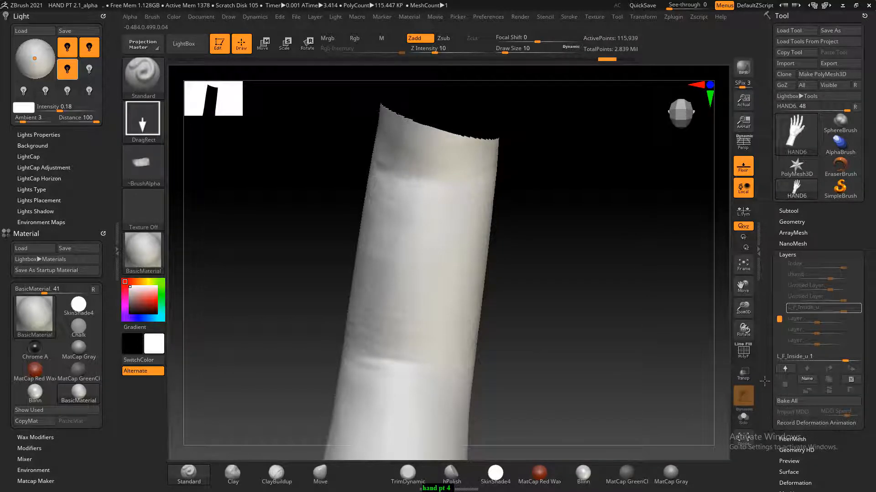
{"action": "key", "text": "ctrl+shift+z"}
- Smooth the side of the middle segment where the palm-side stamp meets the back-of-finger detail
{"action": "mouse_move", "coordinate": [654, 296]}
{"action": "left_mouse_down"}
{"action": "mouse_move", "coordinate": [610, 342]}
{"action": "mouse_move", "coordinate": [587, 348]}
{"action": "mouse_move", "coordinate": [626, 346]}
{"action": "mouse_move", "coordinate": [593, 333]}
{"action": "mouse_move", "coordinate": [612, 352]}
{"action": "mouse_move", "coordinate": [566, 383]}
{"action": "mouse_move", "coordinate": [528, 354]}
{"action": "mouse_move", "coordinate": [553, 361]}
{"action": "mouse_move", "coordinate": [405, 289]}
{"action": "left_mouse_up"}
{"action": "key", "text": "shift"}
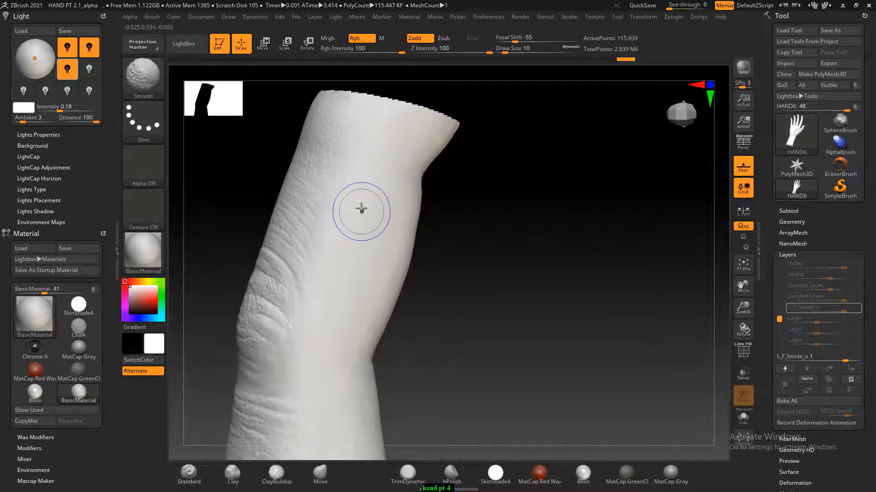
{"action": "mouse_move", "coordinate": [512, 320]}
{"action": "left_mouse_down"}
{"action": "mouse_move", "coordinate": [478, 323]}
{"action": "mouse_move", "coordinate": [540, 311]}
{"action": "mouse_move", "coordinate": [504, 321]}
{"action": "mouse_move", "coordinate": [516, 268]}
{"action": "mouse_move", "coordinate": [301, 307]}
{"action": "left_mouse_up"}
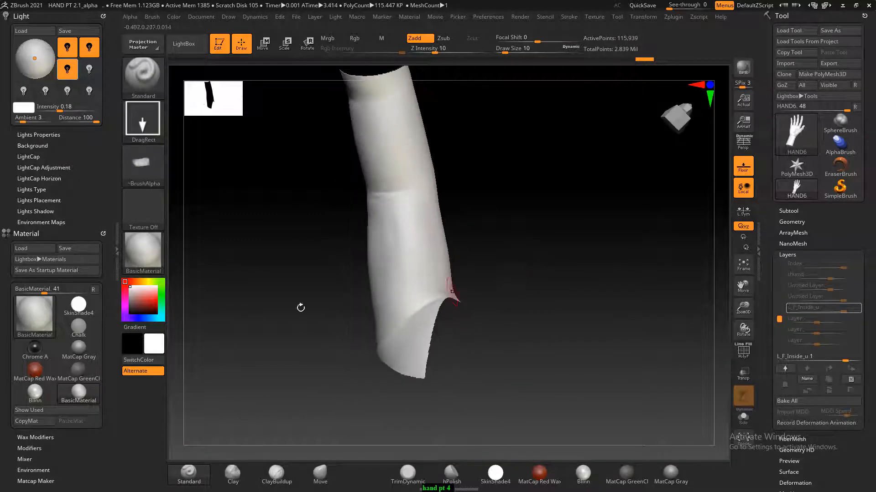
- Import L_Fb_b1 as the brush alpha and try stamping it on the palm side of the little finger's lower segment
{"action": "left_click", "coordinate": [156, 182]}
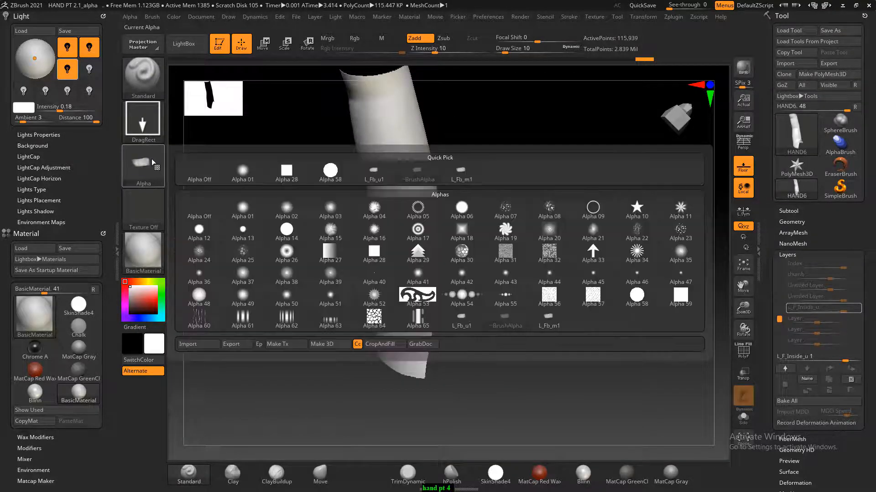
{"action": "left_click", "coordinate": [197, 346]}
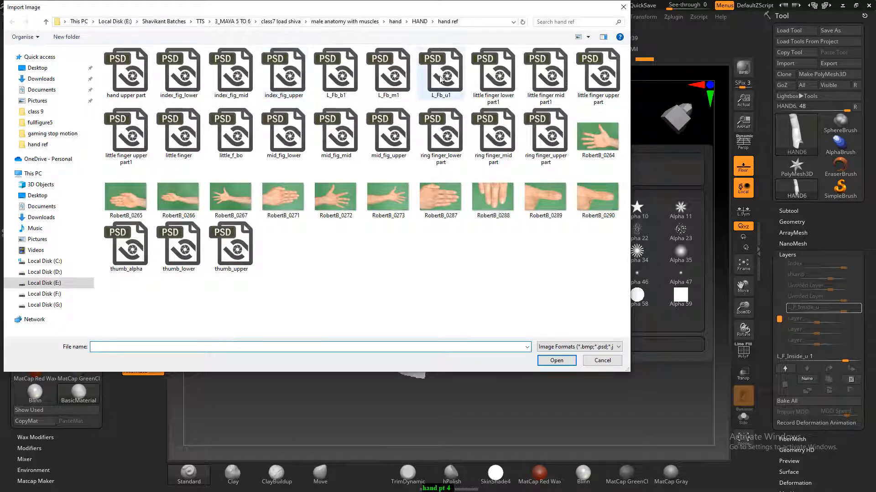
{"action": "double_click", "coordinate": [337, 72]}
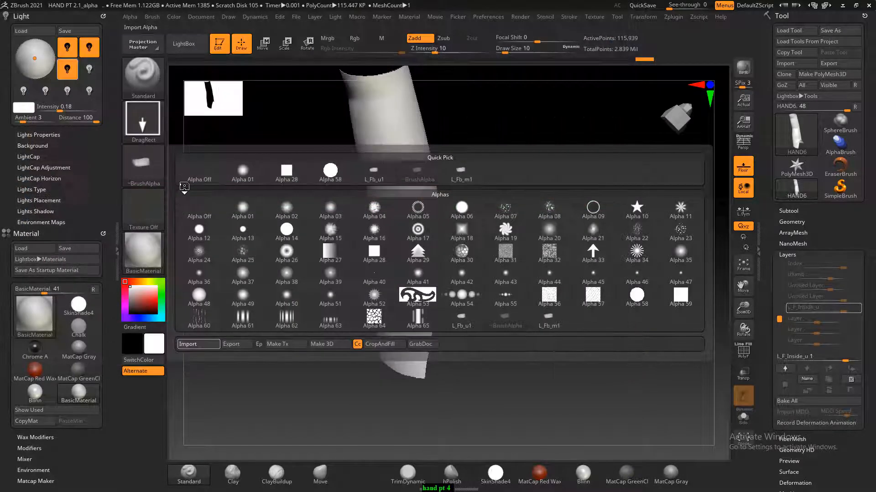
{"action": "mouse_move", "coordinate": [540, 264]}
{"action": "left_mouse_down"}
{"action": "mouse_move", "coordinate": [531, 237]}
{"action": "mouse_move", "coordinate": [549, 261]}
{"action": "mouse_move", "coordinate": [541, 239]}
{"action": "left_mouse_up"}
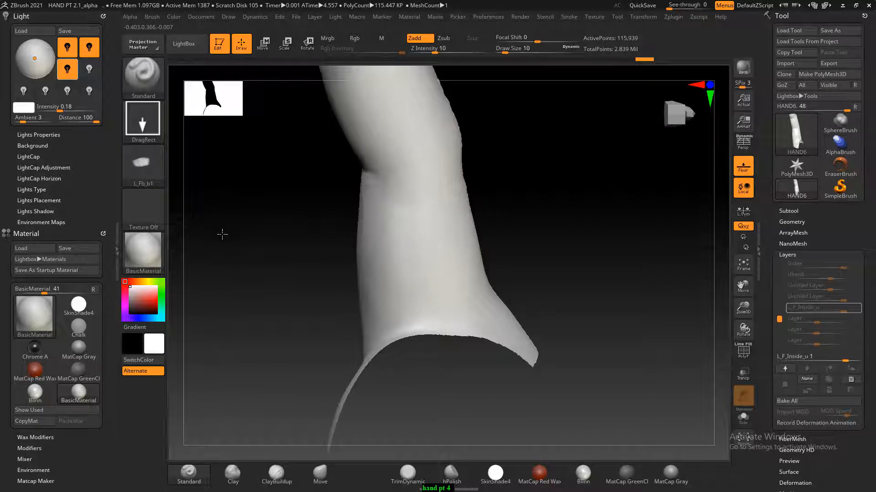
{"action": "key", "text": "ctrl+shift+z"}
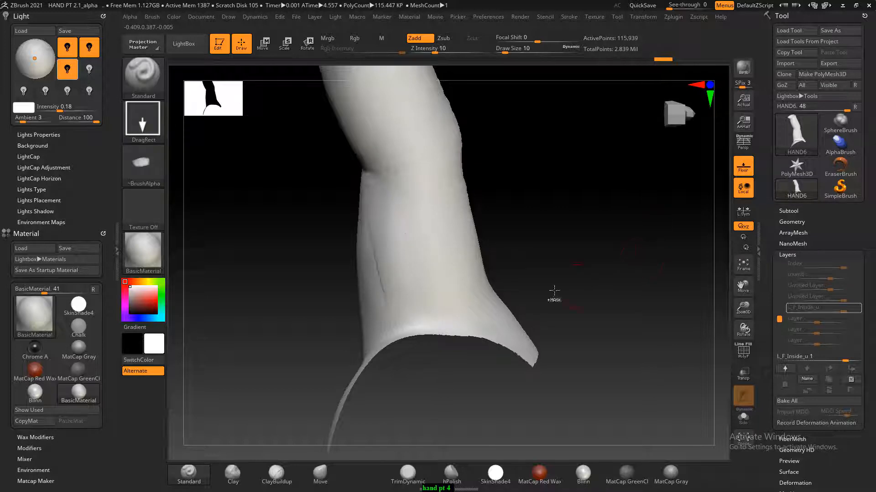
{"action": "key", "text": "ctrl+z"}
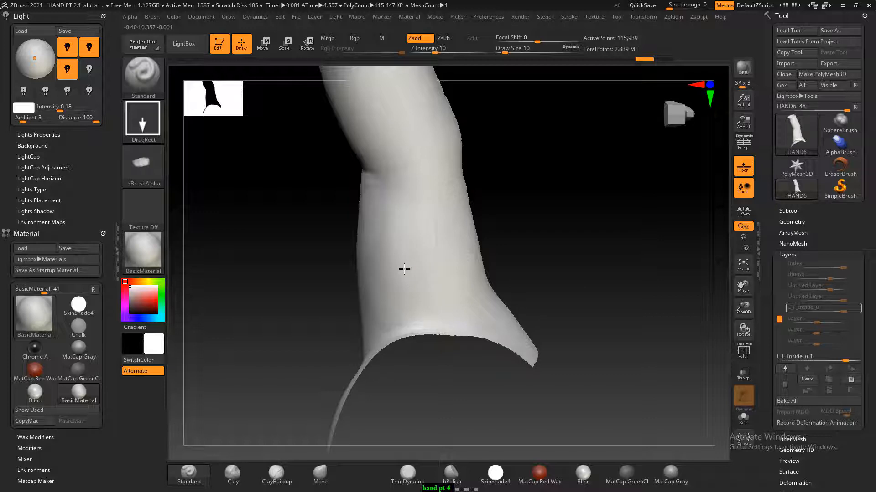
- Stamp the L_Fb_b1 alpha on the palm side of the lower segment and smooth around its edges
{"action": "left_click_drag", "start_coordinate": [516, 266], "coordinate": [416, 280]}
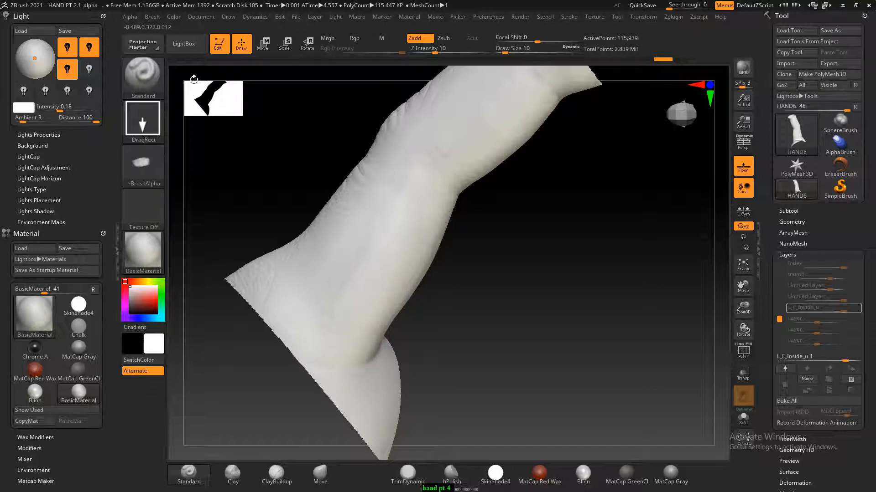
{"action": "left_click_drag", "start_coordinate": [507, 281], "coordinate": [524, 260]}
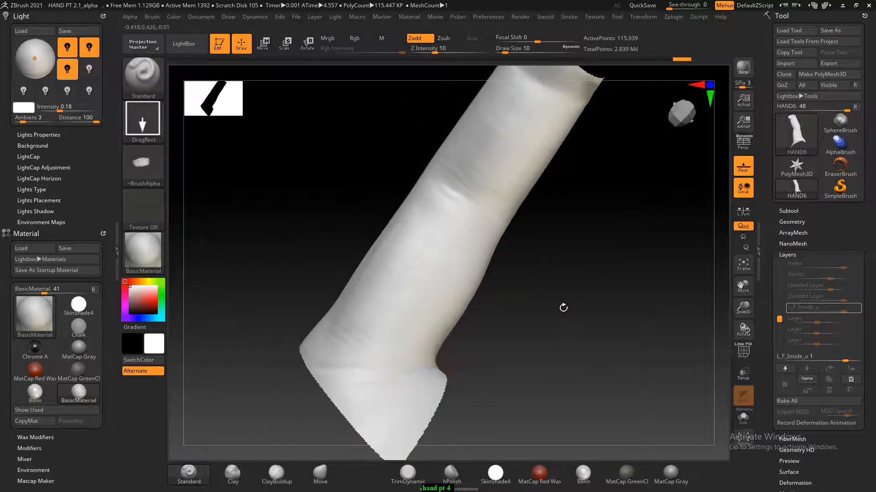
{"action": "left_click_drag", "start_coordinate": [564, 308], "coordinate": [452, 307]}
{"action": "key", "text": "shift"}
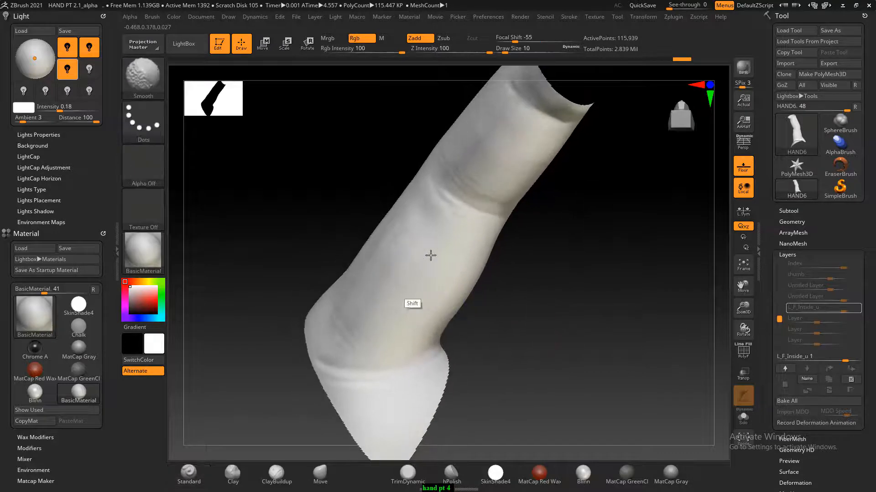
{"action": "mouse_move", "coordinate": [492, 273]}
{"action": "left_mouse_down"}
{"action": "mouse_move", "coordinate": [538, 276]}
{"action": "mouse_move", "coordinate": [549, 291]}
{"action": "mouse_move", "coordinate": [501, 274]}
{"action": "left_mouse_up"}
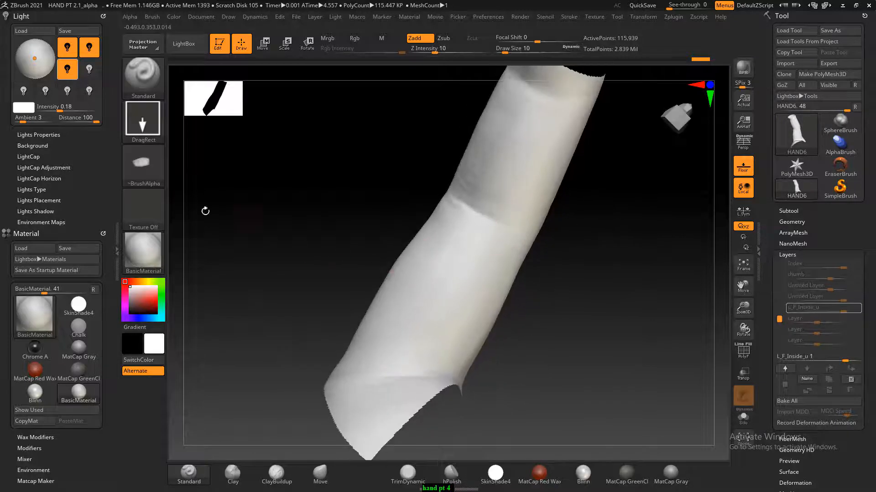
- Switch off two of the three active lights, leaving only the first one lighting the finger
{"action": "left_click", "coordinate": [67, 70]}
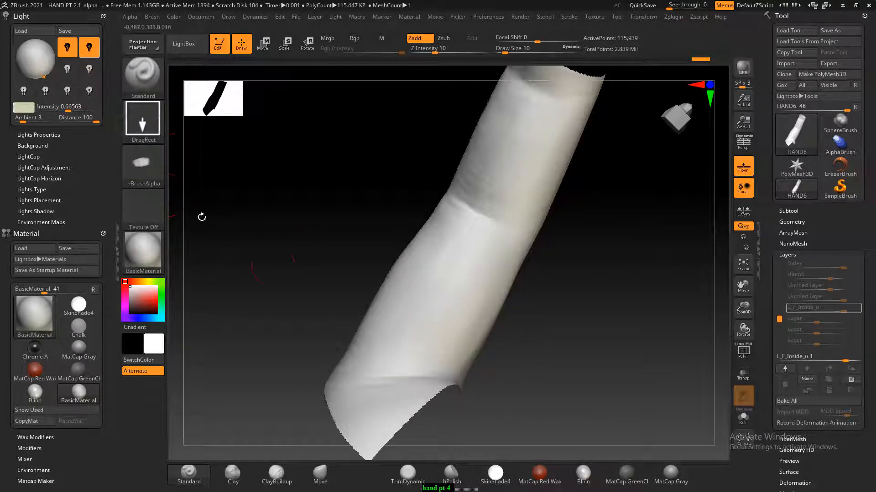
{"action": "left_click", "coordinate": [90, 48]}
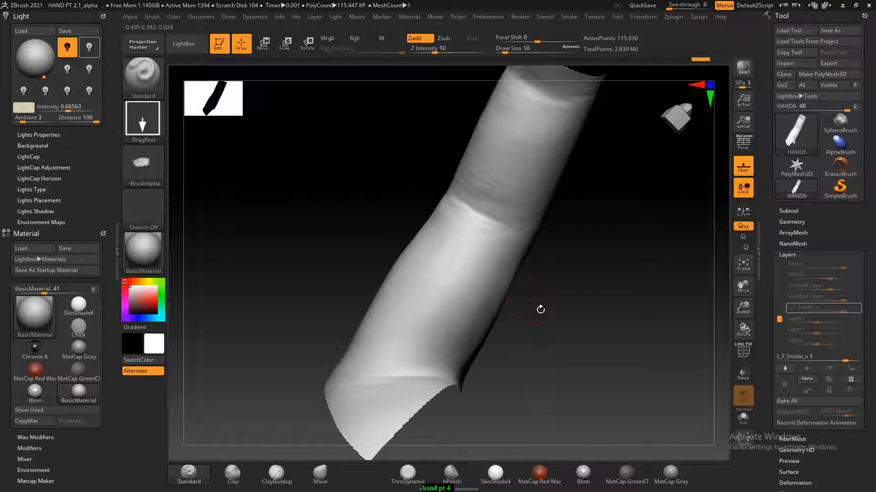
{"action": "mouse_move", "coordinate": [541, 307]}
{"action": "left_mouse_down"}
{"action": "mouse_move", "coordinate": [539, 332]}
{"action": "mouse_move", "coordinate": [425, 313]}
{"action": "left_mouse_up"}
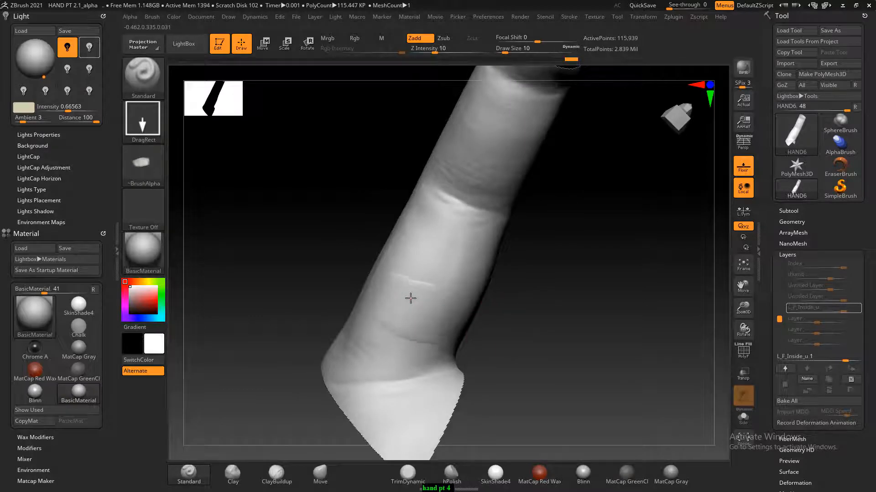
- Stamp the L_Fb_b1 alpha again on the lower segment, aligned with the finger's creases
{"action": "left_click_drag", "start_coordinate": [411, 298], "coordinate": [411, 299]}
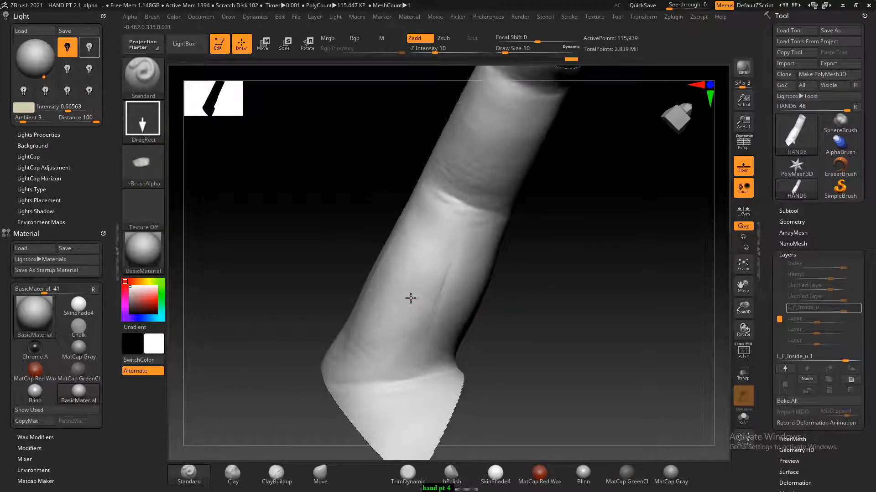
{"action": "key", "text": "ctrl+z"}
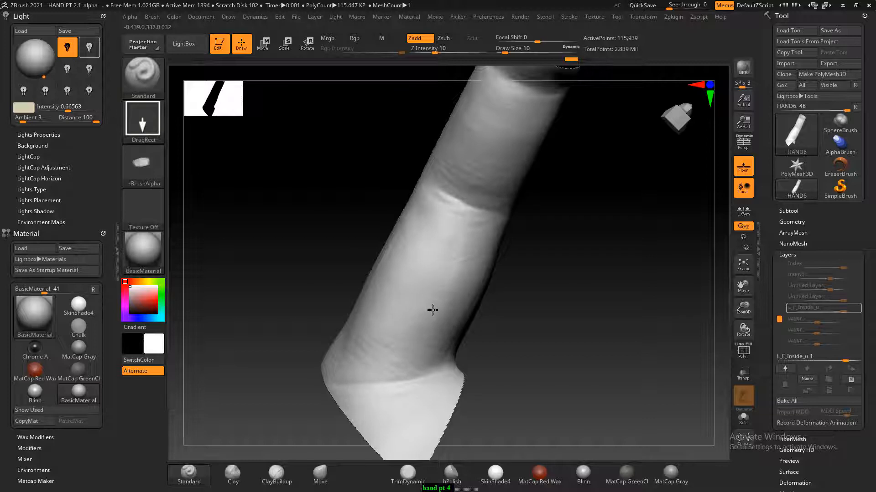
{"action": "left_click_drag", "start_coordinate": [578, 313], "coordinate": [578, 315]}
- Smooth the visible stamp borders along both sides of the little finger's lower segment
{"action": "key", "text": "shift"}
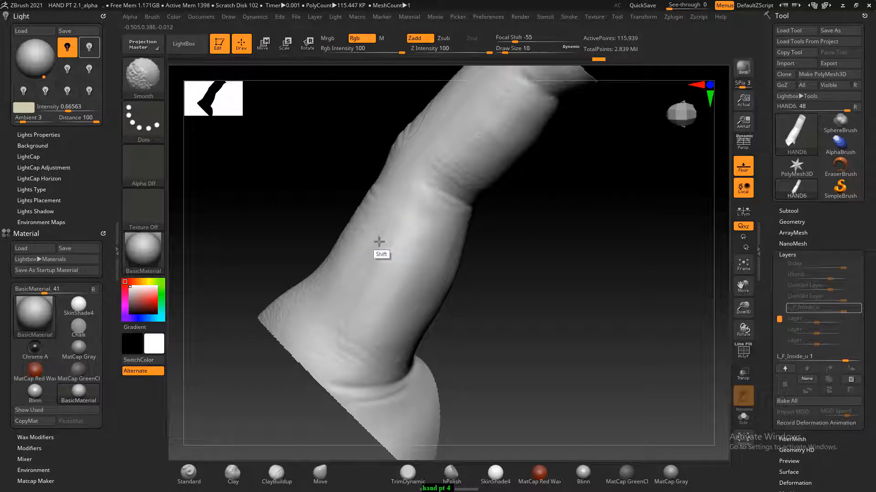
{"action": "mouse_move", "coordinate": [493, 349]}
{"action": "left_mouse_down"}
{"action": "mouse_move", "coordinate": [548, 341]}
{"action": "mouse_move", "coordinate": [535, 306]}
{"action": "mouse_move", "coordinate": [522, 390]}
{"action": "mouse_move", "coordinate": [536, 335]}
{"action": "mouse_move", "coordinate": [477, 266]}
{"action": "left_mouse_up"}
{"action": "key", "text": "shift"}
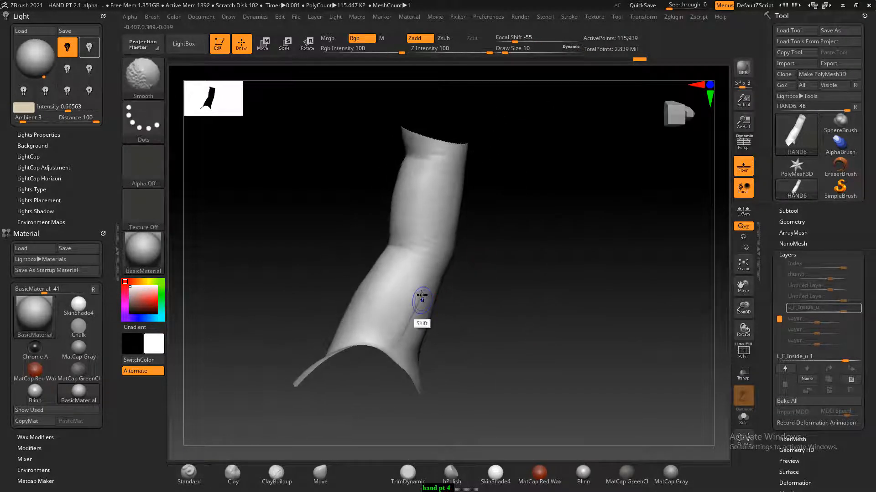
{"action": "mouse_move", "coordinate": [422, 290]}
{"action": "left_mouse_down", "text": "shift"}
{"action": "mouse_move", "coordinate": [377, 305]}
{"action": "mouse_move", "coordinate": [408, 293]}
{"action": "mouse_move", "coordinate": [544, 322]}
{"action": "mouse_move", "coordinate": [525, 339]}
{"action": "left_mouse_up", "text": "shift"}
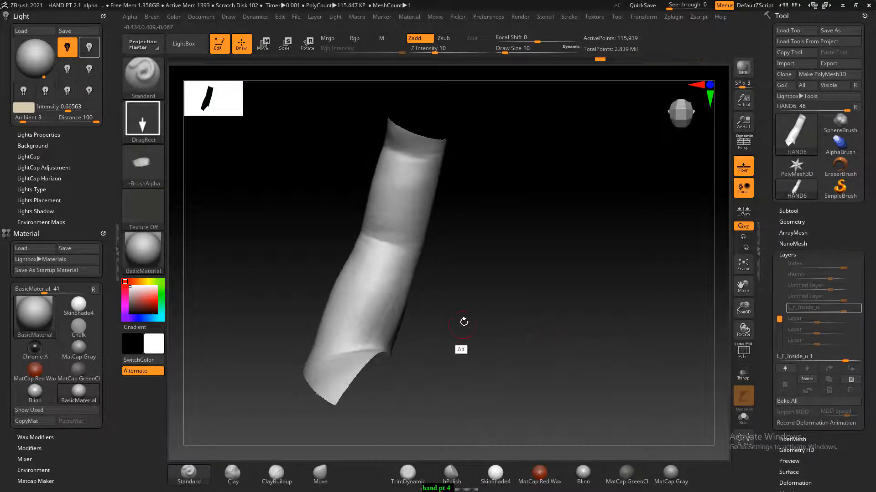
{"action": "left_click_drag", "start_coordinate": [464, 322], "coordinate": [480, 368], "text": "alt"}
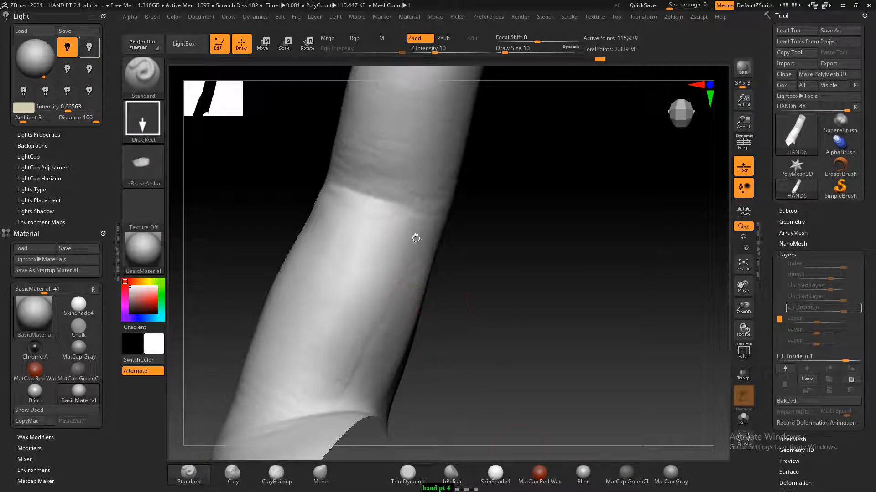
{"action": "left_click_drag", "start_coordinate": [559, 371], "coordinate": [544, 347], "text": "alt"}
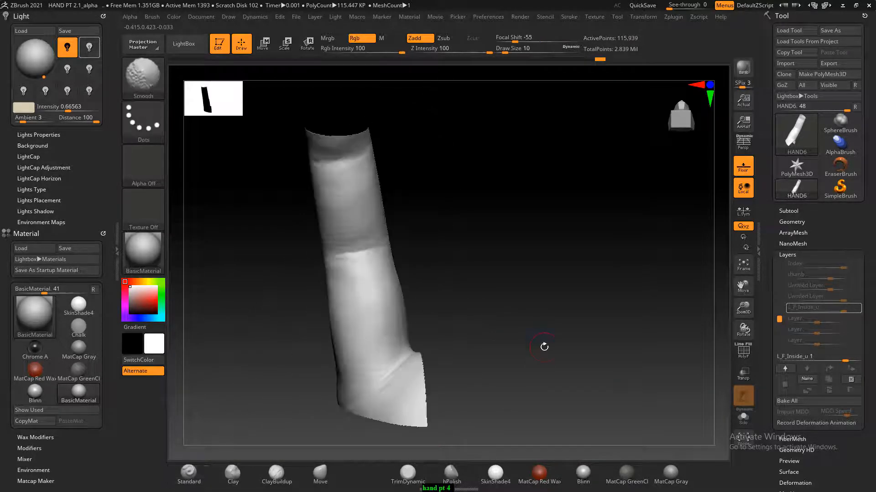
- Unhide the rest of the hand and smooth the stamp's remaining edge along the little finger's lower segment
{"action": "key", "text": "ctrl+shift"}
{"action": "left_click", "coordinate": [245, 287], "text": "ctrl+shift"}
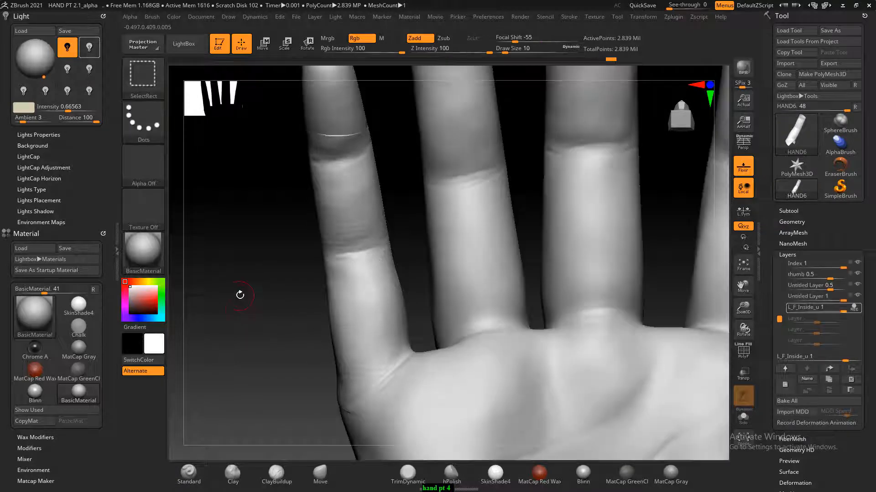
{"action": "left_click_drag", "start_coordinate": [238, 340], "coordinate": [260, 393]}
{"action": "key", "text": "shift"}
{"action": "mouse_move", "coordinate": [397, 278]}
{"action": "left_mouse_down", "text": "shift"}
{"action": "mouse_move", "coordinate": [386, 334]}
{"action": "mouse_move", "coordinate": [395, 397]}
{"action": "mouse_move", "coordinate": [395, 383]}
{"action": "left_mouse_up", "text": "shift"}
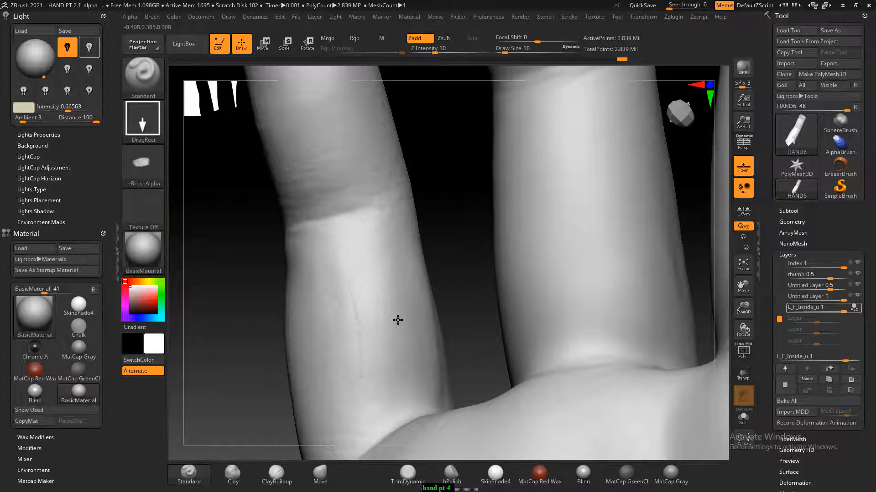
{"action": "left_click_drag", "start_coordinate": [491, 307], "coordinate": [478, 358]}
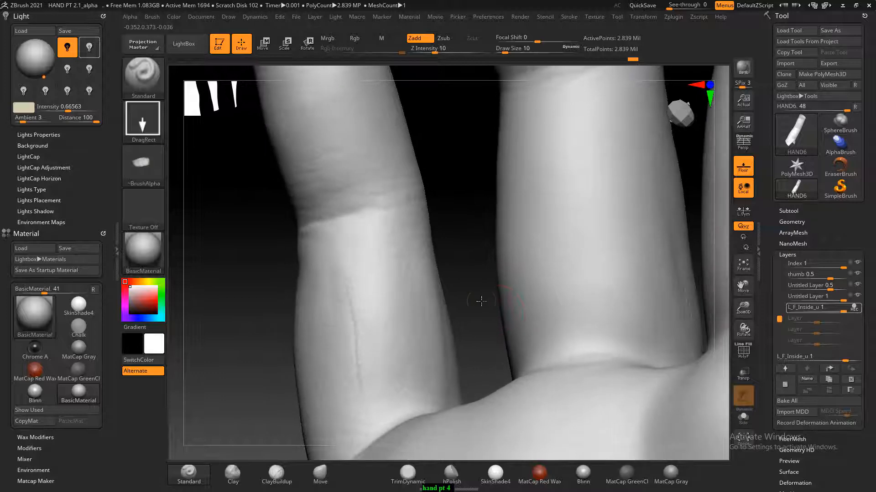
{"action": "key", "text": "shift"}
- Switch to Photoshop, unlock Layer 2 of L_Fb_b1.psd and paint black over the finger segment's hard edges to soften them
{"action": "key", "text": "alt+Tab"}
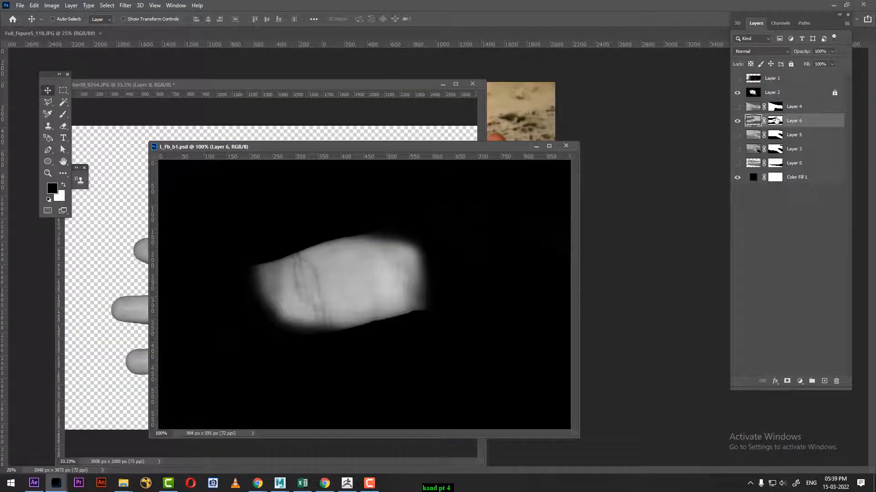
{"action": "left_click", "coordinate": [753, 93]}
{"action": "key", "text": "b"}
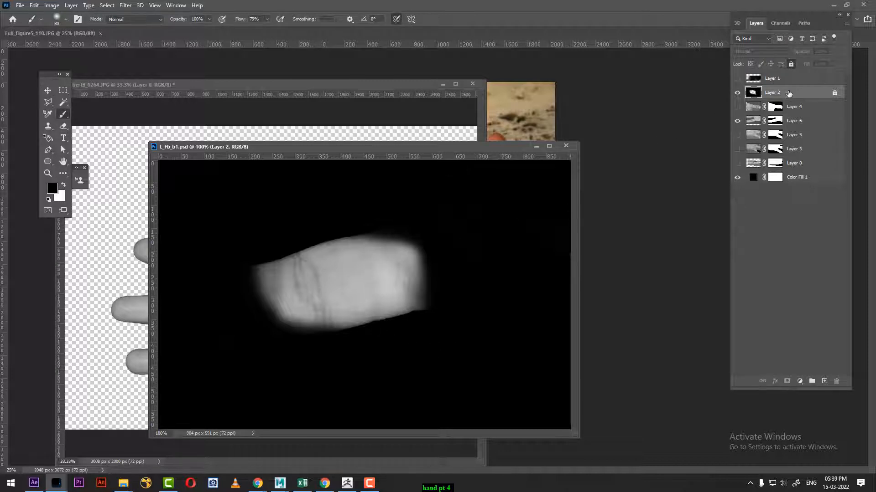
{"action": "left_click", "coordinate": [791, 64]}
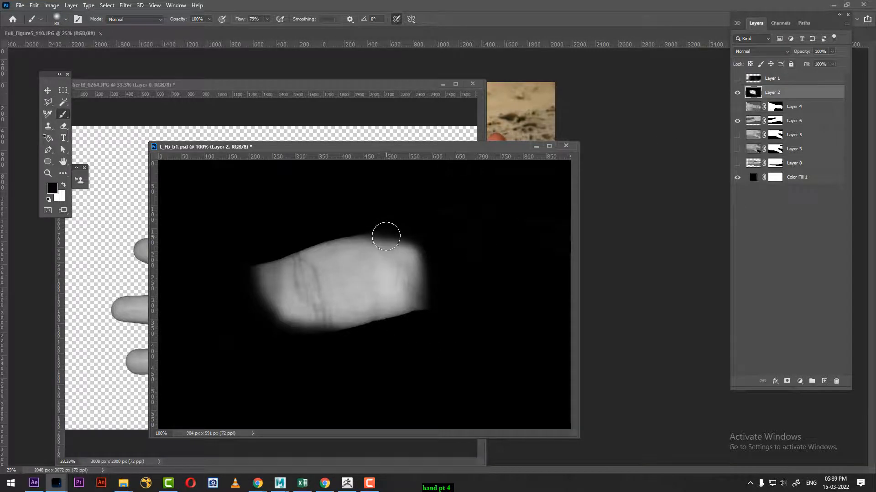
{"action": "mouse_move", "coordinate": [359, 226]}
{"action": "left_mouse_down"}
{"action": "mouse_move", "coordinate": [295, 240]}
{"action": "mouse_move", "coordinate": [258, 254]}
{"action": "mouse_move", "coordinate": [307, 238]}
{"action": "mouse_move", "coordinate": [251, 263]}
{"action": "mouse_move", "coordinate": [388, 226]}
{"action": "left_mouse_up"}
{"action": "mouse_move", "coordinate": [436, 316]}
{"action": "left_mouse_down"}
{"action": "mouse_move", "coordinate": [308, 351]}
{"action": "mouse_move", "coordinate": [415, 332]}
{"action": "mouse_move", "coordinate": [390, 332]}
{"action": "mouse_move", "coordinate": [416, 323]}
{"action": "mouse_move", "coordinate": [334, 345]}
{"action": "mouse_move", "coordinate": [286, 343]}
{"action": "mouse_move", "coordinate": [371, 336]}
{"action": "mouse_move", "coordinate": [437, 314]}
{"action": "mouse_move", "coordinate": [438, 266]}
{"action": "mouse_move", "coordinate": [391, 223]}
{"action": "mouse_move", "coordinate": [311, 234]}
{"action": "mouse_move", "coordinate": [238, 261]}
{"action": "mouse_move", "coordinate": [342, 222]}
{"action": "mouse_move", "coordinate": [423, 294]}
{"action": "left_mouse_up"}
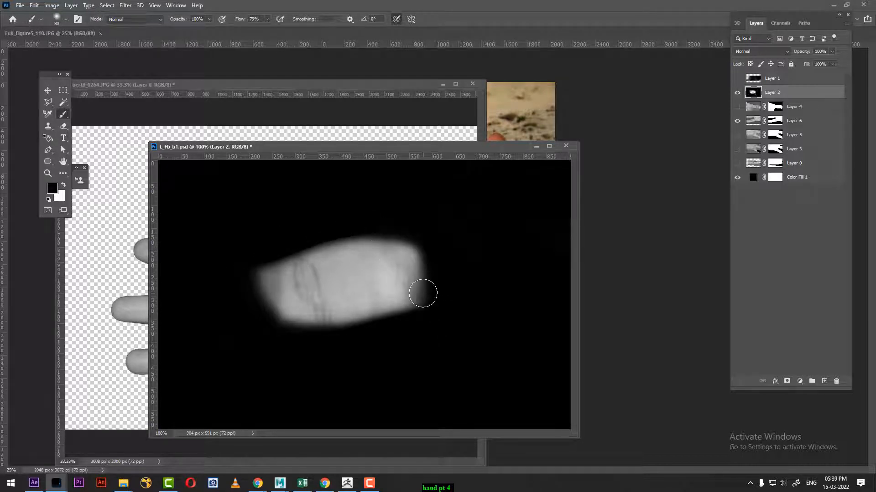
- Save the softened alpha to the computer as L_Fb_b1 in PSD format, replacing the existing file in the hand ref folder
{"action": "key", "text": "ctrl+shift+s"}
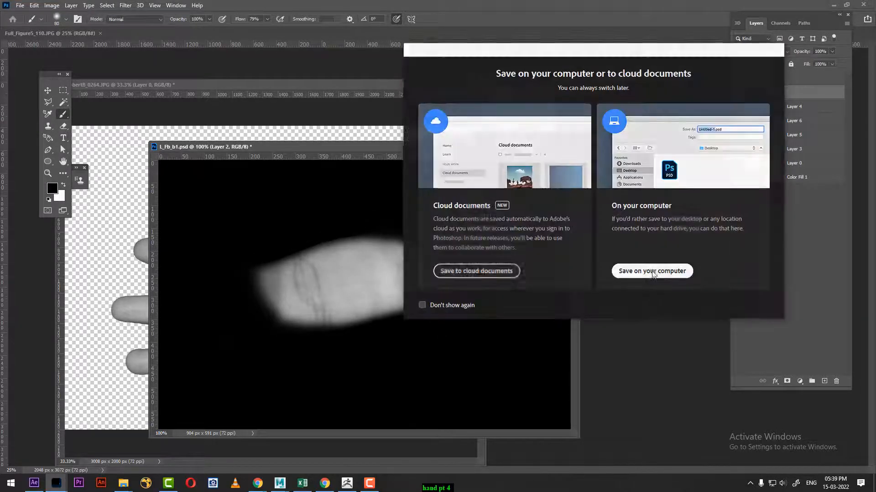
{"action": "left_click", "coordinate": [646, 271]}
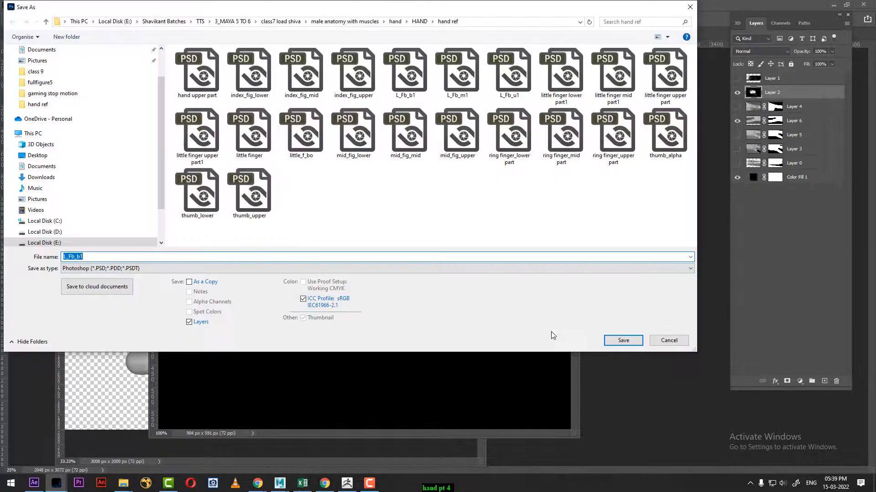
{"action": "left_click", "coordinate": [403, 89]}
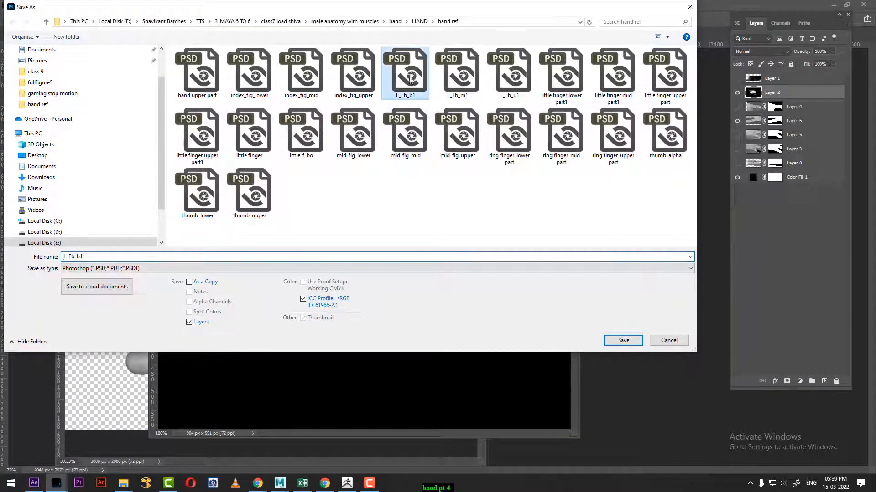
{"action": "left_click", "coordinate": [637, 342]}
{"action": "left_click", "coordinate": [459, 241]}
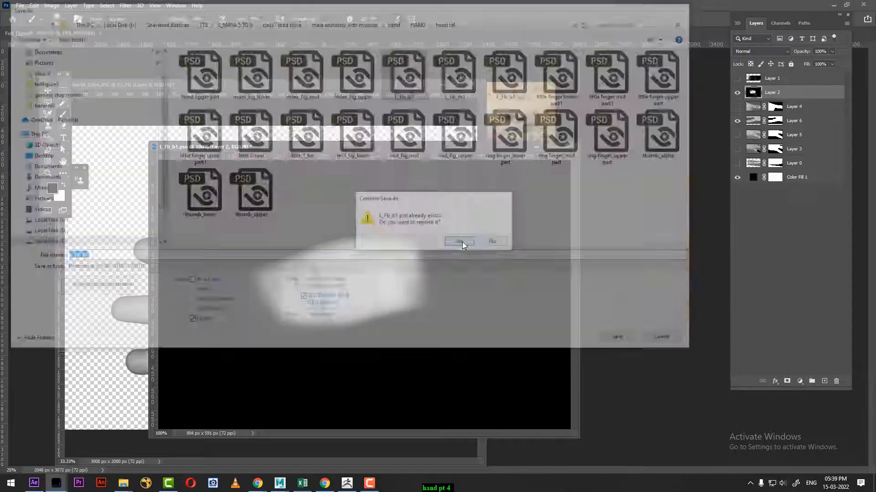
{"action": "left_click", "coordinate": [506, 124]}
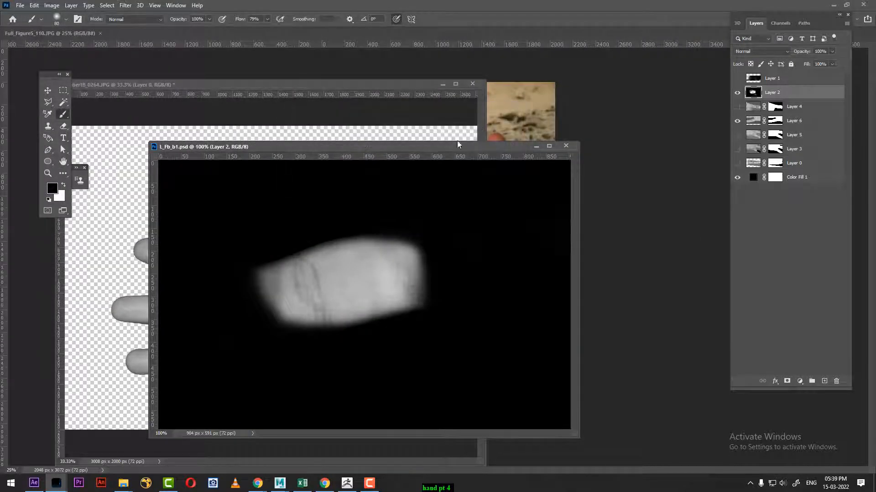
- Return to ZBrush and import the revised L_Fb_b1 PSD as the brush alpha
{"action": "key", "text": "alt+Tab"}
{"action": "left_click", "coordinate": [460, 108]}
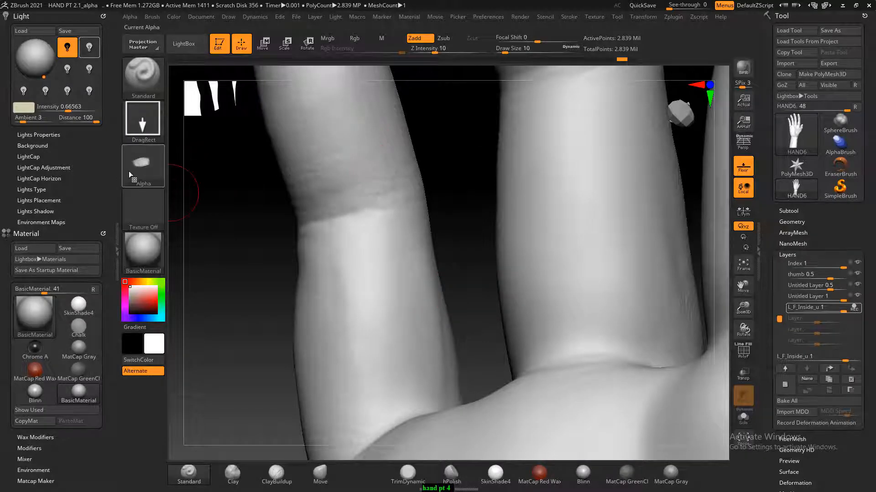
{"action": "left_click", "coordinate": [138, 163]}
{"action": "left_click", "coordinate": [199, 344]}
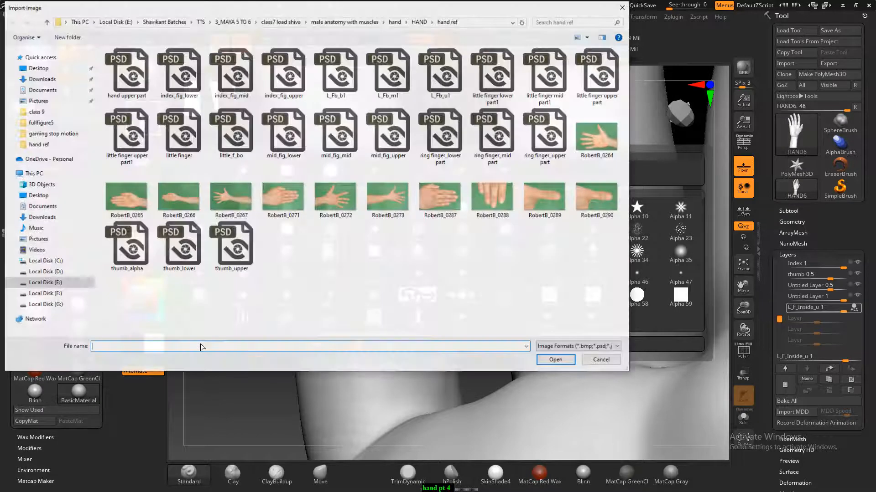
{"action": "double_click", "coordinate": [339, 78]}
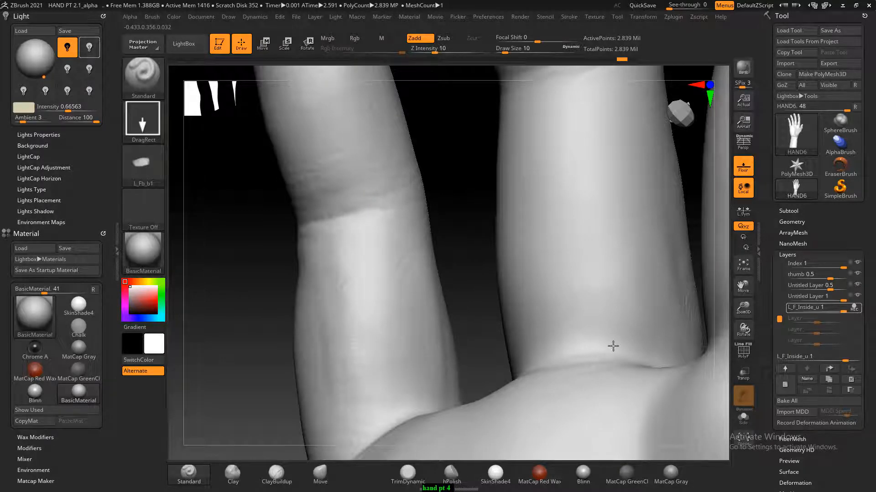
- Try stamping the revised L_Fb_b1 alpha on the little finger's lower segment and undo the stamp
{"action": "left_click_drag", "start_coordinate": [457, 227], "coordinate": [409, 271]}
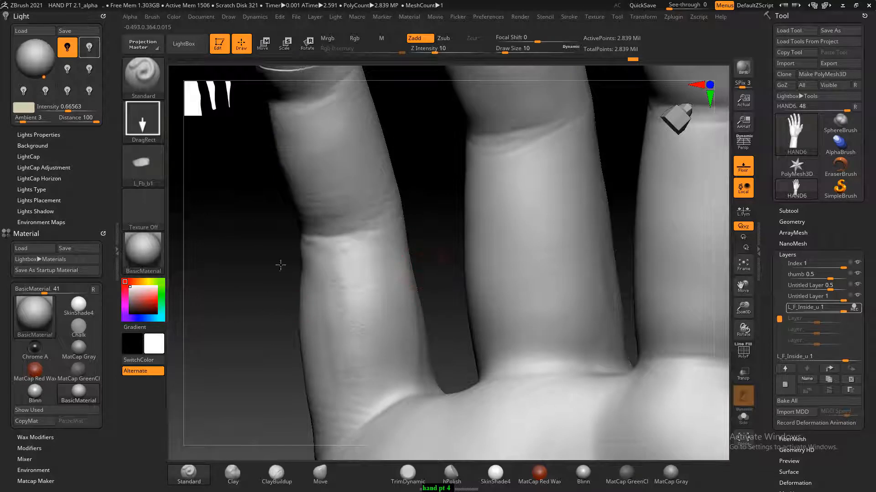
{"action": "left_click_drag", "start_coordinate": [280, 264], "coordinate": [276, 318]}
{"action": "key", "text": "ctrl"}
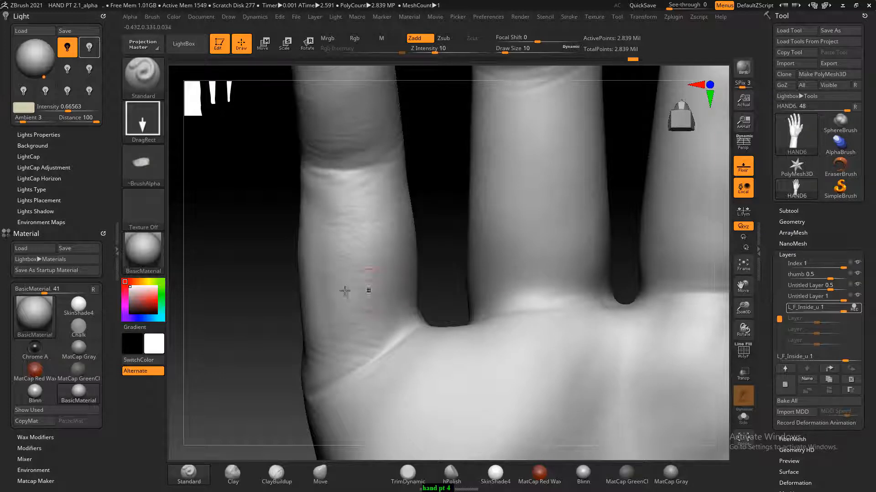
{"action": "key", "text": "ctrl+z"}
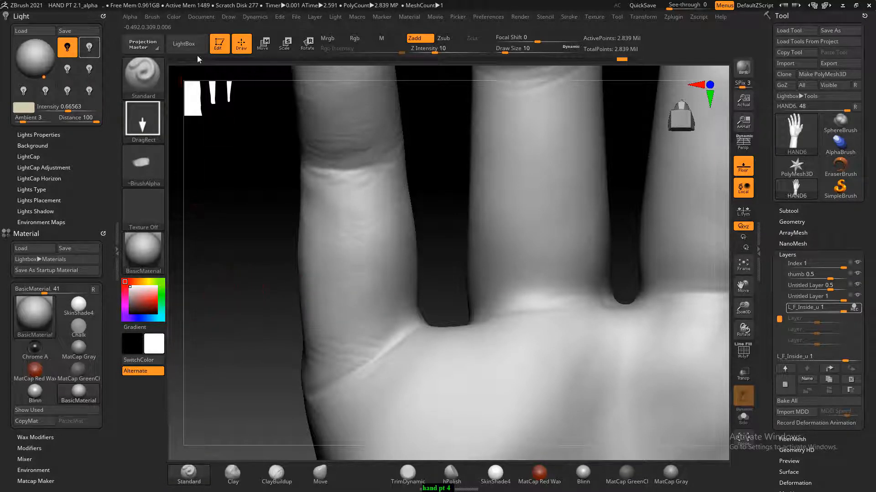
- Dock the Brush palette above the Tool palette and expand the Standard brush's fade-off curve for editing
{"action": "left_click", "coordinate": [154, 16]}
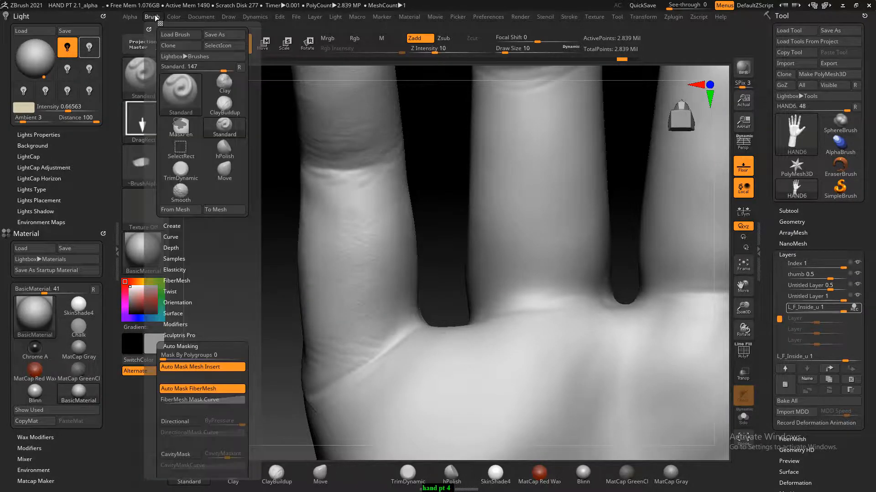
{"action": "left_click", "coordinate": [171, 236]}
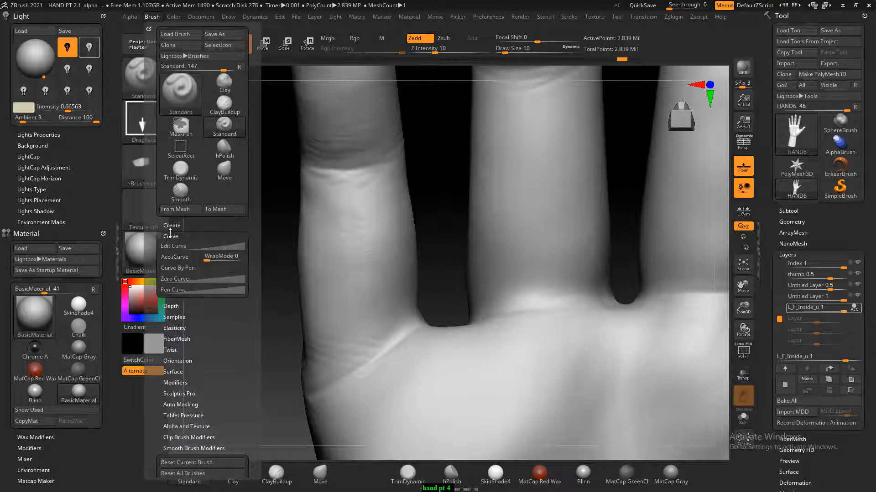
{"action": "left_click", "coordinate": [148, 28]}
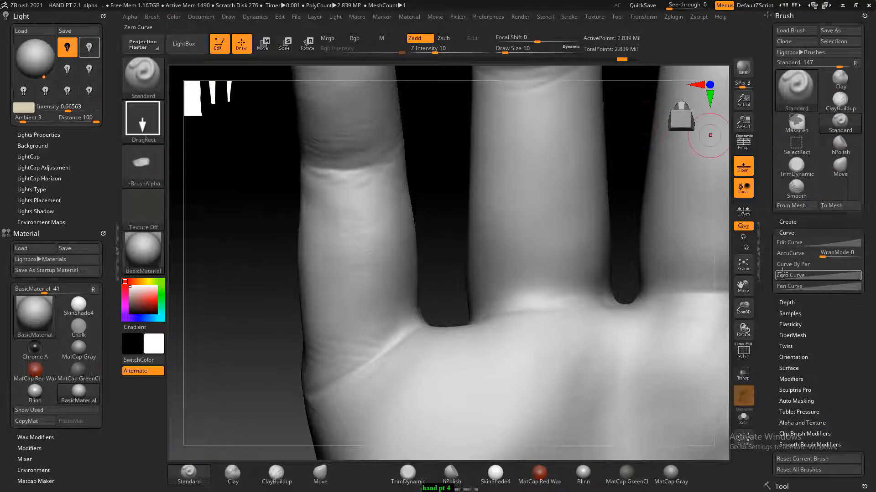
{"action": "left_click_drag", "start_coordinate": [770, 235], "coordinate": [770, 206]}
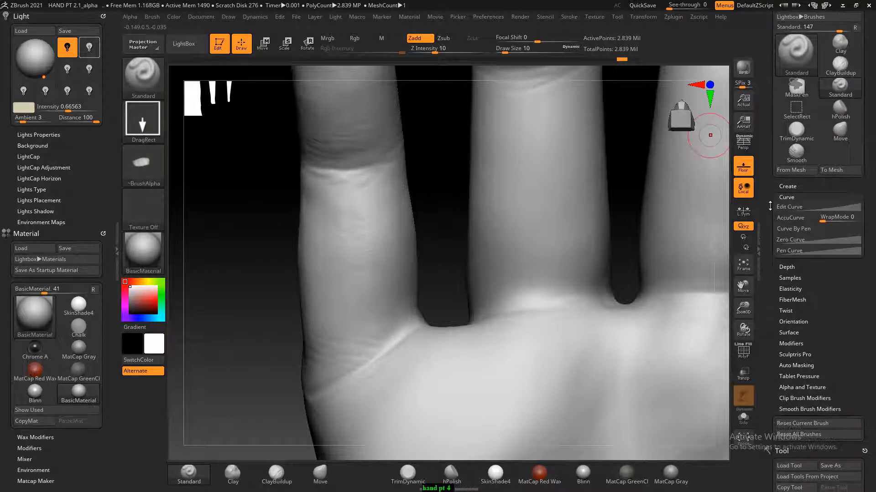
{"action": "left_click", "coordinate": [791, 197]}
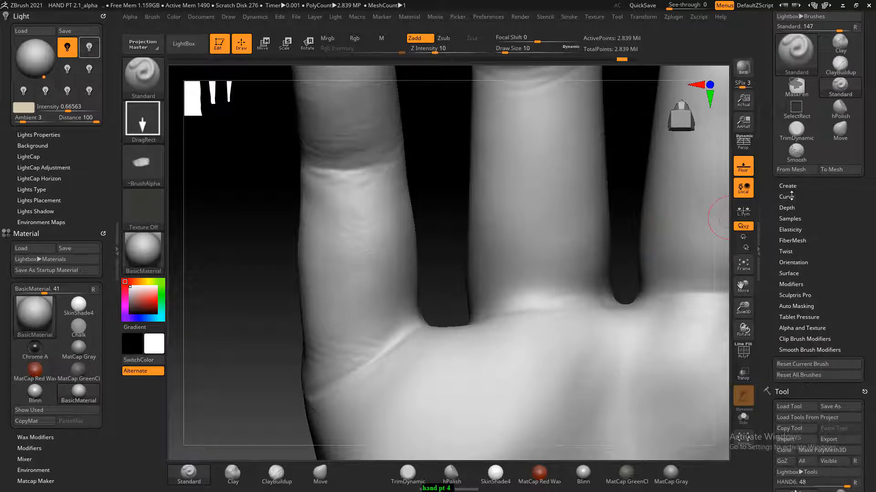
{"action": "left_click", "coordinate": [791, 196]}
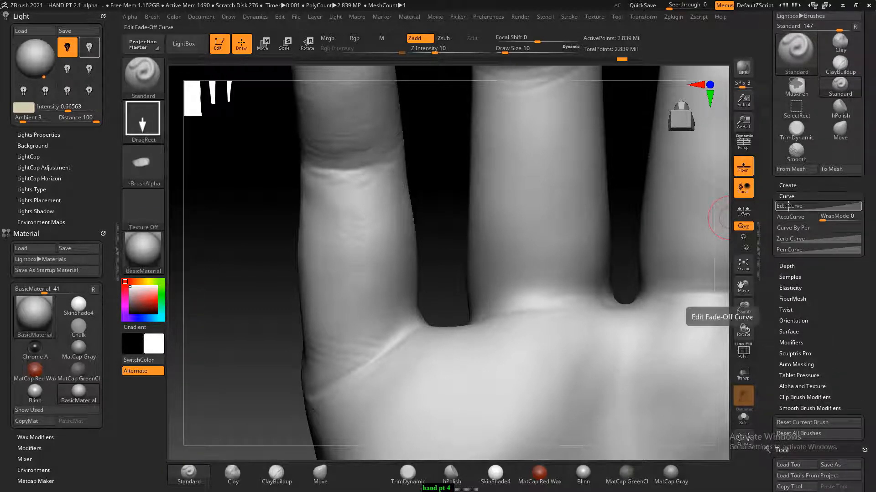
{"action": "left_click", "coordinate": [788, 206]}
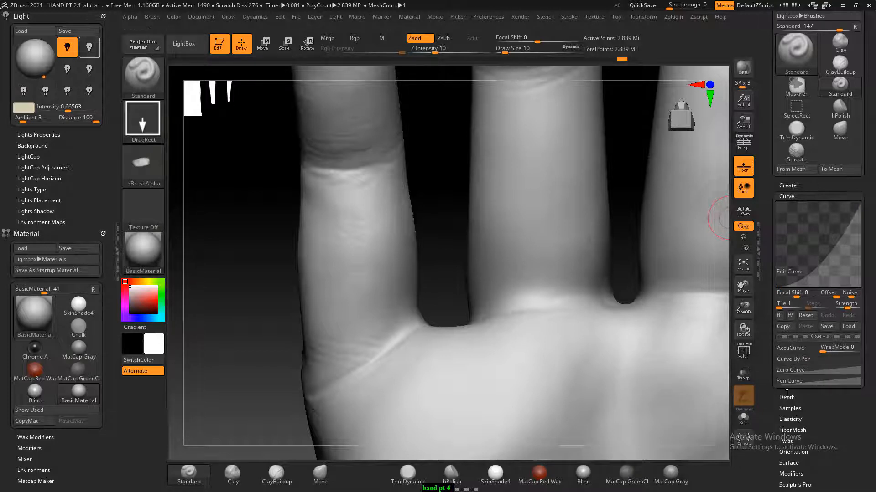
- Test the alpha stamp on the palm below the little finger, undo it, and set the brush's depth Imbed to -2
{"action": "left_click_drag", "start_coordinate": [771, 401], "coordinate": [788, 282]}
{"action": "left_click", "coordinate": [788, 280]}
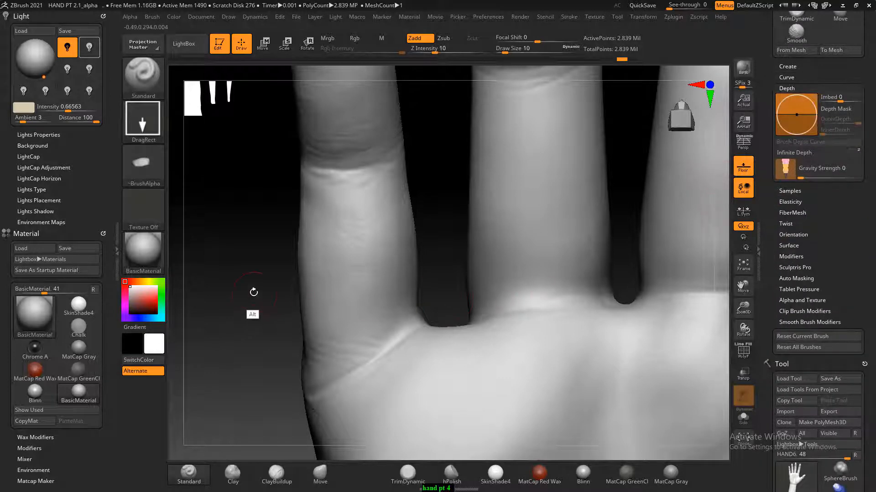
{"action": "left_click_drag", "start_coordinate": [252, 292], "coordinate": [262, 207], "text": "alt"}
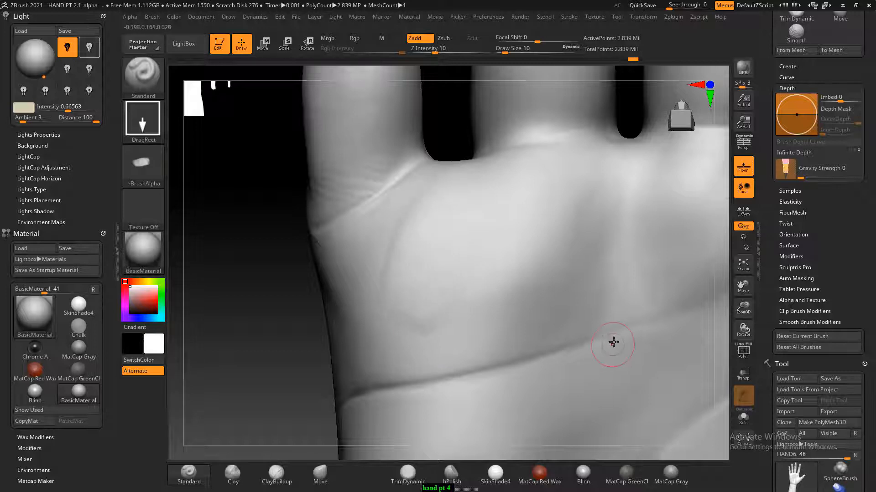
{"action": "key", "text": "ctrl"}
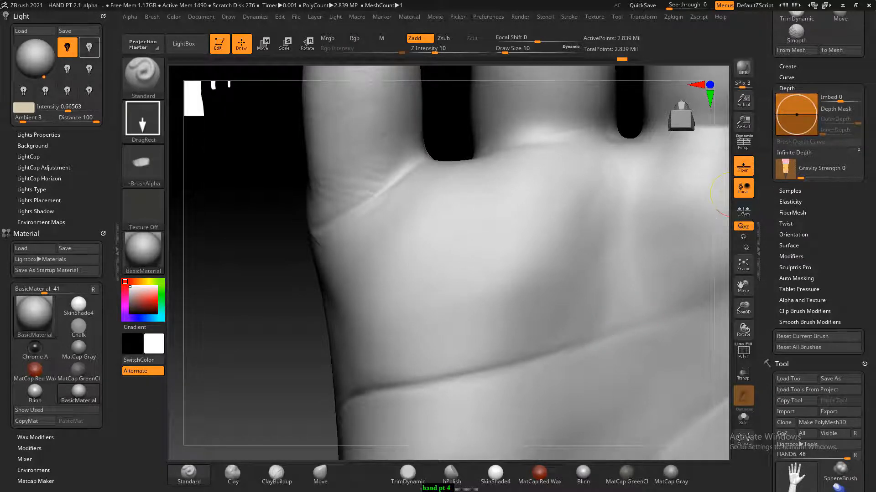
{"action": "left_click_drag", "start_coordinate": [796, 113], "coordinate": [796, 119]}
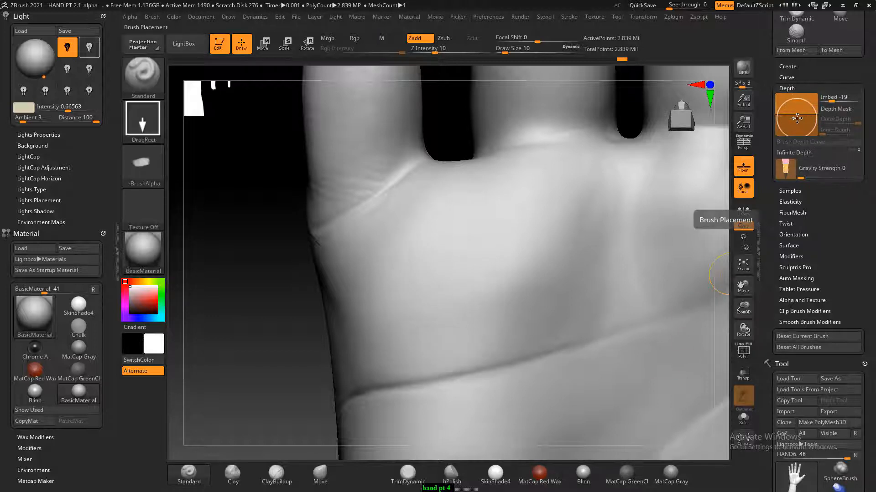
{"action": "left_click_drag", "start_coordinate": [796, 117], "coordinate": [797, 115]}
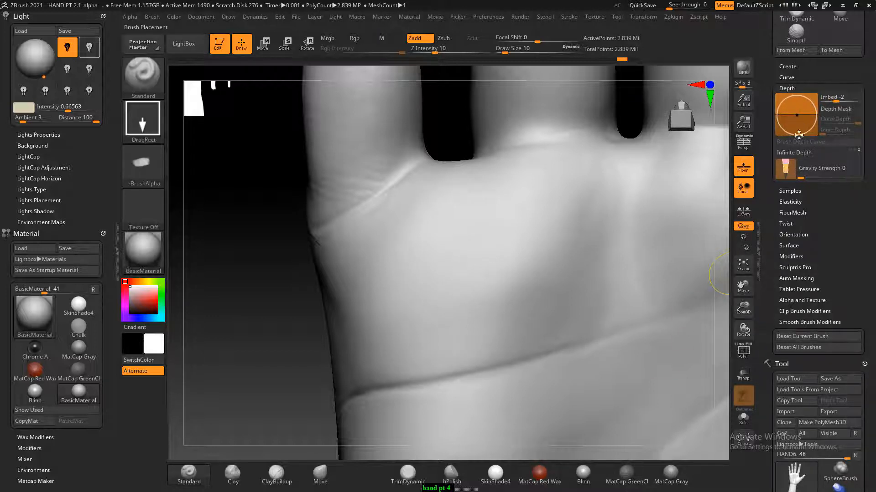
- Try Preserve Edge at about 1.3 with a test stamp on the palm, undo the stamp and restore the value to 1
{"action": "left_click", "coordinate": [793, 191]}
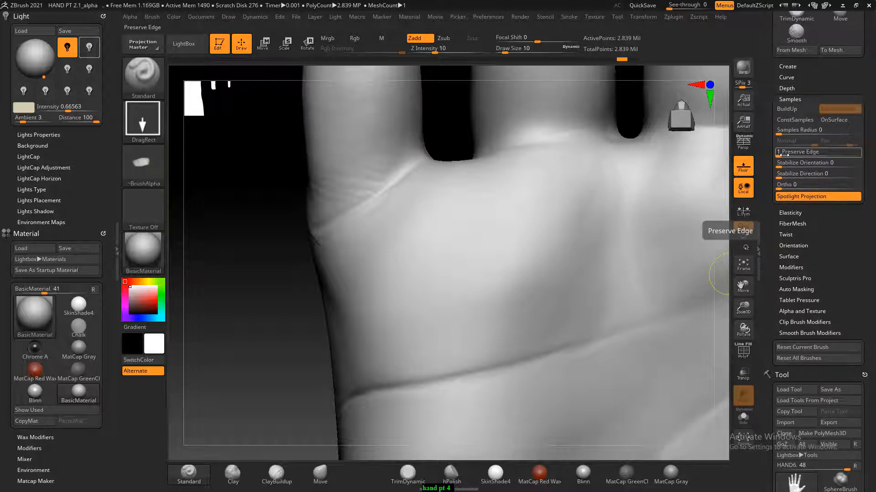
{"action": "left_click_drag", "start_coordinate": [783, 153], "coordinate": [795, 154]}
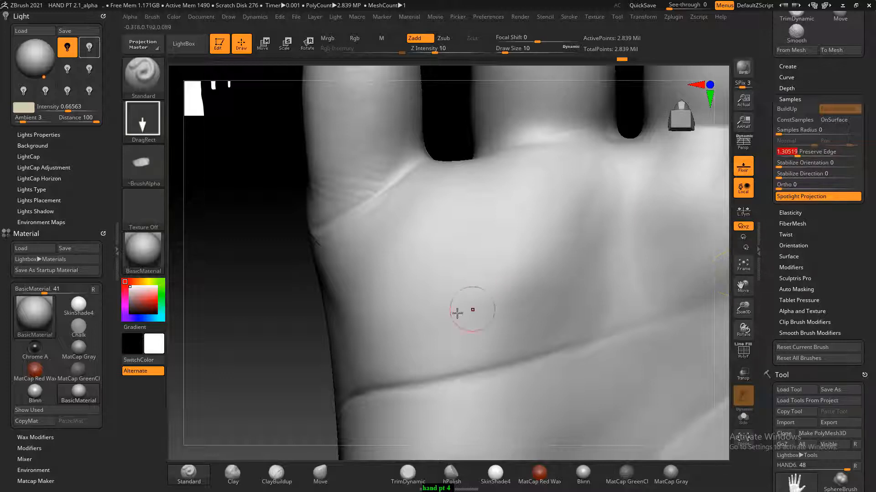
{"action": "left_click_drag", "start_coordinate": [443, 277], "coordinate": [451, 308]}
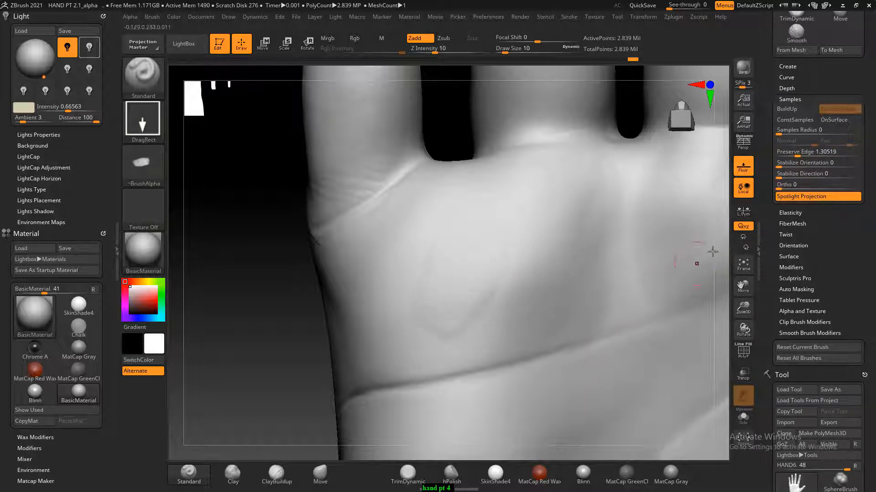
{"action": "left_click", "coordinate": [793, 154]}
{"action": "type", "text": "1"}
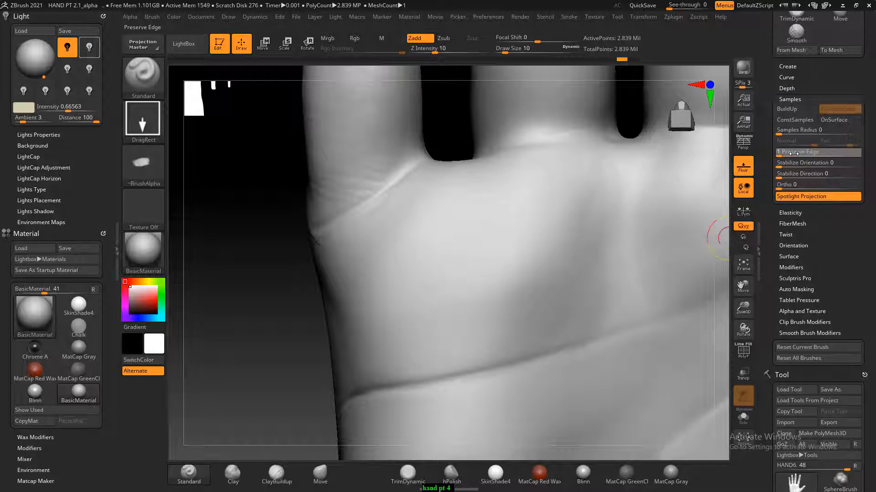
{"action": "key", "text": "Return"}
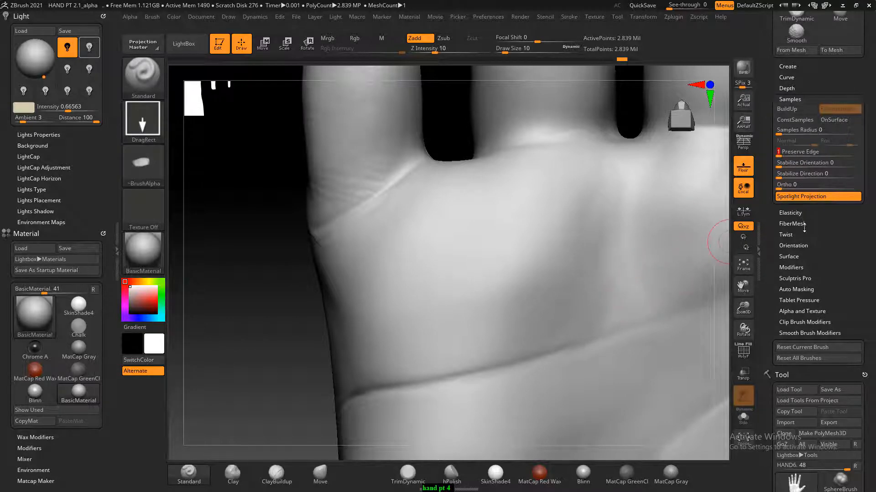
- Reopen the brush's fade-off curve settings and make a test stamp of the alpha on the palm below the little finger
{"action": "left_click", "coordinate": [789, 99]}
{"action": "left_click", "coordinate": [788, 88]}
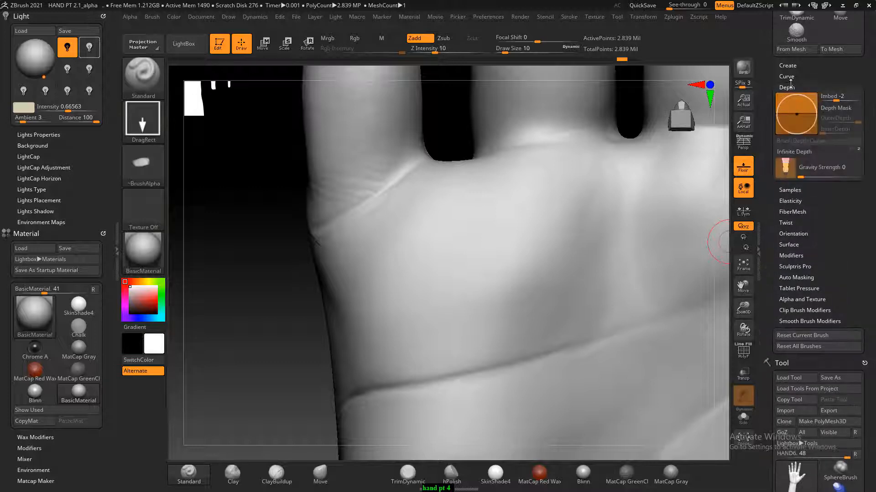
{"action": "left_click", "coordinate": [787, 77]}
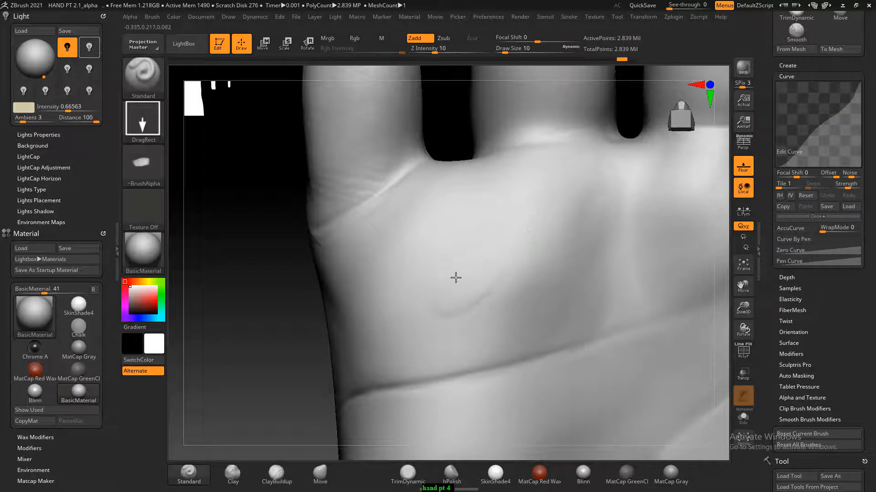
{"action": "left_click_drag", "start_coordinate": [455, 278], "coordinate": [465, 344]}
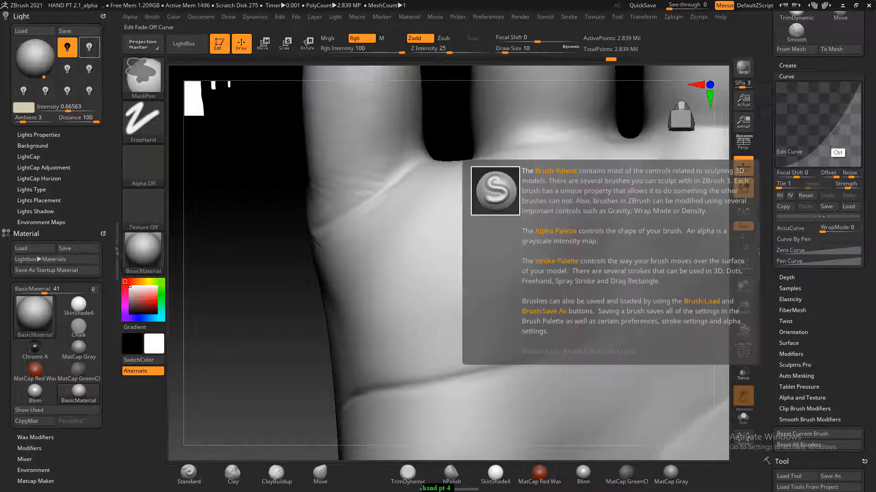
- Try a brush focal shift of -70 with a test stamp on the palm, undo the stamp and restore the focal shift to 0
{"action": "left_click_drag", "start_coordinate": [817, 128], "coordinate": [831, 136]}
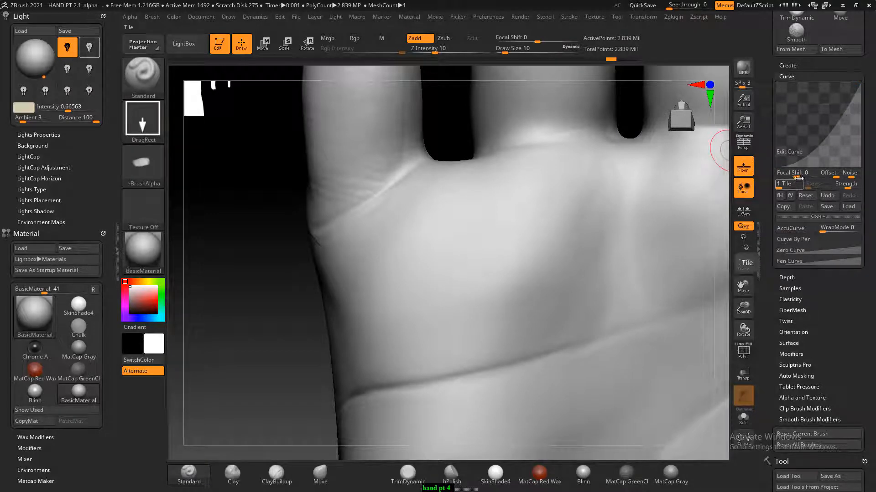
{"action": "left_click_drag", "start_coordinate": [797, 178], "coordinate": [796, 177]}
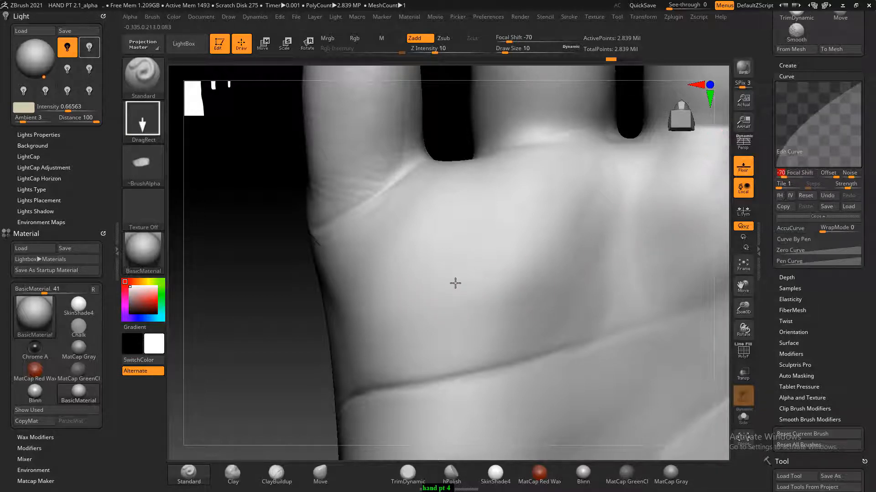
{"action": "left_click_drag", "start_coordinate": [455, 283], "coordinate": [455, 283]}
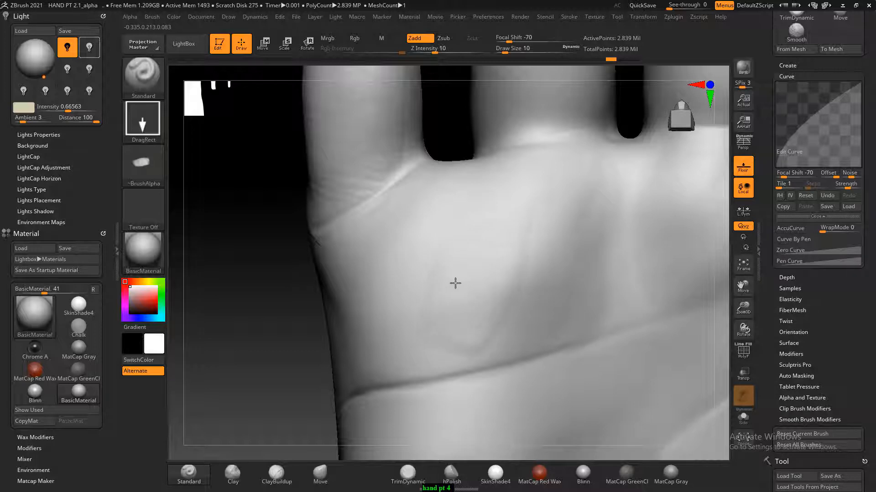
{"action": "left_click_drag", "start_coordinate": [270, 371], "coordinate": [270, 371]}
{"action": "key", "text": "ctrl+z"}
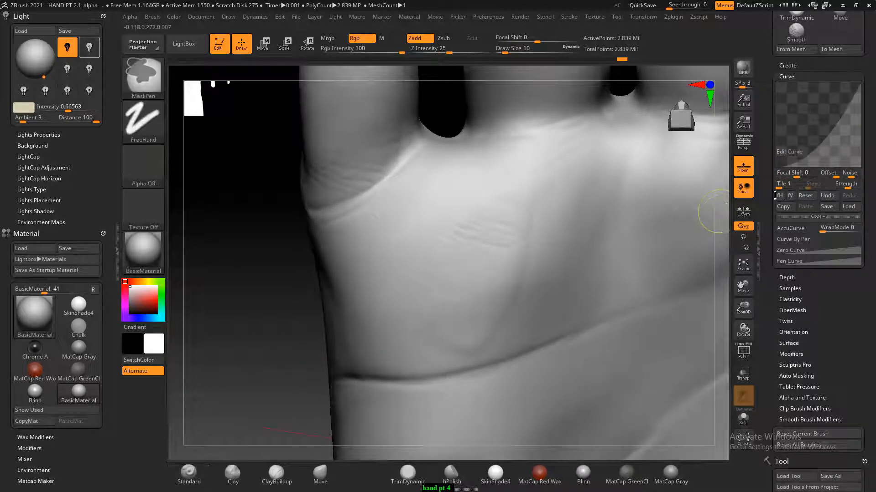
{"action": "left_click", "coordinate": [794, 177]}
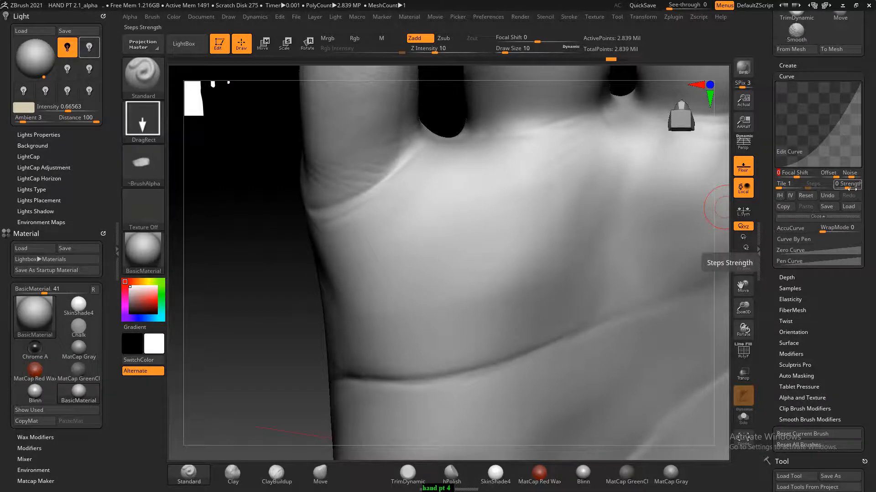
- Try a Steps Strength on the brush's fade-off curve with a test stamp on the palm, undo it and restore the strength to 0
{"action": "left_click_drag", "start_coordinate": [849, 188], "coordinate": [854, 187]}
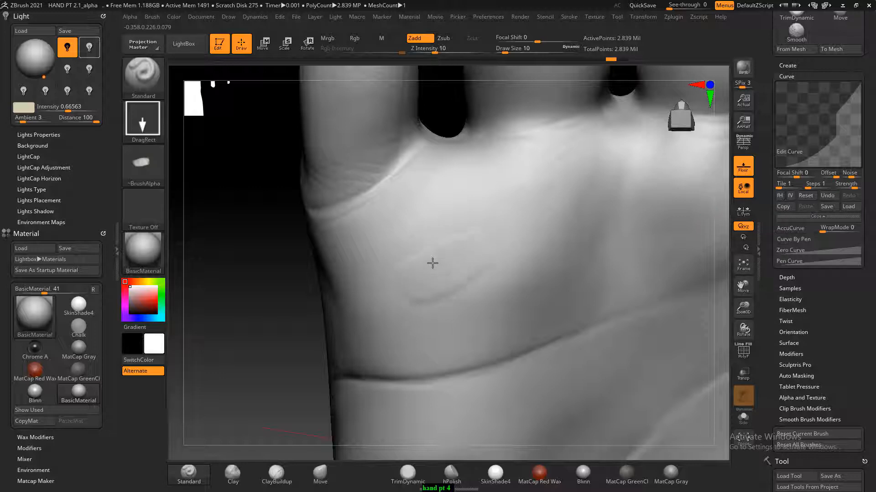
{"action": "left_click_drag", "start_coordinate": [432, 263], "coordinate": [586, 433]}
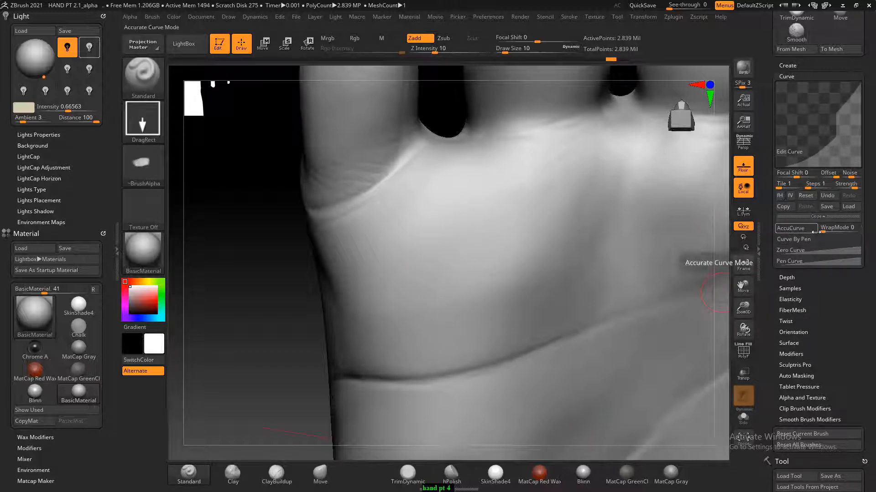
{"action": "left_click", "coordinate": [849, 185]}
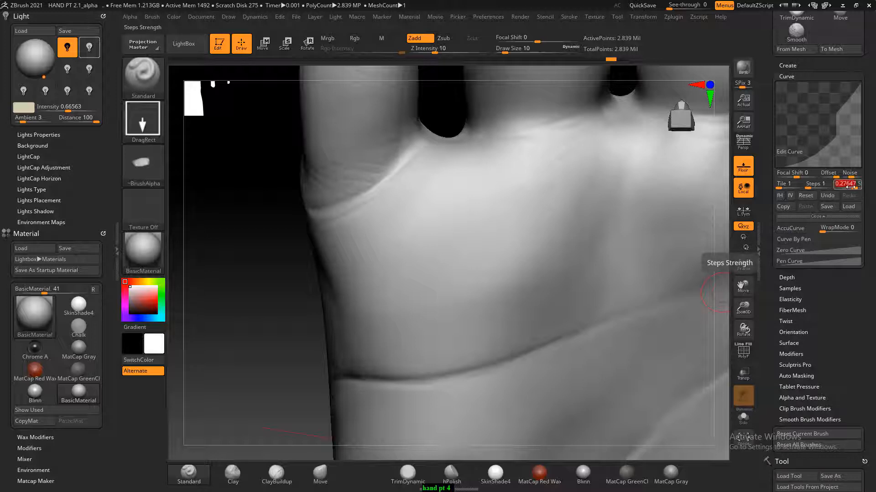
{"action": "key", "text": "Return"}
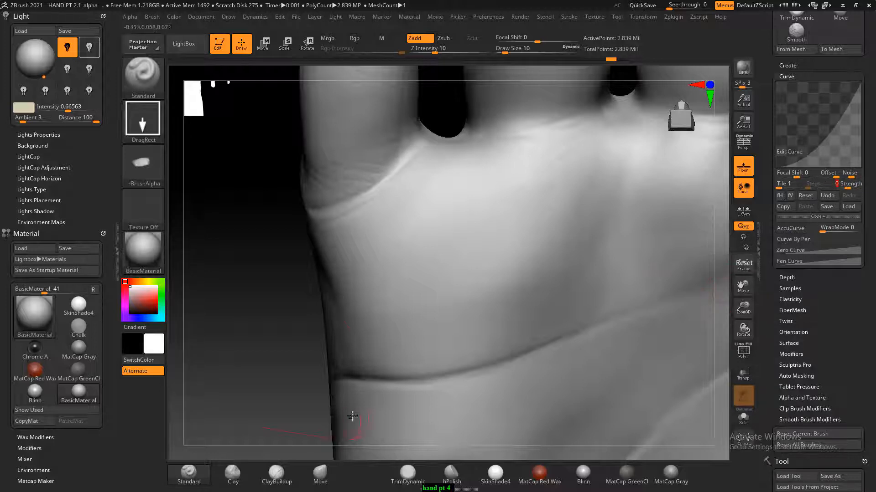
- Set the Smooth brush's Z Intensity to 18 and soften the stamped detail around the lower segment of the little finger
{"action": "mouse_move", "coordinate": [252, 301]}
{"action": "left_mouse_down"}
{"action": "mouse_move", "coordinate": [248, 319]}
{"action": "mouse_move", "coordinate": [251, 260]}
{"action": "mouse_move", "coordinate": [252, 305]}
{"action": "mouse_move", "coordinate": [273, 333]}
{"action": "left_mouse_up"}
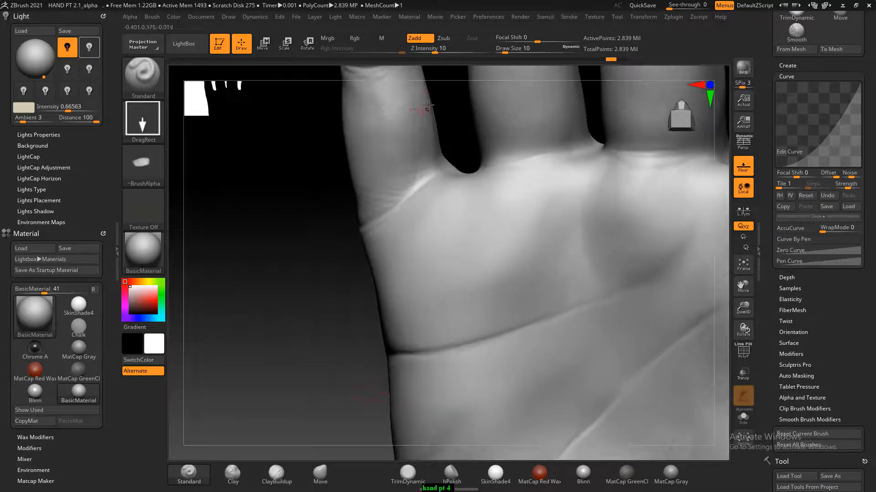
{"action": "left_click_drag", "start_coordinate": [406, 127], "coordinate": [409, 137], "text": "shift"}
{"action": "left_click_drag", "start_coordinate": [416, 193], "coordinate": [403, 205], "text": "shift"}
{"action": "key", "text": "ctrl+z"}
{"action": "left_click_drag", "start_coordinate": [449, 51], "coordinate": [422, 52]}
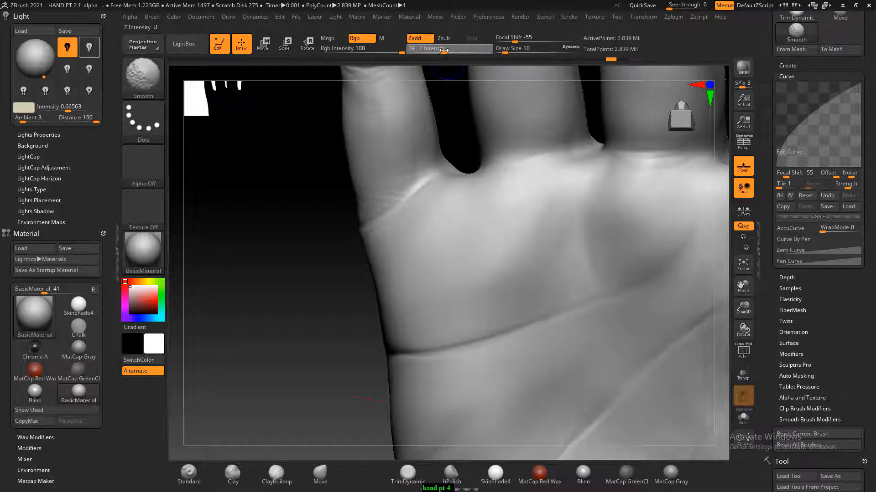
{"action": "mouse_move", "coordinate": [416, 97]}
{"action": "left_mouse_down", "text": "shift"}
{"action": "mouse_move", "coordinate": [418, 143]}
{"action": "mouse_move", "coordinate": [413, 86]}
{"action": "mouse_move", "coordinate": [415, 117]}
{"action": "mouse_move", "coordinate": [414, 94]}
{"action": "mouse_move", "coordinate": [410, 111]}
{"action": "left_mouse_up", "text": "shift"}
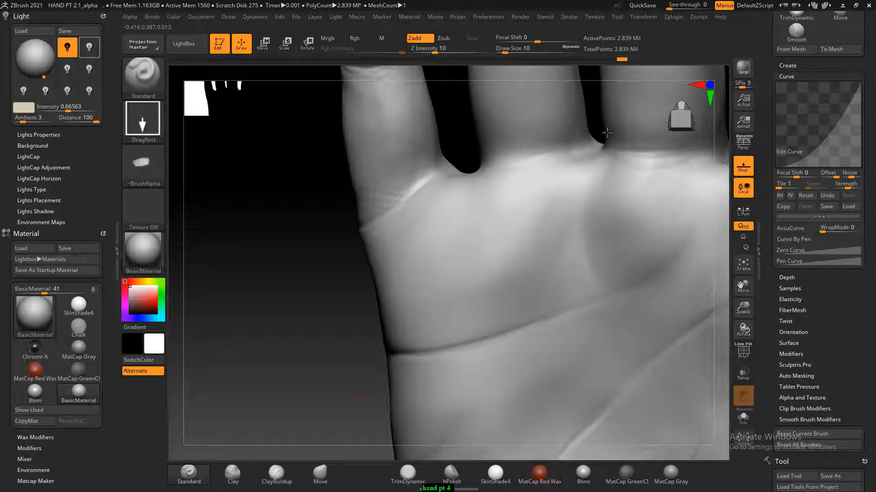
- Smooth the stamped skin detail along the little finger's middle and upper segments, checking it from the back and the palm side
{"action": "mouse_move", "coordinate": [288, 207]}
{"action": "left_mouse_down", "text": "alt"}
{"action": "mouse_move", "coordinate": [293, 305]}
{"action": "mouse_move", "coordinate": [296, 290]}
{"action": "mouse_move", "coordinate": [287, 297]}
{"action": "mouse_move", "coordinate": [284, 289]}
{"action": "mouse_move", "coordinate": [260, 340]}
{"action": "mouse_move", "coordinate": [260, 319]}
{"action": "mouse_move", "coordinate": [267, 292]}
{"action": "mouse_move", "coordinate": [283, 360]}
{"action": "mouse_move", "coordinate": [280, 323]}
{"action": "mouse_move", "coordinate": [283, 335]}
{"action": "mouse_move", "coordinate": [262, 305]}
{"action": "mouse_move", "coordinate": [279, 322]}
{"action": "mouse_move", "coordinate": [292, 319]}
{"action": "left_mouse_up", "text": "alt"}
{"action": "left_click_drag", "start_coordinate": [495, 173], "coordinate": [406, 167], "text": "shift"}
{"action": "left_click_drag", "start_coordinate": [326, 241], "coordinate": [326, 239]}
{"action": "left_click_drag", "start_coordinate": [516, 172], "coordinate": [510, 171], "text": "shift"}
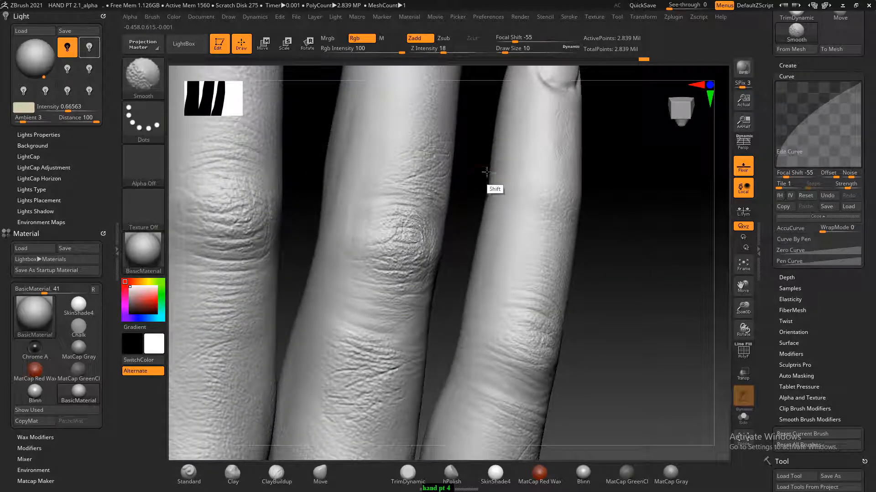
{"action": "mouse_move", "coordinate": [634, 223]}
{"action": "left_mouse_down"}
{"action": "mouse_move", "coordinate": [536, 222]}
{"action": "mouse_move", "coordinate": [543, 150]}
{"action": "left_mouse_up"}
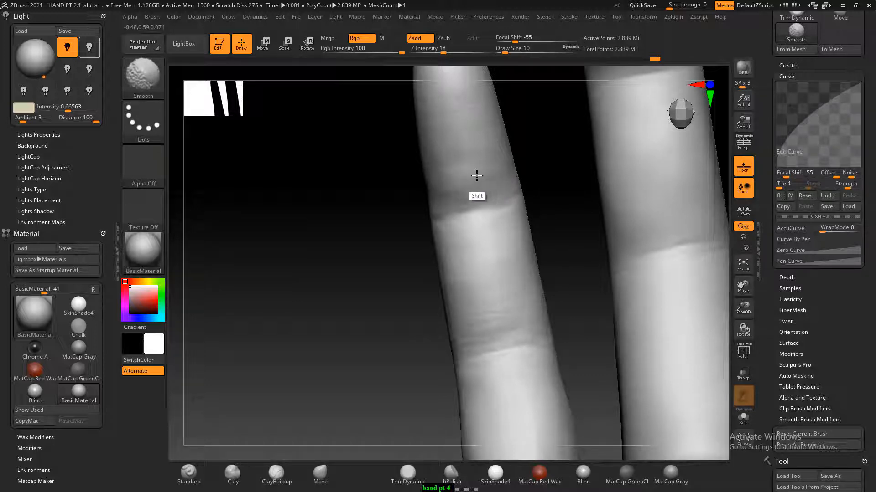
{"action": "key", "text": "shift"}
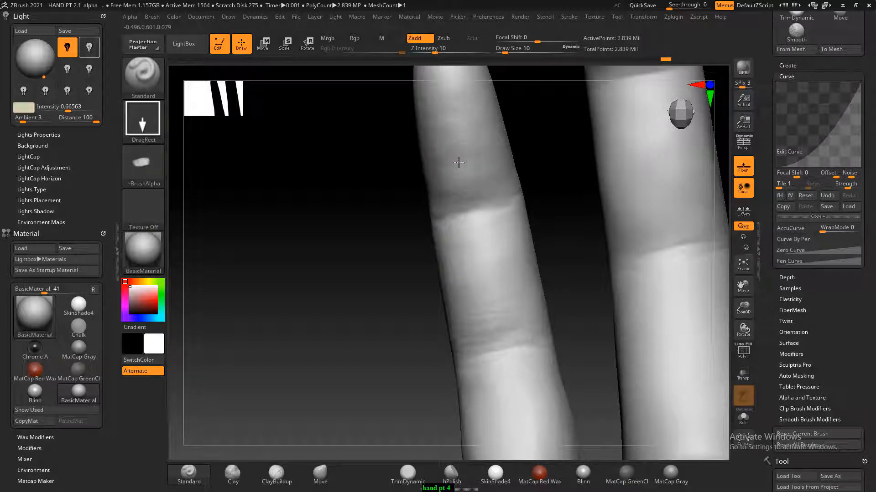
{"action": "mouse_move", "coordinate": [522, 159]}
{"action": "left_mouse_down"}
{"action": "mouse_move", "coordinate": [543, 141]}
{"action": "mouse_move", "coordinate": [504, 185]}
{"action": "left_mouse_up"}
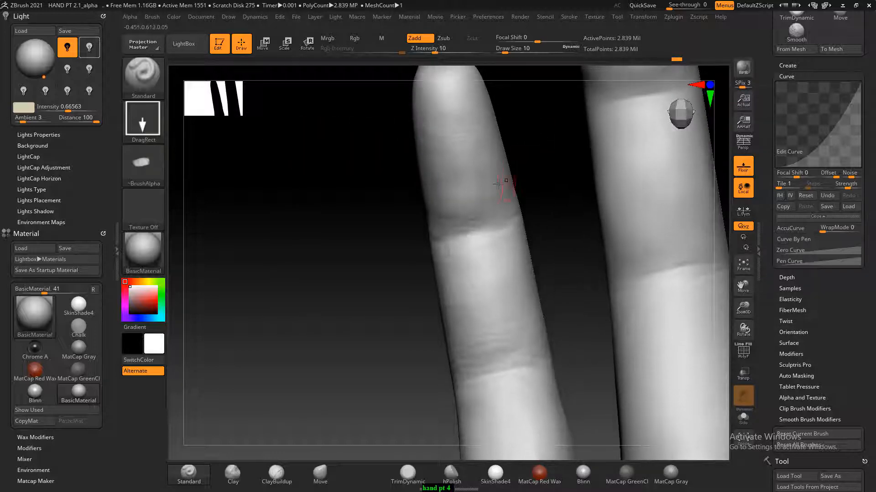
{"action": "key", "text": "ctrl"}
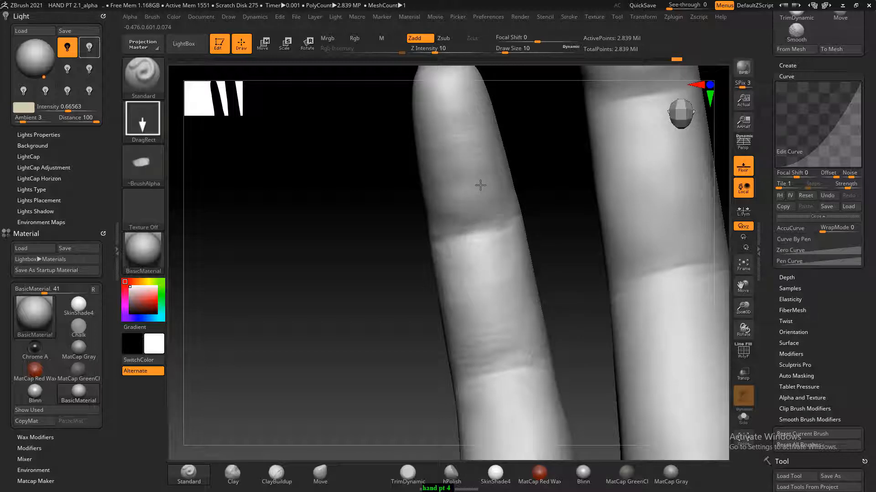
- Increase the draw size to 22 and smooth away the hard crease line at the outer base of the little finger
{"action": "mouse_move", "coordinate": [366, 318]}
{"action": "left_mouse_down", "text": "alt"}
{"action": "mouse_move", "coordinate": [375, 332]}
{"action": "mouse_move", "coordinate": [332, 336]}
{"action": "mouse_move", "coordinate": [325, 324]}
{"action": "mouse_move", "coordinate": [339, 370]}
{"action": "mouse_move", "coordinate": [358, 383]}
{"action": "mouse_move", "coordinate": [320, 337]}
{"action": "mouse_move", "coordinate": [301, 285]}
{"action": "mouse_move", "coordinate": [319, 368]}
{"action": "mouse_move", "coordinate": [356, 415]}
{"action": "left_mouse_up", "text": "alt"}
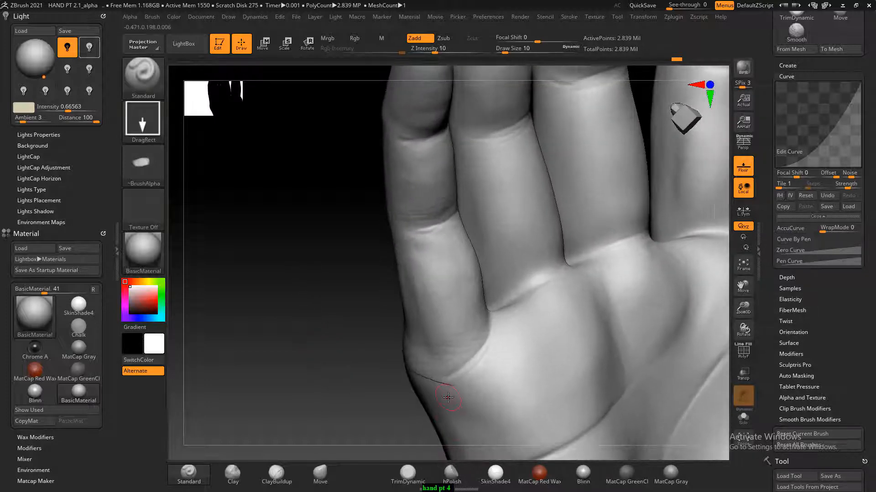
{"action": "mouse_move", "coordinate": [312, 334]}
{"action": "left_mouse_down"}
{"action": "mouse_move", "coordinate": [360, 329]}
{"action": "mouse_move", "coordinate": [455, 342]}
{"action": "mouse_move", "coordinate": [415, 350]}
{"action": "mouse_move", "coordinate": [394, 335]}
{"action": "left_mouse_up"}
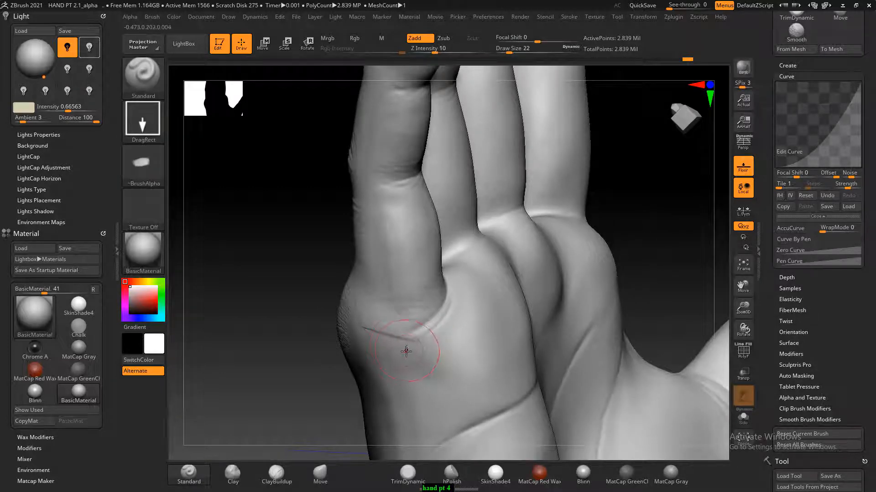
{"action": "key", "text": "shift"}
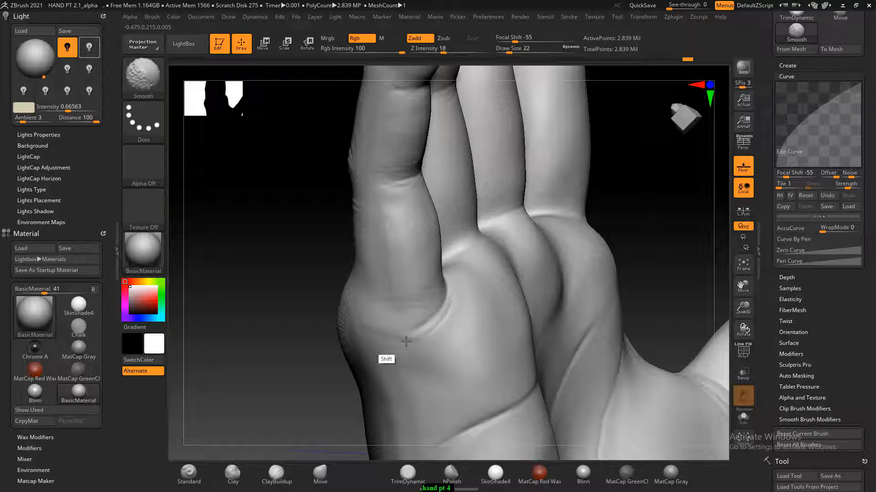
{"action": "mouse_move", "coordinate": [298, 293]}
{"action": "left_mouse_down"}
{"action": "mouse_move", "coordinate": [294, 308]}
{"action": "mouse_move", "coordinate": [256, 267]}
{"action": "mouse_move", "coordinate": [293, 351]}
{"action": "mouse_move", "coordinate": [287, 316]}
{"action": "mouse_move", "coordinate": [295, 356]}
{"action": "mouse_move", "coordinate": [276, 330]}
{"action": "mouse_move", "coordinate": [270, 405]}
{"action": "left_mouse_up"}
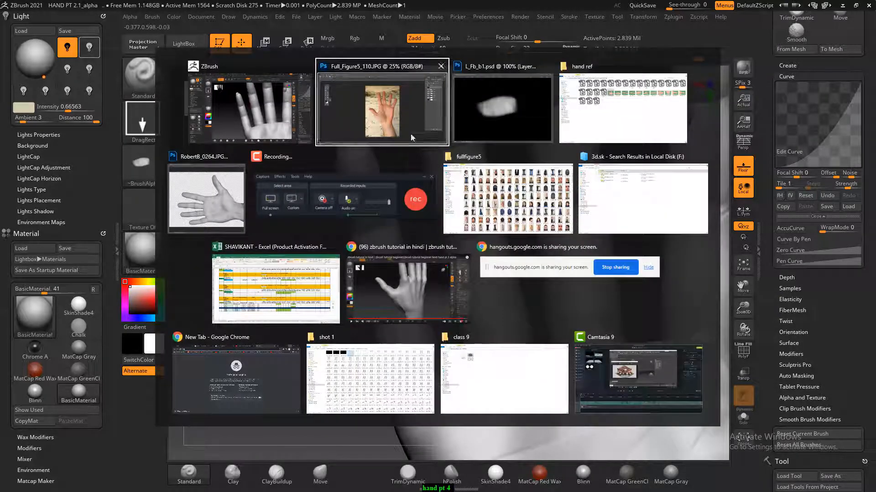
- Switch to L_Fb_b1.psd in Photoshop and reposition the hand photo on Layer 6 so the ring finger fills the opening in Layer 2
{"action": "left_click", "coordinate": [499, 108]}
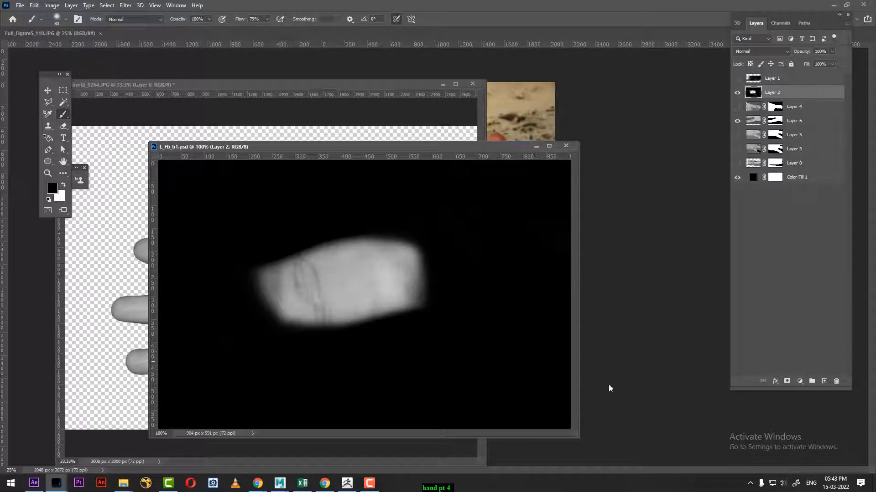
{"action": "left_click", "coordinate": [738, 94]}
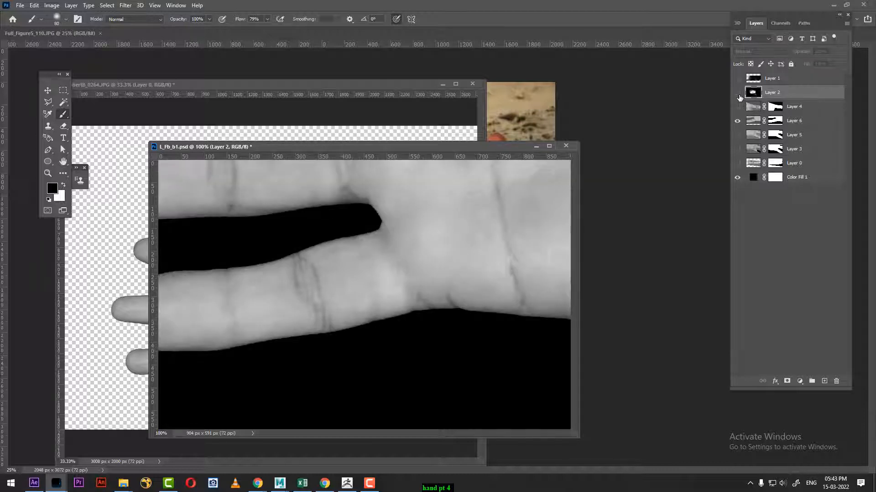
{"action": "left_click", "coordinate": [737, 93]}
{"action": "left_click", "coordinate": [748, 108]}
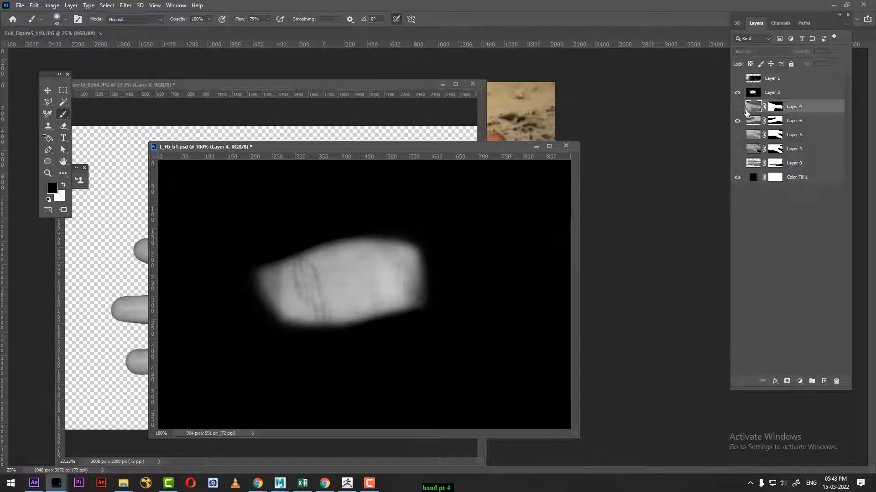
{"action": "left_click", "coordinate": [786, 122]}
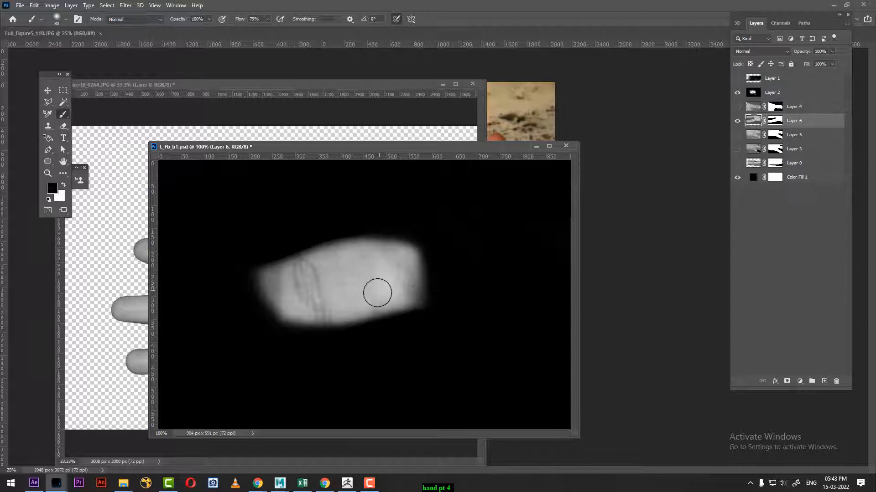
{"action": "key", "text": "v"}
{"action": "left_click_drag", "start_coordinate": [343, 296], "coordinate": [414, 272]}
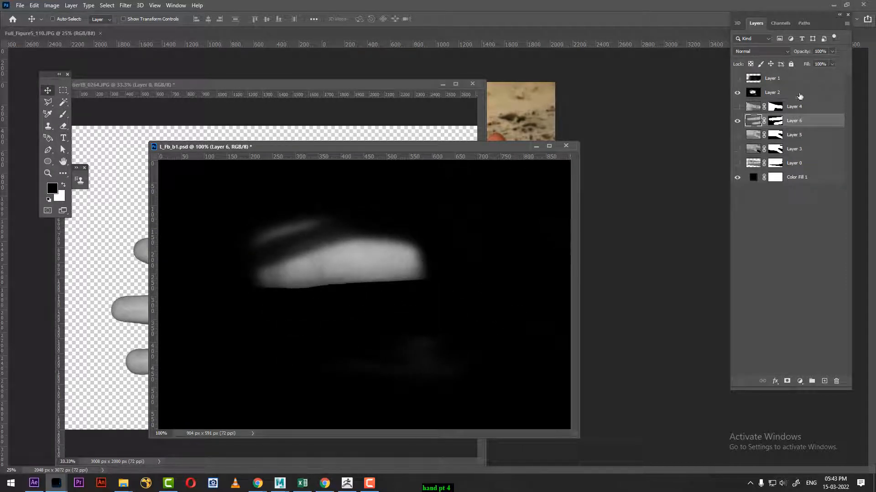
{"action": "left_click", "coordinate": [737, 93]}
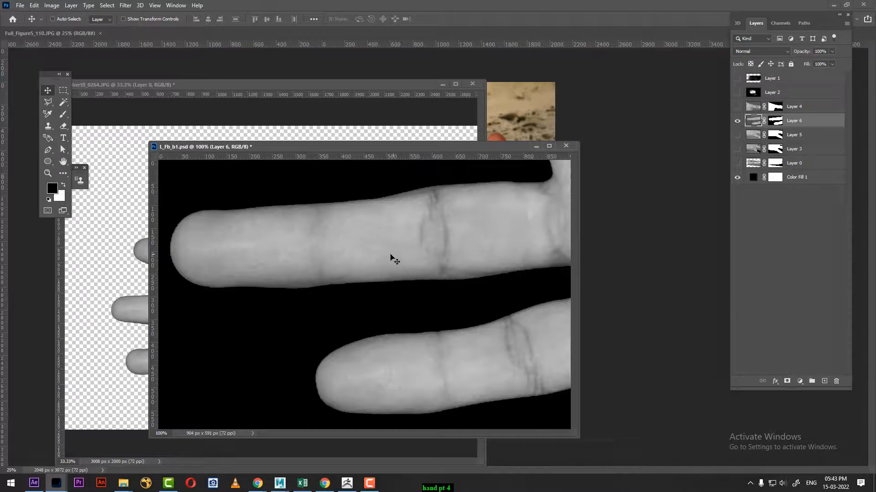
{"action": "left_click_drag", "start_coordinate": [393, 256], "coordinate": [483, 303]}
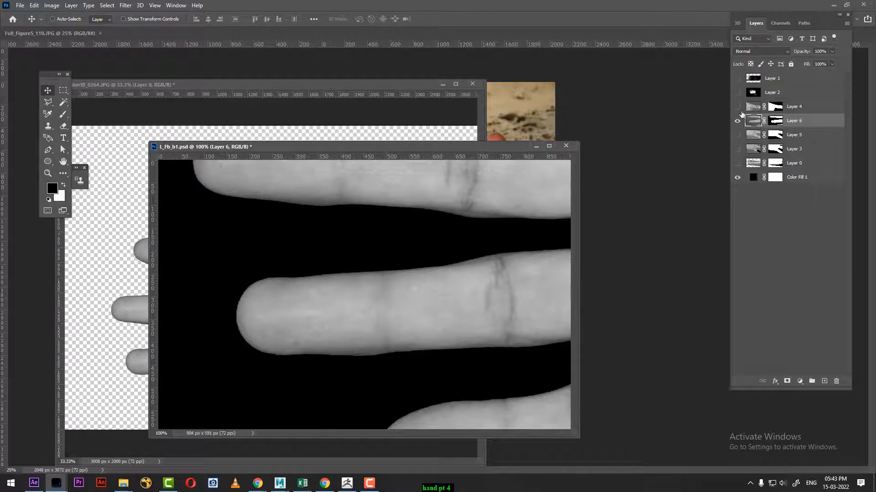
{"action": "left_click", "coordinate": [737, 93]}
{"action": "left_click_drag", "start_coordinate": [377, 293], "coordinate": [366, 275]}
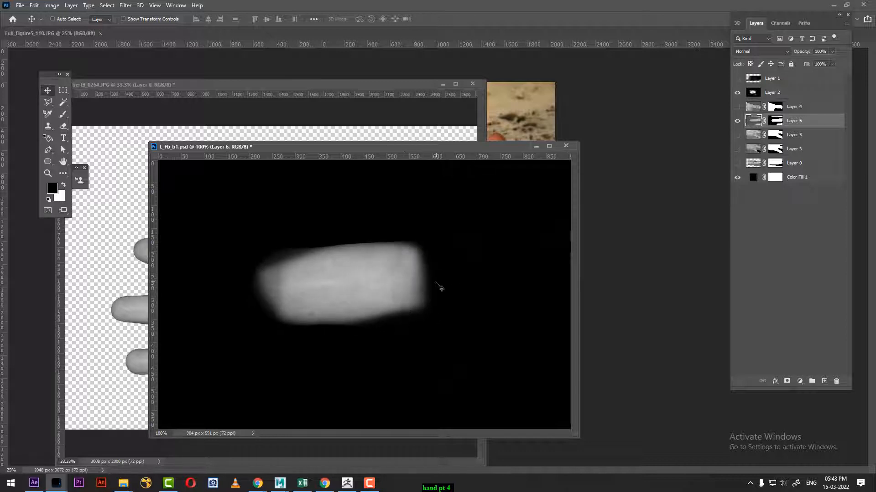
- Refine the soft black border on Layer 2 around the ring-finger patch with the brush and eraser
{"action": "left_click", "coordinate": [765, 96]}
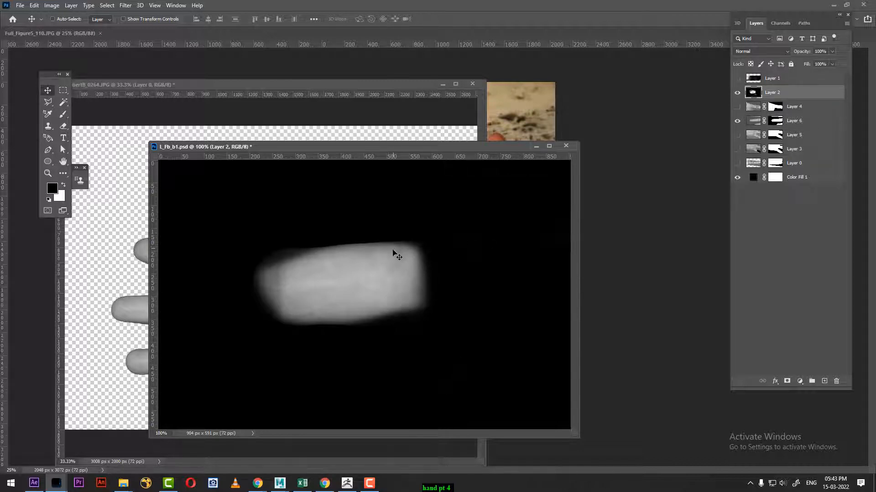
{"action": "key", "text": "b"}
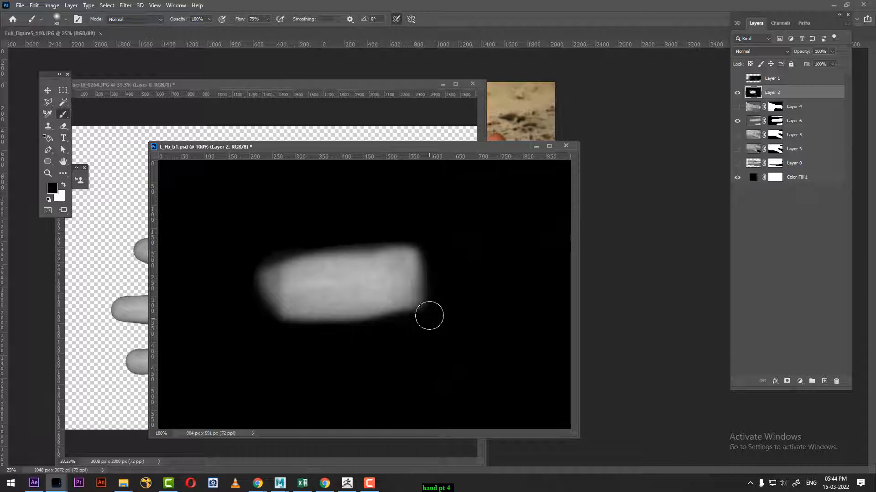
{"action": "key", "text": "e"}
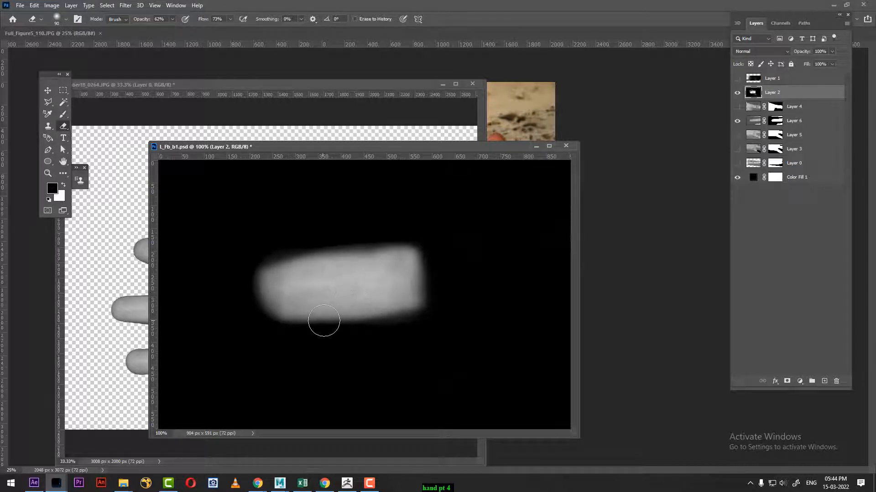
- Save the document on the computer in the hand ref folder as a PSD named "ring finger_upper part_b"
{"action": "key", "text": "ctrl+shift+s"}
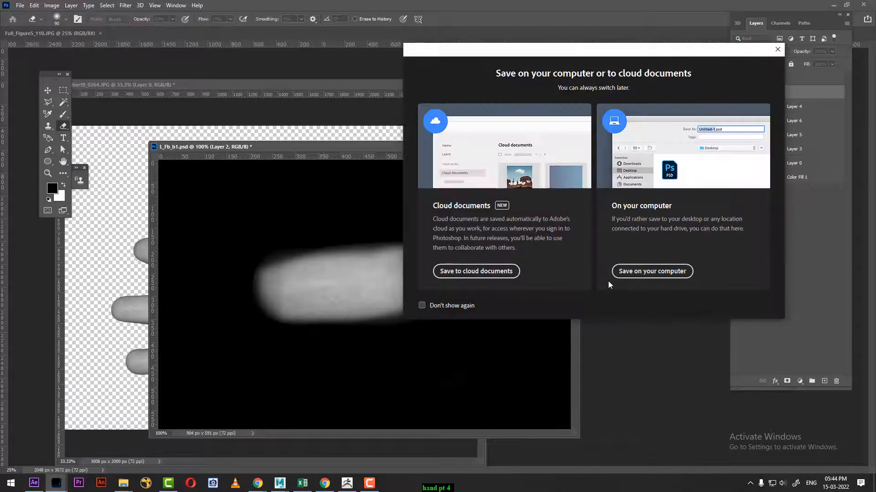
{"action": "left_click", "coordinate": [647, 272]}
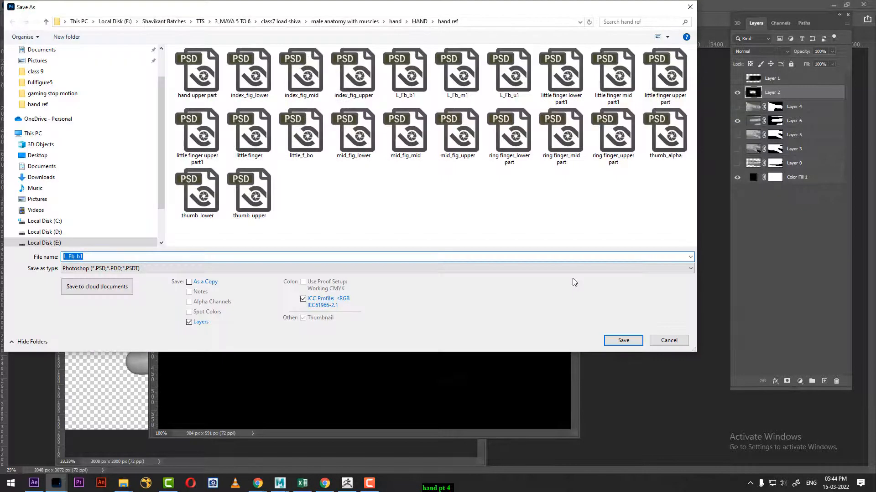
{"action": "type", "text": "R"}
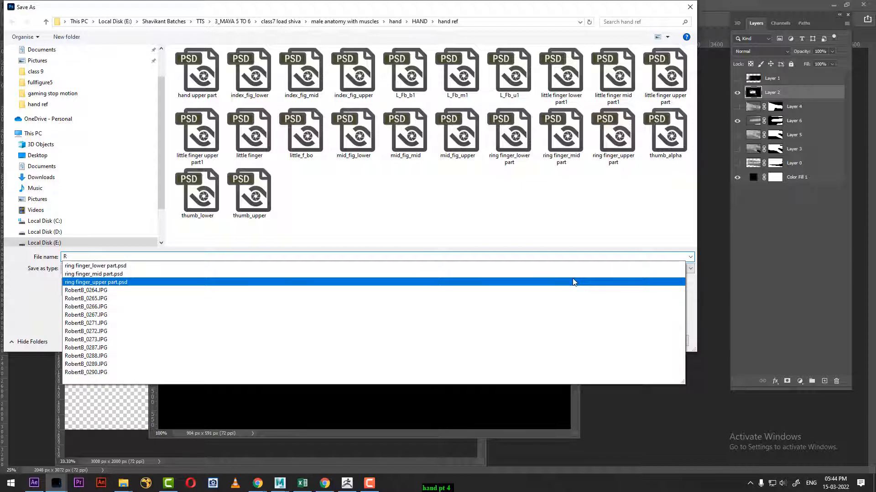
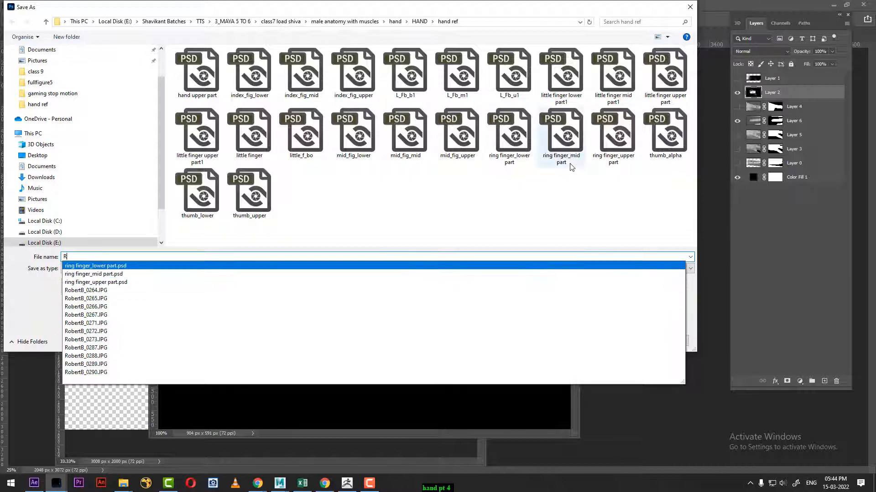
{"action": "left_click", "coordinate": [614, 160]}
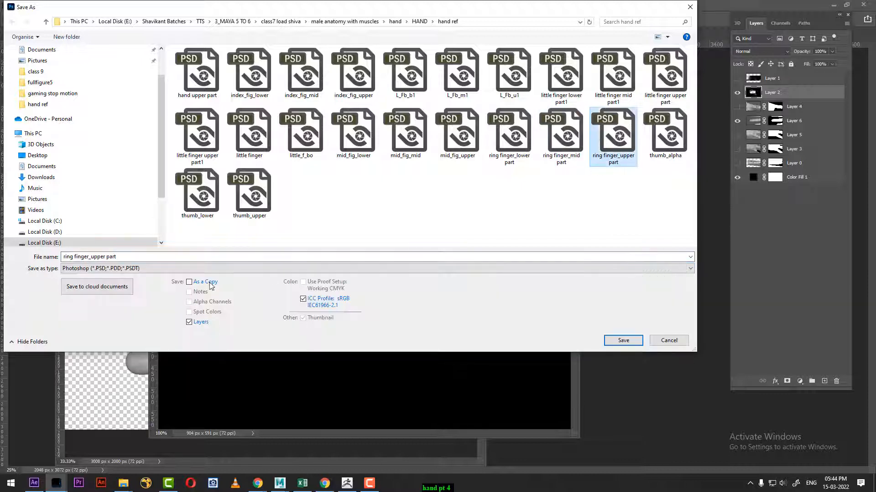
{"action": "left_click", "coordinate": [127, 257]}
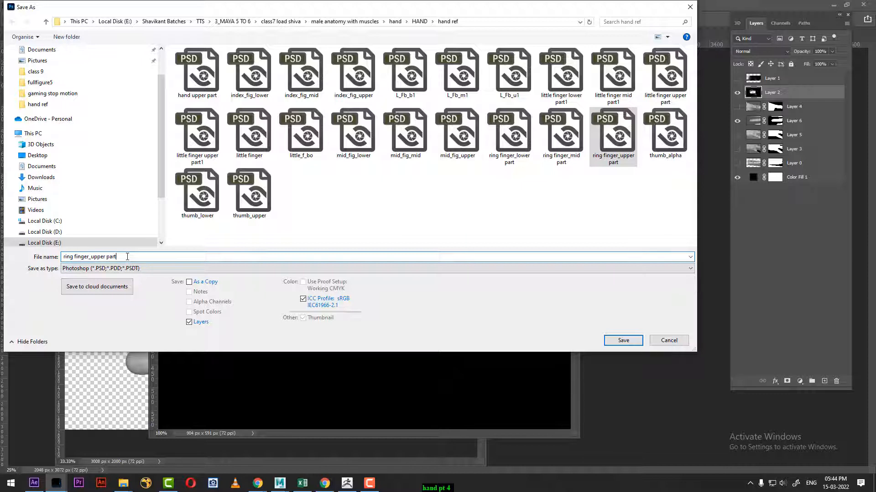
{"action": "type", "text": "_b"}
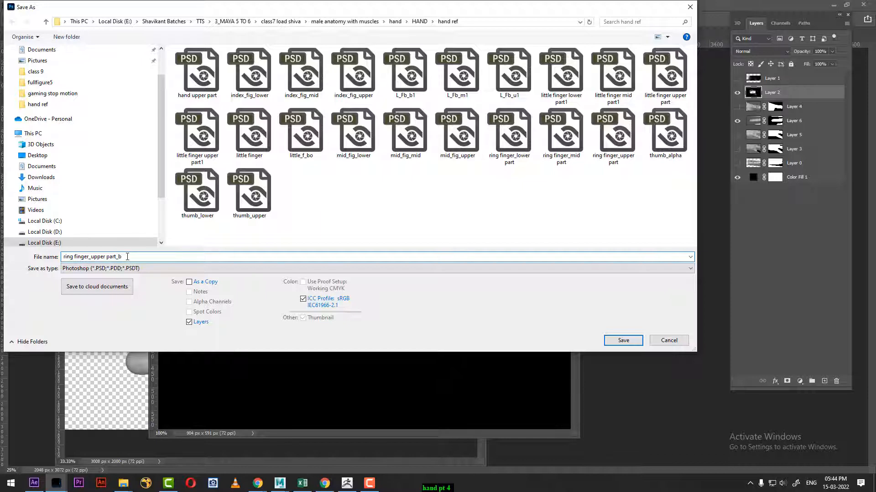
{"action": "key", "text": "Return"}
{"action": "key", "text": "Return"}
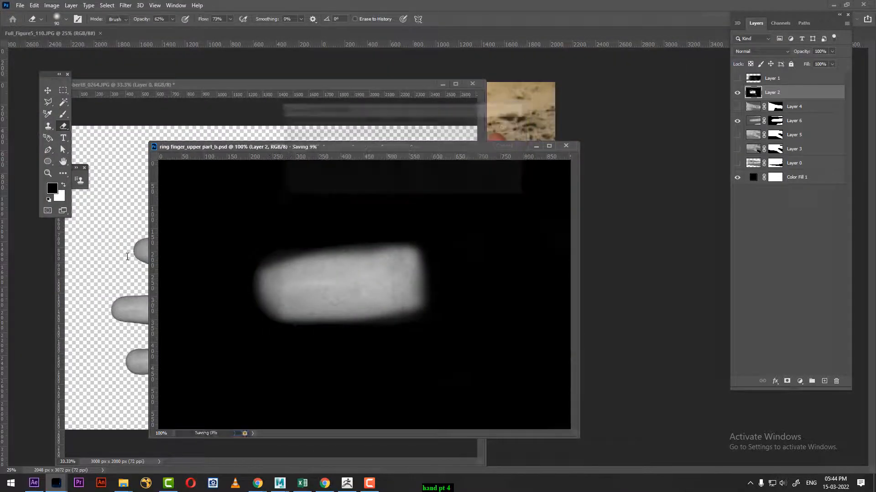
- Move the hand photo on Layer 6 so the ring finger's middle segment fills the opening in Layer 2
{"action": "key", "text": "v"}
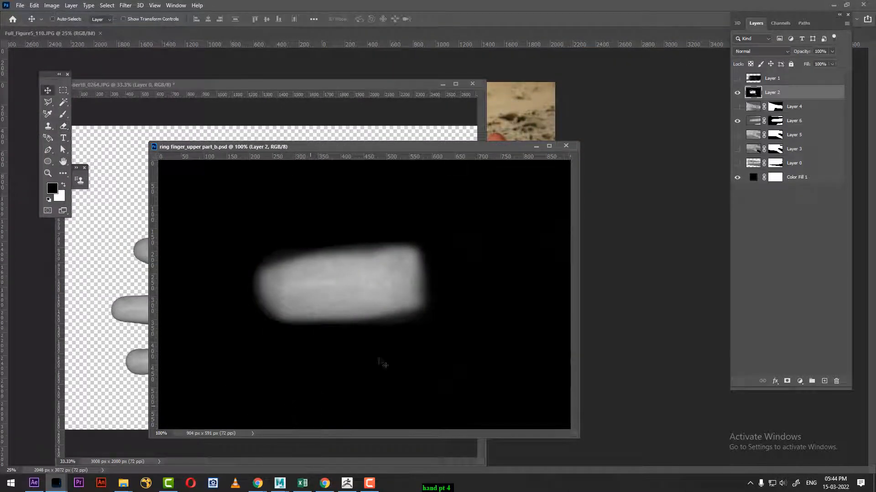
{"action": "left_click", "coordinate": [801, 127]}
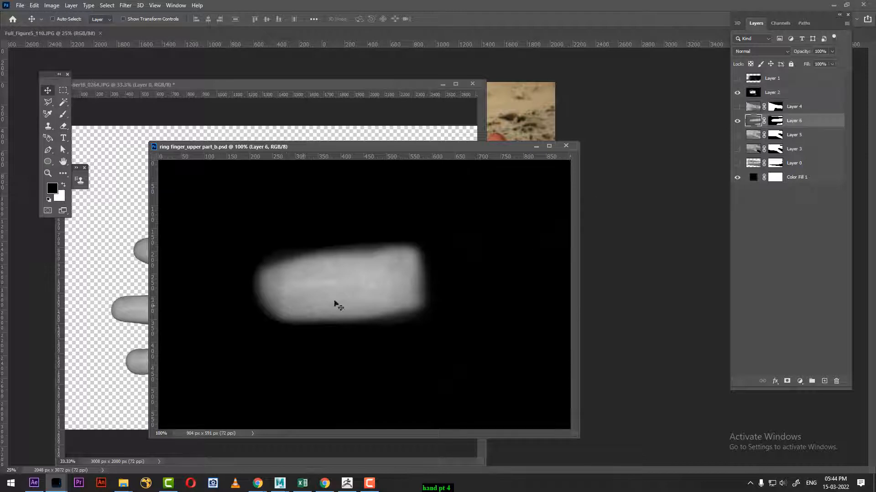
{"action": "left_click_drag", "start_coordinate": [346, 299], "coordinate": [239, 307]}
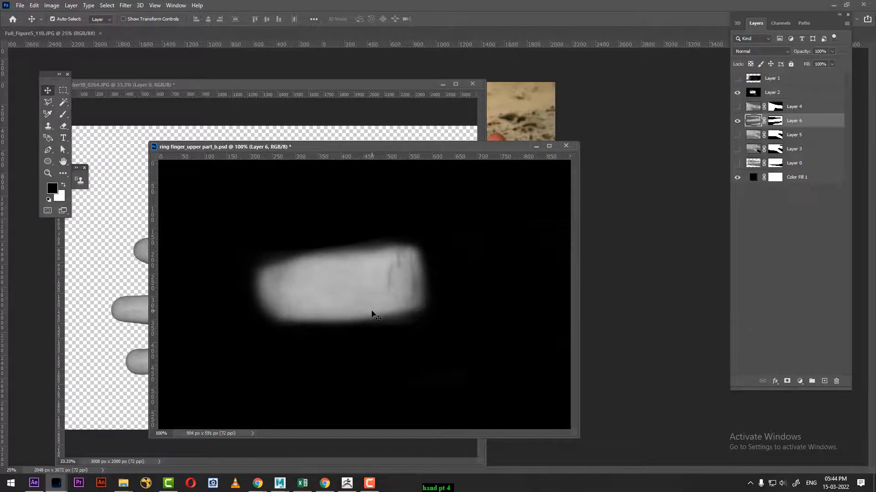
- Save a new PSD version on the computer as "ring finger_mid part_b" with maximum compatibility
{"action": "key", "text": "ctrl+shift+s"}
{"action": "left_click", "coordinate": [636, 269]}
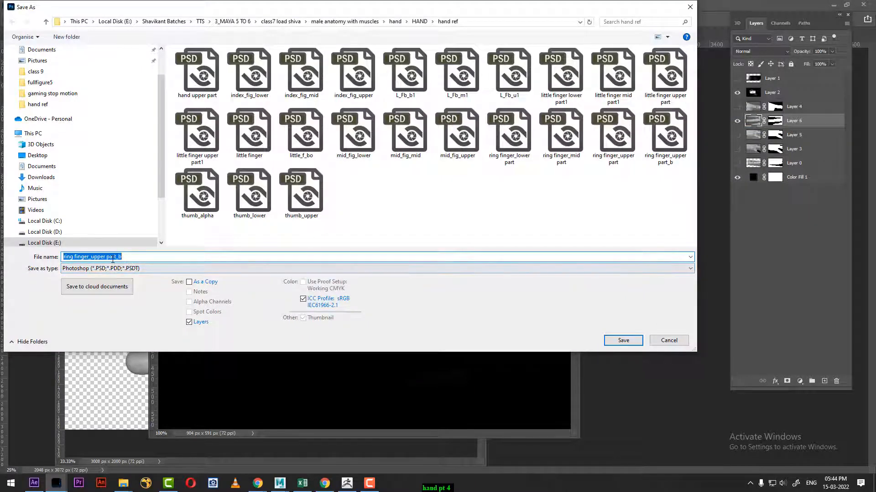
{"action": "left_click_drag", "start_coordinate": [107, 256], "coordinate": [97, 255]}
{"action": "type", "text": "mi"}
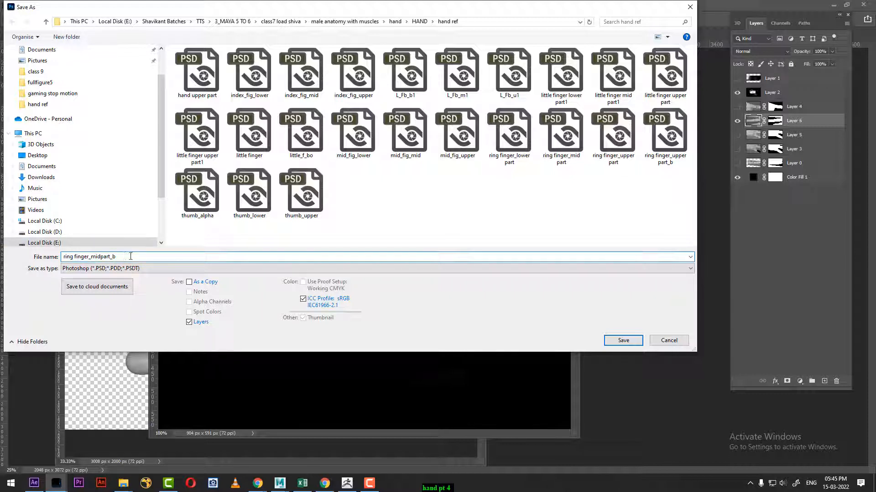
{"action": "type", "text": "d"}
{"action": "left_click", "coordinate": [623, 341]}
{"action": "left_click", "coordinate": [504, 122]}
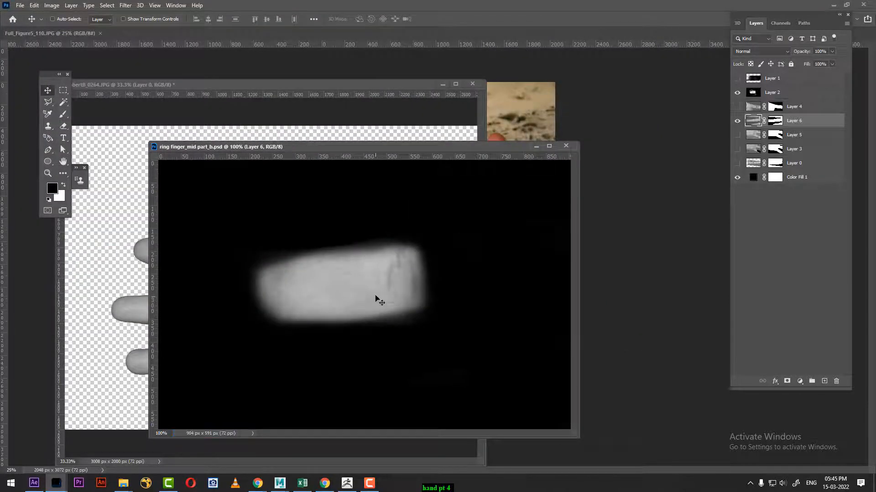
- Shift the Layer 6 photo to the ring finger's lower segment and save it as "ring finger_lower part_b"
{"action": "left_click_drag", "start_coordinate": [375, 299], "coordinate": [255, 307]}
{"action": "key", "text": "ctrl+shift+s"}
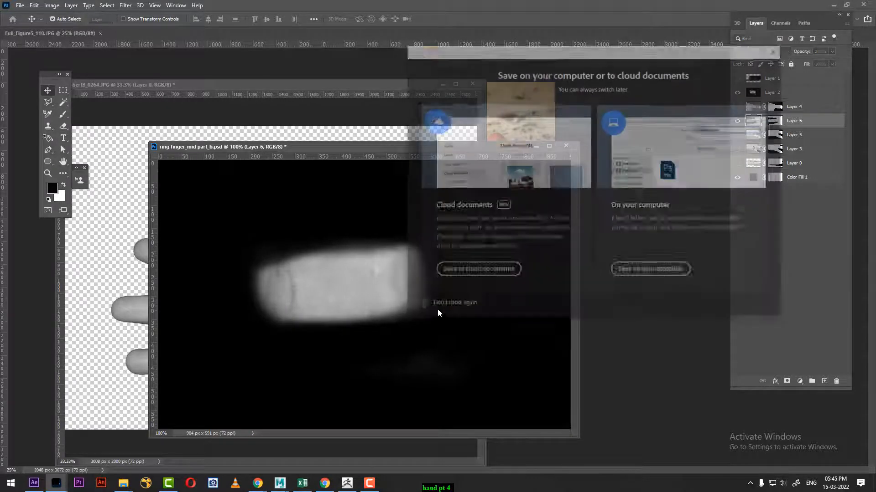
{"action": "left_click", "coordinate": [666, 273]}
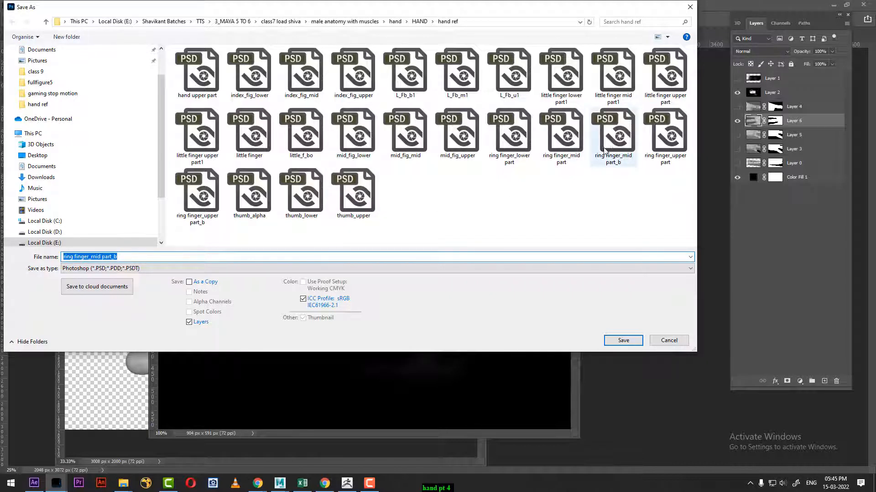
{"action": "left_click", "coordinate": [101, 256]}
{"action": "type", "text": "lower"}
{"action": "left_click", "coordinate": [622, 340]}
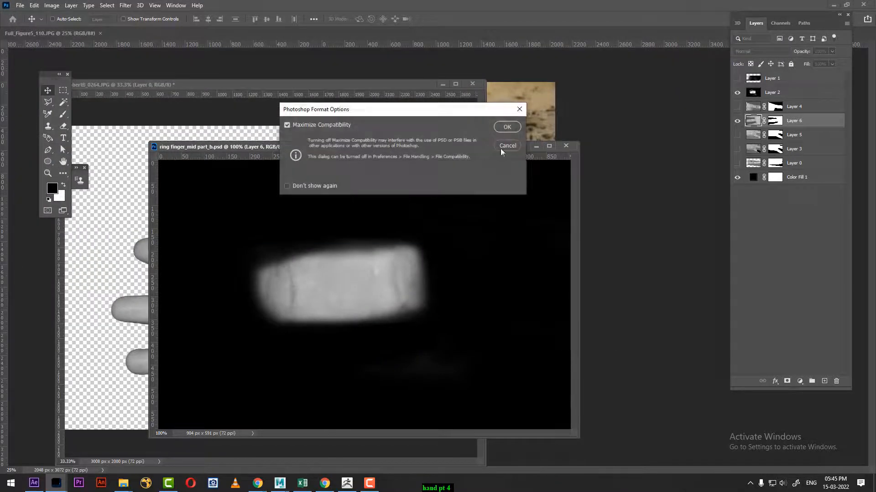
{"action": "left_click", "coordinate": [507, 129]}
- Switch to ZBrush and import "ring finger_lower part_b" as the Standard brush's alpha
{"action": "key", "text": "alt+Tab"}
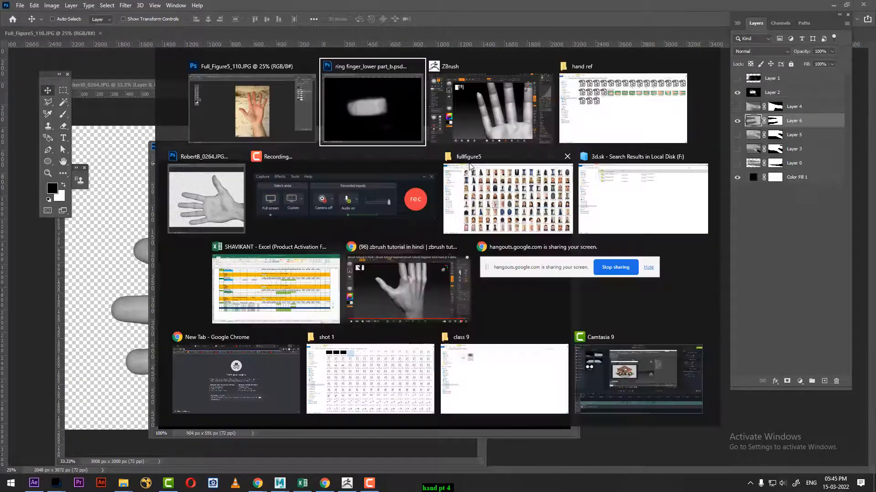
{"action": "left_click", "coordinate": [461, 118]}
{"action": "left_click_drag", "start_coordinate": [254, 254], "coordinate": [234, 287]}
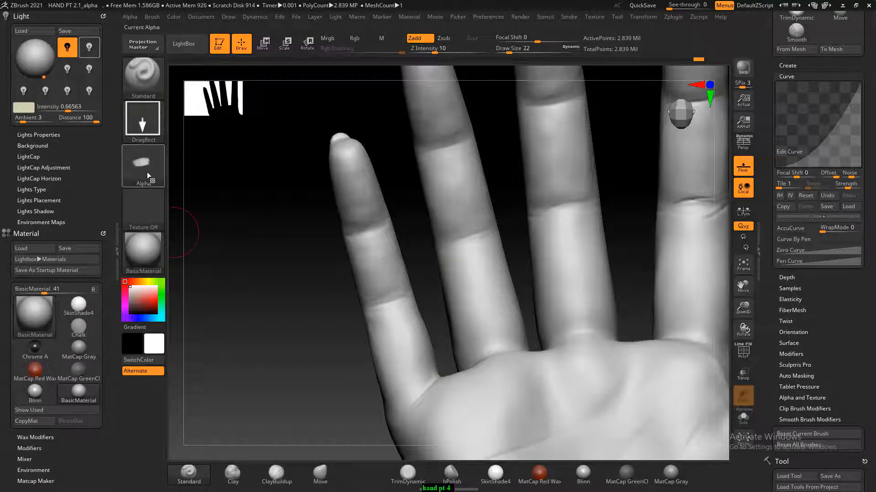
{"action": "left_click", "coordinate": [147, 172]}
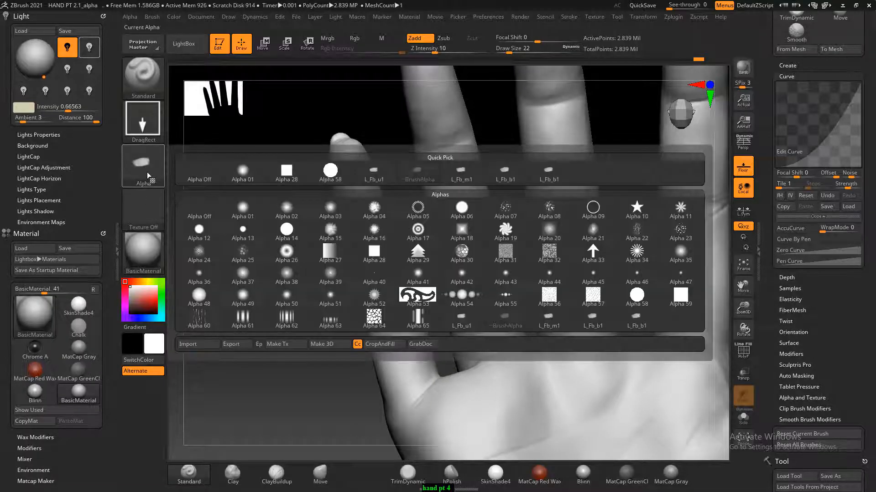
{"action": "left_click", "coordinate": [199, 345]}
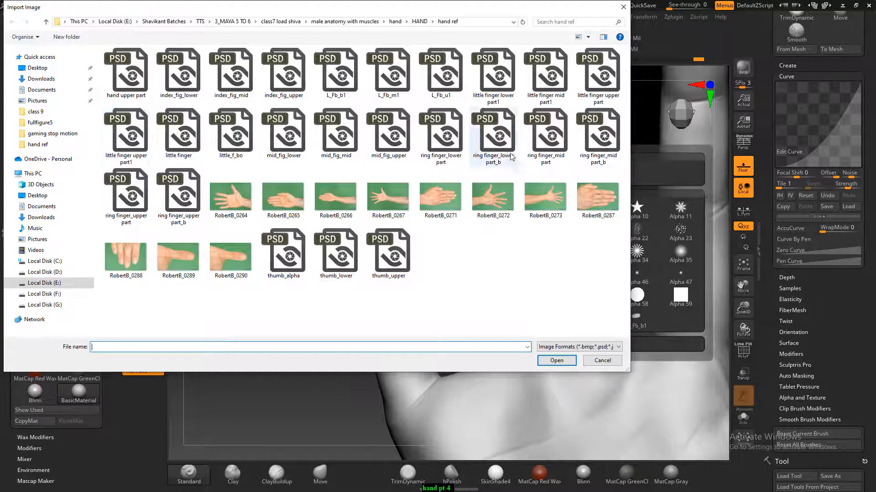
{"action": "left_click", "coordinate": [500, 141]}
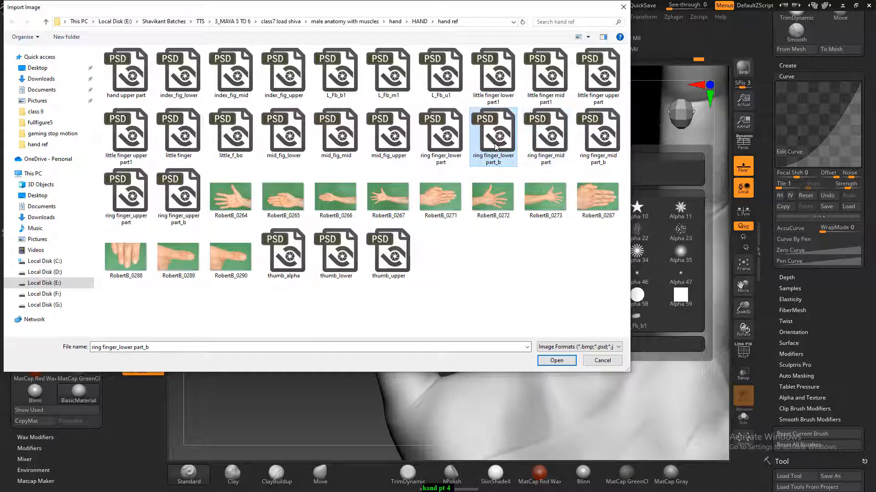
{"action": "double_click", "coordinate": [496, 145]}
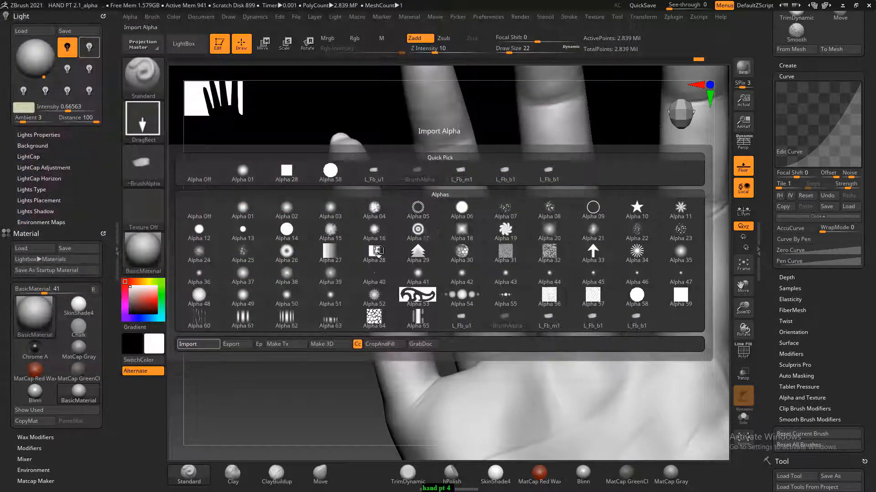
- Create a new sculpt layer above L_F_Inside_u and name it "ring_f_B"
{"action": "left_click_drag", "start_coordinate": [320, 370], "coordinate": [271, 330], "text": "alt"}
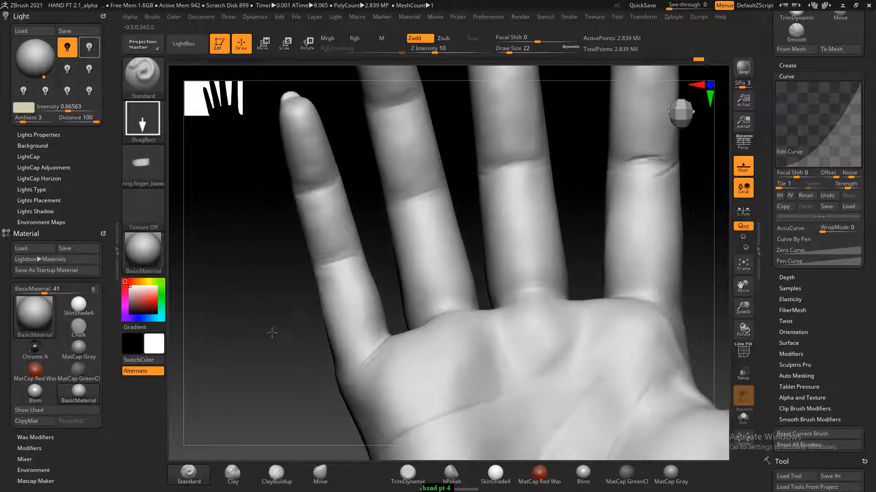
{"action": "left_click_drag", "start_coordinate": [768, 275], "coordinate": [757, 149]}
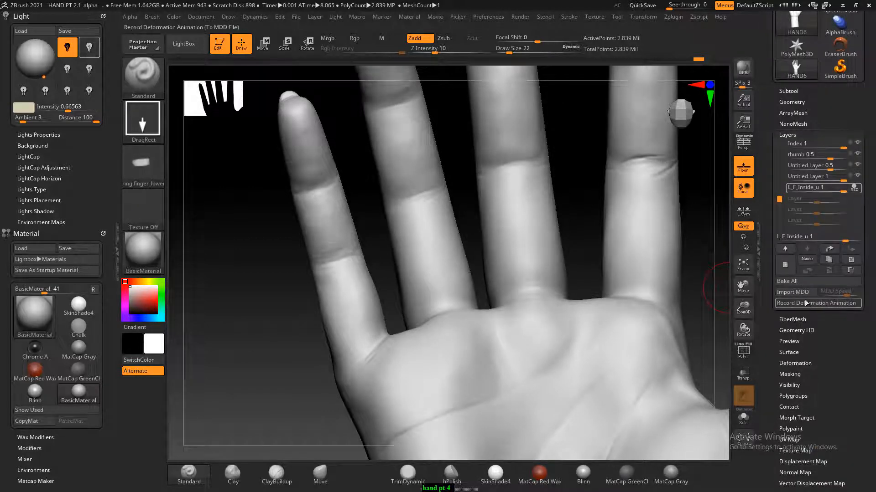
{"action": "left_click", "coordinate": [785, 266]}
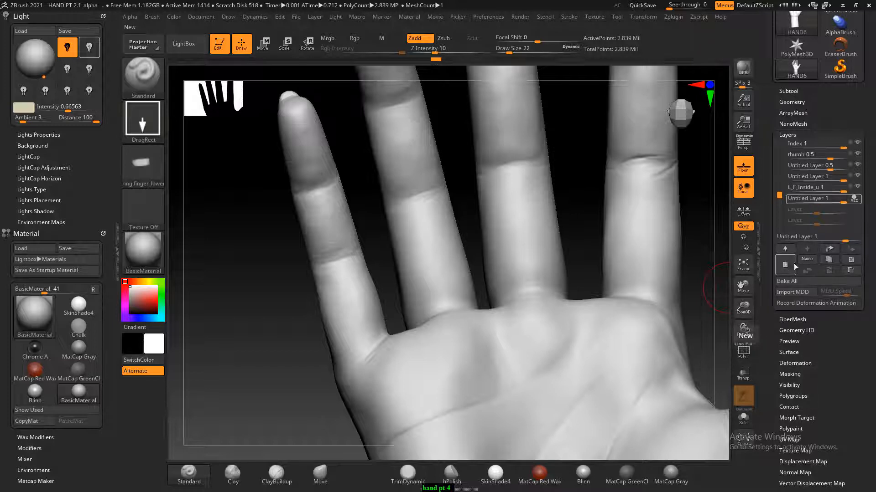
{"action": "left_click", "coordinate": [806, 259]}
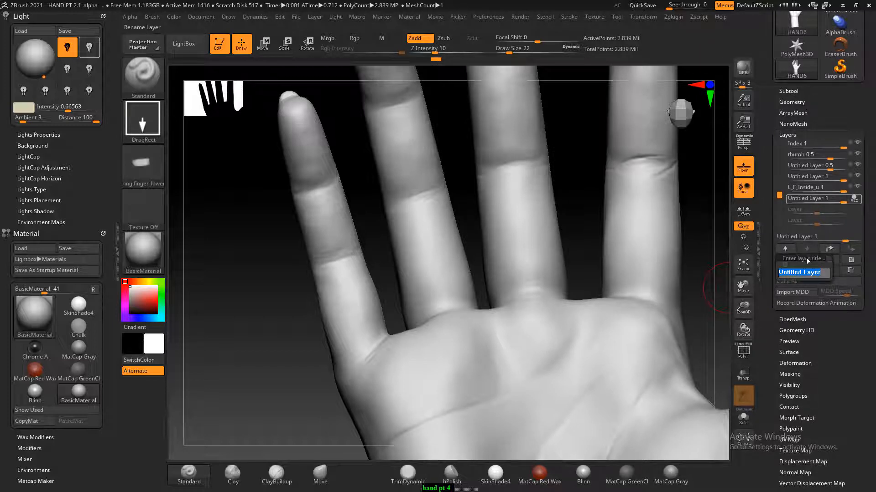
{"action": "type", "text": "ring"}
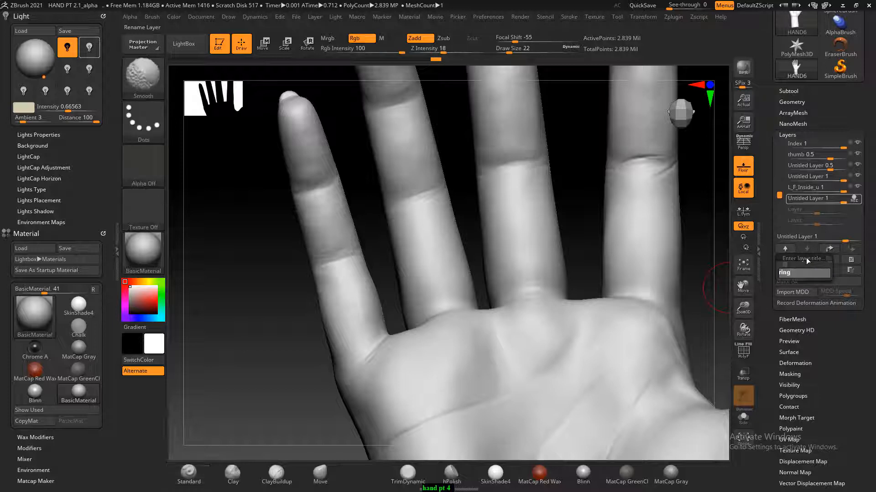
{"action": "type", "text": "_"}
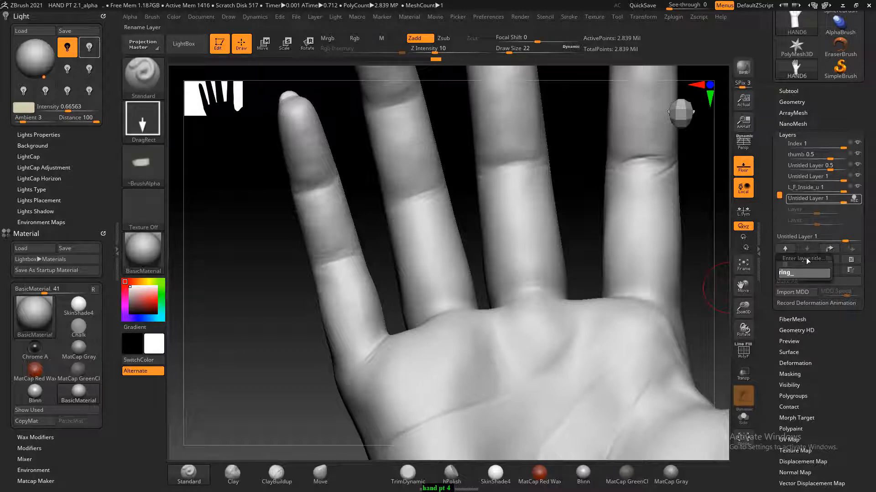
{"action": "type", "text": "f_"}
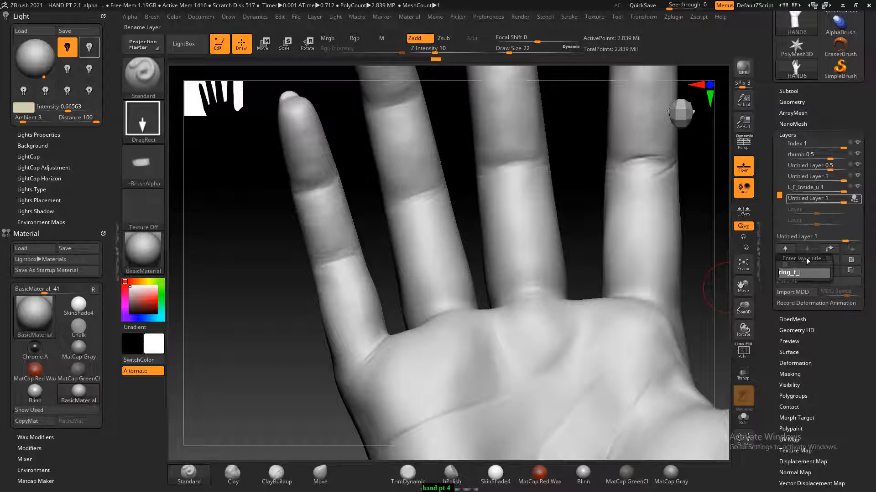
{"action": "key", "text": "shift"}
{"action": "type", "text": "B"}
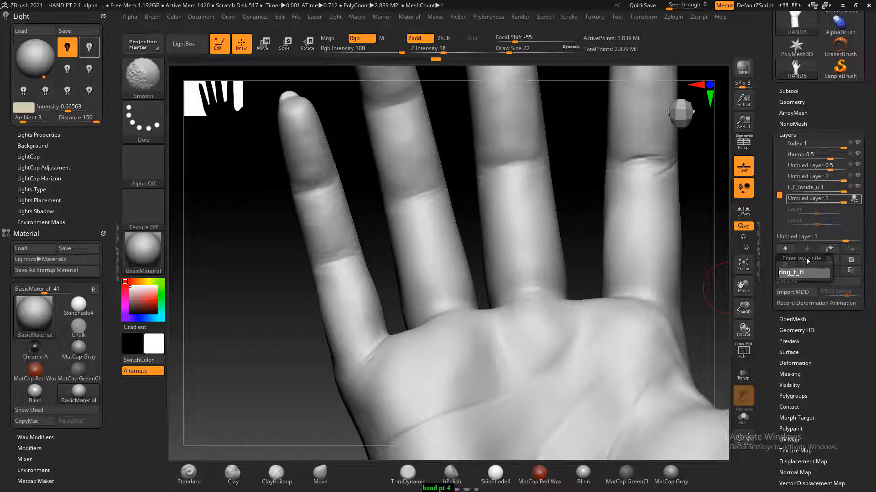
{"action": "key", "text": "Return"}
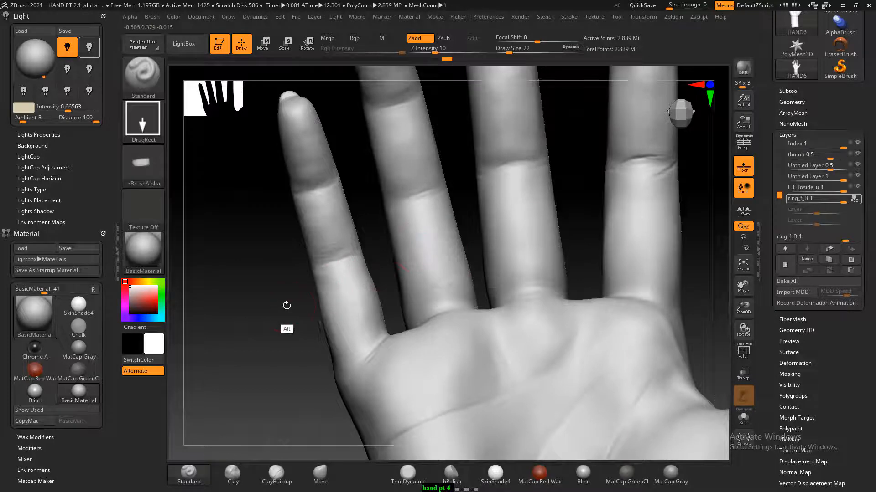
- Stamp the imported skin alpha onto the palm side of the ring finger's lower segment
{"action": "left_click_drag", "start_coordinate": [285, 305], "coordinate": [400, 252]}
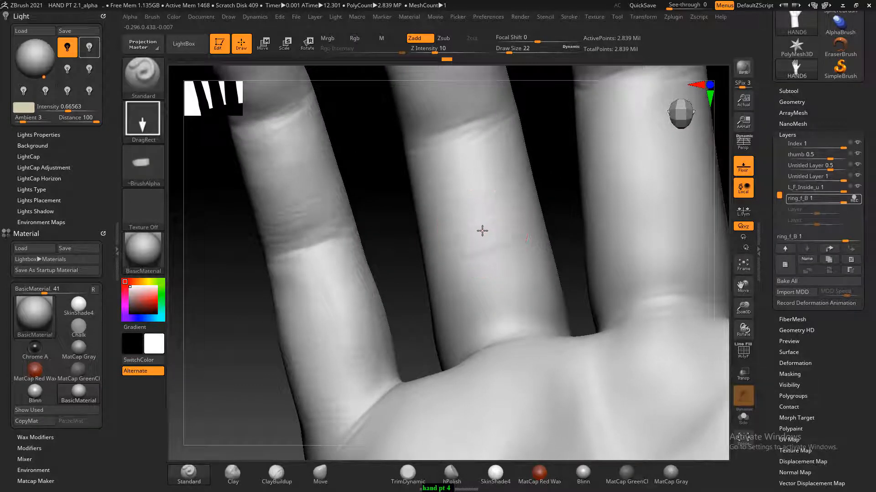
{"action": "left_click_drag", "start_coordinate": [560, 183], "coordinate": [539, 196]}
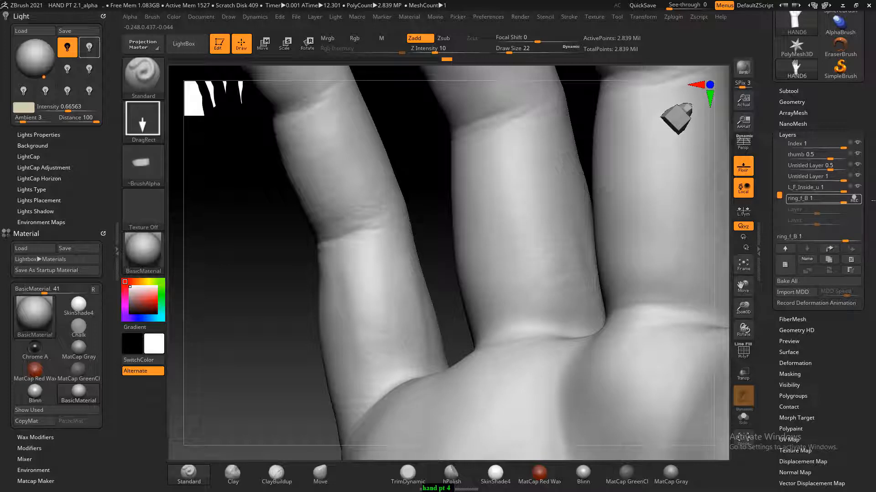
{"action": "left_click_drag", "start_coordinate": [430, 165], "coordinate": [469, 203]}
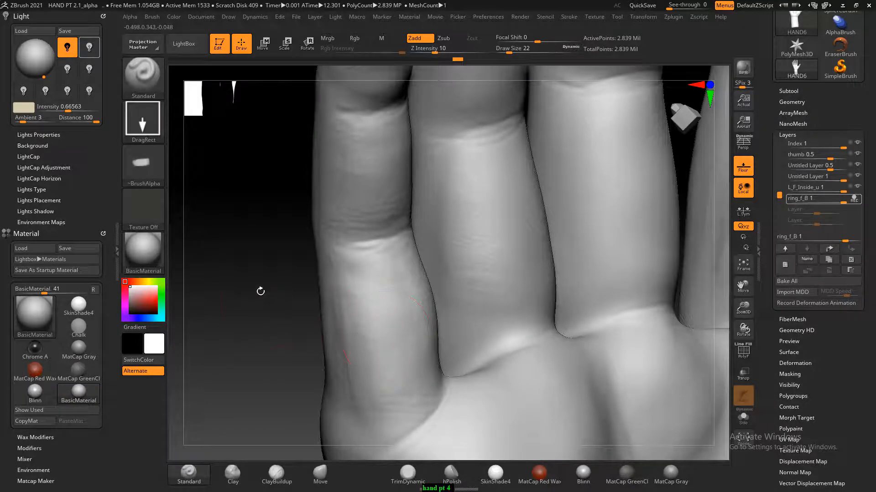
- Mask the palm side of the middle finger's lower segment and stamp more skin detail onto the ring finger's lower segment
{"action": "left_click_drag", "start_coordinate": [261, 291], "coordinate": [255, 302], "text": "alt"}
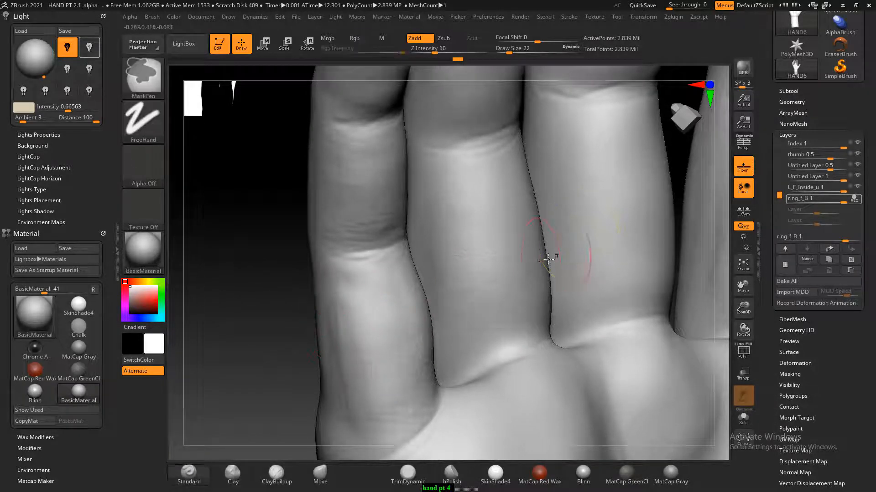
{"action": "mouse_move", "coordinate": [571, 130]}
{"action": "left_mouse_down", "text": "ctrl"}
{"action": "mouse_move", "coordinate": [593, 315]}
{"action": "mouse_move", "coordinate": [577, 154]}
{"action": "mouse_move", "coordinate": [575, 212]}
{"action": "mouse_move", "coordinate": [592, 294]}
{"action": "mouse_move", "coordinate": [581, 145]}
{"action": "left_mouse_up", "text": "ctrl"}
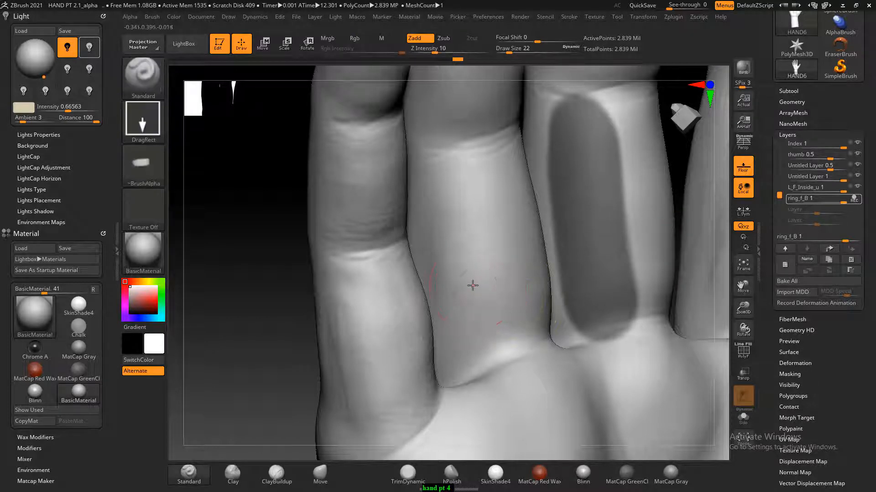
{"action": "left_click_drag", "start_coordinate": [473, 286], "coordinate": [472, 285]}
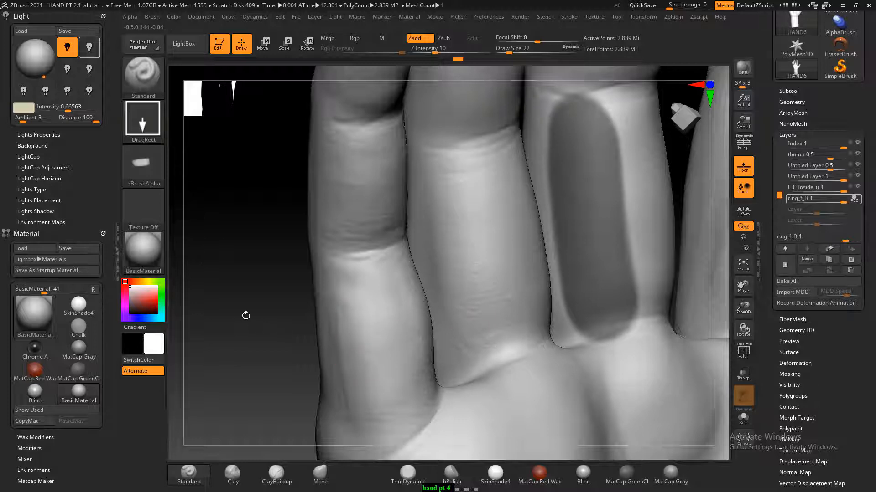
{"action": "left_click_drag", "start_coordinate": [247, 314], "coordinate": [524, 250]}
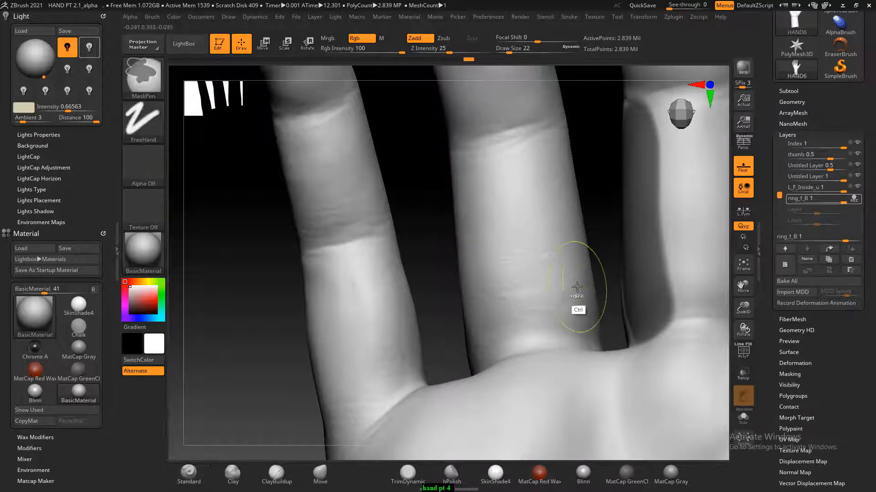
{"action": "key", "text": "ctrl+z"}
{"action": "left_click_drag", "start_coordinate": [525, 298], "coordinate": [523, 298]}
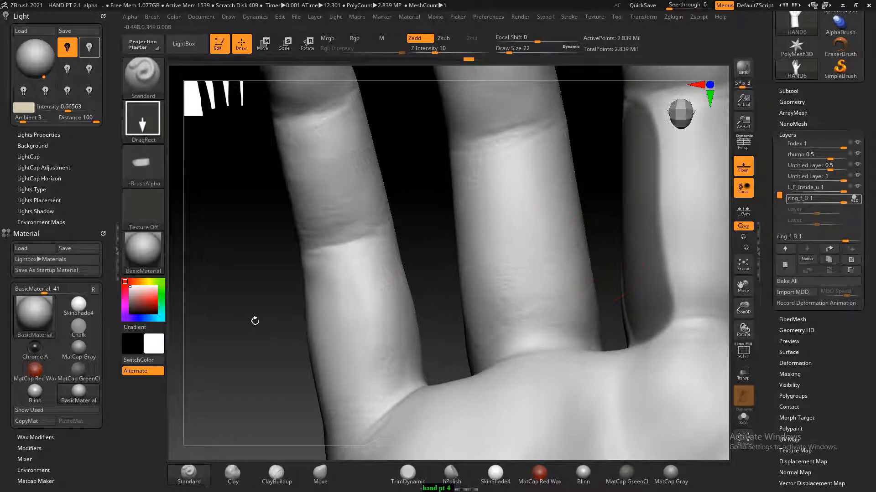
- Import "ring finger_mid part_b" as the Standard brush's alpha
{"action": "left_click_drag", "start_coordinate": [254, 321], "coordinate": [391, 262]}
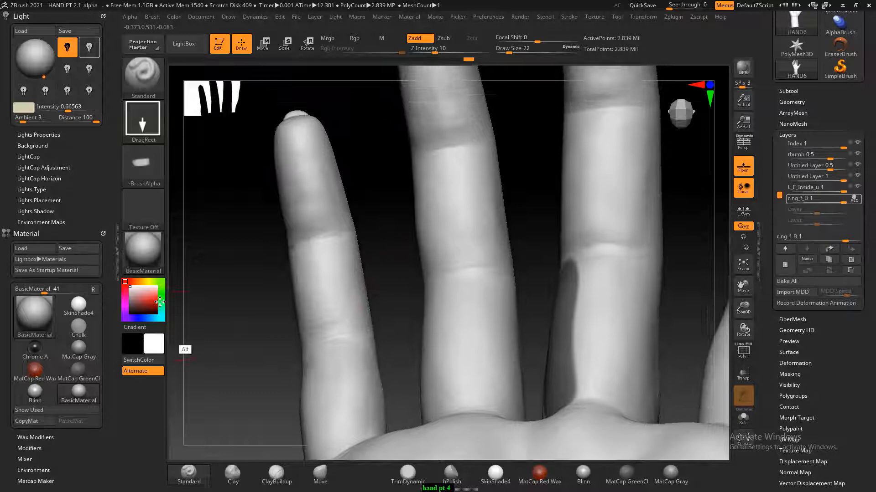
{"action": "left_click", "coordinate": [149, 163]}
{"action": "left_click", "coordinate": [202, 346]}
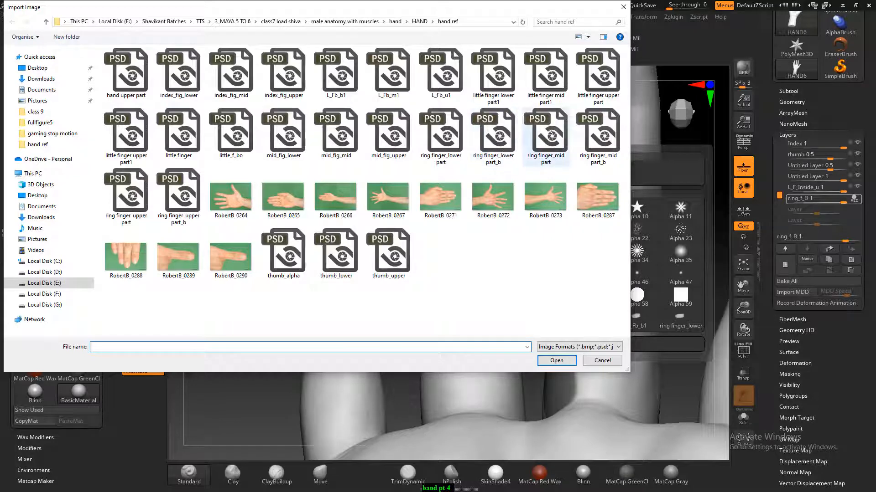
{"action": "double_click", "coordinate": [604, 147]}
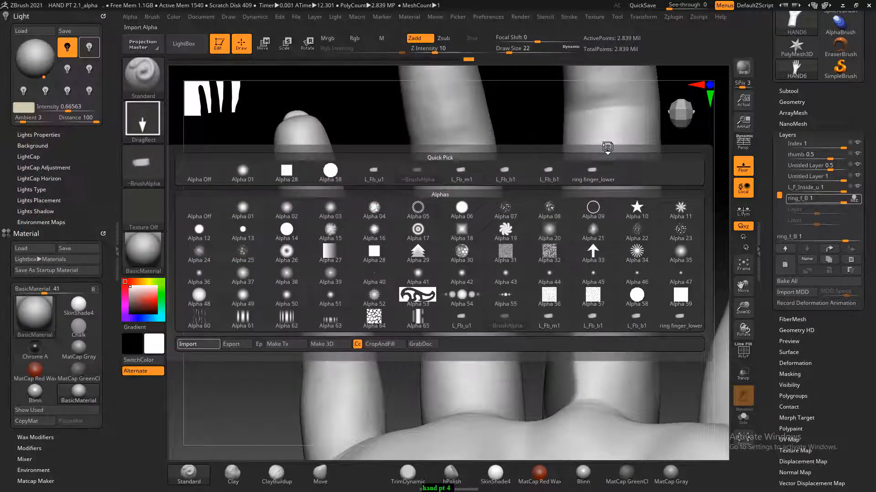
- Mask bands across the ring finger beyond both ends of its middle segment, and mask the neighbouring side of the little finger
{"action": "mouse_move", "coordinate": [526, 207]}
{"action": "left_mouse_down"}
{"action": "mouse_move", "coordinate": [518, 187]}
{"action": "mouse_move", "coordinate": [517, 201]}
{"action": "left_mouse_up"}
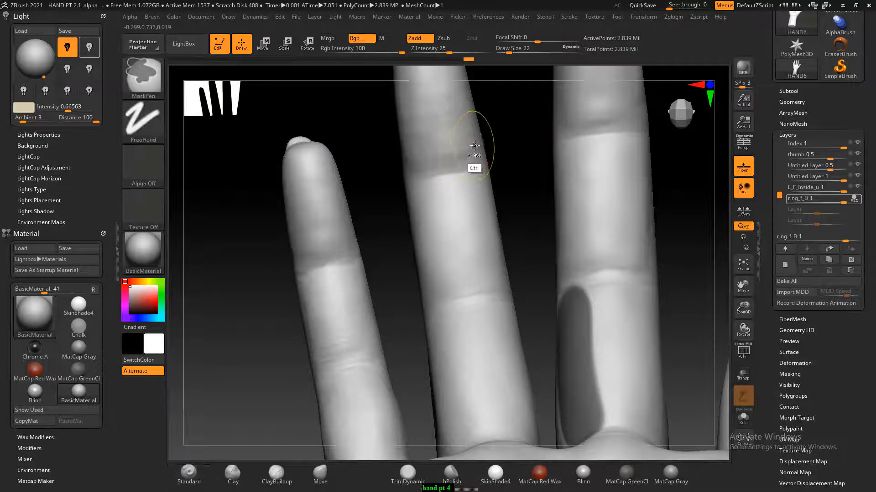
{"action": "mouse_move", "coordinate": [474, 146]}
{"action": "left_mouse_down", "text": "ctrl"}
{"action": "mouse_move", "coordinate": [427, 153]}
{"action": "mouse_move", "coordinate": [472, 167]}
{"action": "mouse_move", "coordinate": [405, 183]}
{"action": "left_mouse_up", "text": "ctrl"}
{"action": "mouse_move", "coordinate": [502, 342]}
{"action": "left_mouse_down", "text": "ctrl"}
{"action": "mouse_move", "coordinate": [442, 354]}
{"action": "mouse_move", "coordinate": [504, 332]}
{"action": "mouse_move", "coordinate": [487, 336]}
{"action": "left_mouse_up", "text": "ctrl"}
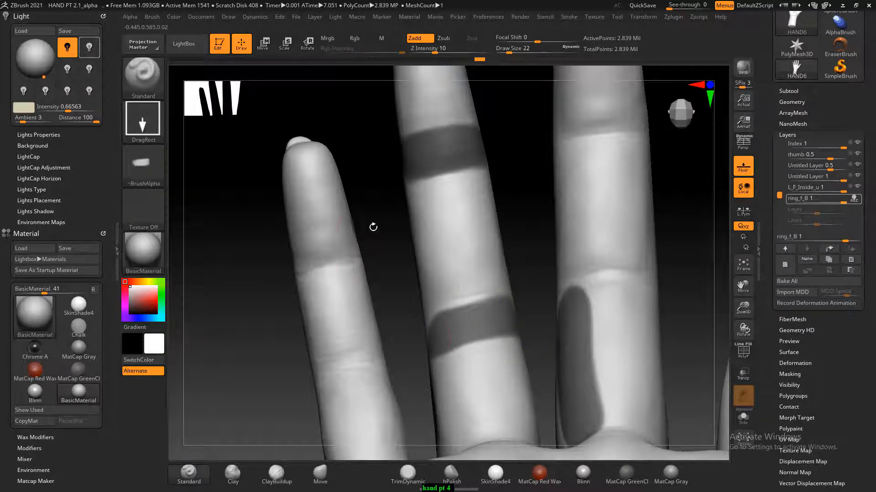
{"action": "left_click_drag", "start_coordinate": [373, 226], "coordinate": [347, 215]}
{"action": "mouse_move", "coordinate": [337, 199]}
{"action": "left_mouse_down", "text": "ctrl"}
{"action": "mouse_move", "coordinate": [326, 152]}
{"action": "mouse_move", "coordinate": [361, 335]}
{"action": "mouse_move", "coordinate": [320, 134]}
{"action": "mouse_move", "coordinate": [372, 386]}
{"action": "left_mouse_up", "text": "ctrl"}
- Stamp the middle-part skin alpha onto the palm side of the ring finger between the two masked bands
{"action": "mouse_move", "coordinate": [369, 182]}
{"action": "left_mouse_down"}
{"action": "mouse_move", "coordinate": [382, 164]}
{"action": "mouse_move", "coordinate": [450, 215]}
{"action": "left_mouse_up"}
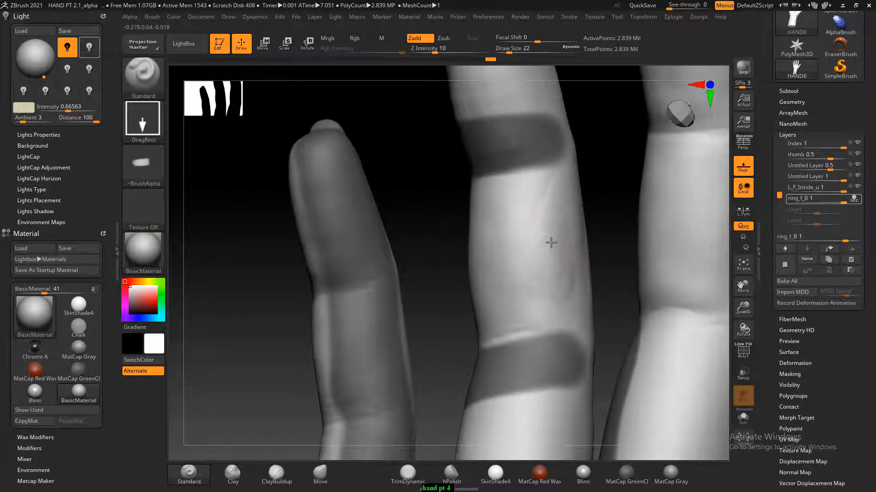
{"action": "mouse_move", "coordinate": [620, 220]}
{"action": "left_mouse_down"}
{"action": "mouse_move", "coordinate": [618, 190]}
{"action": "mouse_move", "coordinate": [607, 209]}
{"action": "left_mouse_up"}
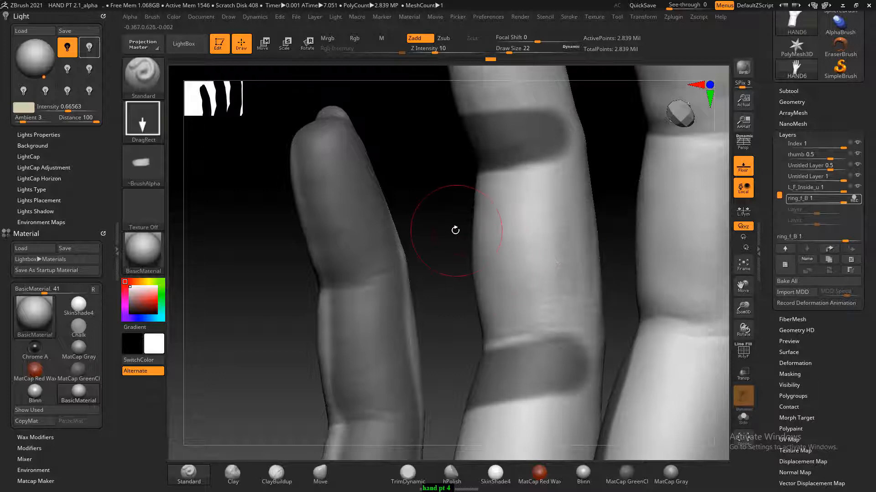
{"action": "mouse_move", "coordinate": [455, 230]}
{"action": "left_mouse_down"}
{"action": "mouse_move", "coordinate": [487, 227]}
{"action": "mouse_move", "coordinate": [467, 251]}
{"action": "left_mouse_up"}
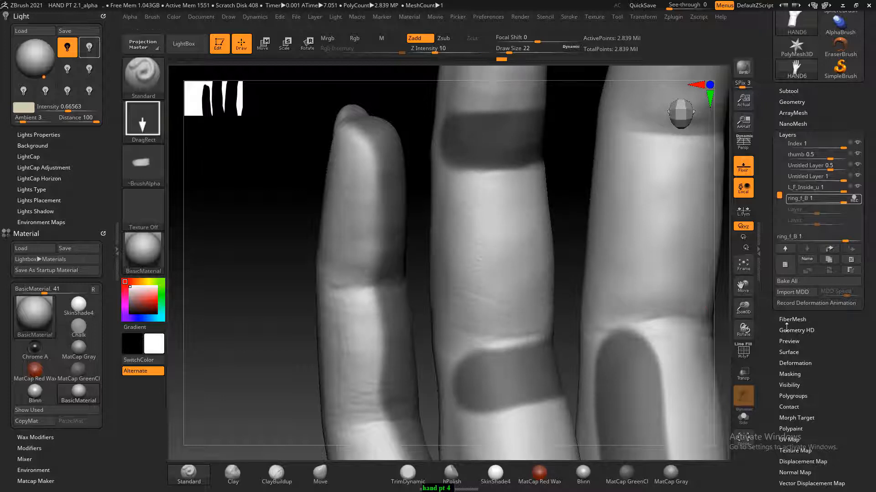
{"action": "mouse_move", "coordinate": [572, 214]}
{"action": "left_mouse_down"}
{"action": "mouse_move", "coordinate": [510, 268]}
{"action": "mouse_move", "coordinate": [520, 256]}
{"action": "left_mouse_up"}
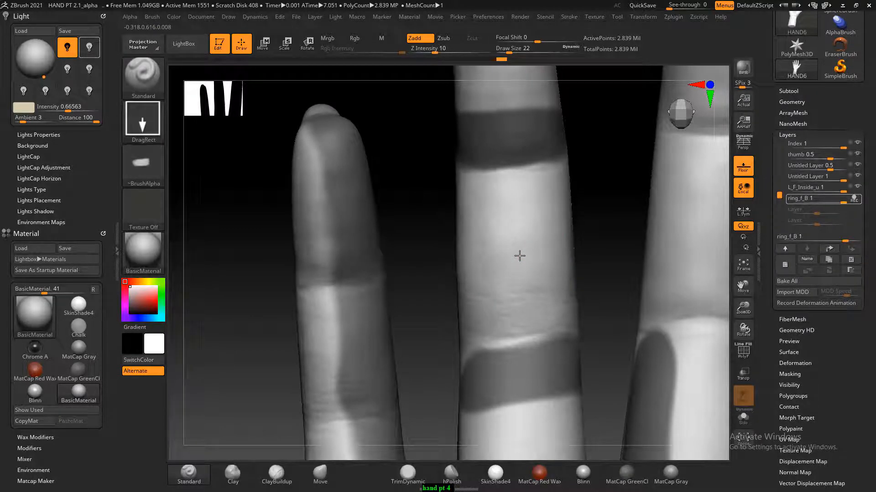
{"action": "left_click_drag", "start_coordinate": [614, 271], "coordinate": [604, 273]}
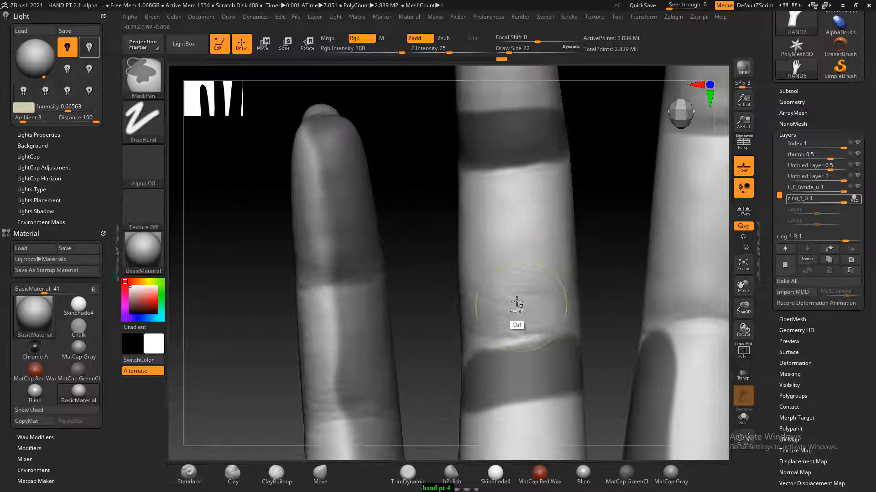
{"action": "key", "text": "ctrl+z"}
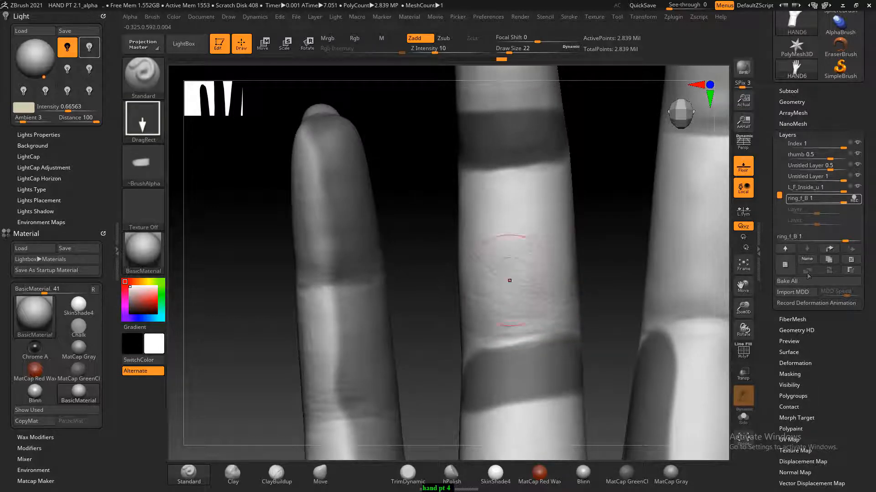
{"action": "left_click_drag", "start_coordinate": [613, 246], "coordinate": [570, 259], "text": "alt"}
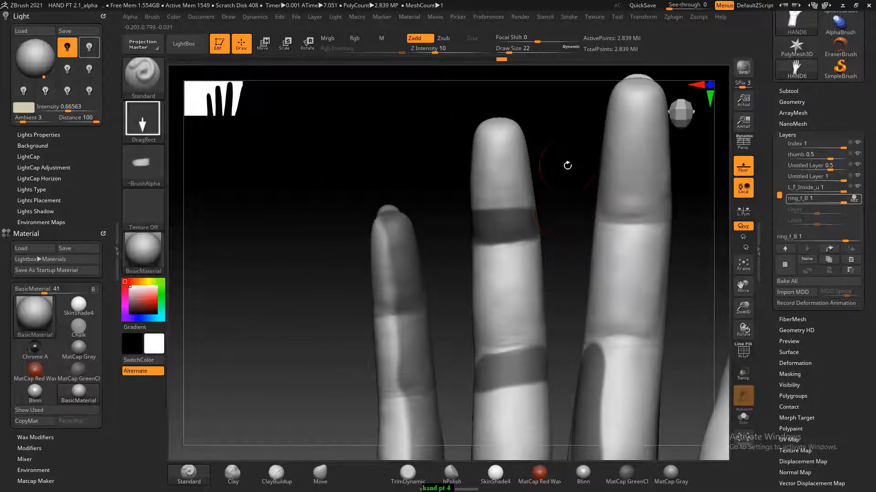
- Mask the middle finger's upper and middle segments and clear the two mask bands from the ring finger
{"action": "left_click_drag", "start_coordinate": [568, 166], "coordinate": [615, 141]}
{"action": "mouse_move", "coordinate": [619, 109]}
{"action": "left_mouse_down", "text": "ctrl"}
{"action": "mouse_move", "coordinate": [577, 353]}
{"action": "mouse_move", "coordinate": [620, 109]}
{"action": "mouse_move", "coordinate": [583, 288]}
{"action": "mouse_move", "coordinate": [606, 151]}
{"action": "left_mouse_up", "text": "ctrl"}
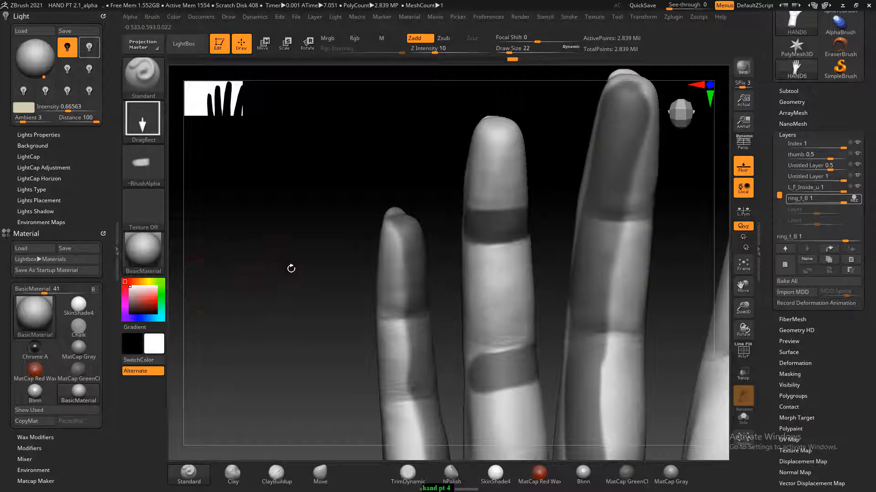
{"action": "left_click", "coordinate": [551, 215], "text": "ctrl"}
{"action": "left_click", "coordinate": [555, 200], "text": "ctrl"}
{"action": "mouse_move", "coordinate": [557, 197]}
{"action": "left_mouse_down", "text": "ctrl"}
{"action": "mouse_move", "coordinate": [539, 209]}
{"action": "mouse_move", "coordinate": [481, 211]}
{"action": "mouse_move", "coordinate": [521, 213]}
{"action": "mouse_move", "coordinate": [475, 211]}
{"action": "mouse_move", "coordinate": [520, 215]}
{"action": "left_mouse_up", "text": "ctrl"}
{"action": "key", "text": "ctrl+z"}
- Smooth the crease on the lower part of the ring finger's upper segment, setting the draw size to 18
{"action": "mouse_move", "coordinate": [537, 186]}
{"action": "left_mouse_down"}
{"action": "mouse_move", "coordinate": [551, 172]}
{"action": "mouse_move", "coordinate": [546, 177]}
{"action": "mouse_move", "coordinate": [579, 182]}
{"action": "mouse_move", "coordinate": [566, 216]}
{"action": "left_mouse_up"}
{"action": "key", "text": "shift"}
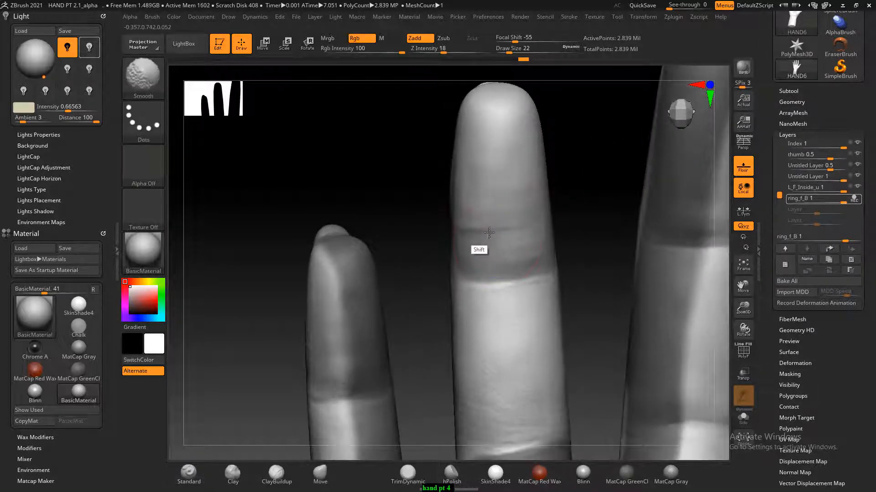
{"action": "mouse_move", "coordinate": [489, 233]}
{"action": "left_mouse_down", "text": "shift"}
{"action": "mouse_move", "coordinate": [511, 236]}
{"action": "mouse_move", "coordinate": [509, 227]}
{"action": "left_mouse_up", "text": "shift"}
{"action": "left_click_drag", "start_coordinate": [563, 195], "coordinate": [506, 231]}
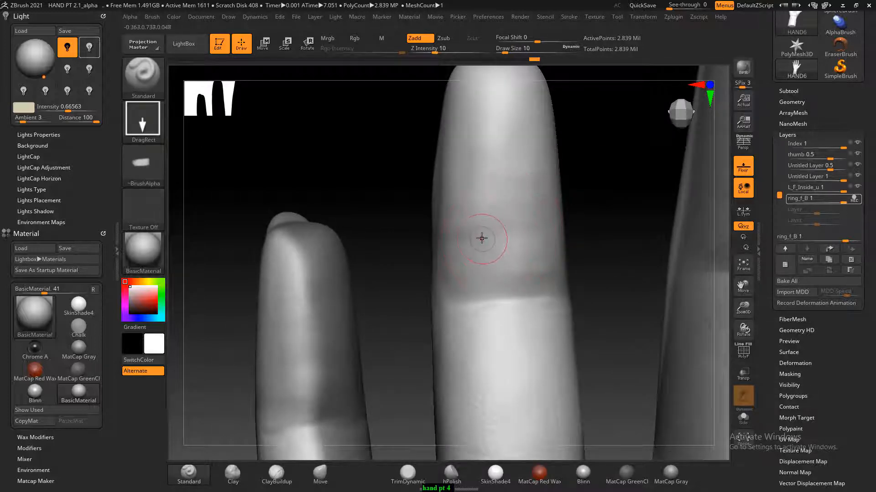
{"action": "key", "text": "bracketright"}
{"action": "key", "text": "bracketright"}
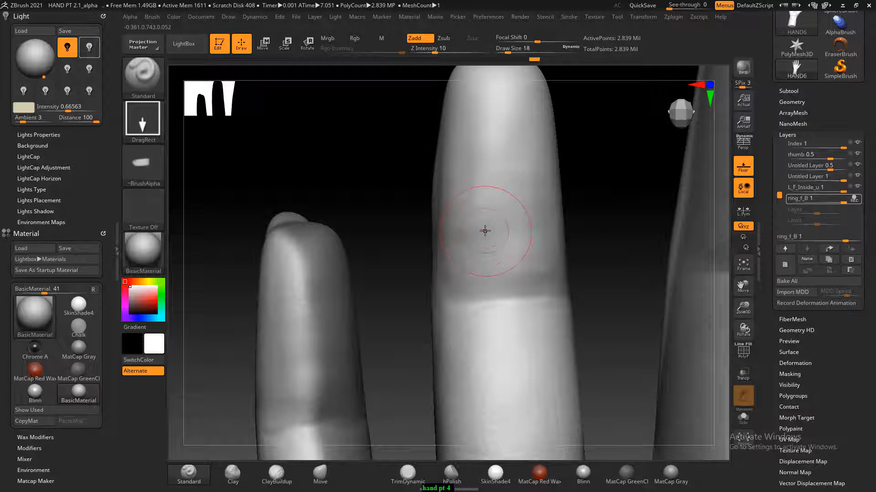
{"action": "key", "text": "shift"}
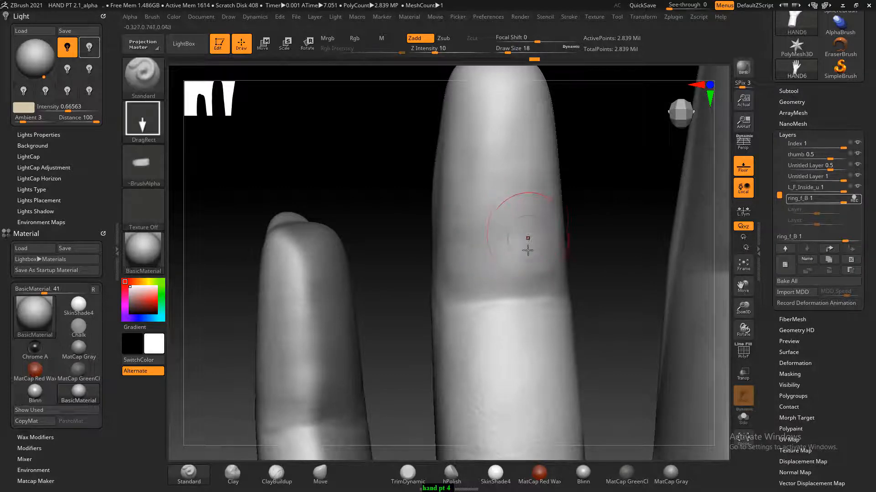
- Import "ring finger_upper part_b" as the Standard brush's alpha
{"action": "left_click", "coordinate": [155, 173]}
{"action": "left_click", "coordinate": [198, 341]}
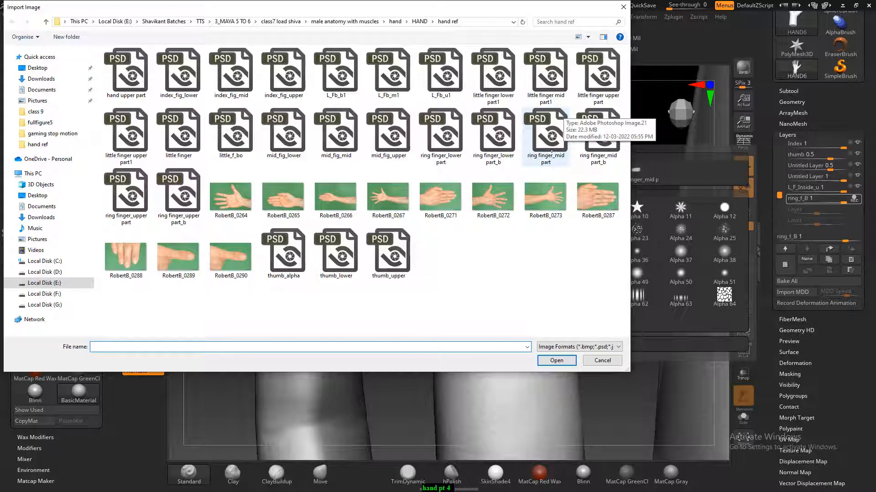
{"action": "double_click", "coordinate": [180, 202]}
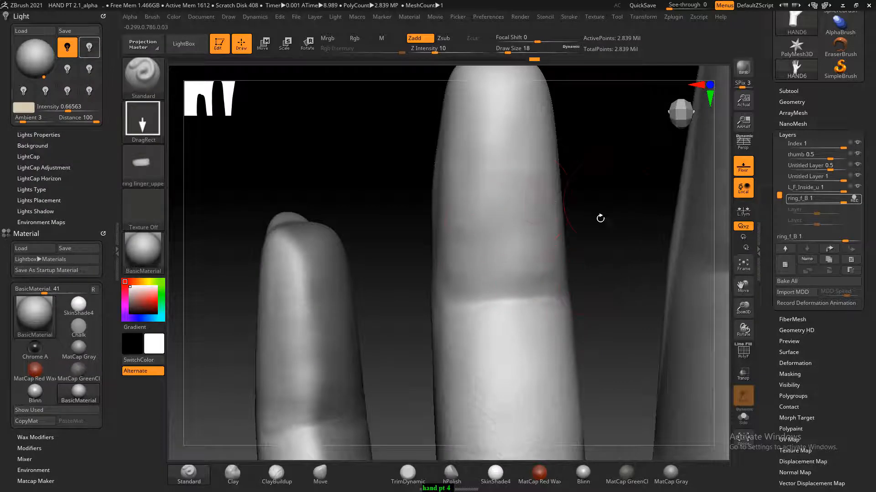
- Stamp the upper-part skin alpha onto the palm side and flanks of the ring finger's upper segment
{"action": "mouse_move", "coordinate": [600, 219]}
{"action": "left_mouse_down"}
{"action": "mouse_move", "coordinate": [610, 197]}
{"action": "mouse_move", "coordinate": [560, 260]}
{"action": "mouse_move", "coordinate": [481, 240]}
{"action": "left_mouse_up"}
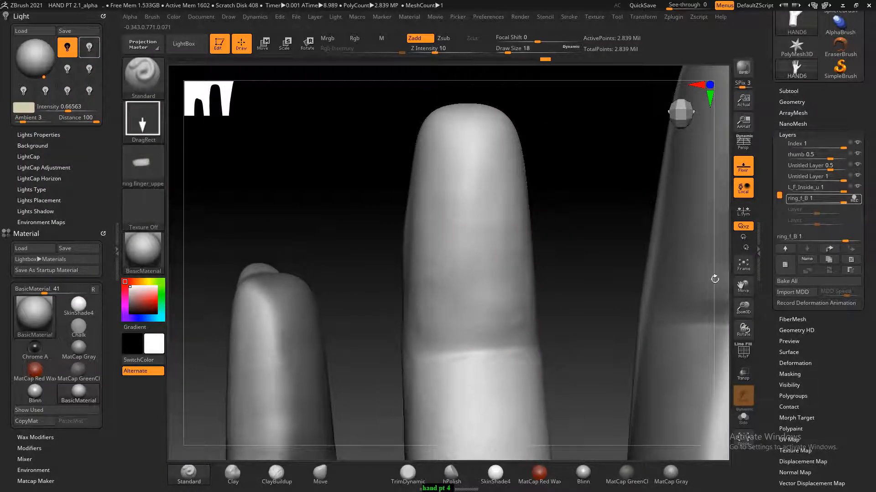
{"action": "mouse_move", "coordinate": [582, 244]}
{"action": "left_mouse_down"}
{"action": "mouse_move", "coordinate": [627, 222]}
{"action": "mouse_move", "coordinate": [588, 219]}
{"action": "left_mouse_up"}
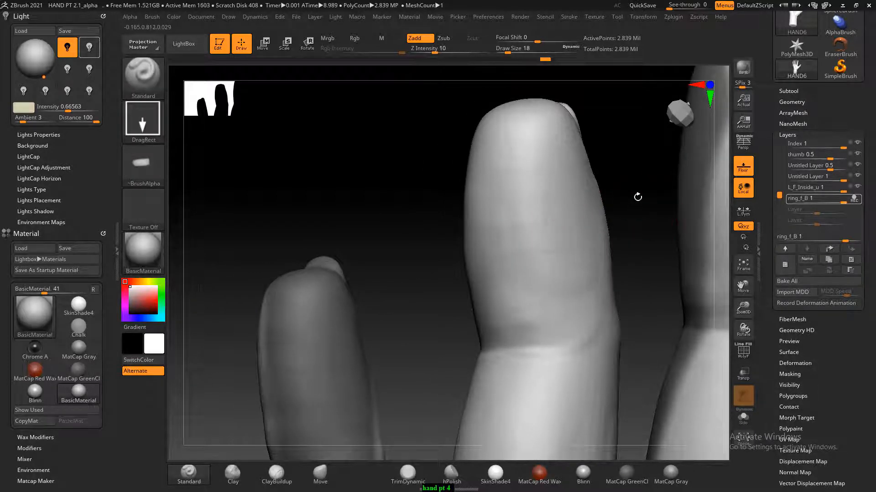
{"action": "left_click_drag", "start_coordinate": [638, 197], "coordinate": [637, 199]}
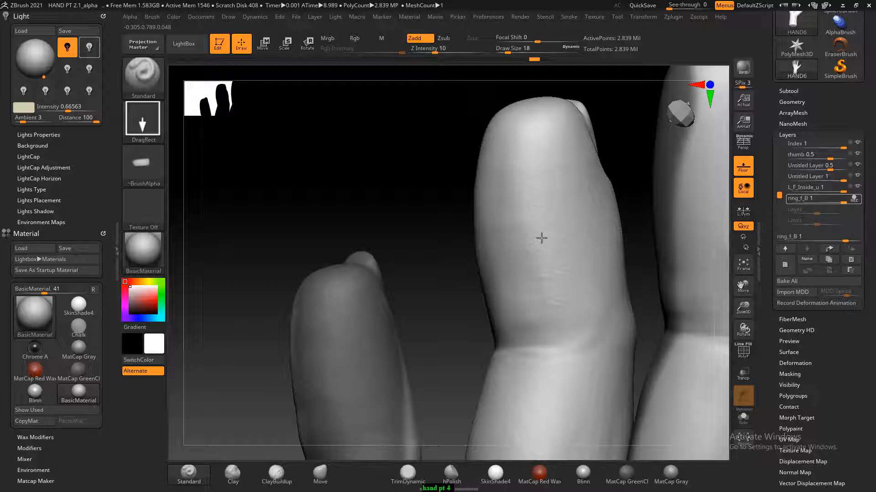
{"action": "left_click_drag", "start_coordinate": [450, 201], "coordinate": [466, 219]}
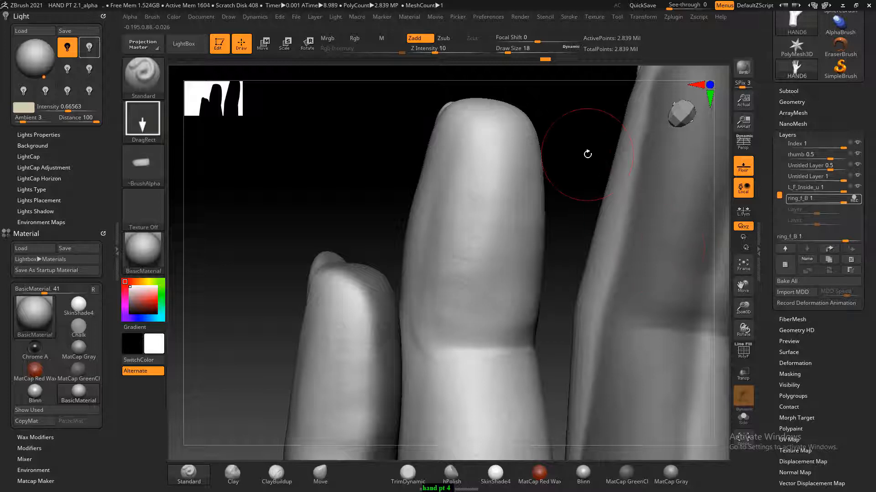
{"action": "left_click_drag", "start_coordinate": [586, 146], "coordinate": [572, 182]}
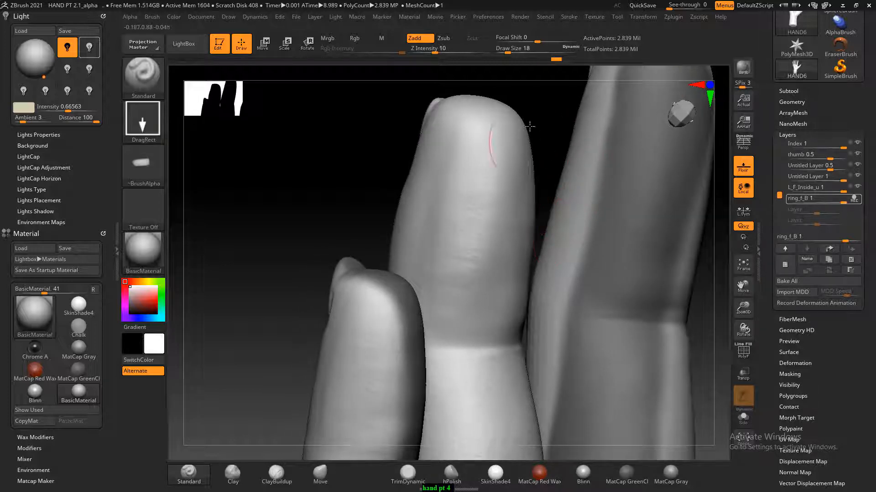
{"action": "mouse_move", "coordinate": [529, 125]}
{"action": "left_mouse_down"}
{"action": "mouse_move", "coordinate": [539, 107]}
{"action": "mouse_move", "coordinate": [532, 120]}
{"action": "left_mouse_up"}
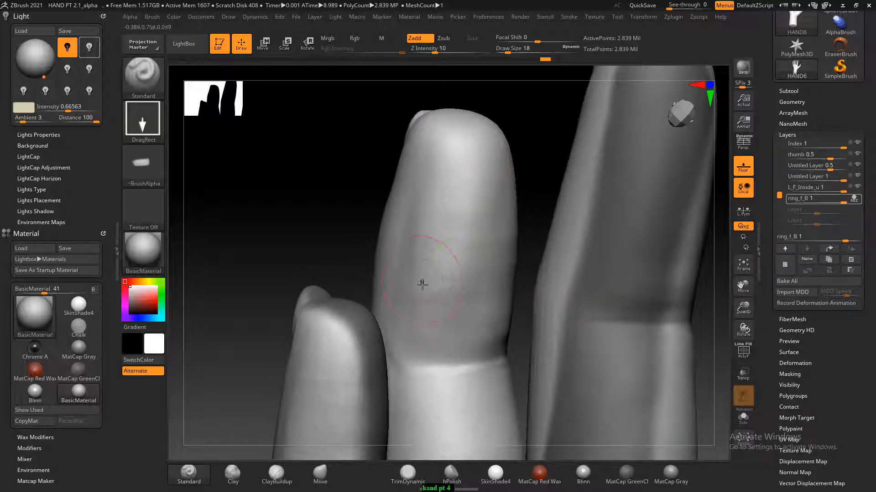
- Stamp the brush alpha onto the ring fingertip's pad on the ring_f_B layer, and compare the finger without and with that detail
{"action": "key", "text": "ctrl"}
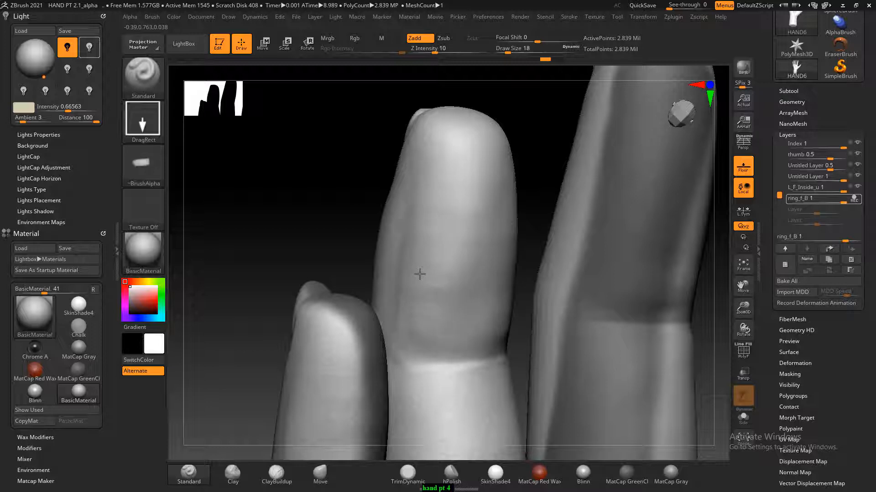
{"action": "left_click_drag", "start_coordinate": [549, 167], "coordinate": [483, 264]}
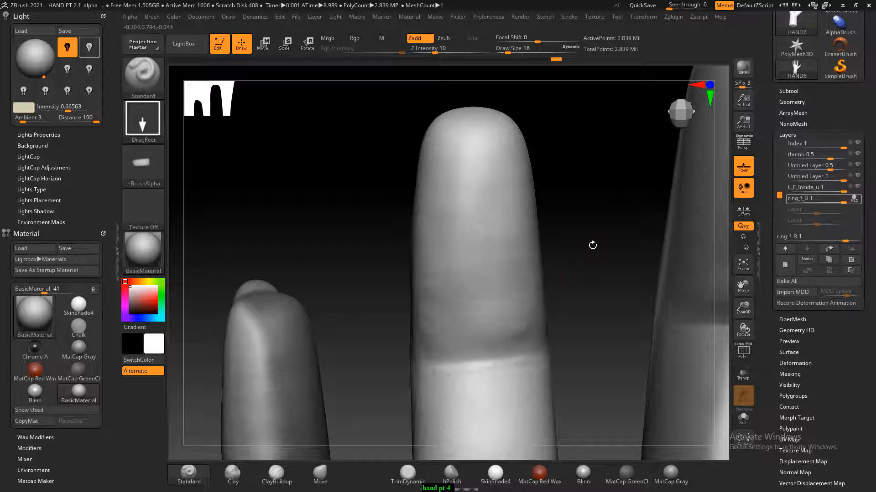
{"action": "left_click_drag", "start_coordinate": [593, 245], "coordinate": [578, 254]}
{"action": "key", "text": "ctrl+z"}
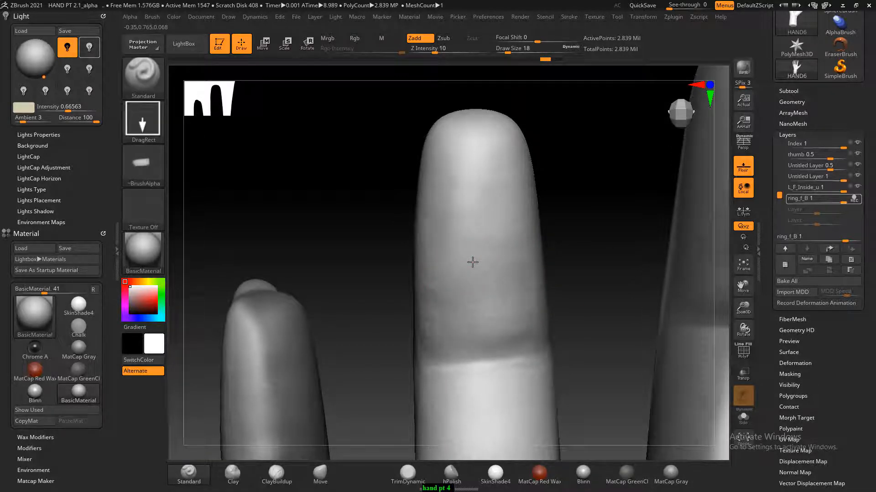
{"action": "key", "text": "ctrl+shift+z"}
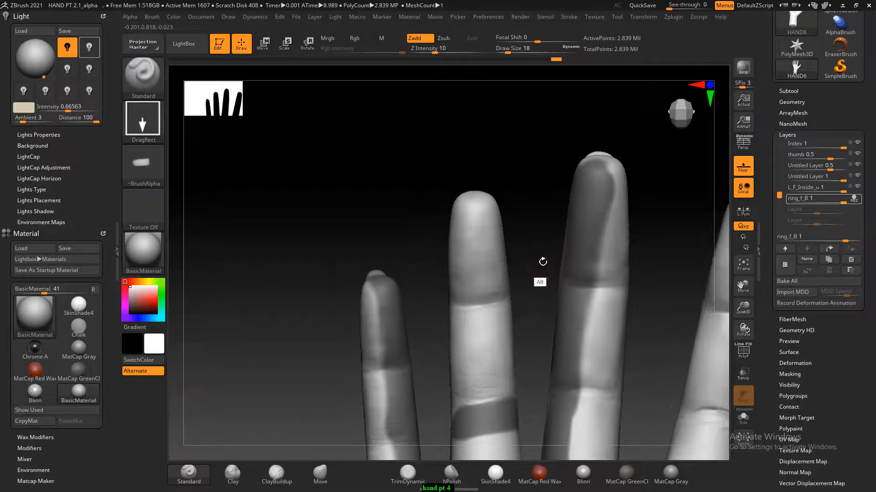
- Smooth the surface between the bases of the ring and middle fingers and review the palm side of all four fingers
{"action": "key", "text": "ctrl"}
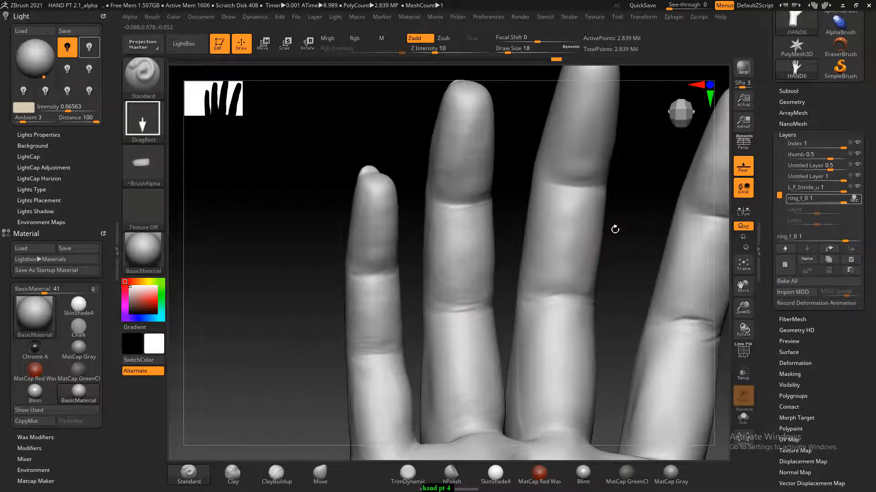
{"action": "left_click_drag", "start_coordinate": [625, 225], "coordinate": [611, 221], "text": "alt"}
{"action": "mouse_move", "coordinate": [505, 363]}
{"action": "left_mouse_down", "text": "shift"}
{"action": "mouse_move", "coordinate": [503, 412]}
{"action": "mouse_move", "coordinate": [514, 362]}
{"action": "left_mouse_up", "text": "shift"}
{"action": "mouse_move", "coordinate": [605, 321]}
{"action": "left_mouse_down", "text": "alt"}
{"action": "mouse_move", "coordinate": [569, 188]}
{"action": "mouse_move", "coordinate": [476, 250]}
{"action": "left_mouse_up", "text": "alt"}
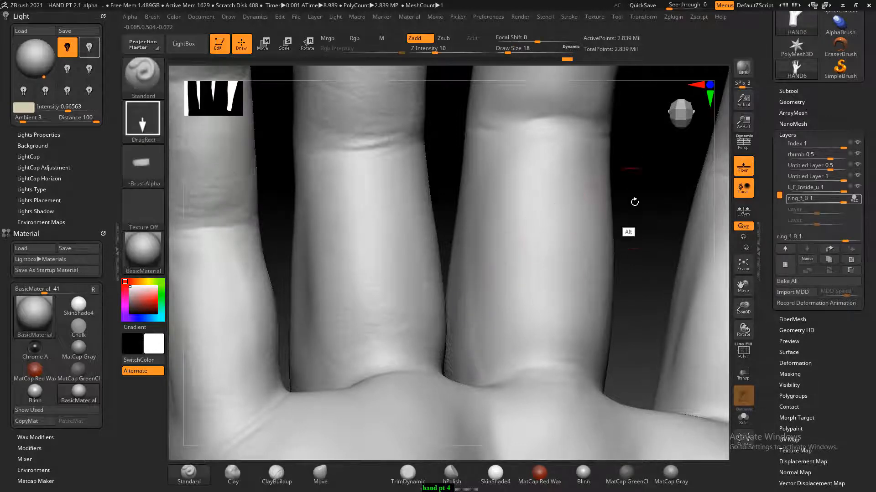
{"action": "mouse_move", "coordinate": [647, 182]}
{"action": "left_mouse_down", "text": "alt"}
{"action": "mouse_move", "coordinate": [641, 190]}
{"action": "mouse_move", "coordinate": [592, 160]}
{"action": "mouse_move", "coordinate": [522, 251]}
{"action": "mouse_move", "coordinate": [533, 216]}
{"action": "left_mouse_up", "text": "alt"}
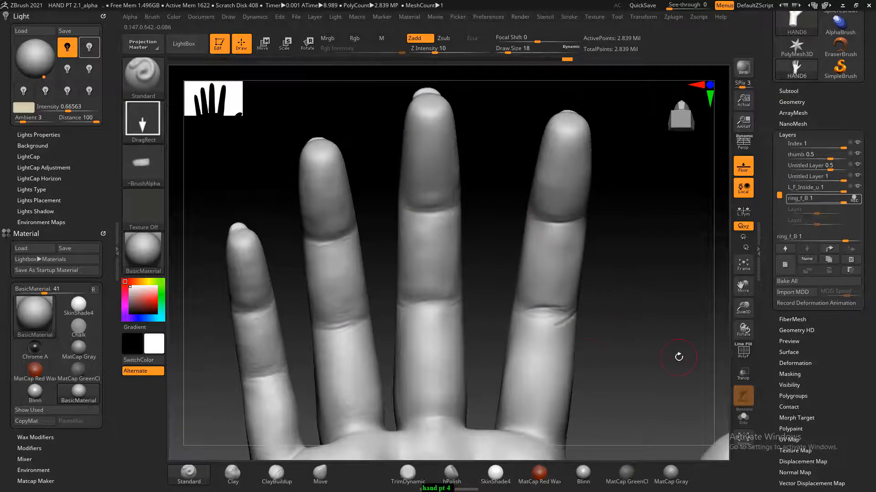
- Switch to Photoshop and reposition Layer 6 so the middle finger's lower segment fills the opening in Layer 2, hiding Layer 2 while aligning
{"action": "key", "text": "alt+Tab"}
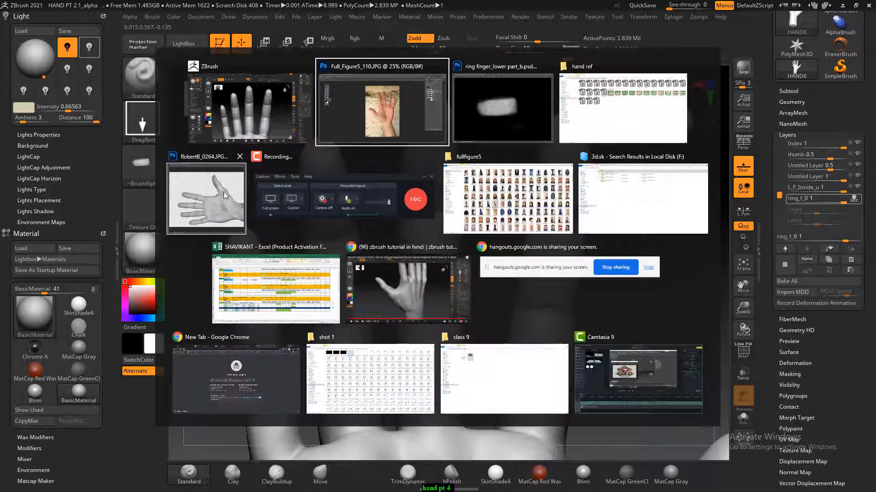
{"action": "left_click", "coordinate": [362, 114]}
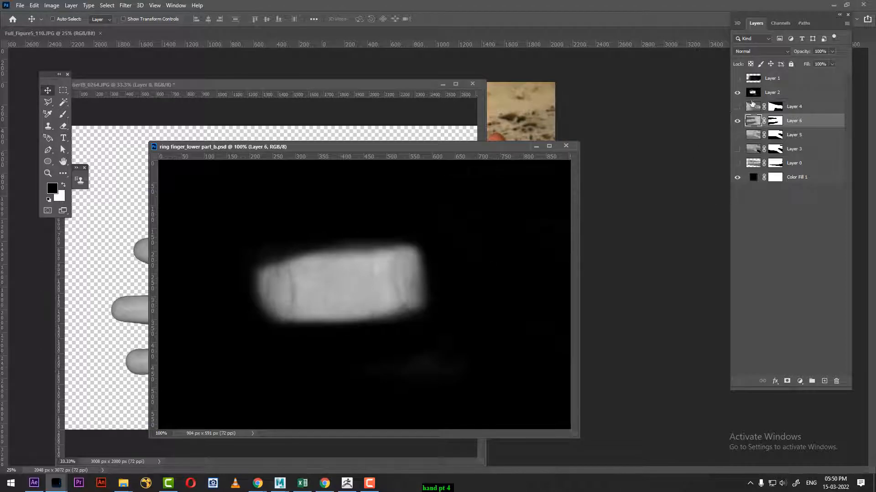
{"action": "left_click", "coordinate": [737, 93]}
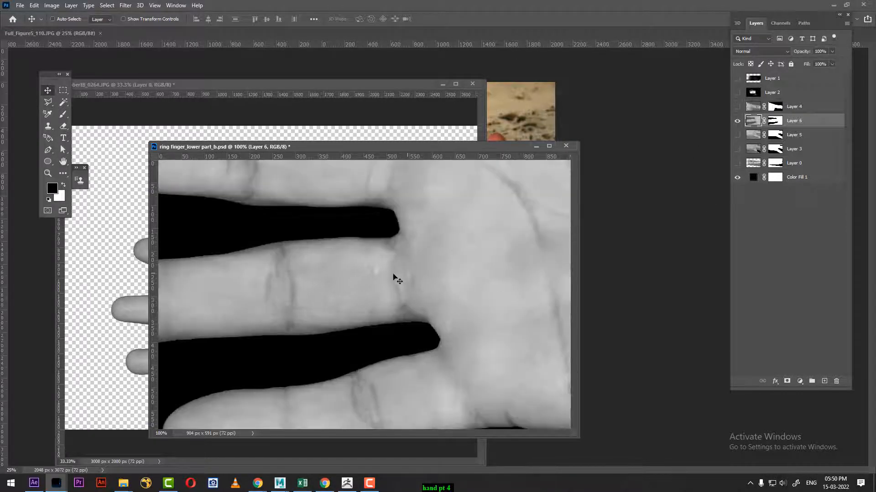
{"action": "left_click_drag", "start_coordinate": [410, 267], "coordinate": [455, 408]}
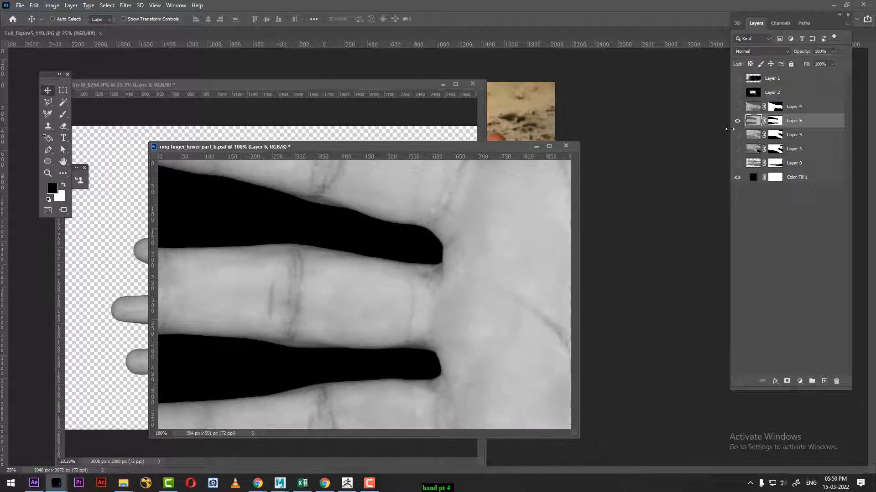
{"action": "left_click", "coordinate": [737, 92]}
{"action": "left_click_drag", "start_coordinate": [465, 286], "coordinate": [443, 269]}
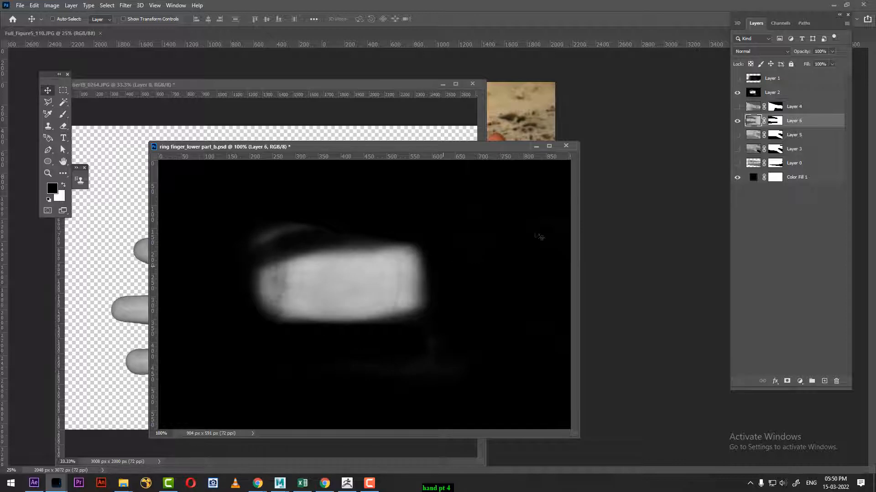
- On Layer 2, erase around the opening to uncover the full lower finger segment, and clean its outer edges with a soft black brush
{"action": "left_click", "coordinate": [777, 94]}
{"action": "key", "text": "e"}
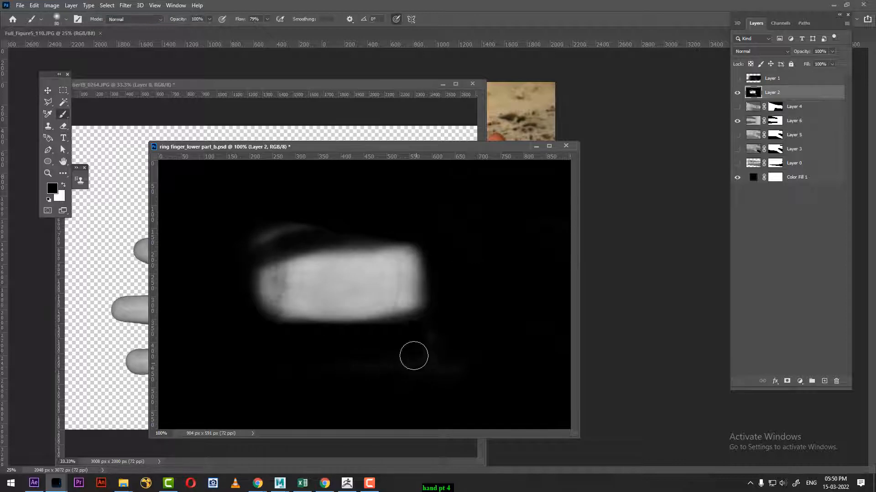
{"action": "mouse_move", "coordinate": [392, 279]}
{"action": "left_mouse_down"}
{"action": "mouse_move", "coordinate": [294, 259]}
{"action": "mouse_move", "coordinate": [283, 245]}
{"action": "mouse_move", "coordinate": [299, 254]}
{"action": "mouse_move", "coordinate": [389, 256]}
{"action": "mouse_move", "coordinate": [409, 295]}
{"action": "mouse_move", "coordinate": [342, 309]}
{"action": "mouse_move", "coordinate": [401, 308]}
{"action": "mouse_move", "coordinate": [405, 268]}
{"action": "mouse_move", "coordinate": [418, 280]}
{"action": "mouse_move", "coordinate": [406, 313]}
{"action": "mouse_move", "coordinate": [416, 256]}
{"action": "mouse_move", "coordinate": [404, 249]}
{"action": "left_mouse_up"}
{"action": "mouse_move", "coordinate": [325, 239]}
{"action": "left_mouse_down"}
{"action": "mouse_move", "coordinate": [273, 254]}
{"action": "mouse_move", "coordinate": [288, 309]}
{"action": "mouse_move", "coordinate": [280, 238]}
{"action": "left_mouse_up"}
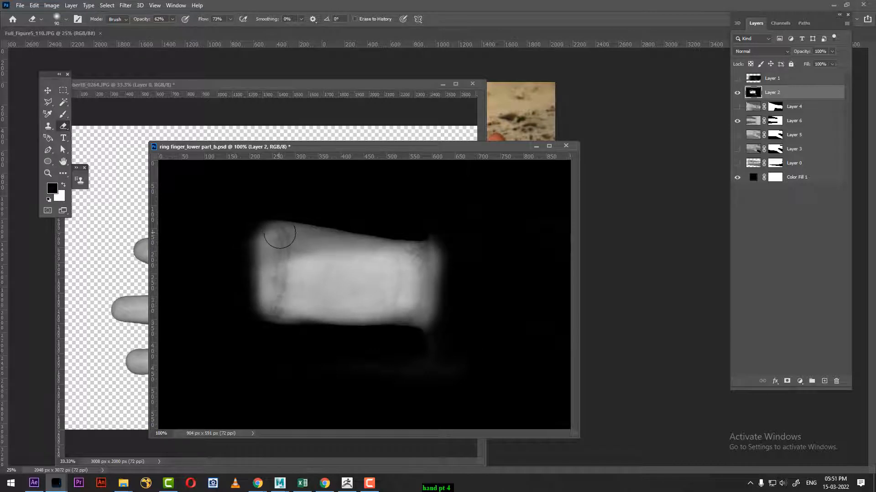
{"action": "mouse_move", "coordinate": [419, 251]}
{"action": "left_mouse_down"}
{"action": "mouse_move", "coordinate": [404, 309]}
{"action": "mouse_move", "coordinate": [284, 310]}
{"action": "left_mouse_up"}
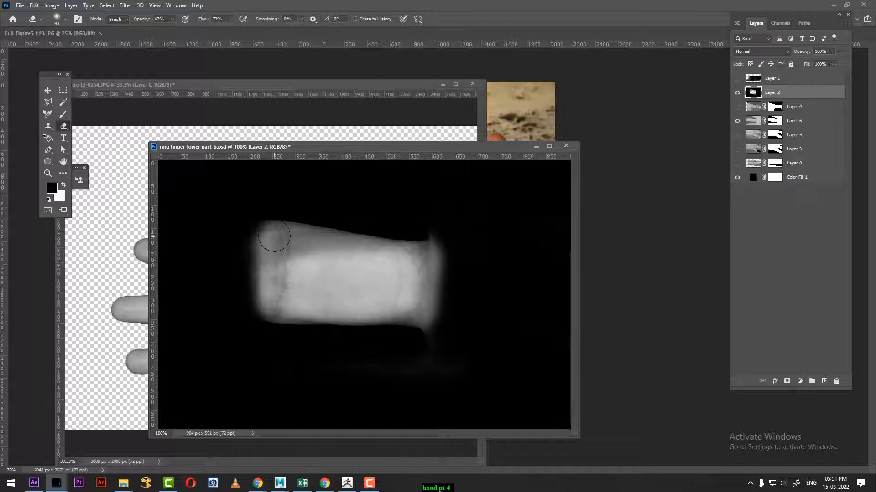
{"action": "key", "text": "b"}
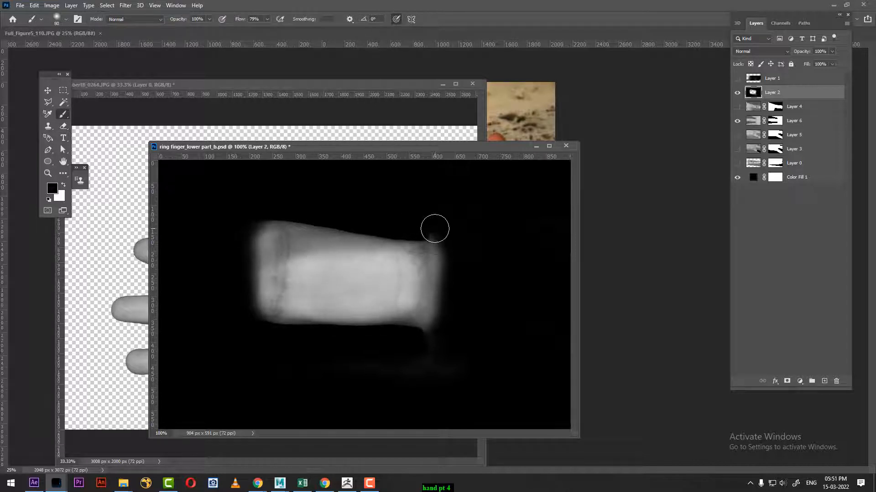
{"action": "mouse_move", "coordinate": [434, 229]}
{"action": "left_mouse_down"}
{"action": "mouse_move", "coordinate": [403, 237]}
{"action": "mouse_move", "coordinate": [273, 217]}
{"action": "mouse_move", "coordinate": [248, 240]}
{"action": "mouse_move", "coordinate": [252, 324]}
{"action": "mouse_move", "coordinate": [274, 336]}
{"action": "mouse_move", "coordinate": [421, 342]}
{"action": "mouse_move", "coordinate": [250, 330]}
{"action": "mouse_move", "coordinate": [275, 336]}
{"action": "left_mouse_up"}
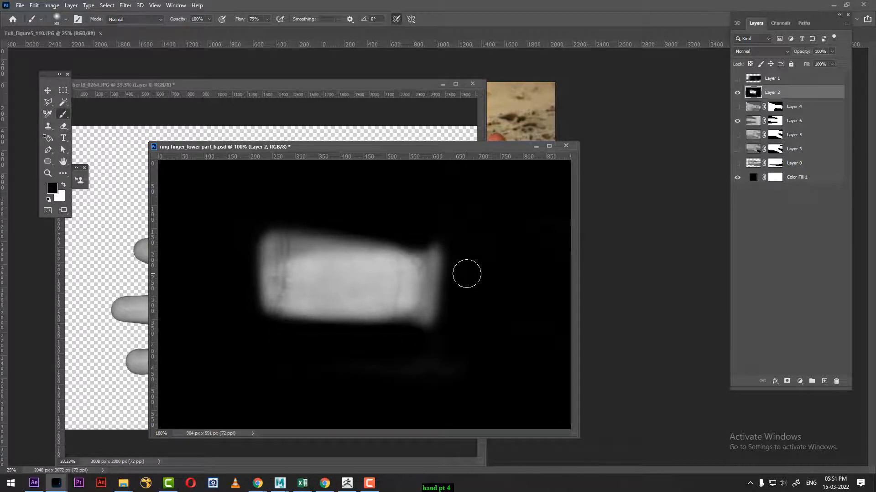
- Save a copy of the document on the computer in the hand ref folder as mid_fig_lower_l in Photoshop format with maximized compatibility
{"action": "key", "text": "ctrl+shift+s"}
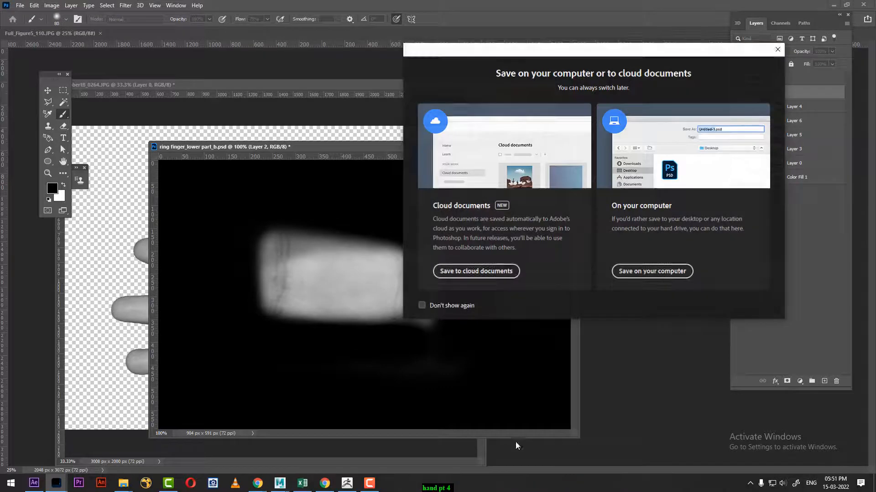
{"action": "left_click", "coordinate": [658, 271]}
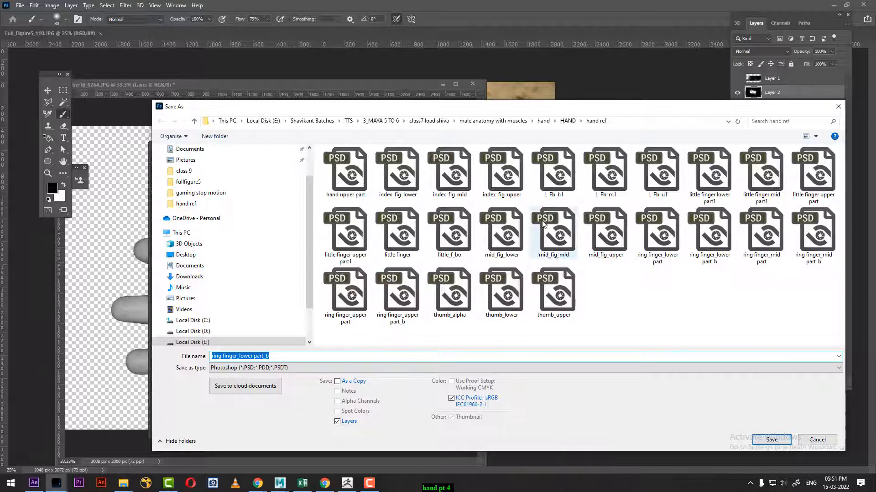
{"action": "left_click", "coordinate": [682, 293]}
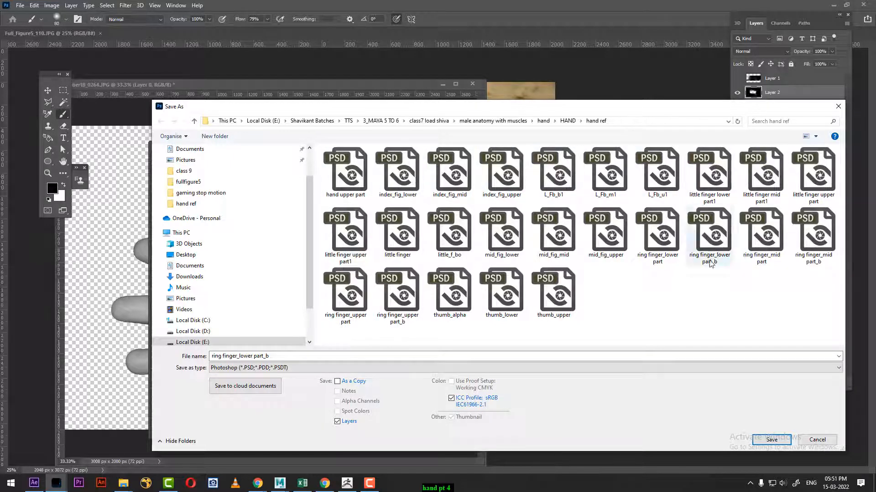
{"action": "left_click", "coordinate": [602, 246]}
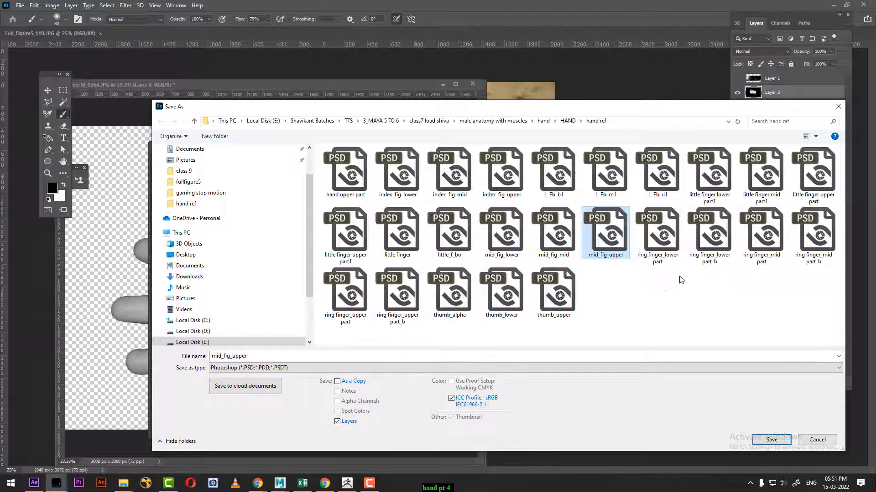
{"action": "left_click", "coordinate": [657, 235]}
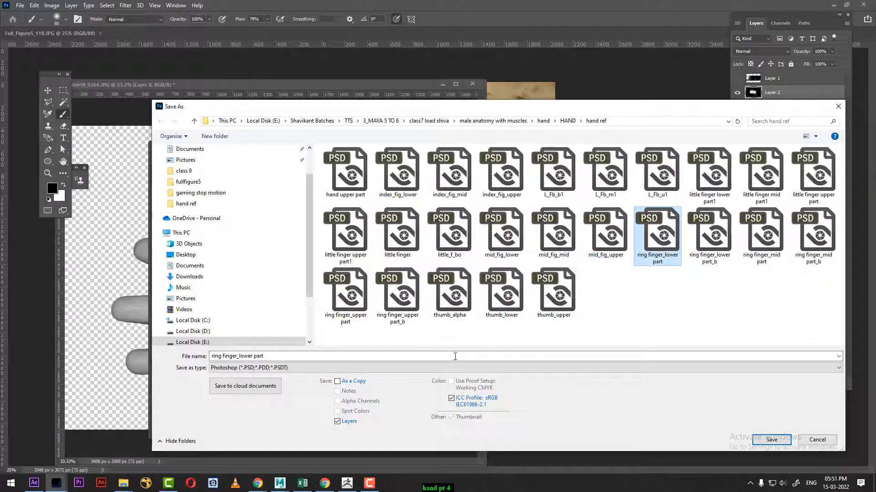
{"action": "left_click", "coordinate": [597, 244]}
{"action": "left_click", "coordinate": [502, 235]}
{"action": "left_click", "coordinate": [260, 357]}
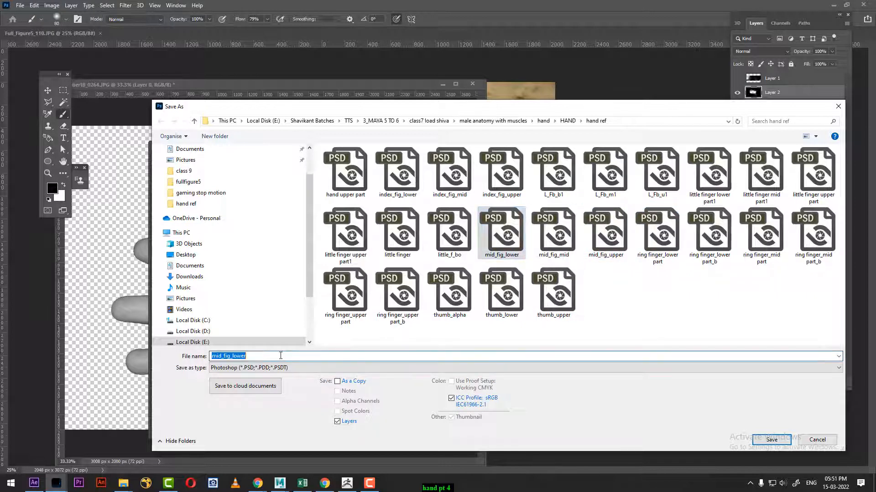
{"action": "left_click", "coordinate": [269, 357]}
{"action": "type", "text": "_l"}
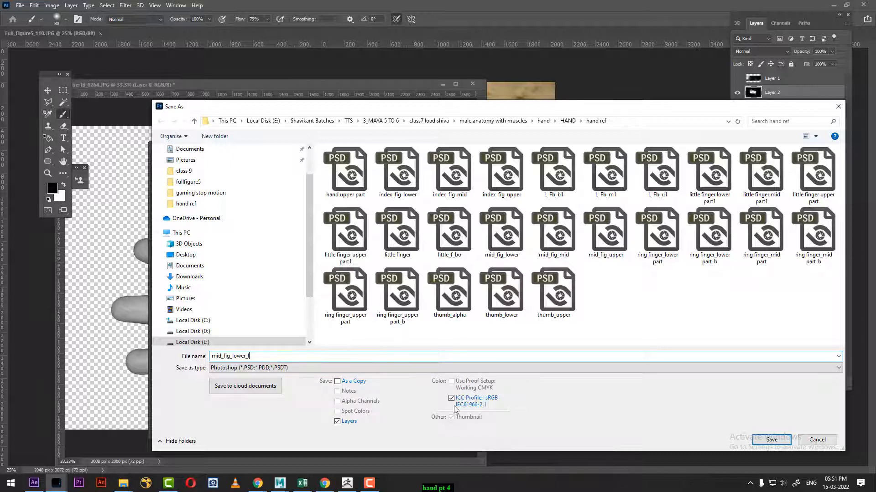
{"action": "left_click", "coordinate": [771, 440]}
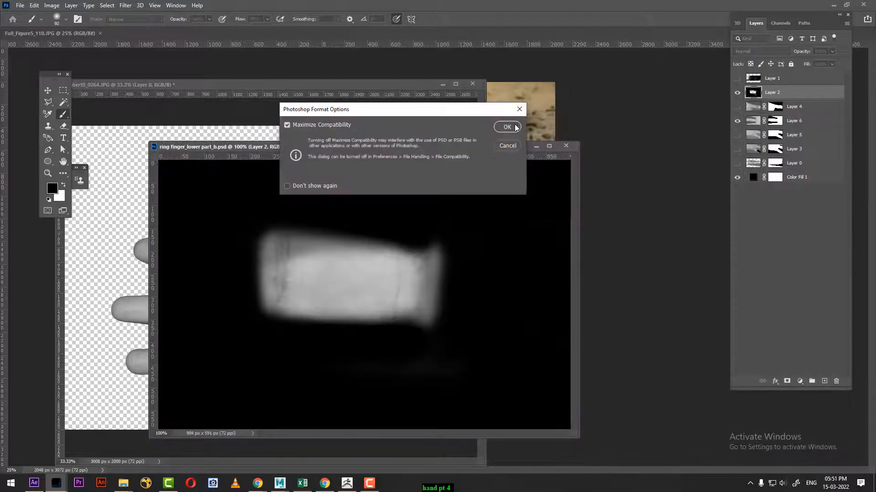
{"action": "left_click", "coordinate": [507, 127]}
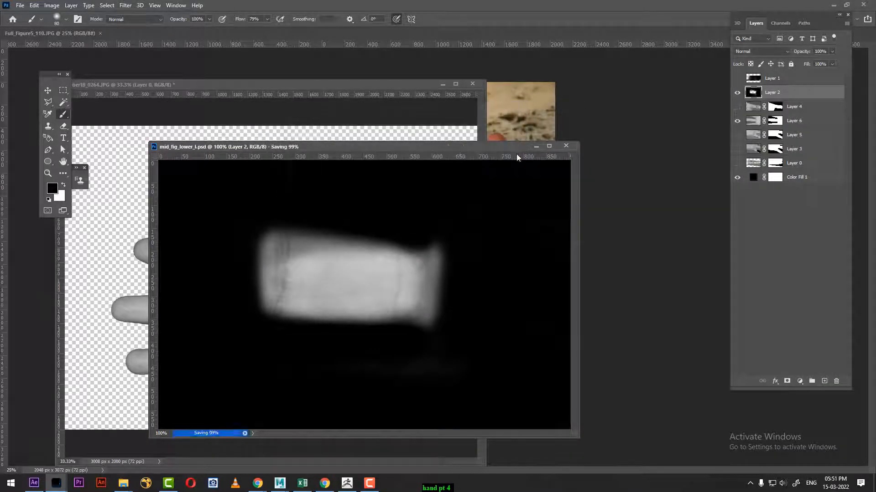
- Shift Layer 6 until the middle finger's middle segment fills the opening, and paint black along the opening's upper edge on Layer 2
{"action": "left_click", "coordinate": [799, 121]}
{"action": "key", "text": "v"}
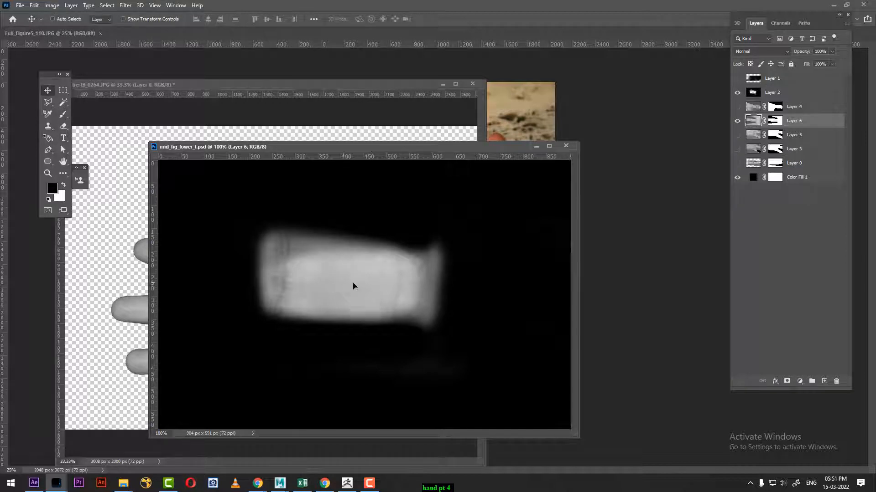
{"action": "left_click_drag", "start_coordinate": [354, 286], "coordinate": [471, 290]}
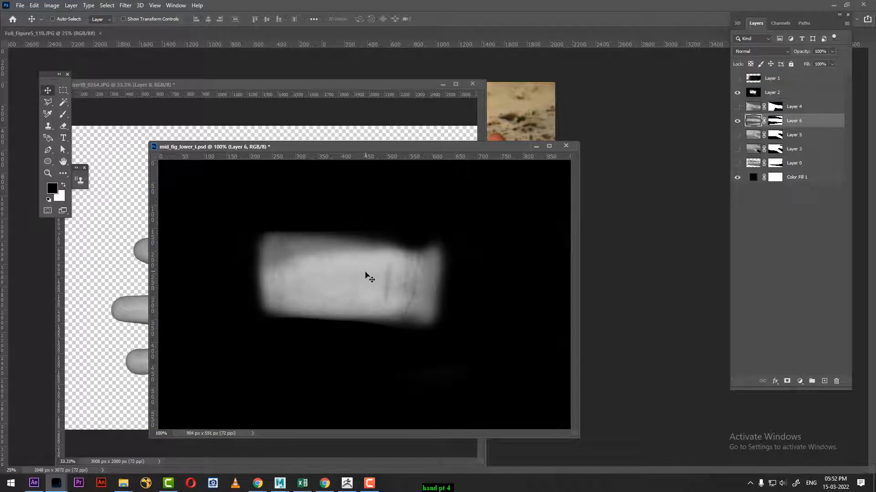
{"action": "left_click_drag", "start_coordinate": [366, 273], "coordinate": [366, 278]}
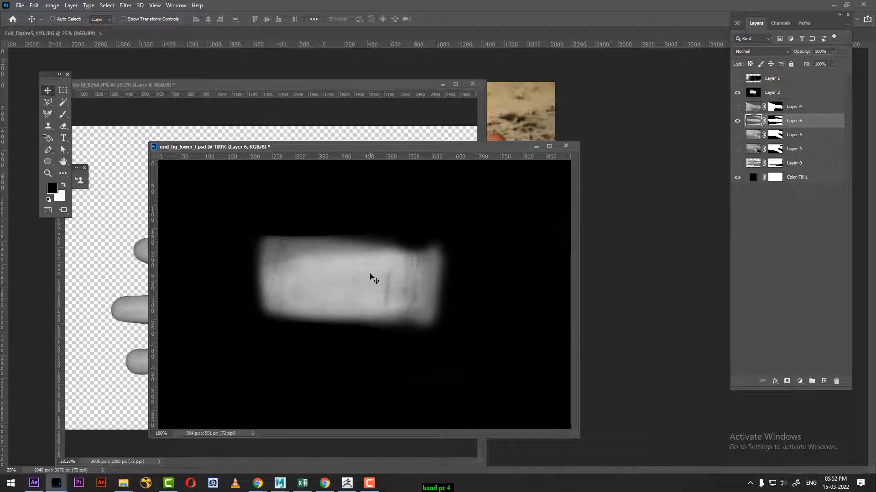
{"action": "left_click", "coordinate": [753, 96]}
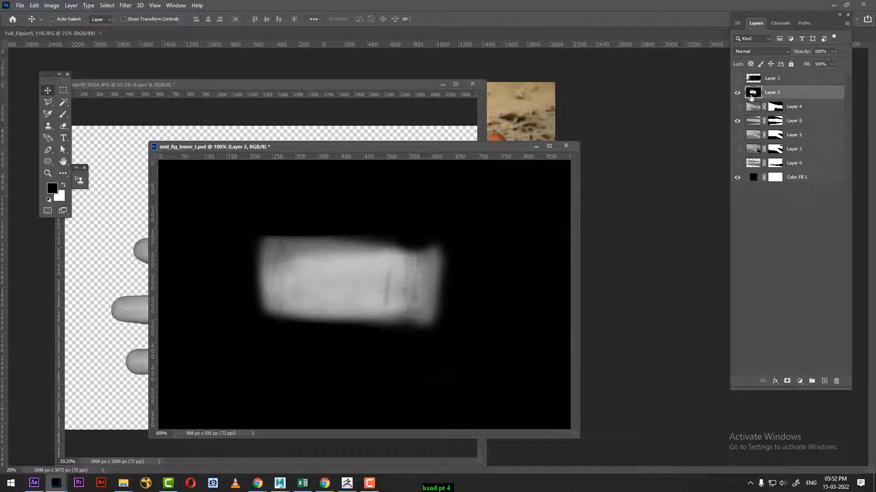
{"action": "key", "text": "b"}
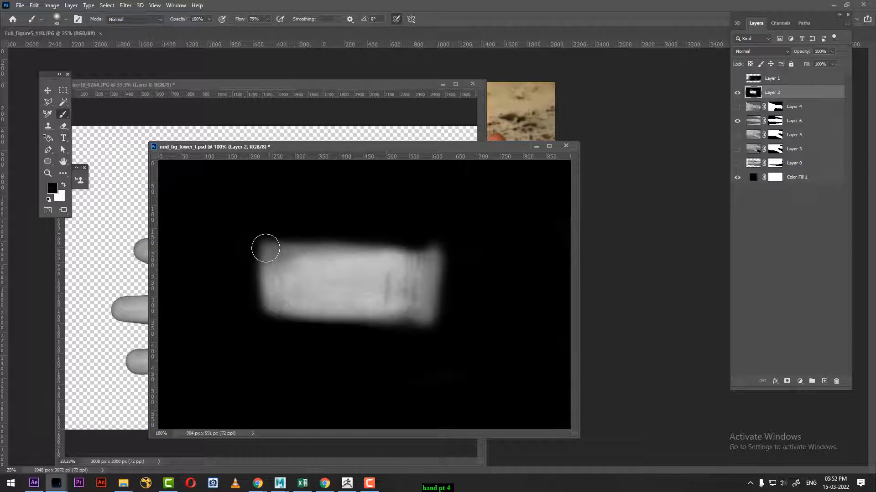
- Save the document on the computer in the hand ref folder as mid_fig_mid_l in Photoshop format
{"action": "key", "text": "ctrl+shift+s"}
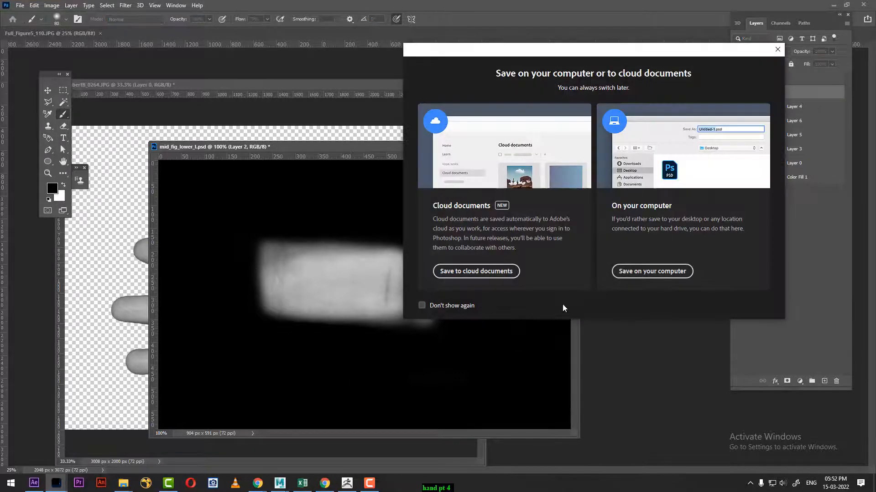
{"action": "left_click", "coordinate": [649, 270]}
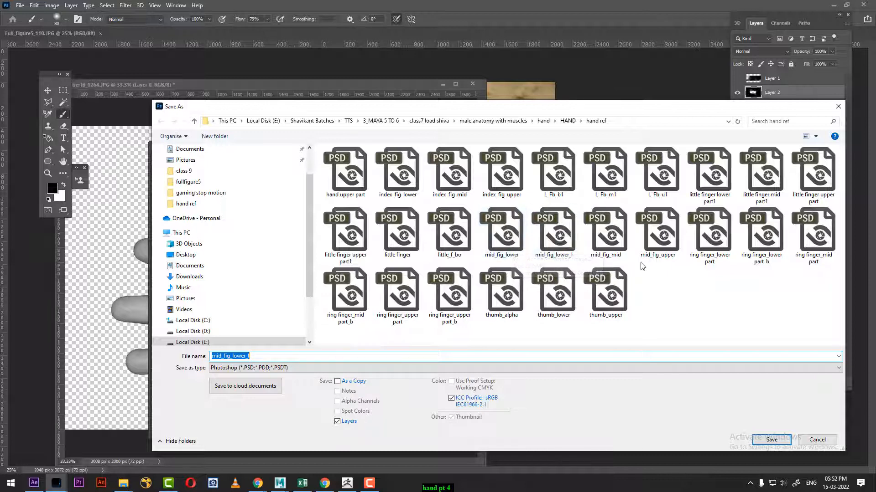
{"action": "left_click", "coordinate": [600, 242]}
{"action": "left_click", "coordinate": [289, 355]}
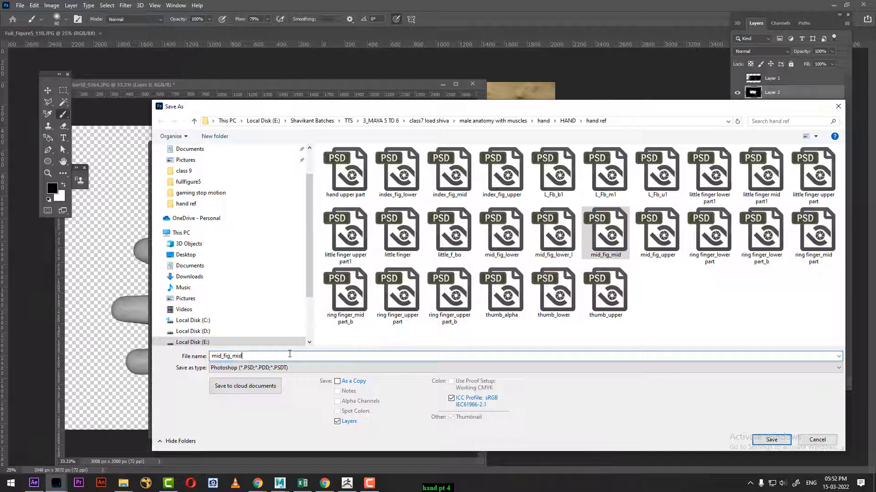
{"action": "type", "text": "_"}
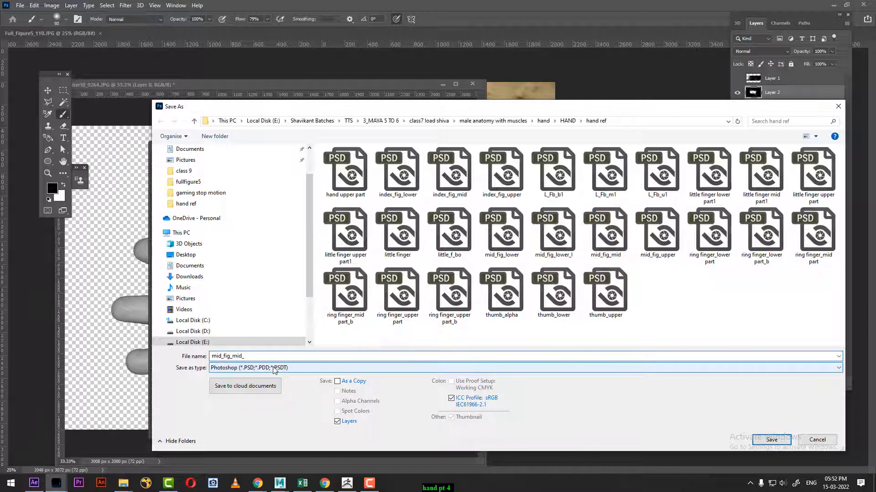
{"action": "type", "text": "l"}
{"action": "key", "text": "Return"}
{"action": "key", "text": "Return"}
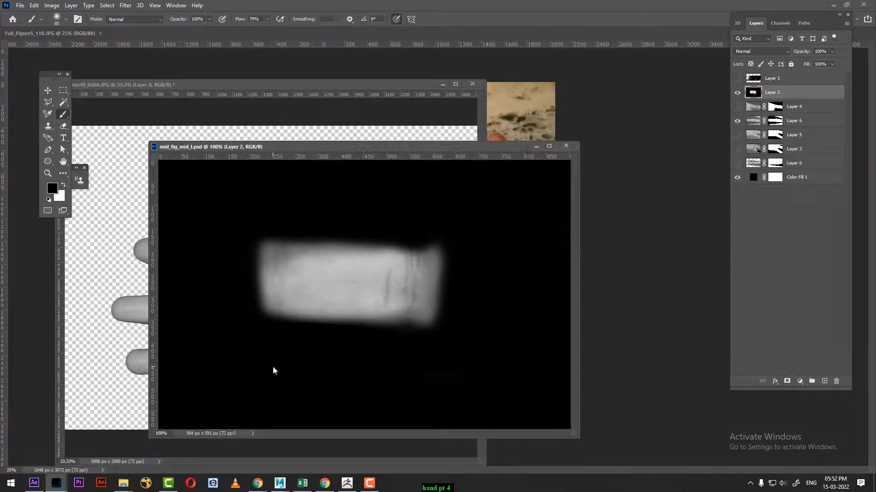
- Shift Layer 6 until the middle finger's tip segment fills the opening, and paint black along the opening's lower edge on Layer 2
{"action": "key", "text": "v"}
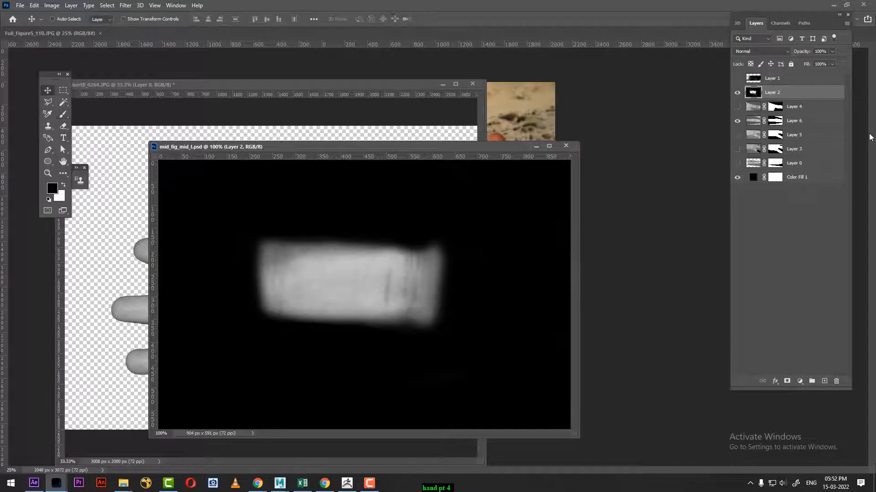
{"action": "left_click", "coordinate": [800, 123]}
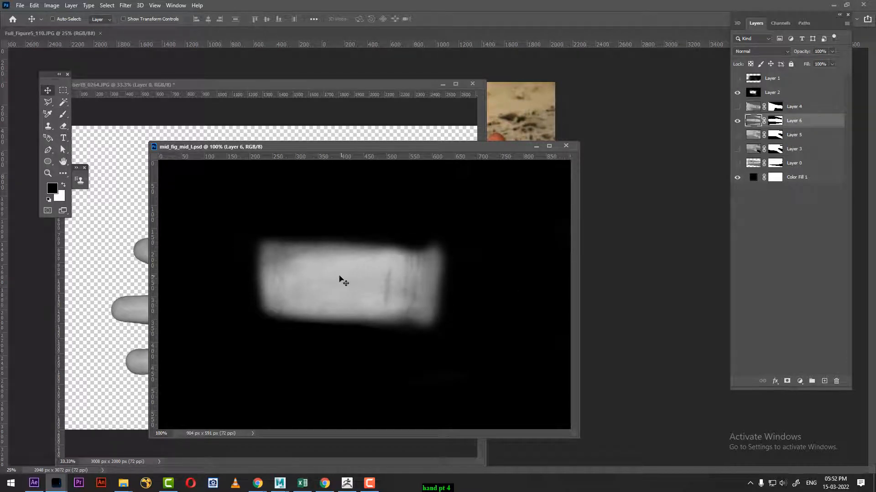
{"action": "left_click_drag", "start_coordinate": [340, 280], "coordinate": [448, 288]}
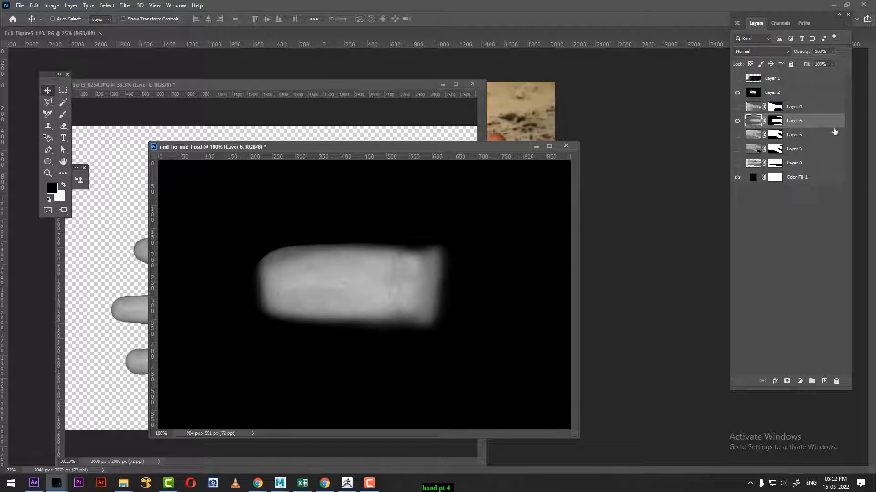
{"action": "left_click", "coordinate": [781, 94]}
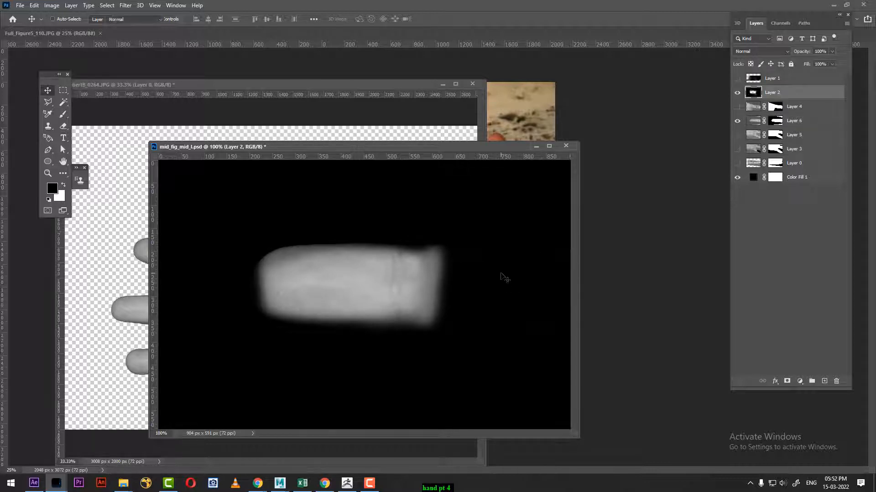
{"action": "key", "text": "b"}
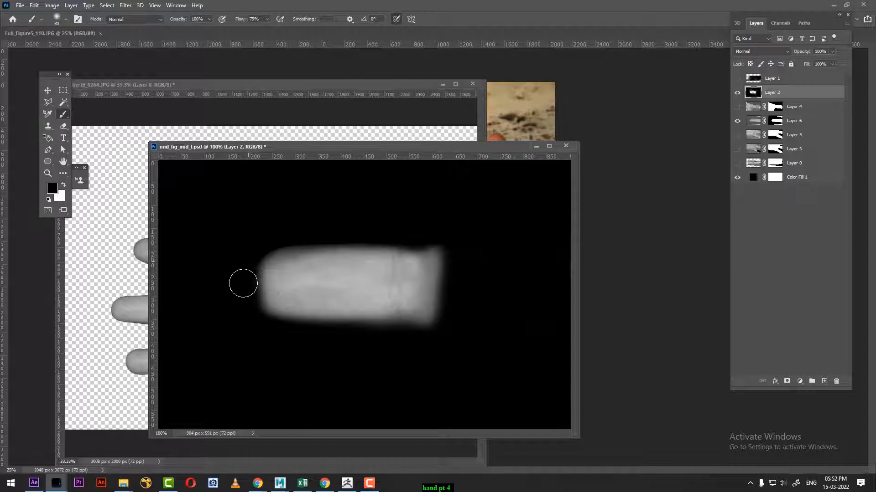
{"action": "mouse_move", "coordinate": [285, 327]}
{"action": "left_mouse_down"}
{"action": "mouse_move", "coordinate": [259, 319]}
{"action": "mouse_move", "coordinate": [297, 340]}
{"action": "mouse_move", "coordinate": [386, 341]}
{"action": "left_mouse_up"}
- Save the document on the computer in the hand ref folder as mid_fig_upper_l in Photoshop format
{"action": "key", "text": "ctrl+shift+s"}
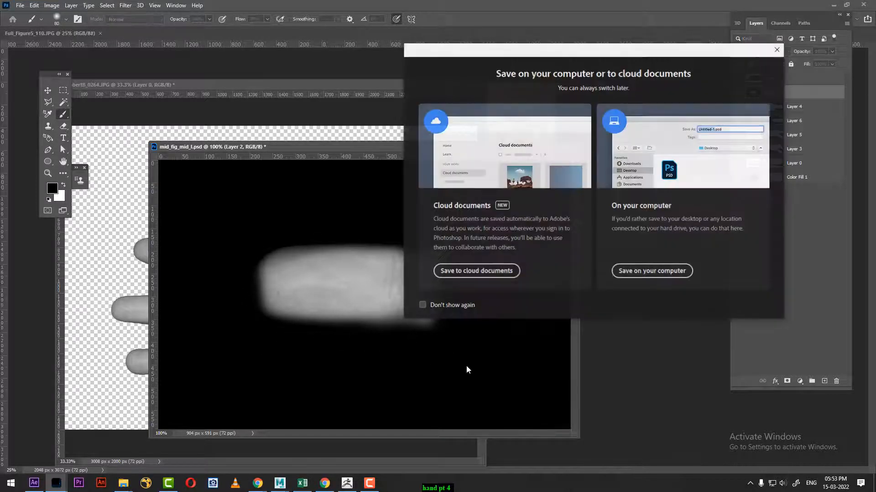
{"action": "left_click", "coordinate": [653, 271]}
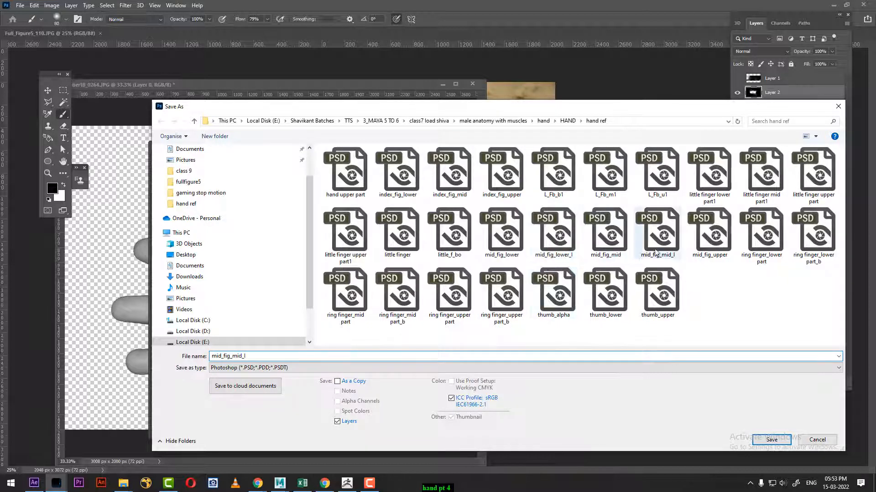
{"action": "left_click", "coordinate": [709, 235]}
{"action": "left_click", "coordinate": [267, 356]}
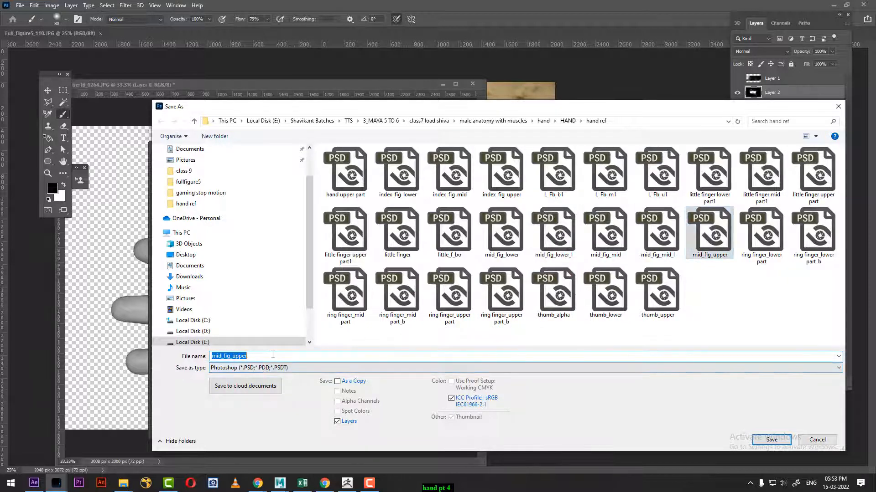
{"action": "left_click", "coordinate": [266, 356]}
{"action": "type", "text": "_l"}
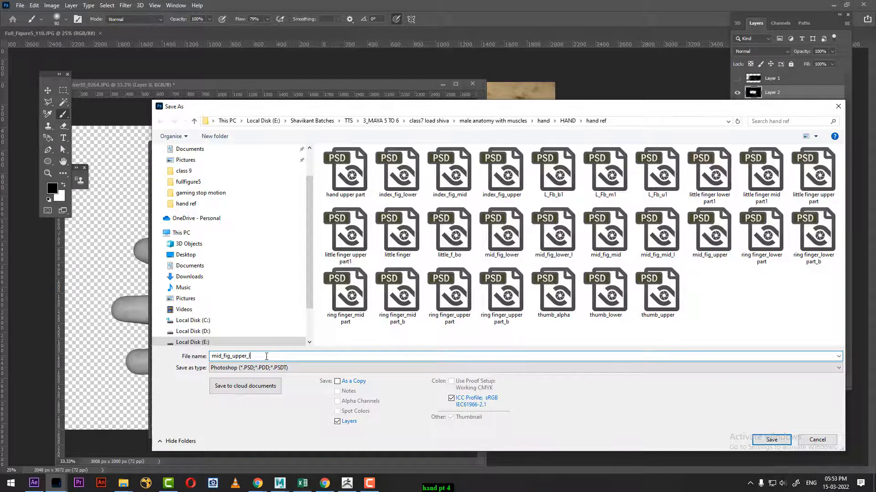
{"action": "key", "text": "Return"}
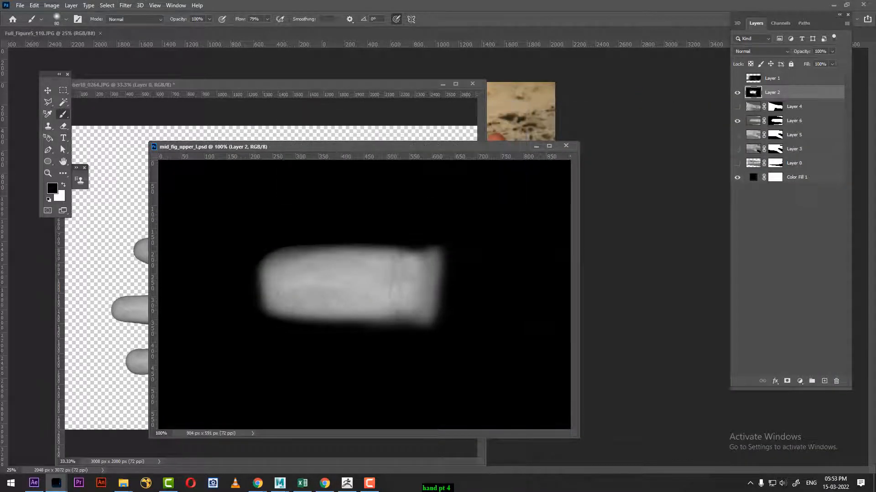
- Switch to ZBrush and import mid_fig_lower_l from the hand ref folder as the Standard brush's alpha
{"action": "left_click", "coordinate": [347, 483]}
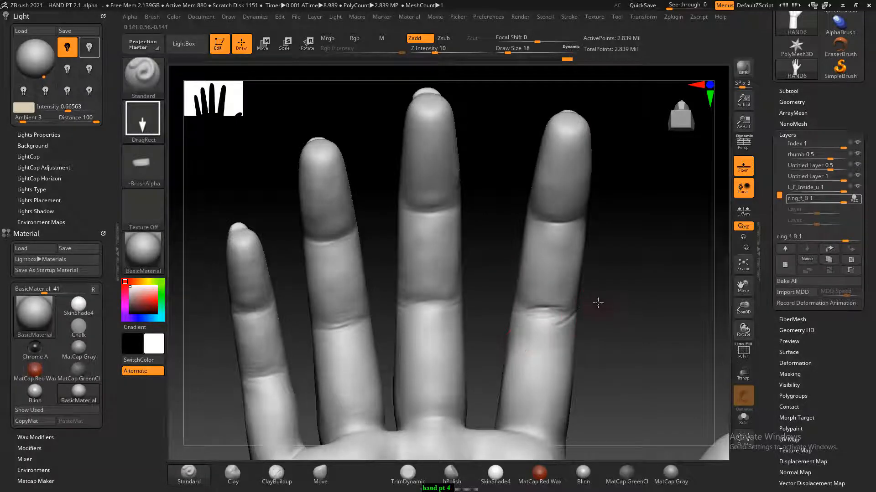
{"action": "mouse_move", "coordinate": [598, 302]}
{"action": "left_mouse_down"}
{"action": "mouse_move", "coordinate": [592, 309]}
{"action": "mouse_move", "coordinate": [630, 348]}
{"action": "mouse_move", "coordinate": [630, 295]}
{"action": "mouse_move", "coordinate": [229, 203]}
{"action": "left_mouse_up"}
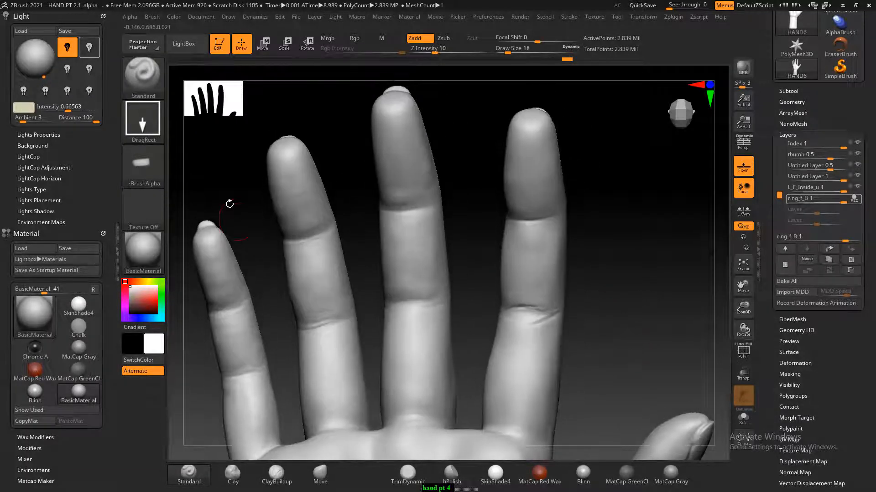
{"action": "left_click", "coordinate": [139, 176]}
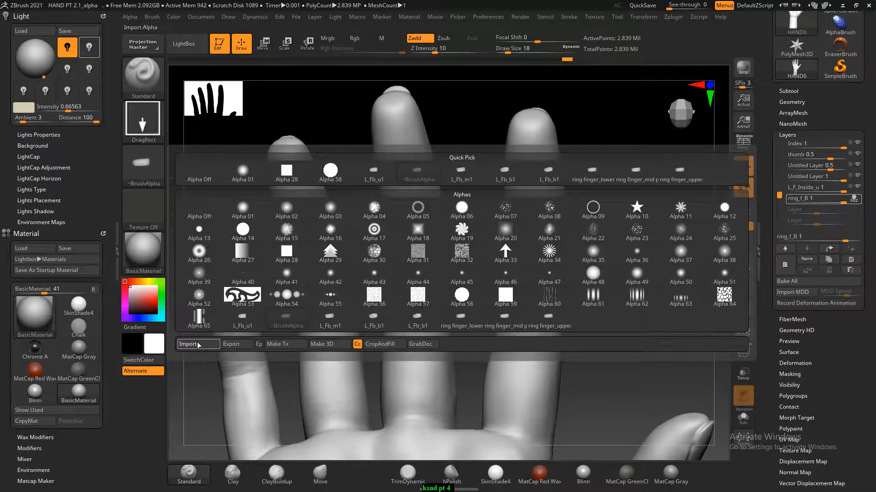
{"action": "left_click", "coordinate": [198, 346]}
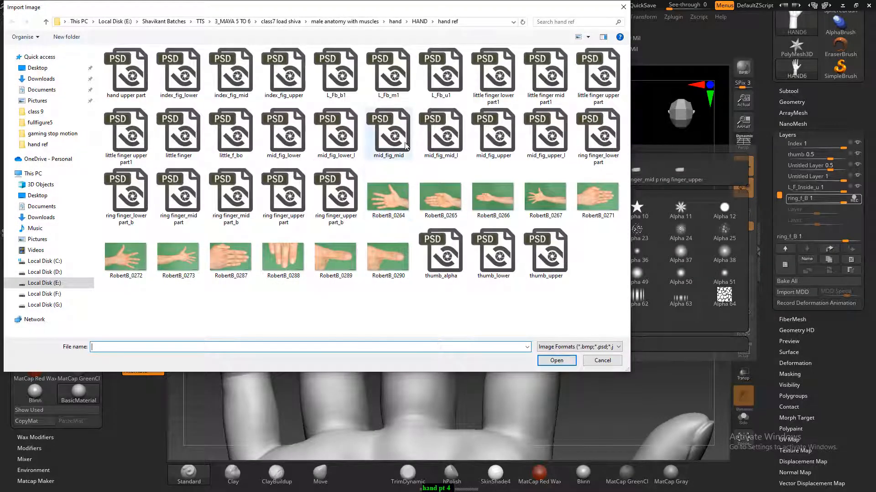
{"action": "left_click", "coordinate": [349, 145]}
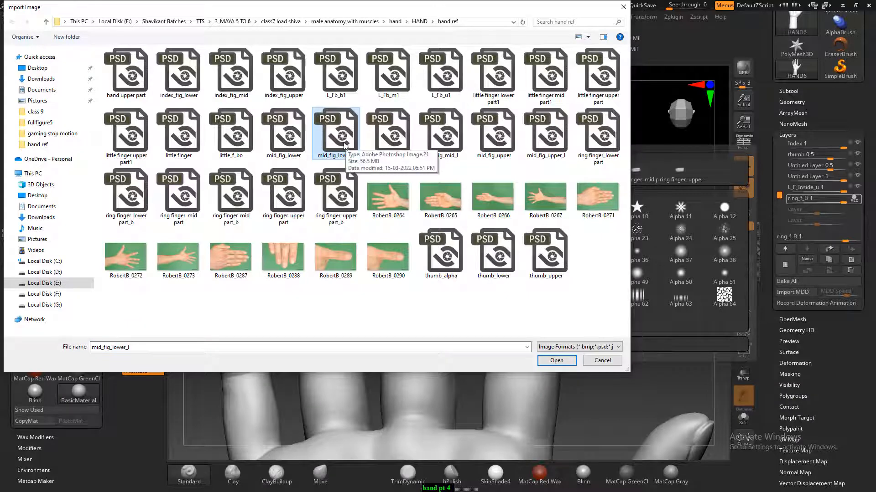
{"action": "double_click", "coordinate": [344, 145]}
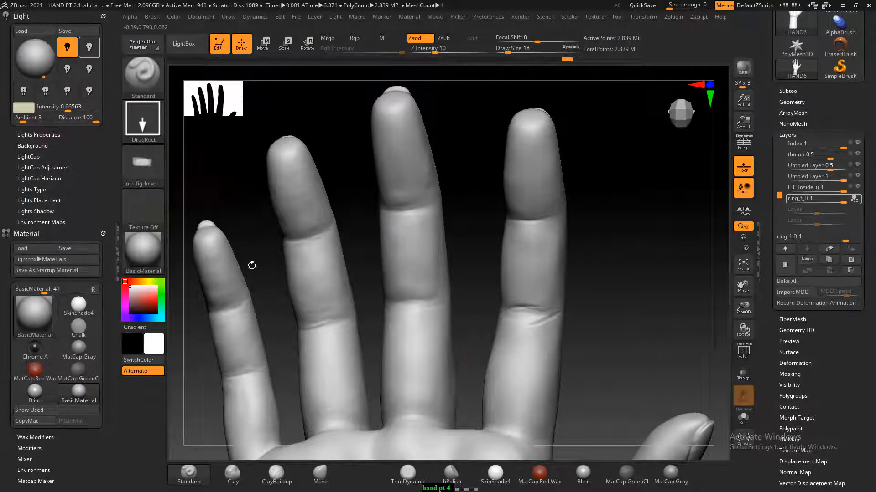
- Stamp the mid_fig_lower_l skin alpha onto the palm side of the middle finger's lower segment
{"action": "left_click_drag", "start_coordinate": [627, 344], "coordinate": [631, 285], "text": "alt"}
{"action": "left_click_drag", "start_coordinate": [531, 193], "coordinate": [529, 197]}
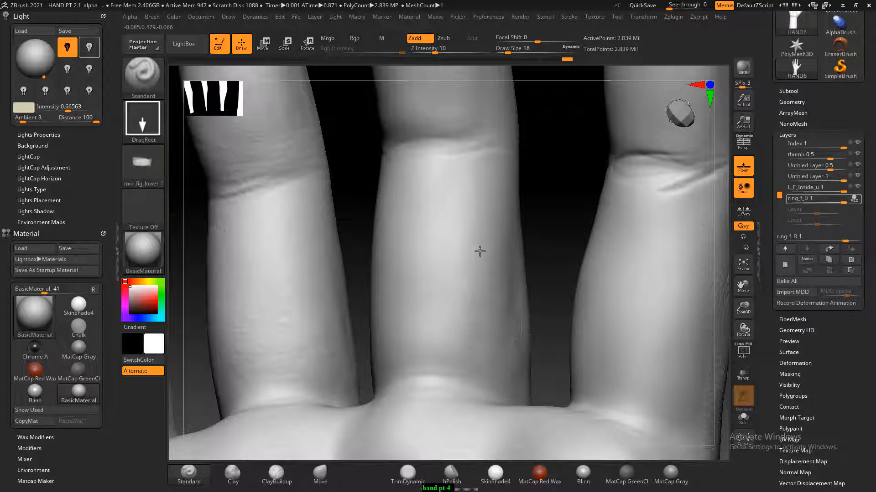
{"action": "key", "text": "ctrl"}
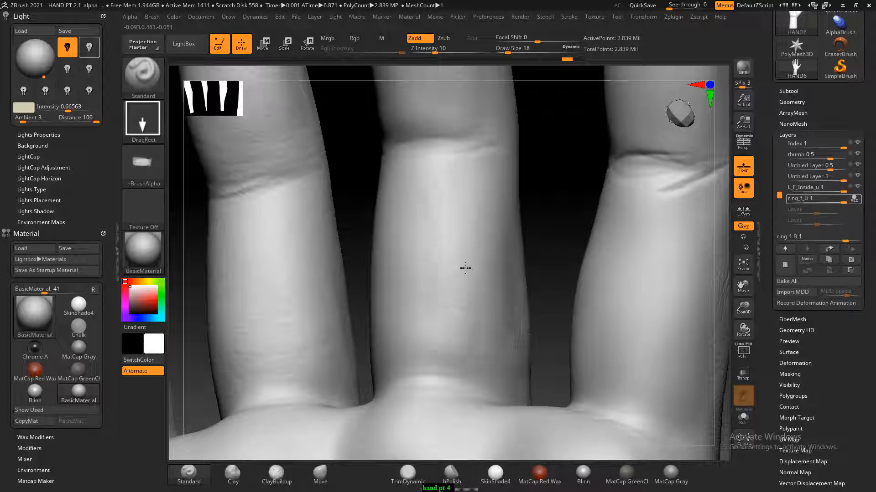
{"action": "key", "text": "shift"}
{"action": "left_click_drag", "start_coordinate": [543, 188], "coordinate": [606, 190]}
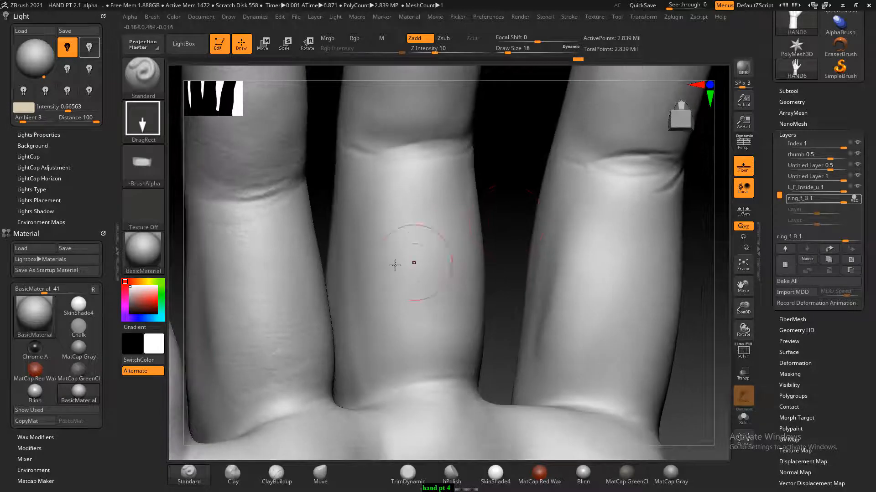
{"action": "mouse_move", "coordinate": [393, 251]}
{"action": "left_mouse_down"}
{"action": "mouse_move", "coordinate": [434, 305]}
{"action": "mouse_move", "coordinate": [394, 307]}
{"action": "mouse_move", "coordinate": [514, 190]}
{"action": "left_mouse_up"}
{"action": "key", "text": "ctrl+z"}
{"action": "key", "text": "ctrl+z"}
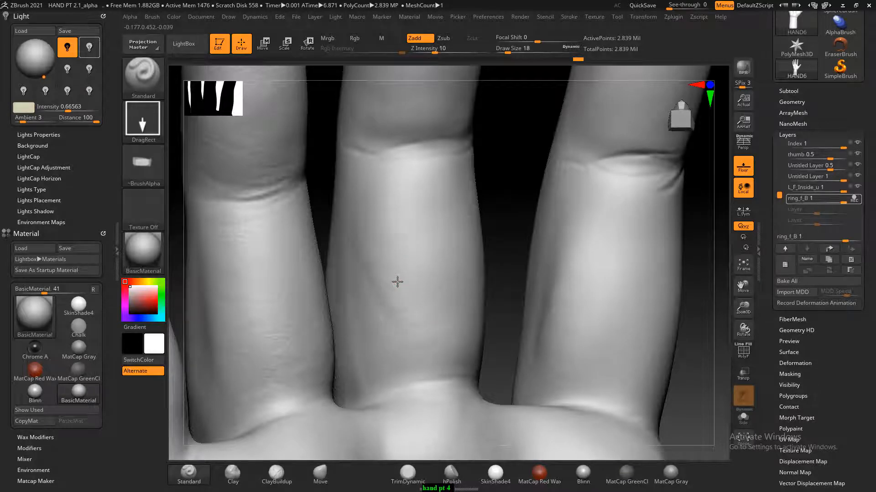
{"action": "left_click_drag", "start_coordinate": [397, 282], "coordinate": [637, 254]}
{"action": "key", "text": "ctrl+z"}
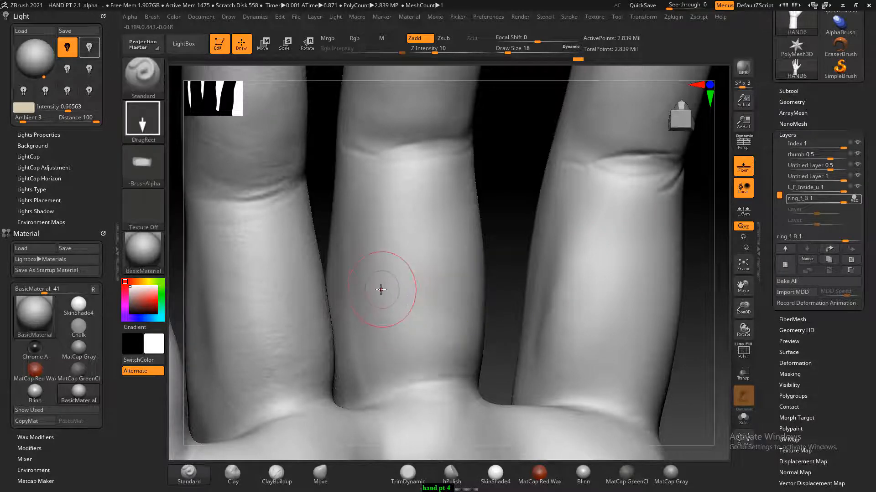
- Stamp fine skin creases from the lower-segment alpha across the middle finger just above its base
{"action": "left_click_drag", "start_coordinate": [382, 281], "coordinate": [382, 281]}
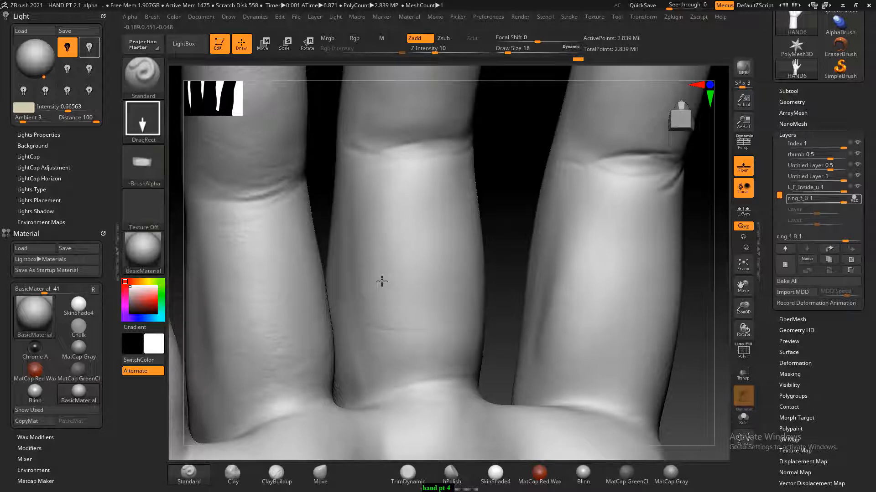
{"action": "left_click_drag", "start_coordinate": [382, 281], "coordinate": [638, 262]}
{"action": "mouse_move", "coordinate": [510, 207]}
{"action": "left_mouse_down"}
{"action": "mouse_move", "coordinate": [508, 192]}
{"action": "mouse_move", "coordinate": [499, 192]}
{"action": "left_mouse_up"}
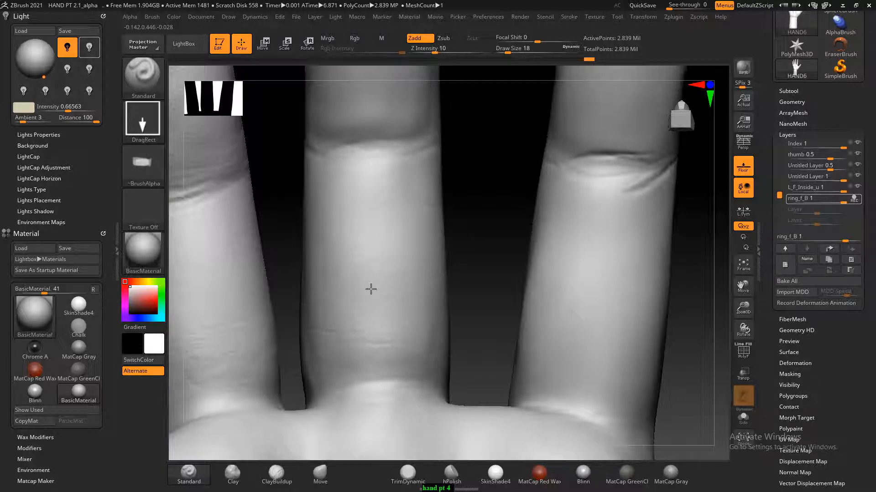
- Import mid_fig_mid_l from the hand ref folder as the brush alpha for the middle finger's middle segment
{"action": "left_click_drag", "start_coordinate": [500, 178], "coordinate": [494, 318], "text": "alt"}
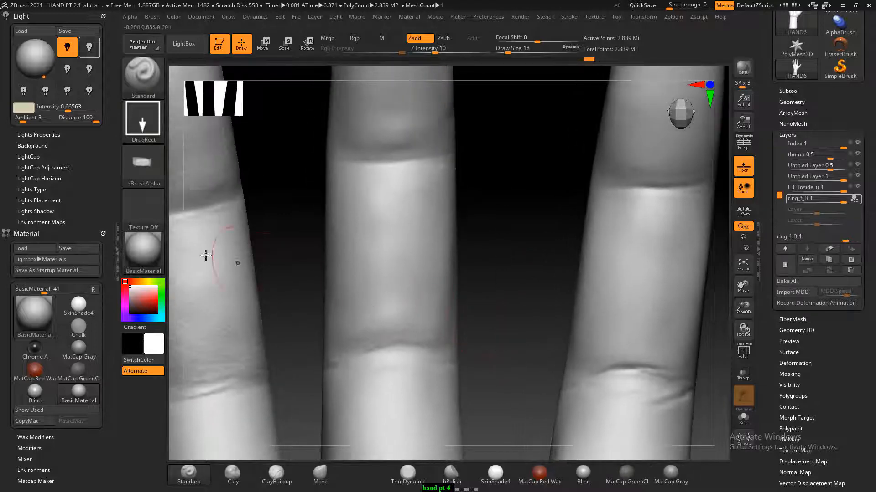
{"action": "left_click", "coordinate": [154, 171]}
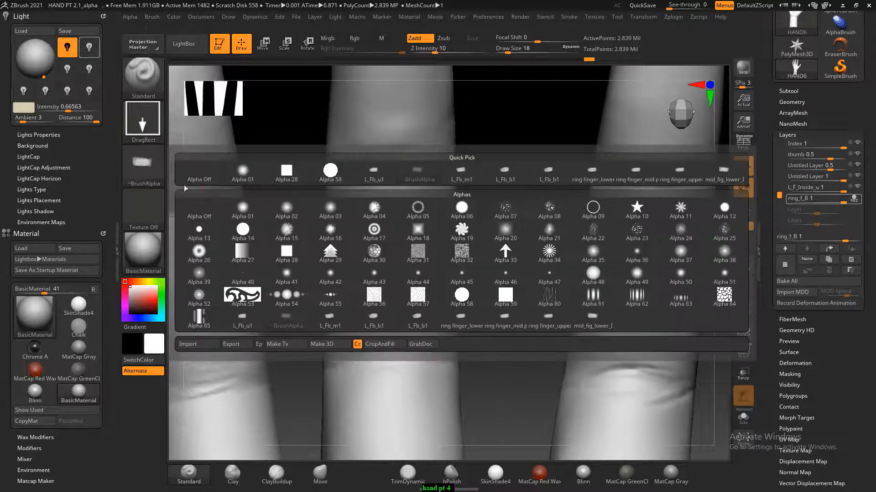
{"action": "left_click", "coordinate": [204, 349]}
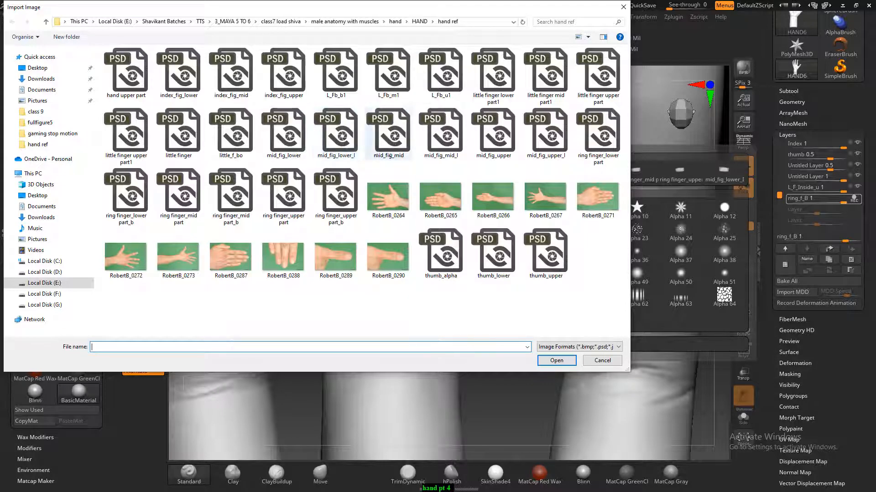
{"action": "double_click", "coordinate": [445, 145]}
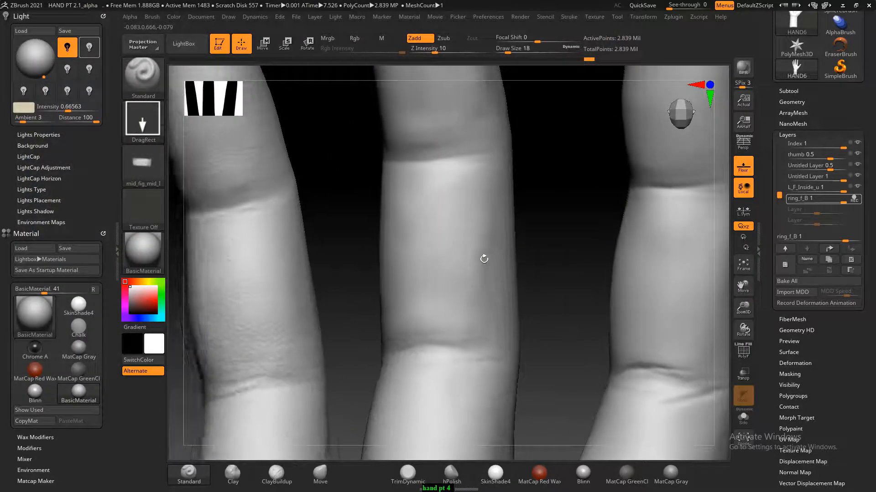
- Stamp the mid_fig_mid_l alpha over the middle finger's middle segment, adding skin wrinkles above its lower joint
{"action": "right_click_drag", "start_coordinate": [484, 259], "coordinate": [461, 234]}
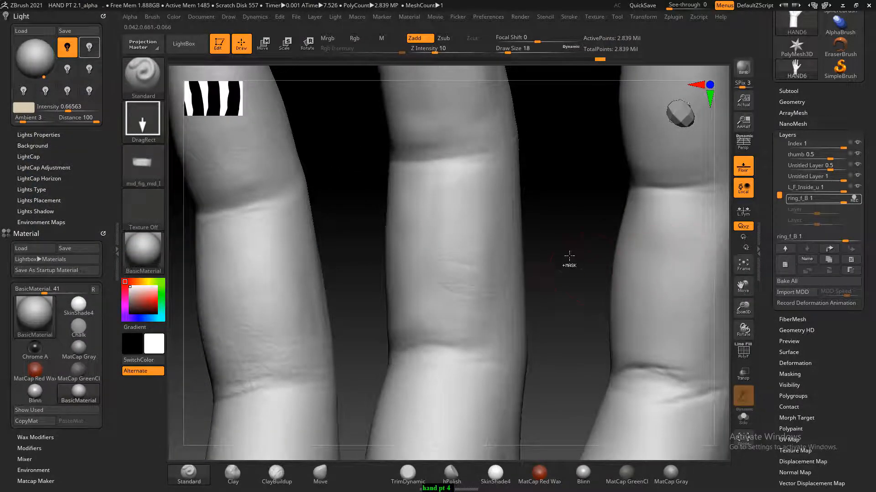
{"action": "right_click_drag", "start_coordinate": [581, 244], "coordinate": [484, 277]}
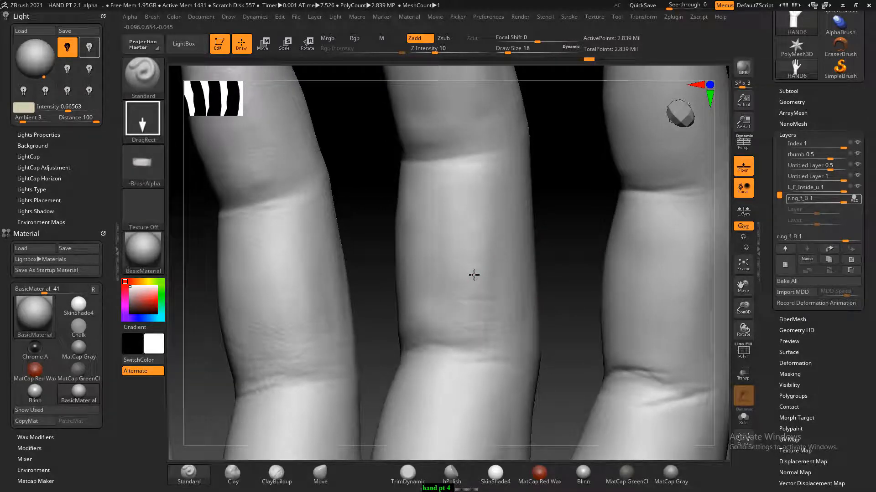
{"action": "right_click_drag", "start_coordinate": [581, 226], "coordinate": [547, 189]}
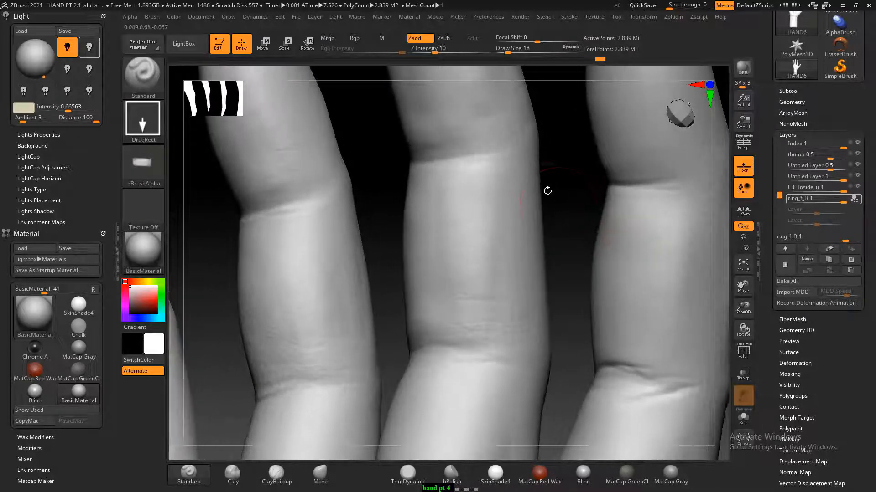
- Undo the smoothing and the skin-wrinkle stamps on the middle finger's middle segment, and smooth the area above its lower joint
{"action": "key", "text": "shift"}
{"action": "mouse_move", "coordinate": [501, 96]}
{"action": "left_mouse_down", "text": "shift"}
{"action": "mouse_move", "coordinate": [489, 98]}
{"action": "mouse_move", "coordinate": [532, 316]}
{"action": "mouse_move", "coordinate": [522, 178]}
{"action": "left_mouse_up", "text": "shift"}
{"action": "key", "text": "ctrl+z"}
{"action": "key", "text": "ctrl+z"}
{"action": "key", "text": "ctrl+z"}
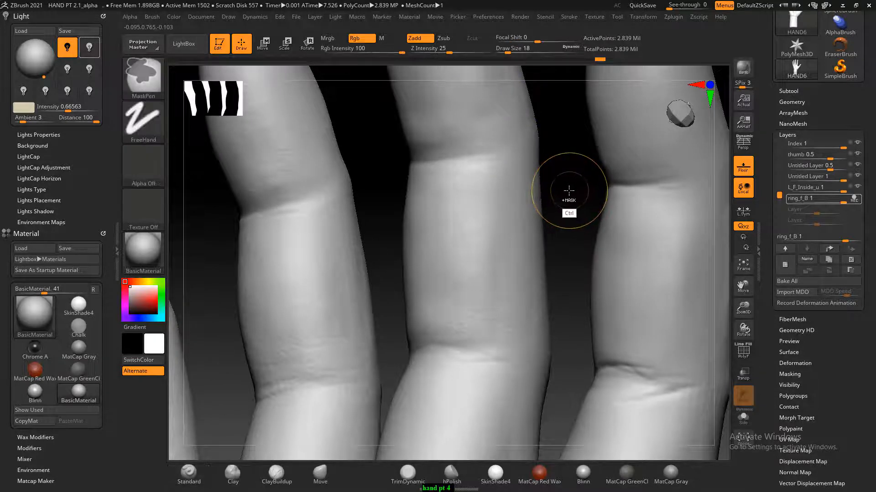
{"action": "key", "text": "shift"}
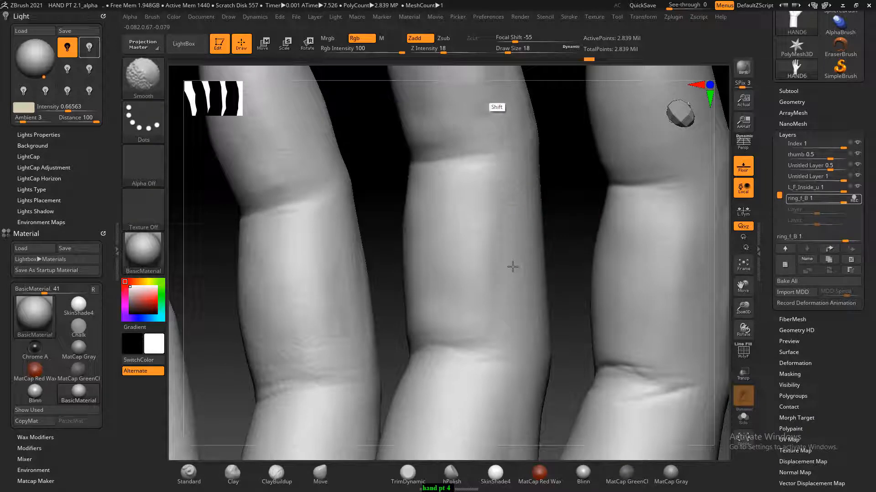
{"action": "mouse_move", "coordinate": [512, 267]}
{"action": "left_mouse_down", "text": "shift"}
{"action": "mouse_move", "coordinate": [490, 235]}
{"action": "mouse_move", "coordinate": [495, 159]}
{"action": "mouse_move", "coordinate": [495, 341]}
{"action": "left_mouse_up", "text": "shift"}
- Add a new sculpt layer for the middle finger and name it mid_fi_l
{"action": "left_click", "coordinate": [784, 267]}
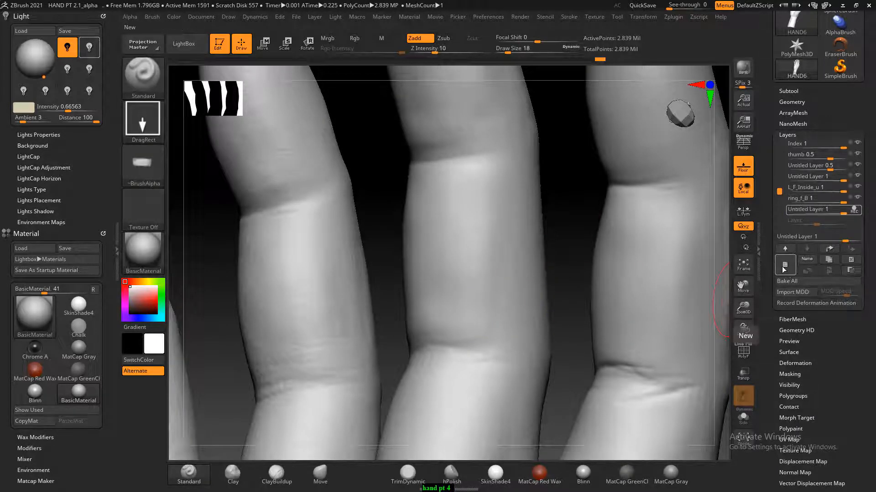
{"action": "left_click", "coordinate": [805, 260]}
{"action": "type", "text": "mid"}
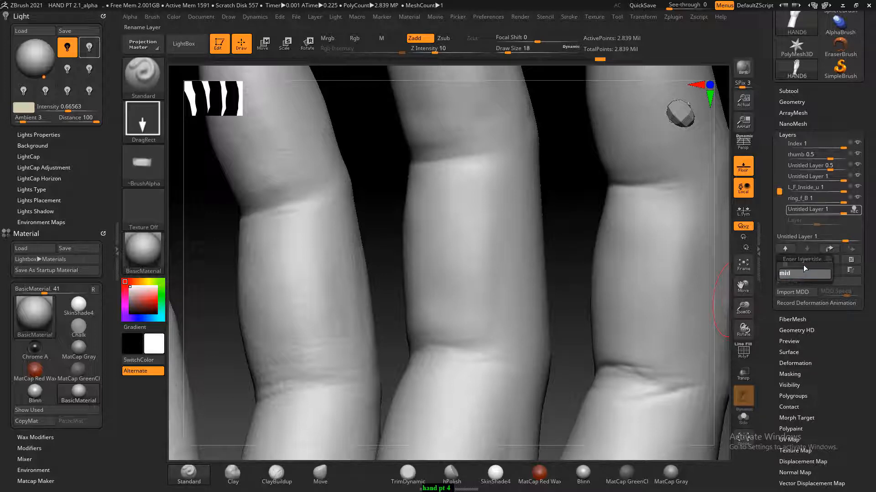
{"action": "type", "text": "_fi_l"}
{"action": "key", "text": "Return"}
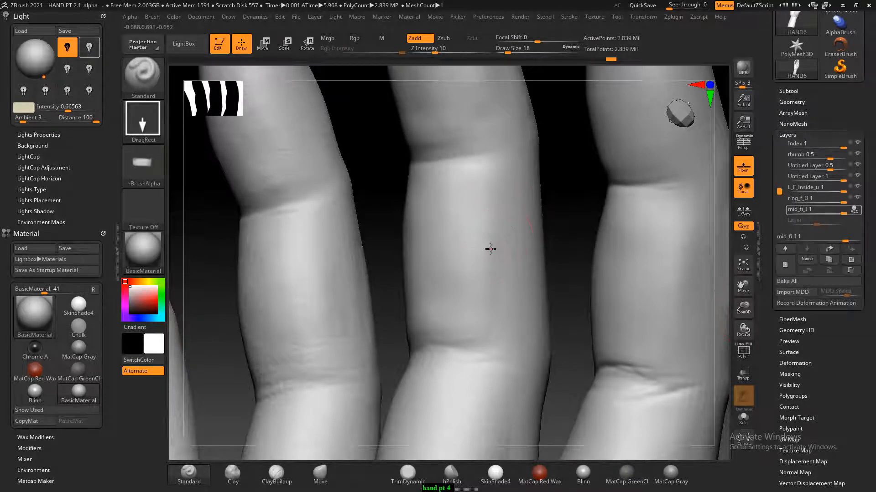
- Stamp the mid_fig_mid_l skin alpha onto the sides and palm face of the middle finger's middle segment
{"action": "left_click_drag", "start_coordinate": [490, 249], "coordinate": [522, 321]}
{"action": "key", "text": "ctrl+z"}
{"action": "left_click_drag", "start_coordinate": [586, 250], "coordinate": [586, 257]}
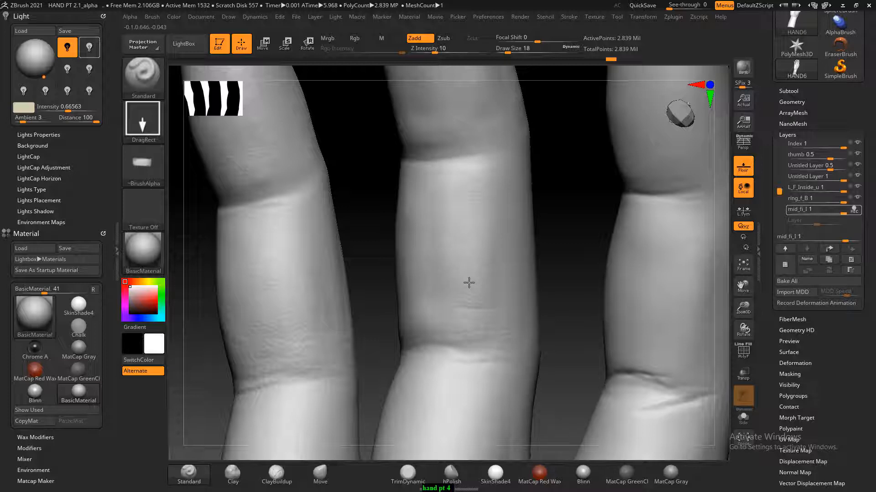
{"action": "left_click_drag", "start_coordinate": [584, 229], "coordinate": [438, 269]}
{"action": "key", "text": "shift"}
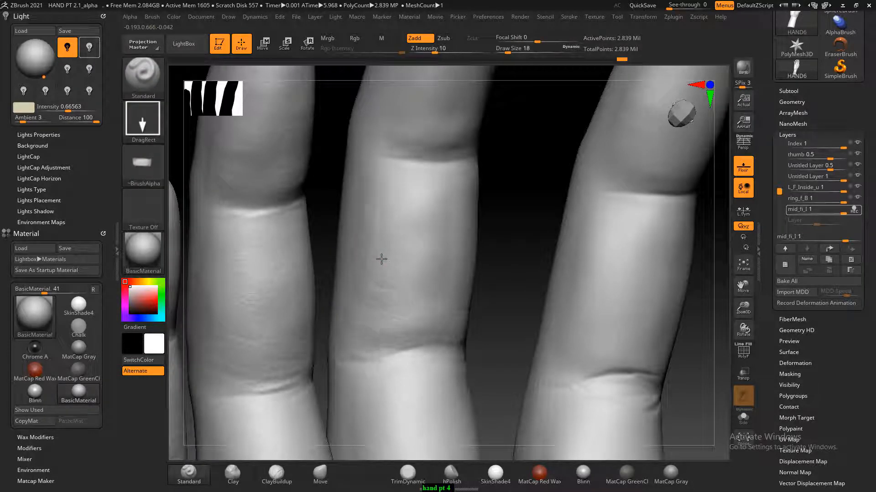
{"action": "left_click_drag", "start_coordinate": [528, 262], "coordinate": [448, 313]}
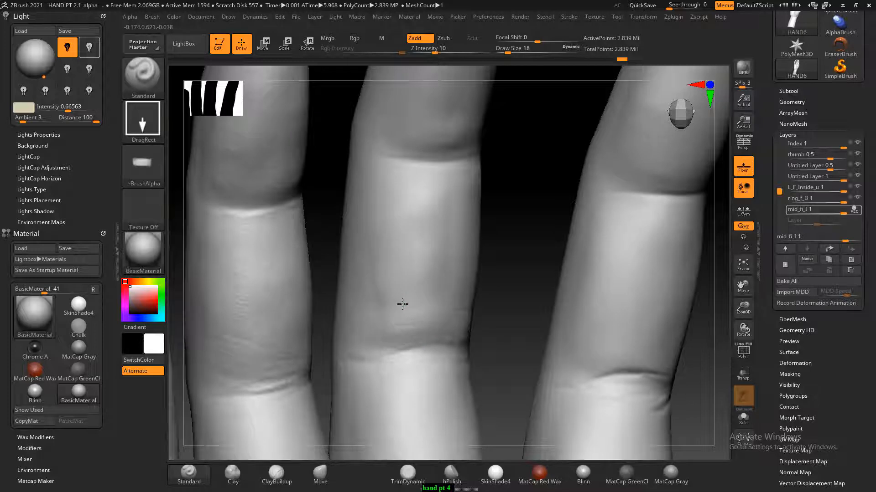
- Undo and redo the mid_fig_mid_l stamps across the palm face of the middle finger's middle segment, placing wrinkles above its lower joint
{"action": "key", "text": "ctrl+z"}
{"action": "mouse_move", "coordinate": [403, 249]}
{"action": "left_mouse_down"}
{"action": "mouse_move", "coordinate": [439, 266]}
{"action": "mouse_move", "coordinate": [415, 258]}
{"action": "left_mouse_up"}
{"action": "key", "text": "ctrl+z"}
{"action": "key", "text": "ctrl+z"}
{"action": "left_click_drag", "start_coordinate": [392, 245], "coordinate": [391, 243]}
{"action": "key", "text": "ctrl+z"}
{"action": "left_click_drag", "start_coordinate": [410, 254], "coordinate": [410, 243]}
{"action": "left_click_drag", "start_coordinate": [520, 235], "coordinate": [495, 257]}
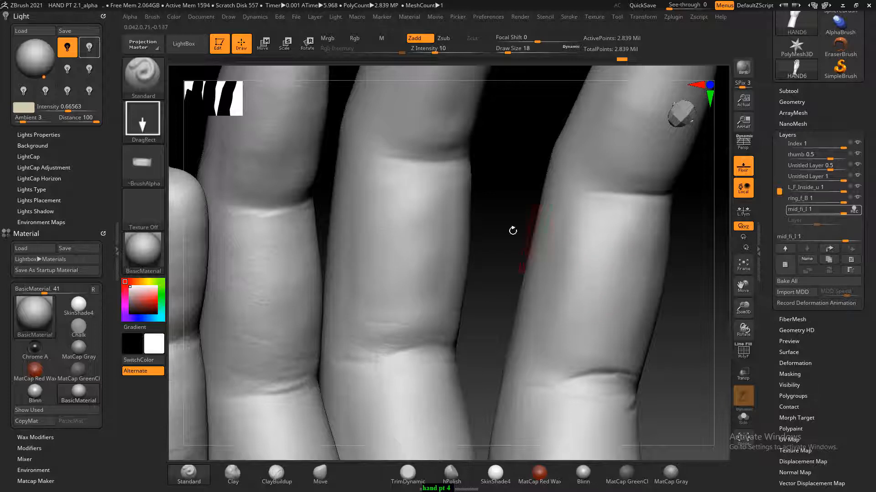
{"action": "left_click_drag", "start_coordinate": [512, 231], "coordinate": [494, 237], "text": "shift"}
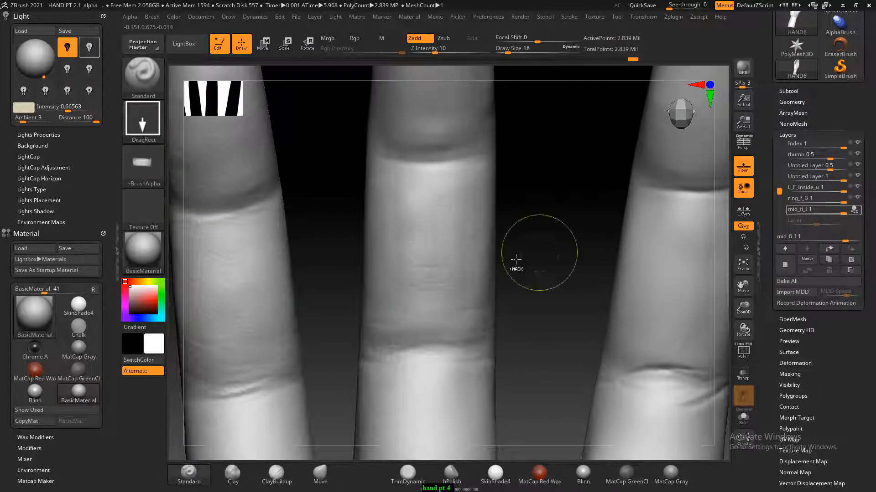
{"action": "key", "text": "ctrl+z"}
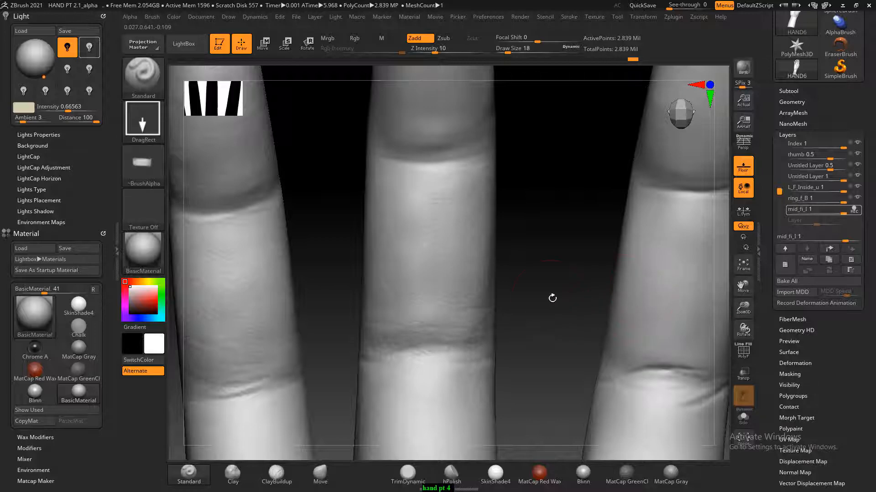
- Import mid_fig_upper_l from the hand ref folder as the brush alpha for the middle finger's upper segment
{"action": "left_click_drag", "start_coordinate": [552, 297], "coordinate": [534, 340]}
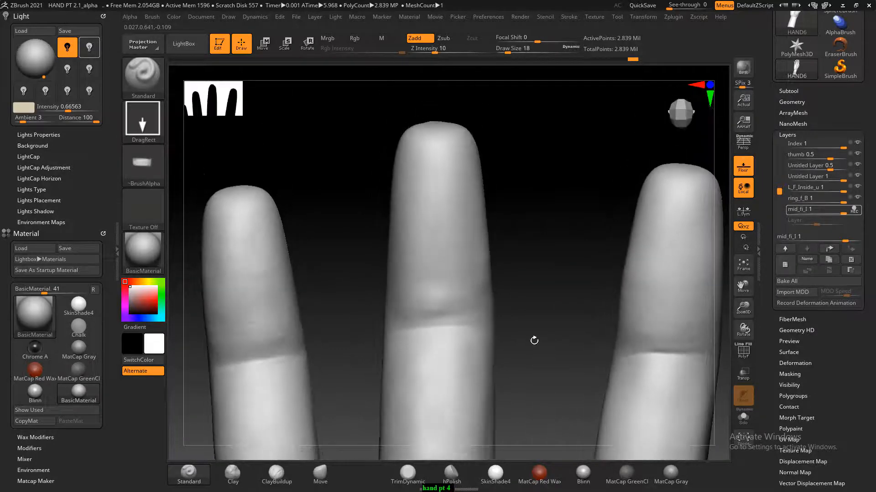
{"action": "left_click", "coordinate": [146, 171]}
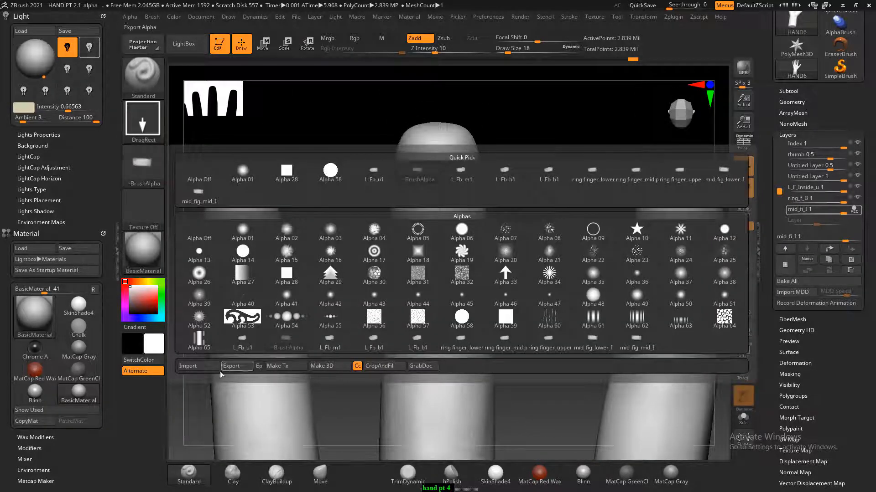
{"action": "left_click", "coordinate": [205, 369]}
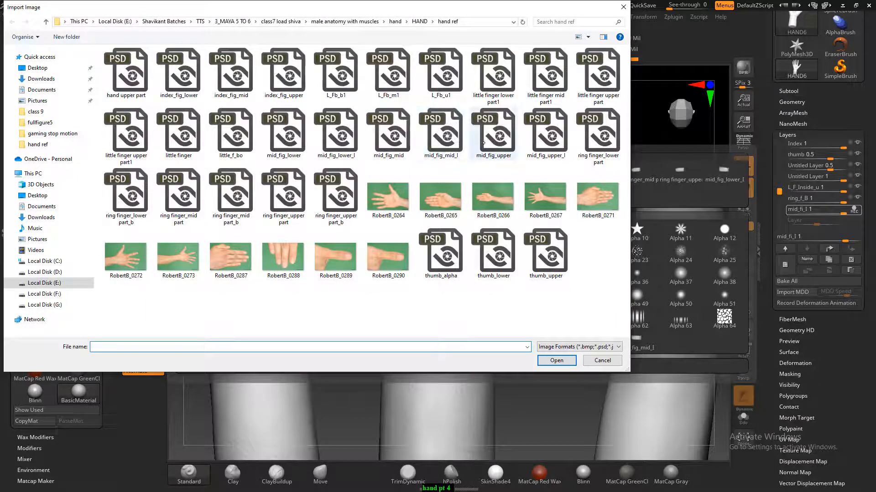
{"action": "left_click", "coordinate": [496, 142]}
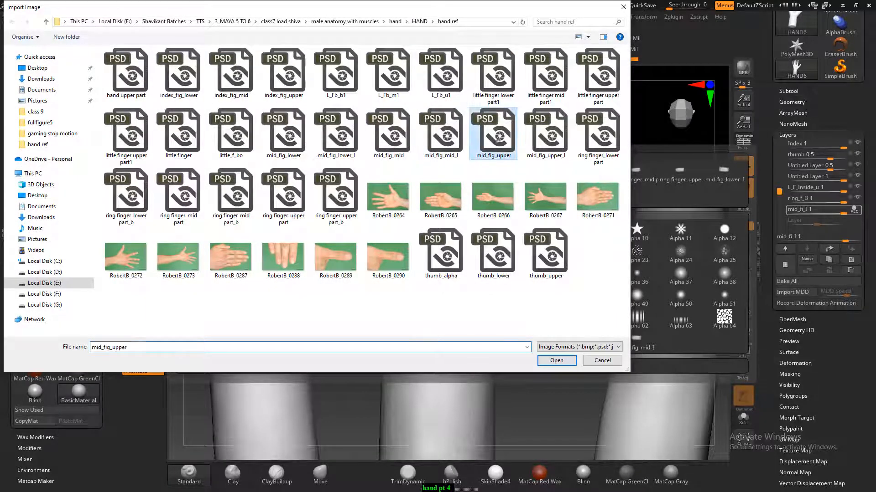
{"action": "double_click", "coordinate": [550, 142]}
- Add another sculpt layer for the middle finger's upper segment and name it mid_upper_l
{"action": "mouse_move", "coordinate": [461, 221]}
{"action": "right_mouse_down"}
{"action": "mouse_move", "coordinate": [508, 207]}
{"action": "mouse_move", "coordinate": [494, 213]}
{"action": "mouse_move", "coordinate": [499, 221]}
{"action": "right_mouse_up"}
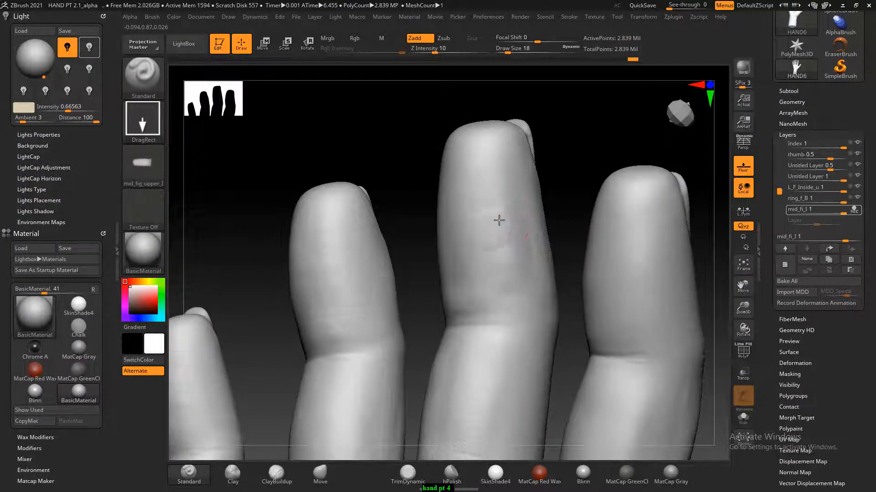
{"action": "right_click_drag", "start_coordinate": [574, 176], "coordinate": [576, 186]}
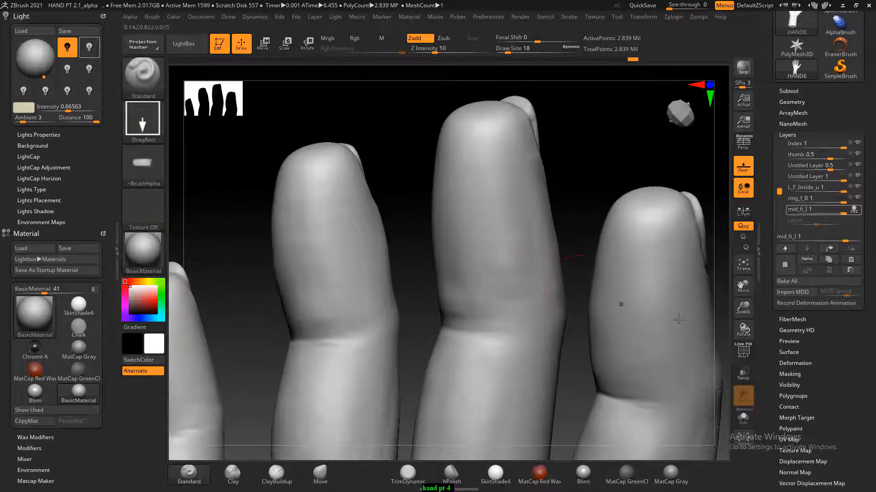
{"action": "left_click", "coordinate": [784, 265]}
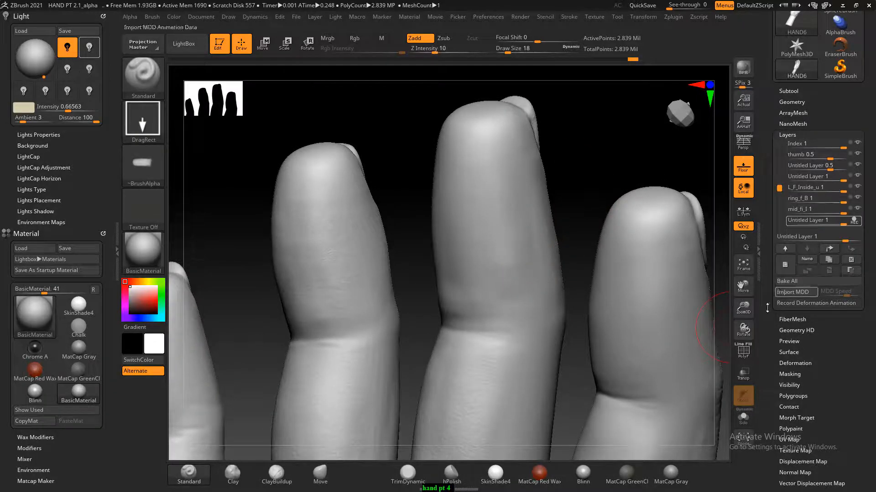
{"action": "left_click", "coordinate": [815, 262]}
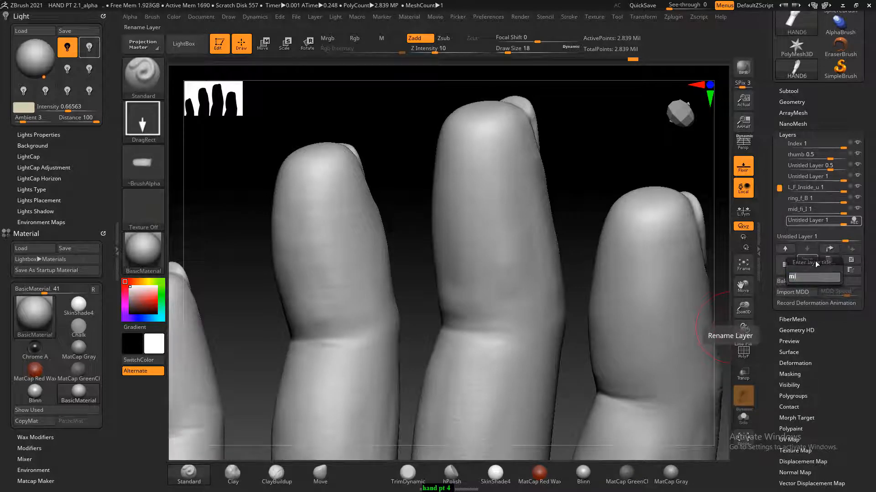
{"action": "type", "text": "mid_u"}
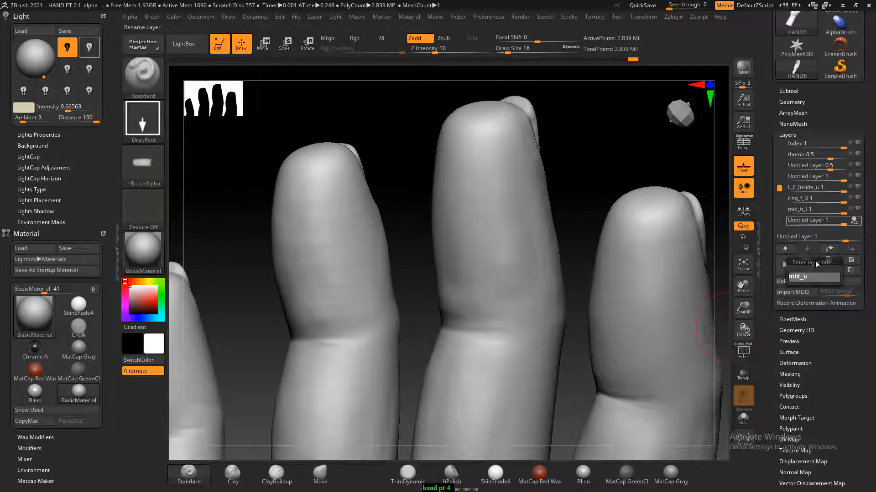
{"action": "type", "text": "pper_"}
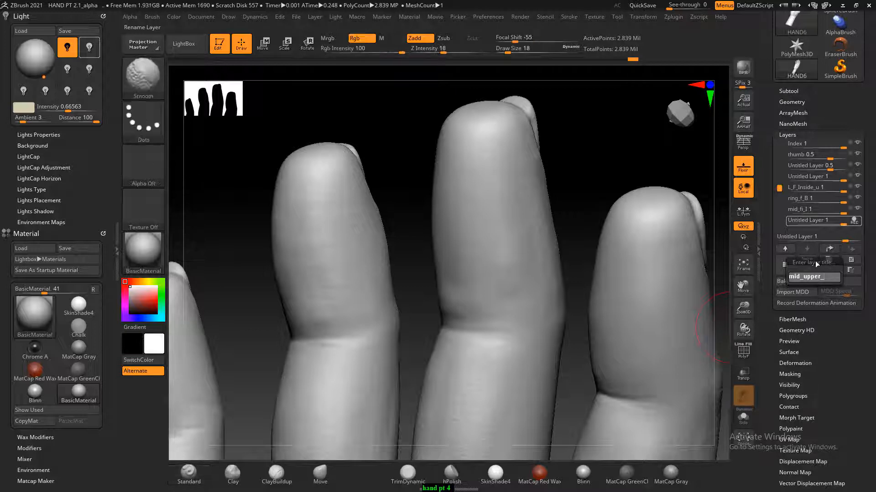
{"action": "type", "text": "l"}
{"action": "key", "text": "Return"}
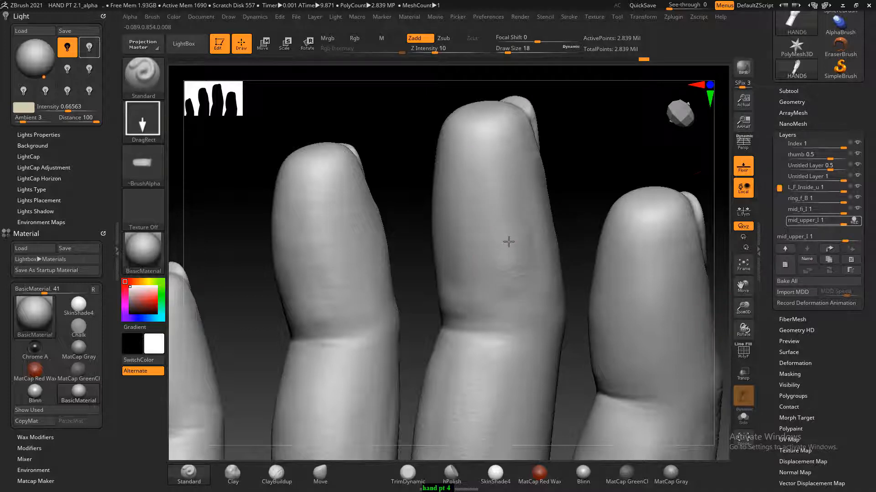
- Stamp the mid_fig_upper_l alpha around the middle finger's upper segment and over the pad of its tip
{"action": "left_click_drag", "start_coordinate": [617, 169], "coordinate": [619, 169]}
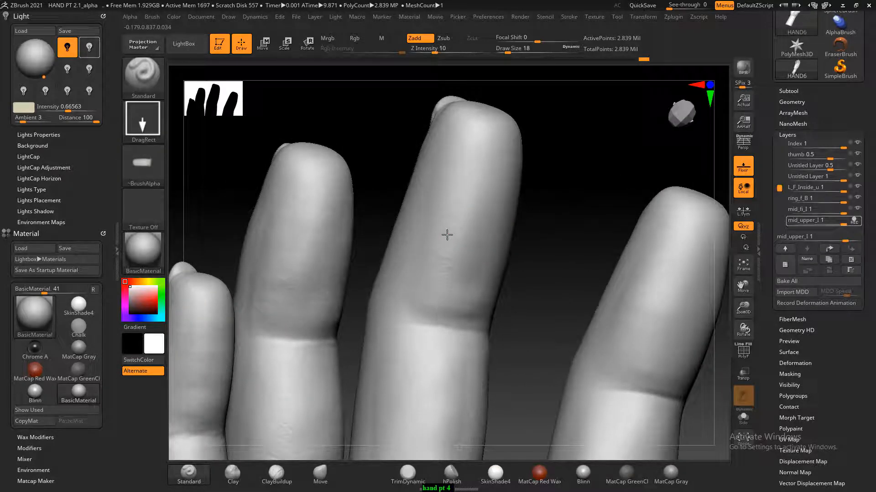
{"action": "left_click_drag", "start_coordinate": [579, 248], "coordinate": [584, 248]}
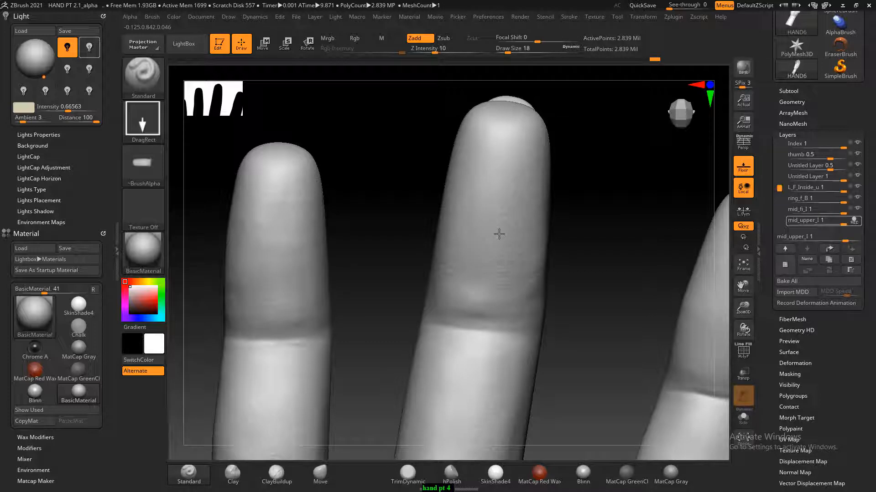
{"action": "left_click_drag", "start_coordinate": [647, 206], "coordinate": [627, 213]}
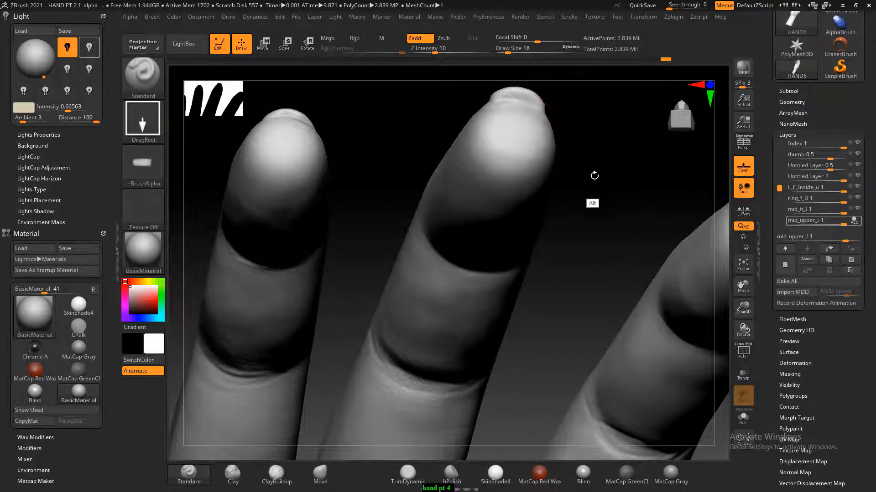
{"action": "left_click_drag", "start_coordinate": [591, 200], "coordinate": [570, 242], "text": "alt"}
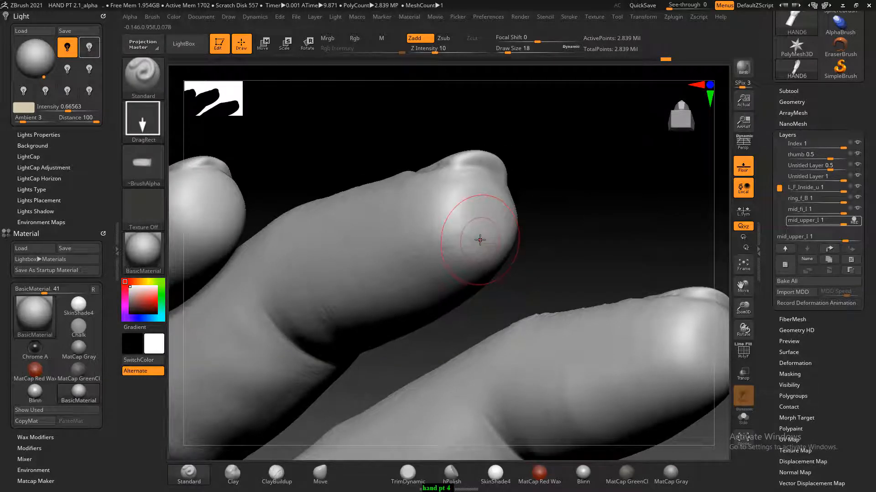
{"action": "key", "text": "ctrl+z"}
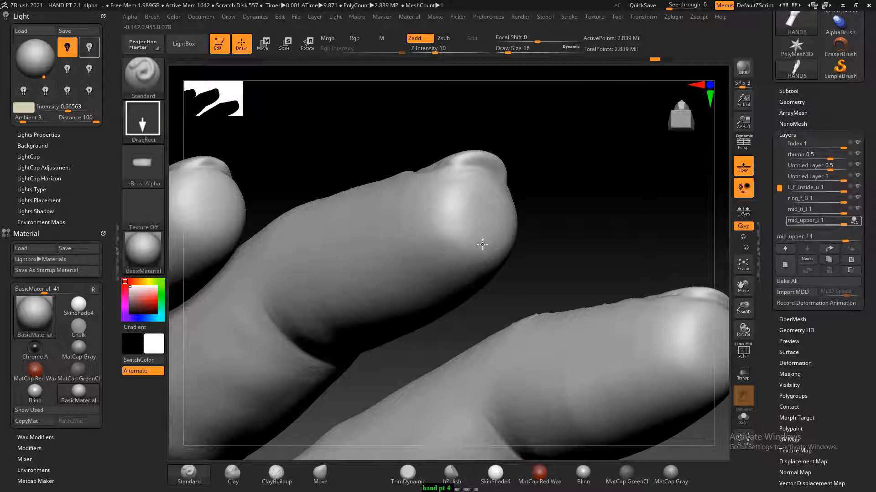
- Examine the fingers' skin detail from the back and palm sides of the hand
{"action": "left_click_drag", "start_coordinate": [570, 196], "coordinate": [595, 295]}
{"action": "left_click_drag", "start_coordinate": [515, 191], "coordinate": [501, 119], "text": "alt"}
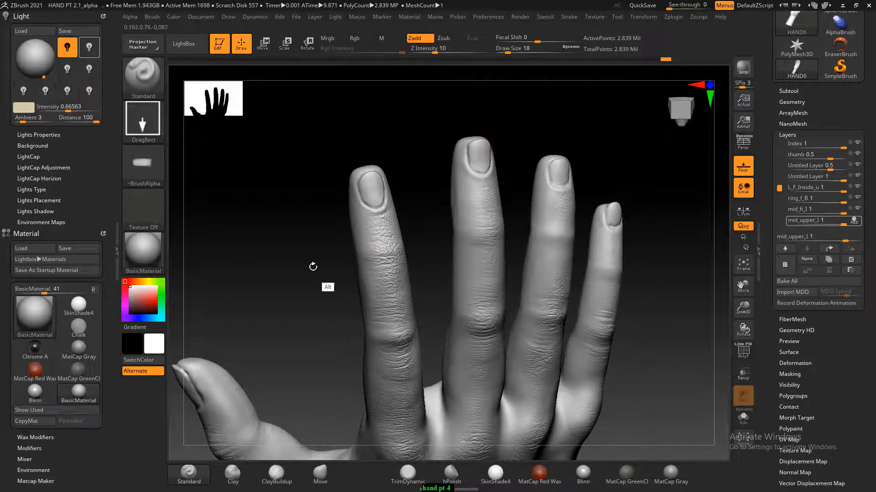
{"action": "left_click_drag", "start_coordinate": [313, 268], "coordinate": [315, 263]}
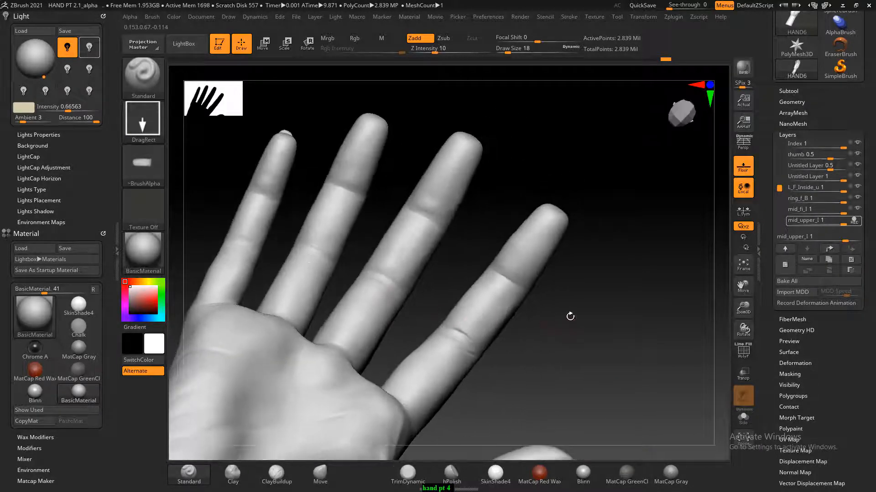
{"action": "left_click_drag", "start_coordinate": [569, 315], "coordinate": [561, 294]}
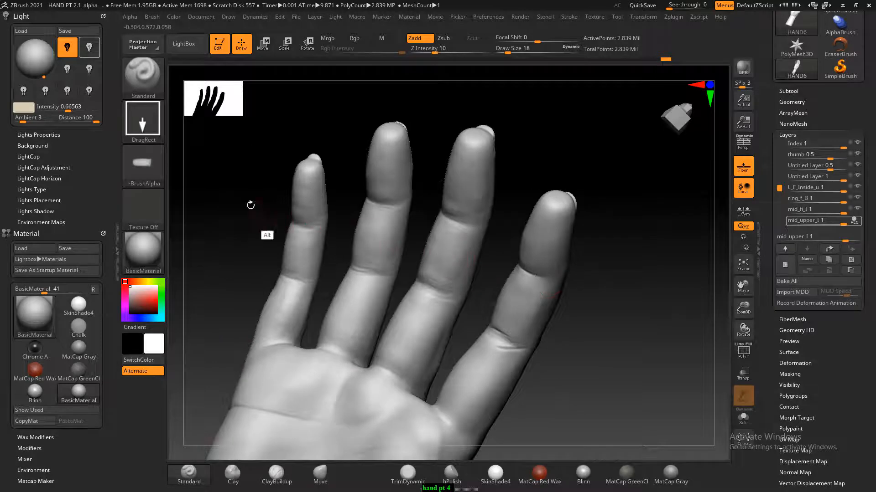
{"action": "left_click_drag", "start_coordinate": [250, 205], "coordinate": [687, 363], "text": "alt"}
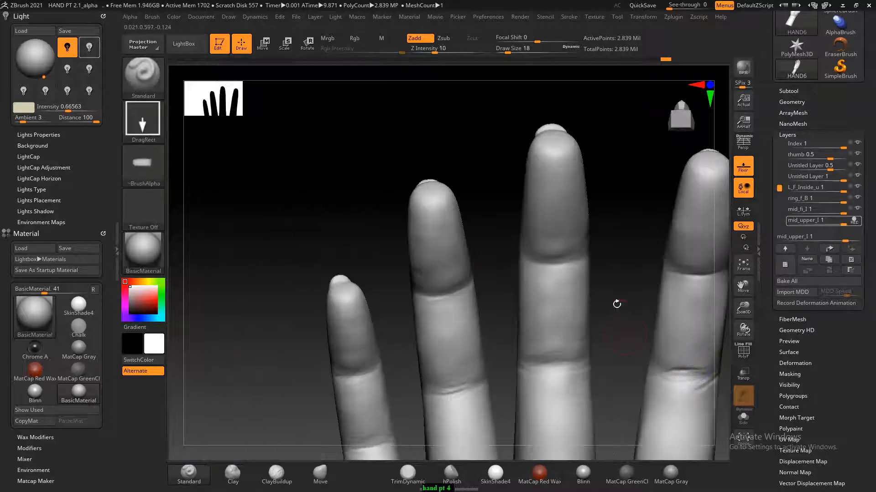
{"action": "left_click_drag", "start_coordinate": [608, 286], "coordinate": [444, 149], "text": "alt"}
{"action": "mouse_move", "coordinate": [598, 254]}
{"action": "left_mouse_down", "text": "alt"}
{"action": "mouse_move", "coordinate": [556, 205]}
{"action": "mouse_move", "coordinate": [545, 258]}
{"action": "mouse_move", "coordinate": [580, 239]}
{"action": "left_mouse_up", "text": "alt"}
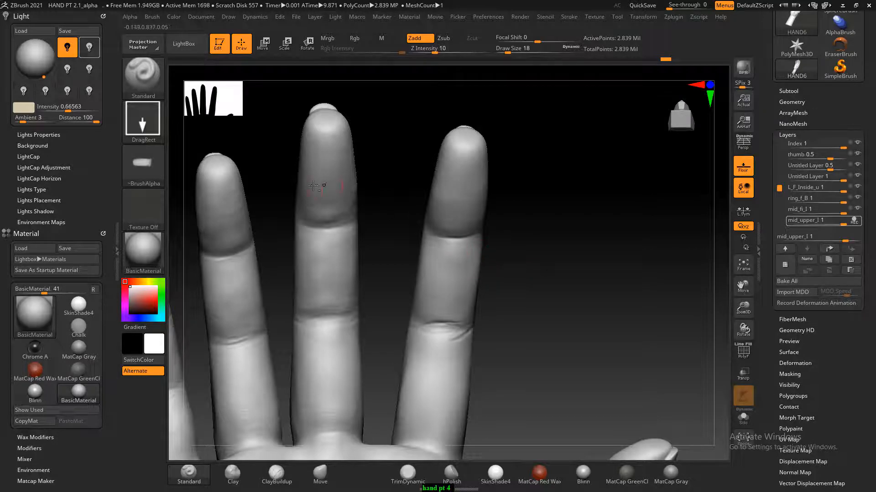
- Switch to Photoshop, hide Layer 2 in mid_fig_upper_l.psd to reveal the finger photo, and select Layer 6
{"action": "key", "text": "alt+Tab"}
{"action": "left_click", "coordinate": [369, 128]}
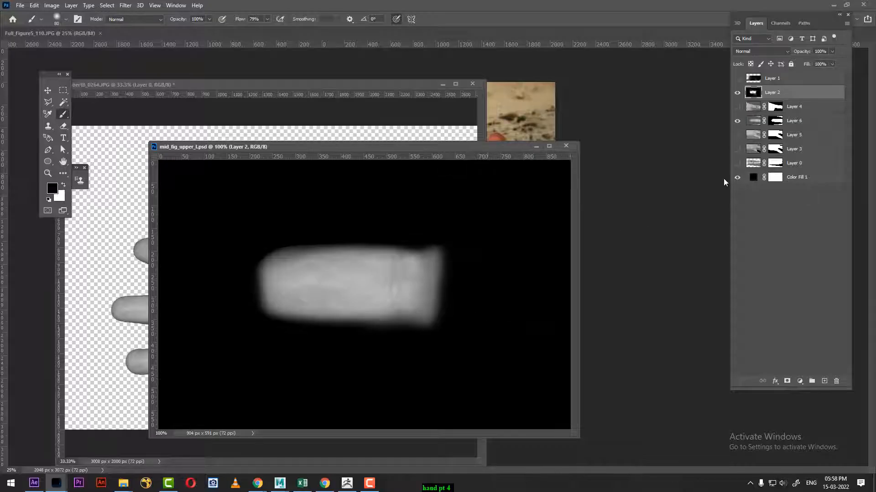
{"action": "left_click", "coordinate": [737, 93]}
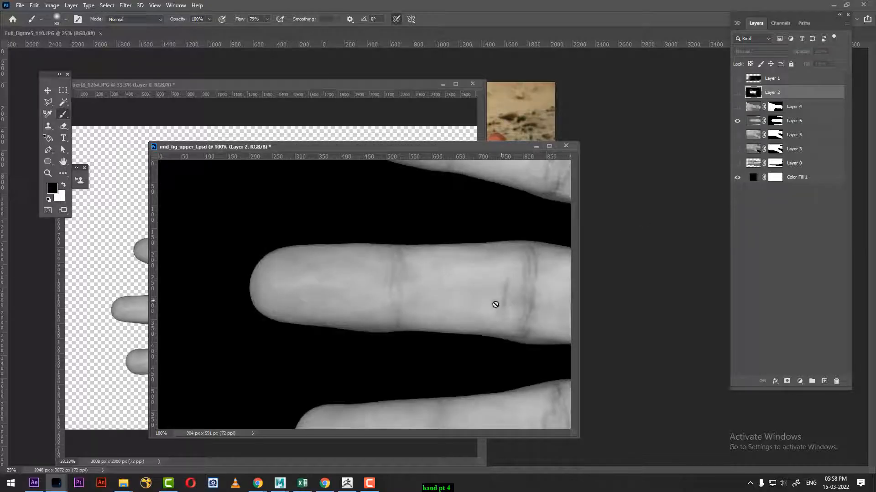
{"action": "left_click", "coordinate": [738, 93]}
{"action": "left_click", "coordinate": [737, 93]}
{"action": "left_click", "coordinate": [796, 121]}
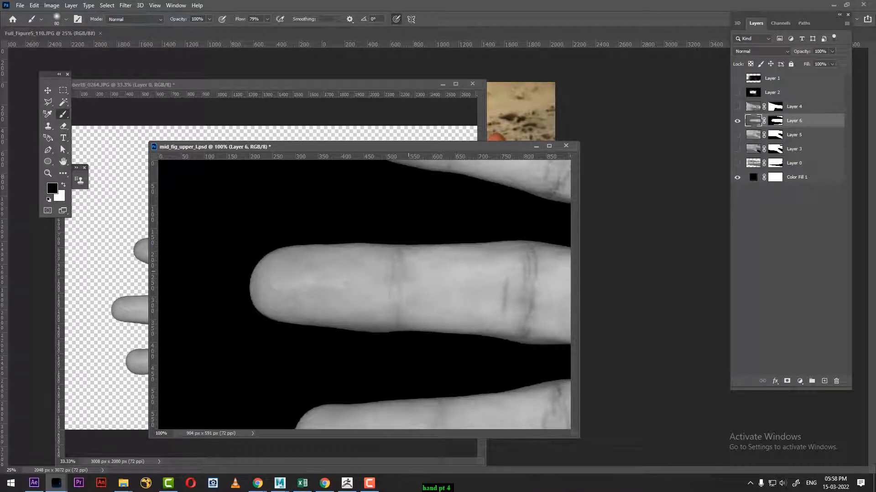
- Move the Layer 6 hand photo down in mid_fig_upper_l.psd to bring in the index fingertip, and minimise the separate palm photo document
{"action": "left_click", "coordinate": [47, 91]}
{"action": "left_click_drag", "start_coordinate": [425, 289], "coordinate": [386, 440]}
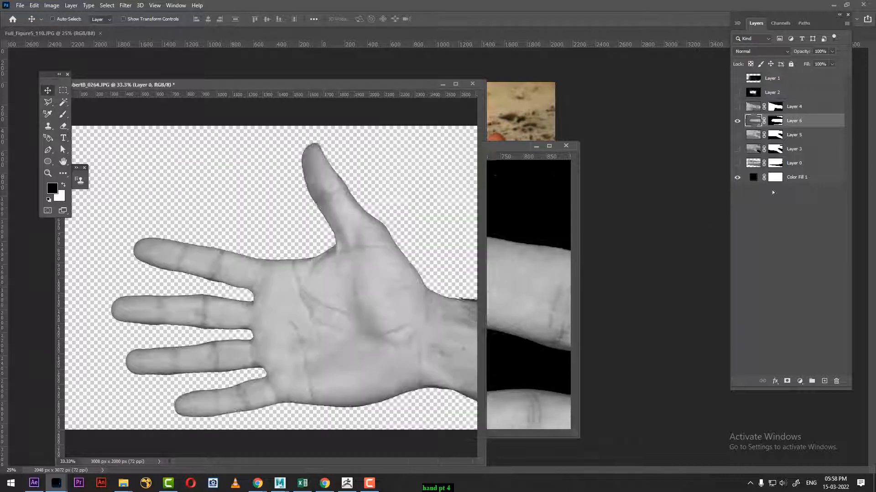
{"action": "left_click", "coordinate": [442, 84]}
{"action": "left_click_drag", "start_coordinate": [469, 289], "coordinate": [497, 380]}
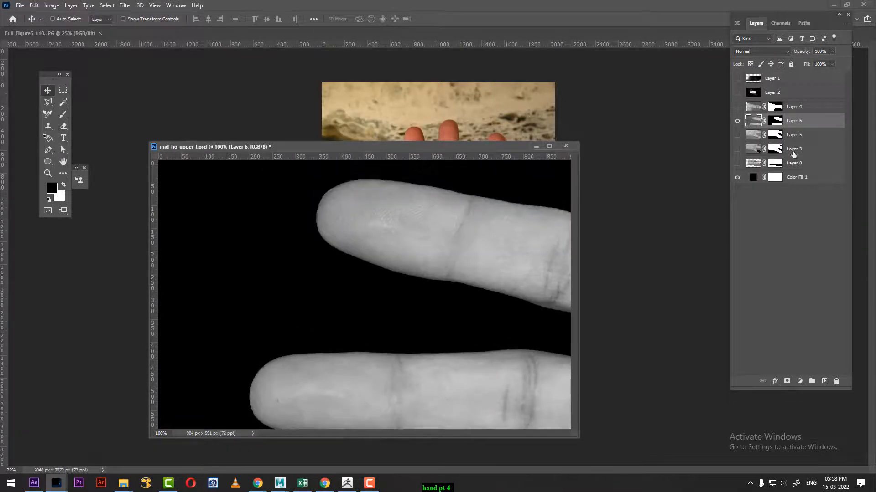
- Show Layer 2 again and move Layer 6 so the index fingertip sits inside Layer 2's soft-edged opening
{"action": "left_click", "coordinate": [736, 93]}
{"action": "left_click_drag", "start_coordinate": [492, 296], "coordinate": [456, 329]}
{"action": "key", "text": "ctrl"}
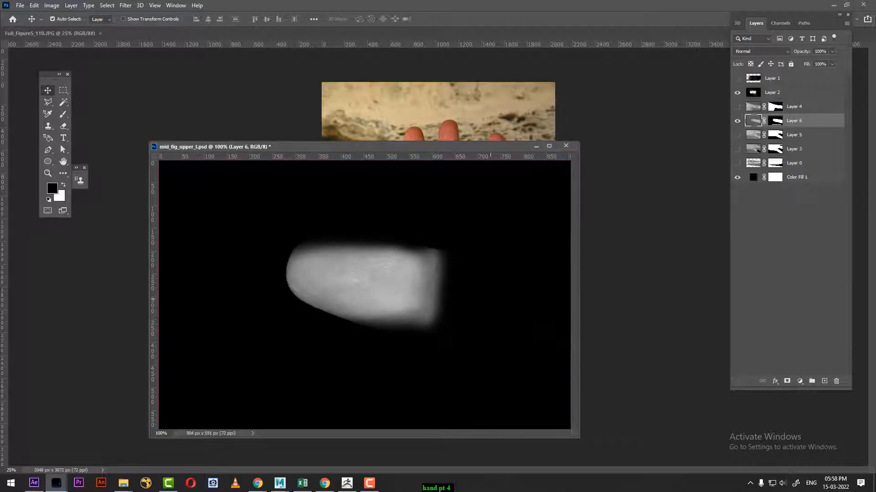
- Free-transform Layer 6, rotating it to about -3.7° and repositioning it so the index fingertip lies level in the opening
{"action": "key", "text": "ctrl+t"}
{"action": "key", "text": "ctrl+minus"}
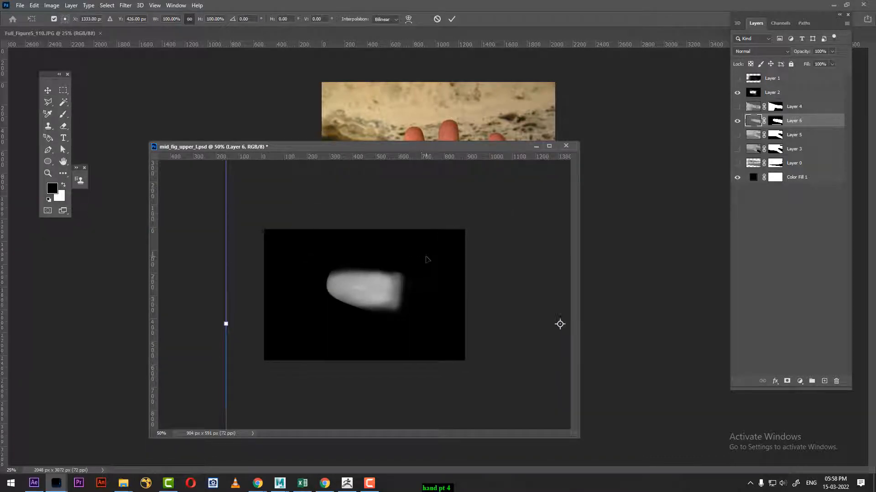
{"action": "key", "text": "ctrl+minus"}
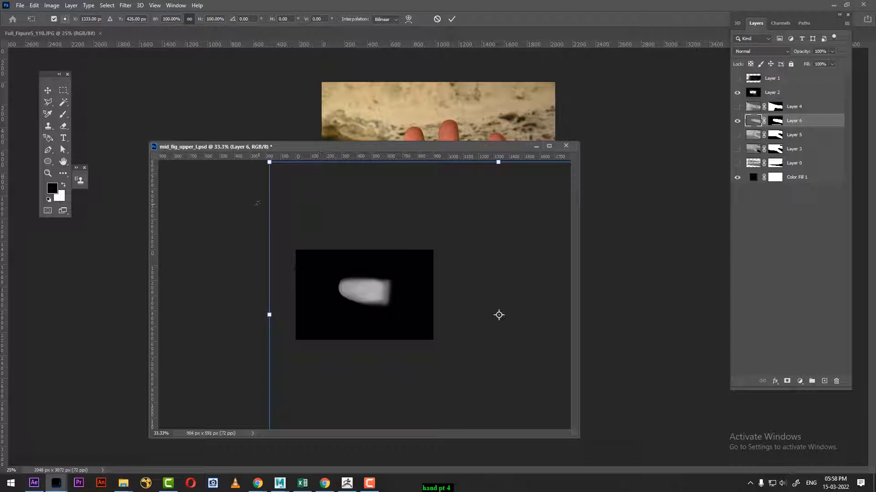
{"action": "left_click_drag", "start_coordinate": [257, 204], "coordinate": [254, 209]}
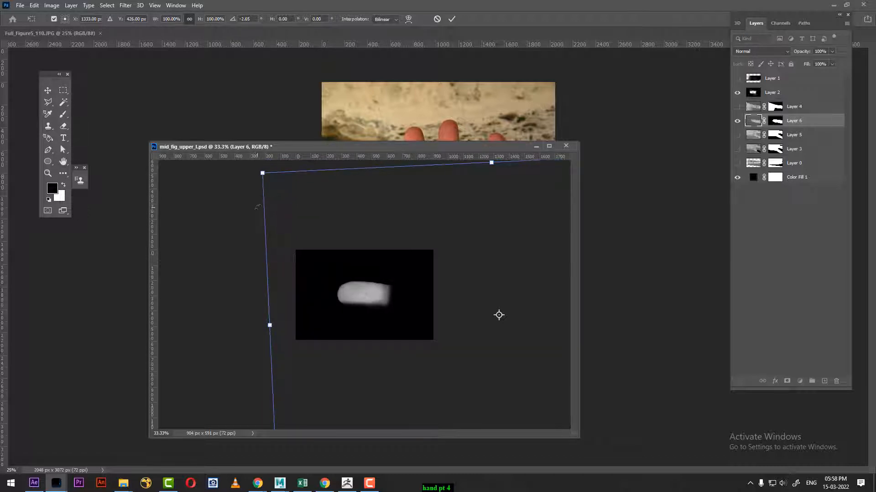
{"action": "key", "text": "ctrl+plus"}
{"action": "key", "text": "ctrl+plus"}
{"action": "left_click_drag", "start_coordinate": [348, 277], "coordinate": [380, 289]}
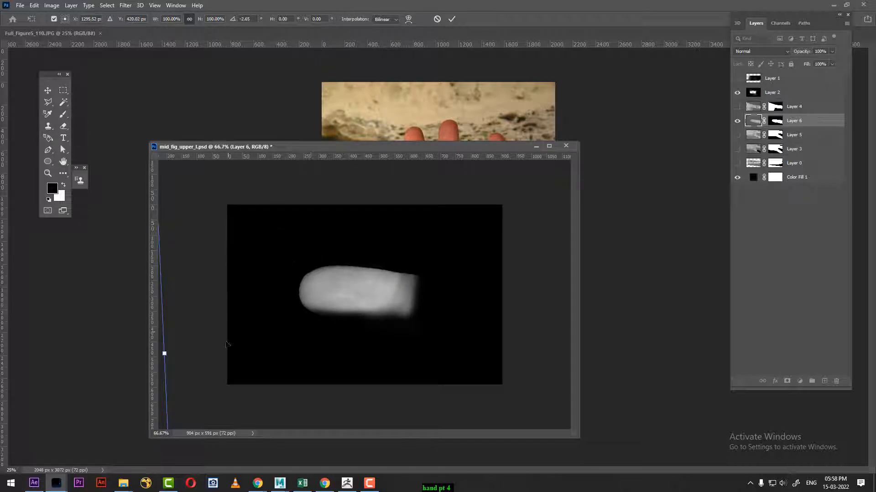
{"action": "key", "text": "ctrl+minus"}
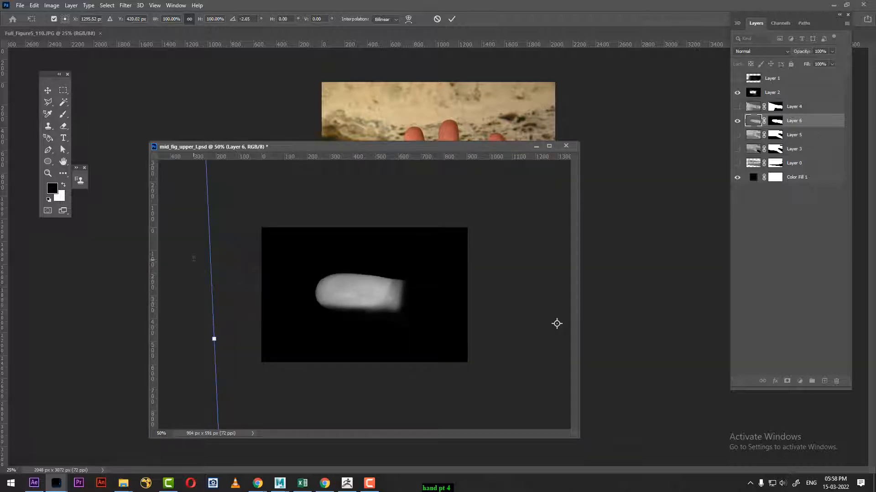
{"action": "left_click_drag", "start_coordinate": [193, 258], "coordinate": [206, 254]}
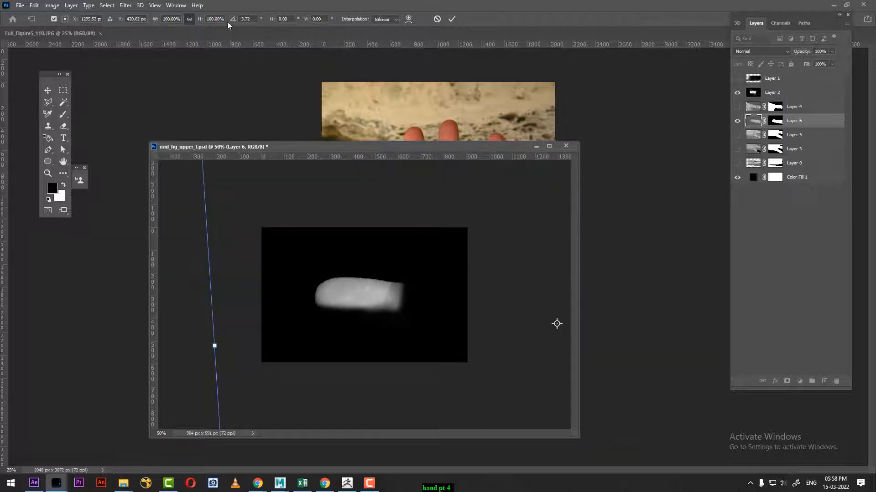
{"action": "key", "text": "ctrl+plus"}
{"action": "key", "text": "ctrl+plus"}
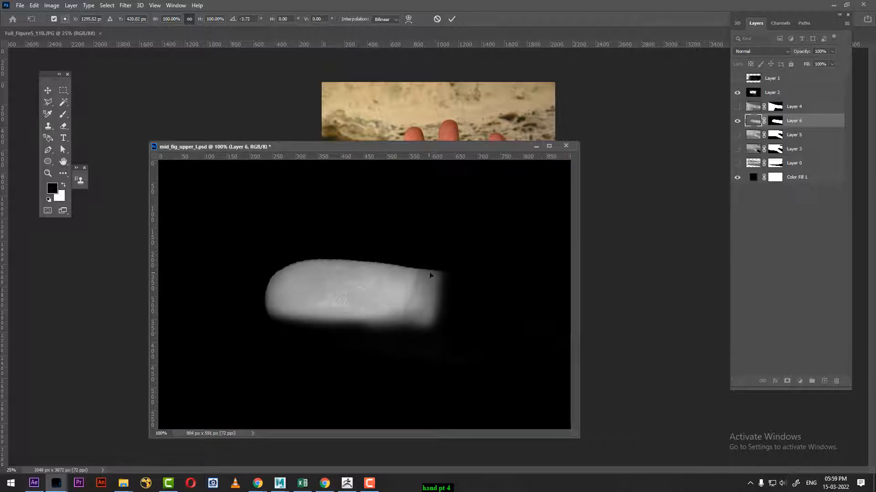
- Switch to ZBrush and stamp a skin alpha on the palm side of the index finger's upper segment
{"action": "left_click", "coordinate": [367, 484]}
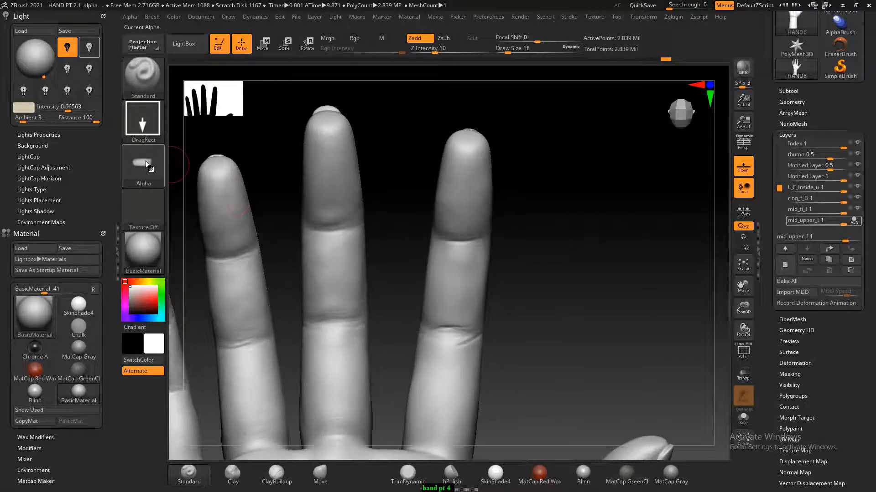
{"action": "left_click", "coordinate": [146, 160]}
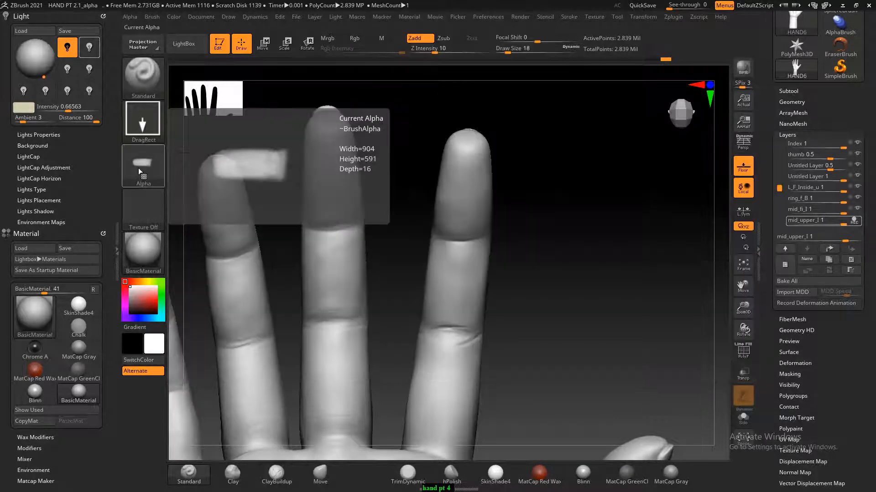
{"action": "left_click_drag", "start_coordinate": [627, 250], "coordinate": [570, 318]}
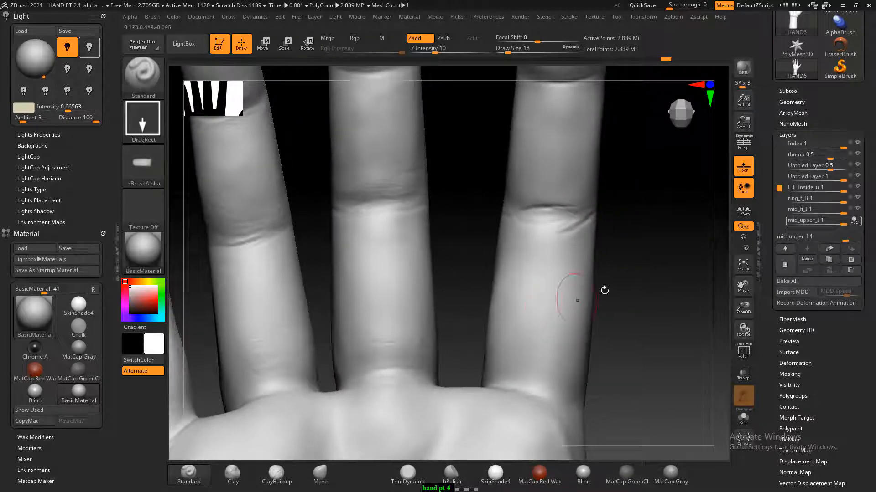
{"action": "left_click_drag", "start_coordinate": [604, 289], "coordinate": [657, 280], "text": "alt"}
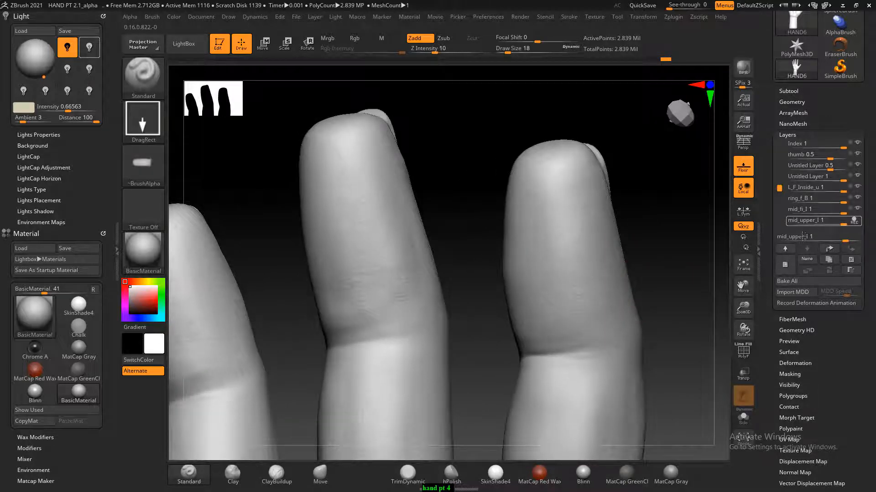
{"action": "mouse_move", "coordinate": [675, 215]}
{"action": "left_mouse_down"}
{"action": "mouse_move", "coordinate": [698, 215]}
{"action": "mouse_move", "coordinate": [680, 223]}
{"action": "left_mouse_up"}
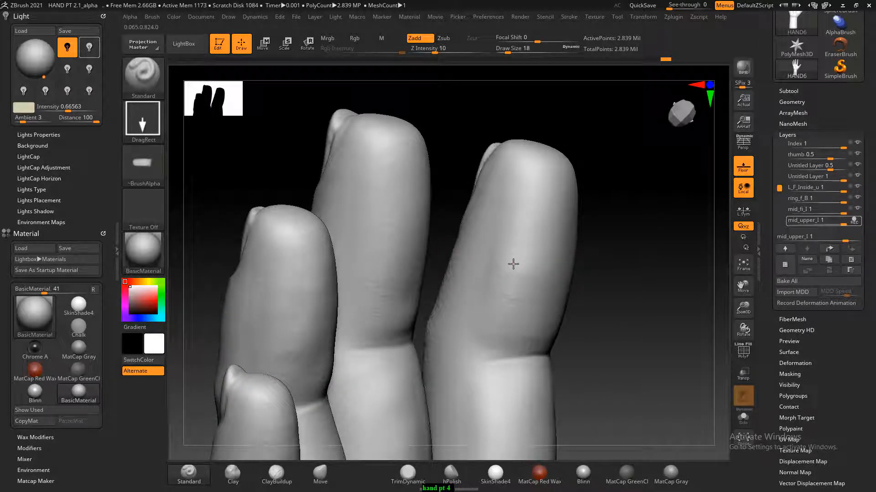
{"action": "left_click_drag", "start_coordinate": [639, 307], "coordinate": [604, 307]}
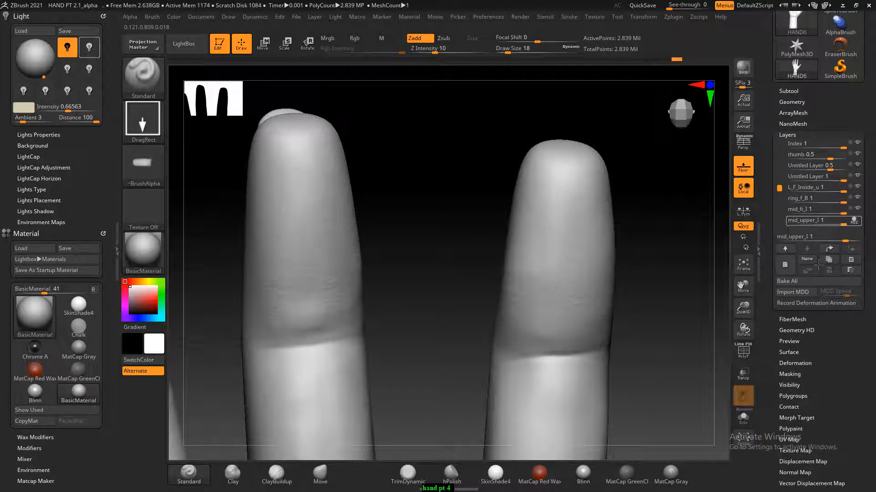
{"action": "left_click_drag", "start_coordinate": [651, 314], "coordinate": [605, 292]}
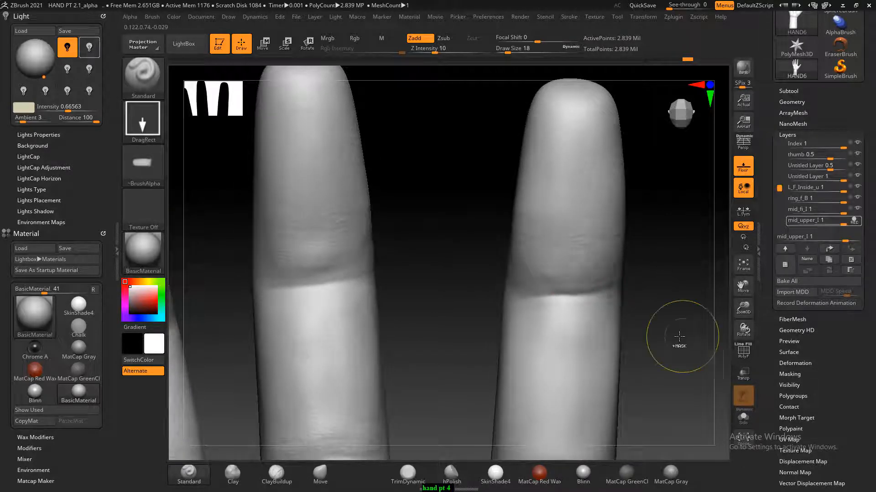
{"action": "mouse_move", "coordinate": [670, 350]}
{"action": "left_mouse_down", "text": "ctrl+alt"}
{"action": "mouse_move", "coordinate": [659, 256]}
{"action": "mouse_move", "coordinate": [678, 322]}
{"action": "mouse_move", "coordinate": [670, 323]}
{"action": "left_mouse_up", "text": "ctrl+alt"}
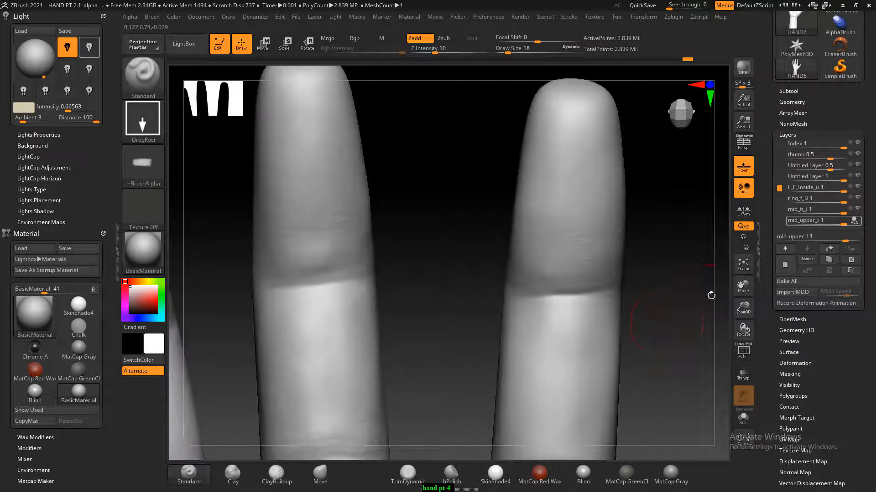
- Choose the L_Fb_b1 alpha and stamp it on the index finger's lower segment
{"action": "left_click_drag", "start_coordinate": [711, 296], "coordinate": [685, 276], "text": "alt"}
{"action": "left_click_drag", "start_coordinate": [658, 321], "coordinate": [634, 232], "text": "alt"}
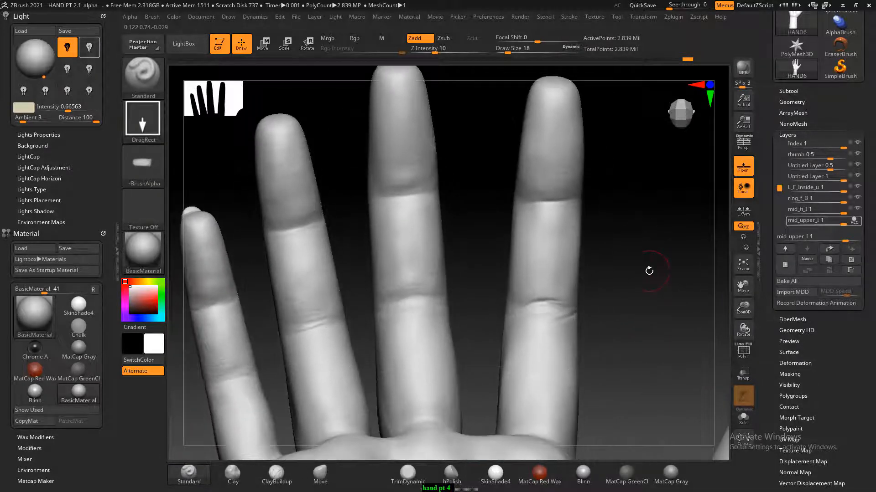
{"action": "left_click_drag", "start_coordinate": [650, 275], "coordinate": [674, 275]}
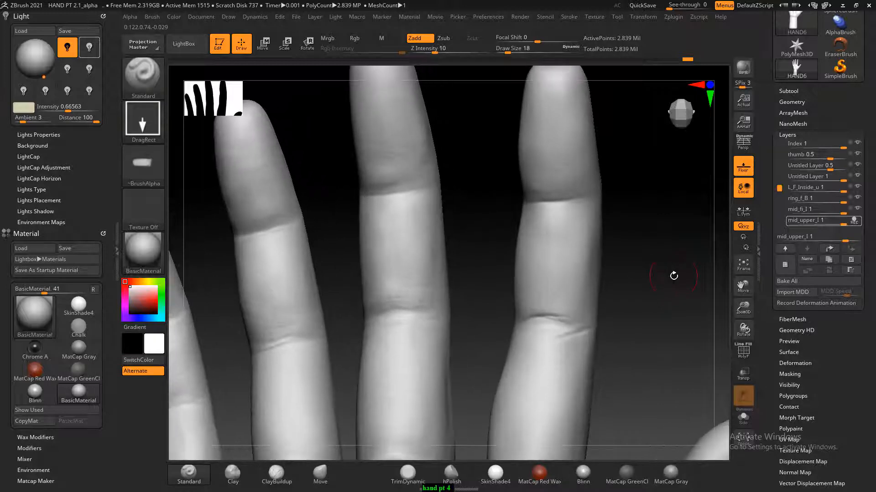
{"action": "left_click", "coordinate": [143, 166]}
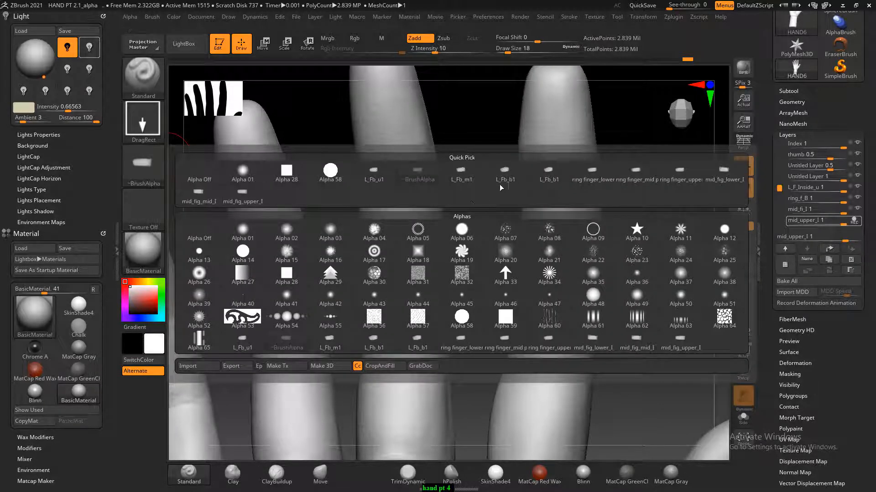
{"action": "mouse_move", "coordinate": [516, 174]}
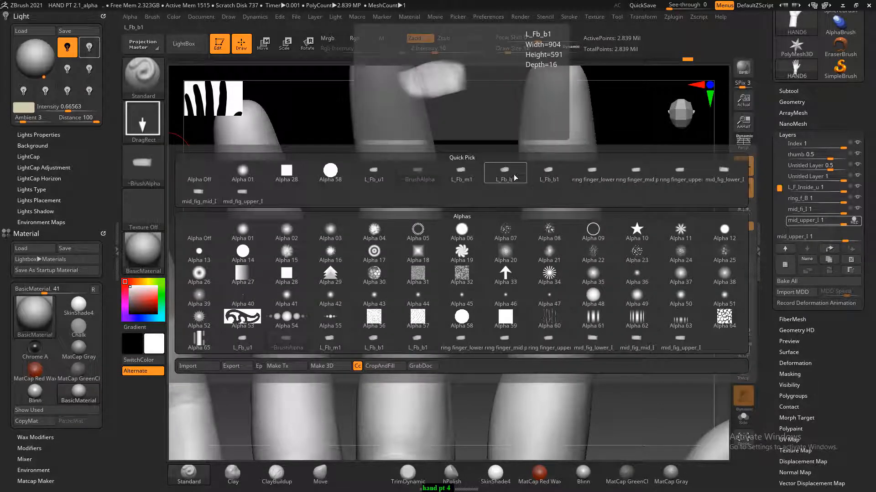
{"action": "left_click", "coordinate": [516, 173]}
{"action": "left_click_drag", "start_coordinate": [622, 246], "coordinate": [584, 245]}
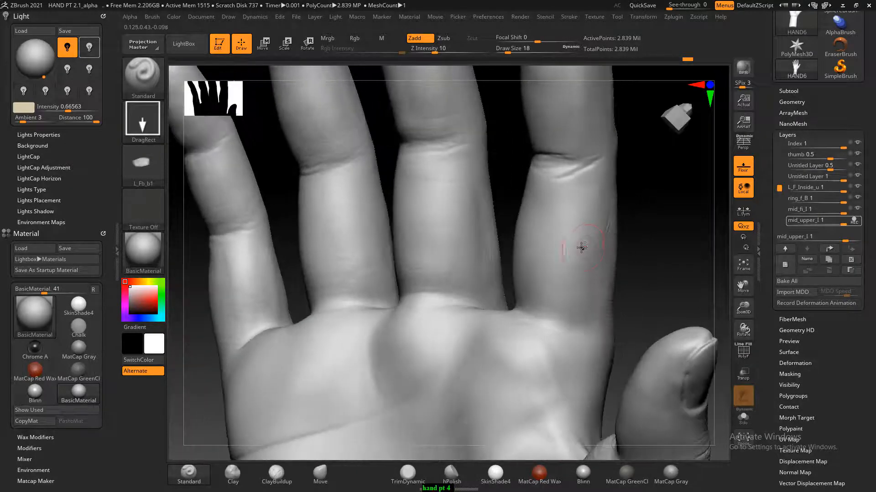
{"action": "left_click_drag", "start_coordinate": [671, 283], "coordinate": [656, 272]}
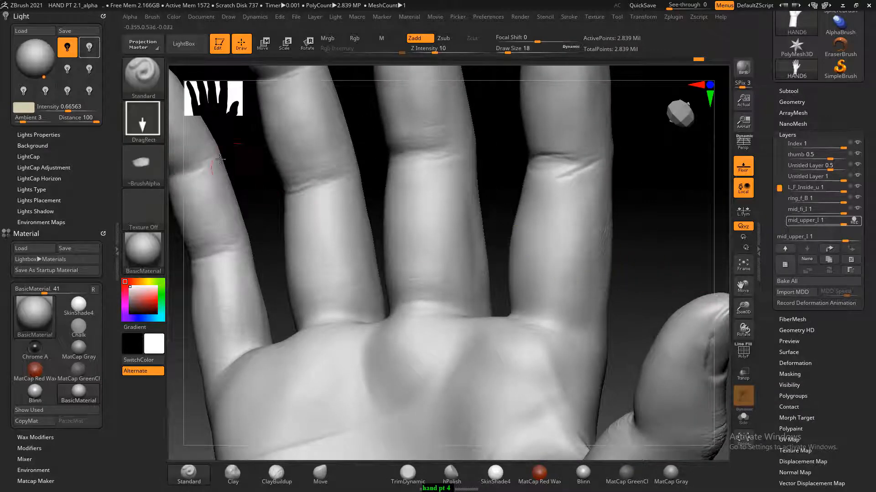
- Choose the mid_fig_lower_l alpha and stamp skin creases across the index finger's lower segment above the palm
{"action": "left_click", "coordinate": [144, 163]}
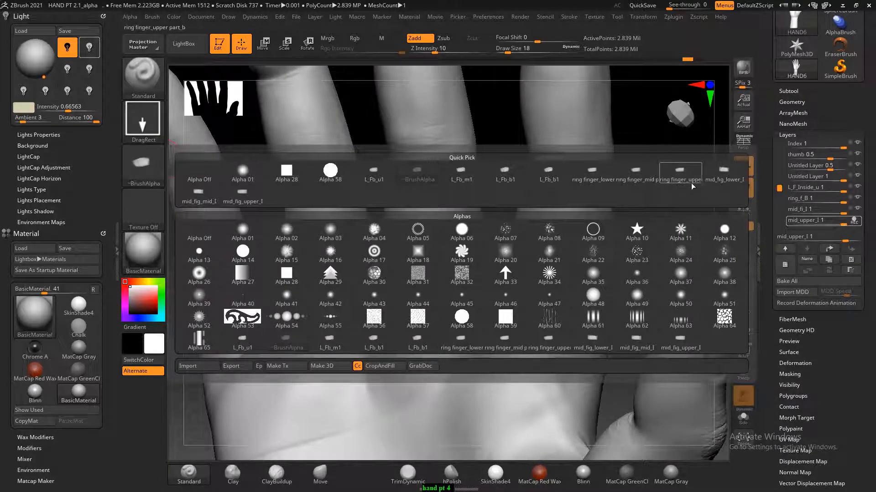
{"action": "left_click", "coordinate": [721, 179]}
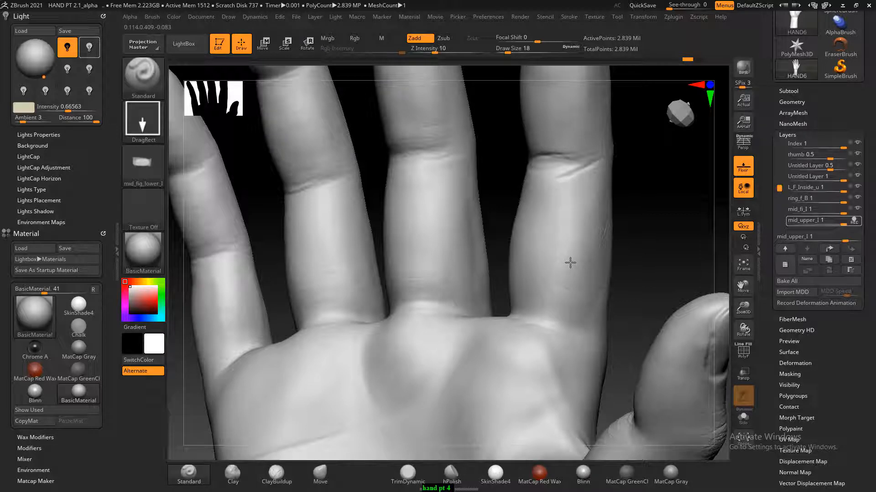
{"action": "left_click_drag", "start_coordinate": [656, 264], "coordinate": [524, 253]}
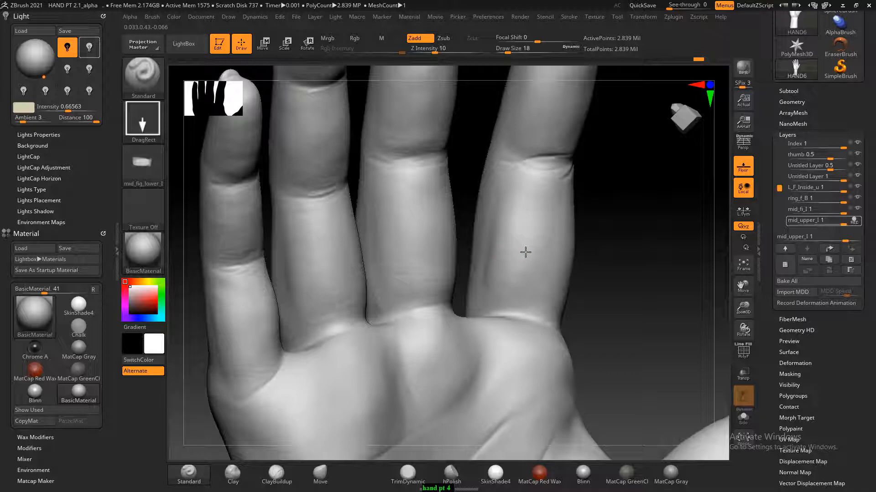
{"action": "left_click_drag", "start_coordinate": [697, 260], "coordinate": [555, 262]}
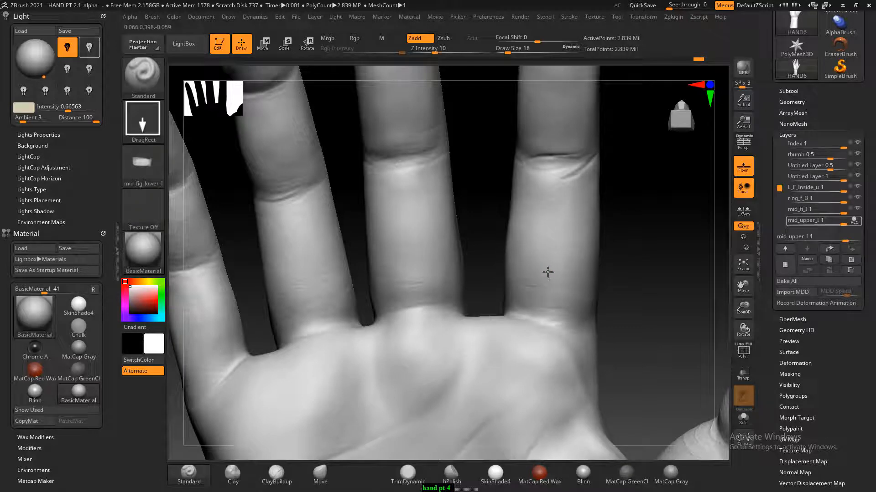
{"action": "left_click_drag", "start_coordinate": [547, 273], "coordinate": [548, 272]}
- Examine the thumb and the base of the index finger from the palm and the side
{"action": "left_click_drag", "start_coordinate": [666, 312], "coordinate": [672, 360], "text": "alt"}
{"action": "left_click_drag", "start_coordinate": [690, 404], "coordinate": [516, 293], "text": "alt"}
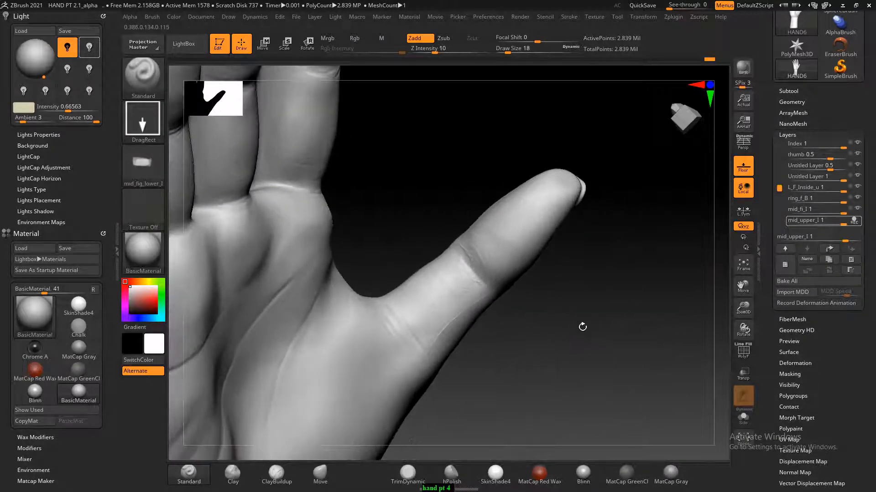
{"action": "left_click_drag", "start_coordinate": [582, 326], "coordinate": [586, 340]}
{"action": "mouse_move", "coordinate": [551, 314]}
{"action": "left_mouse_down", "text": "shift"}
{"action": "mouse_move", "coordinate": [492, 330]}
{"action": "mouse_move", "coordinate": [513, 278]}
{"action": "mouse_move", "coordinate": [451, 324]}
{"action": "mouse_move", "coordinate": [559, 303]}
{"action": "left_mouse_up", "text": "shift"}
{"action": "mouse_move", "coordinate": [500, 378]}
{"action": "left_mouse_down", "text": "shift"}
{"action": "mouse_move", "coordinate": [548, 358]}
{"action": "mouse_move", "coordinate": [546, 296]}
{"action": "mouse_move", "coordinate": [511, 287]}
{"action": "mouse_move", "coordinate": [449, 372]}
{"action": "mouse_move", "coordinate": [489, 413]}
{"action": "mouse_move", "coordinate": [553, 295]}
{"action": "mouse_move", "coordinate": [603, 237]}
{"action": "left_mouse_up", "text": "shift"}
{"action": "left_click_drag", "start_coordinate": [559, 303], "coordinate": [538, 314], "text": "shift"}
{"action": "left_click_drag", "start_coordinate": [637, 357], "coordinate": [545, 373]}
{"action": "mouse_move", "coordinate": [528, 402]}
{"action": "left_mouse_down", "text": "shift"}
{"action": "mouse_move", "coordinate": [535, 337]}
{"action": "mouse_move", "coordinate": [506, 427]}
{"action": "mouse_move", "coordinate": [555, 321]}
{"action": "left_mouse_up", "text": "shift"}
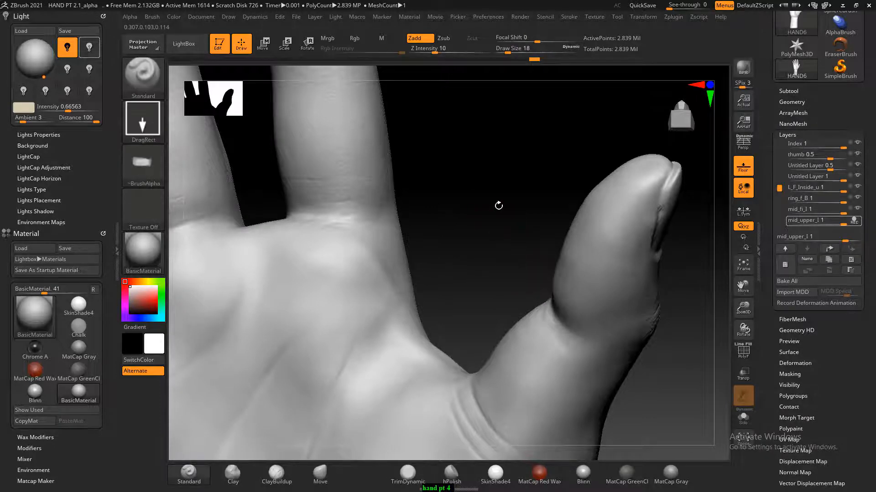
- Choose the mid_fig_mid_l alpha and stamp it on the palm side of the index finger's middle segment
{"action": "mouse_move", "coordinate": [500, 204]}
{"action": "left_mouse_down"}
{"action": "mouse_move", "coordinate": [502, 189]}
{"action": "mouse_move", "coordinate": [504, 207]}
{"action": "mouse_move", "coordinate": [498, 196]}
{"action": "mouse_move", "coordinate": [463, 193]}
{"action": "mouse_move", "coordinate": [567, 383]}
{"action": "left_mouse_up"}
{"action": "left_click_drag", "start_coordinate": [497, 196], "coordinate": [565, 276], "text": "alt"}
{"action": "left_click", "coordinate": [144, 164]}
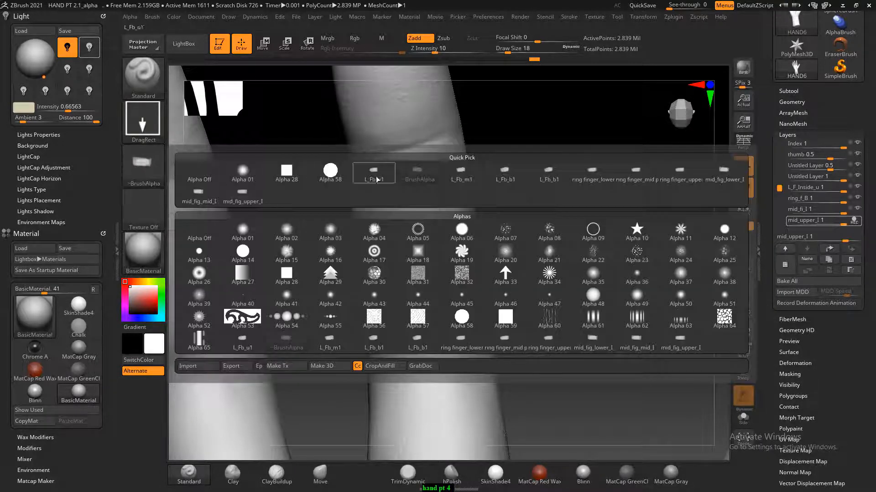
{"action": "mouse_move", "coordinate": [548, 181]}
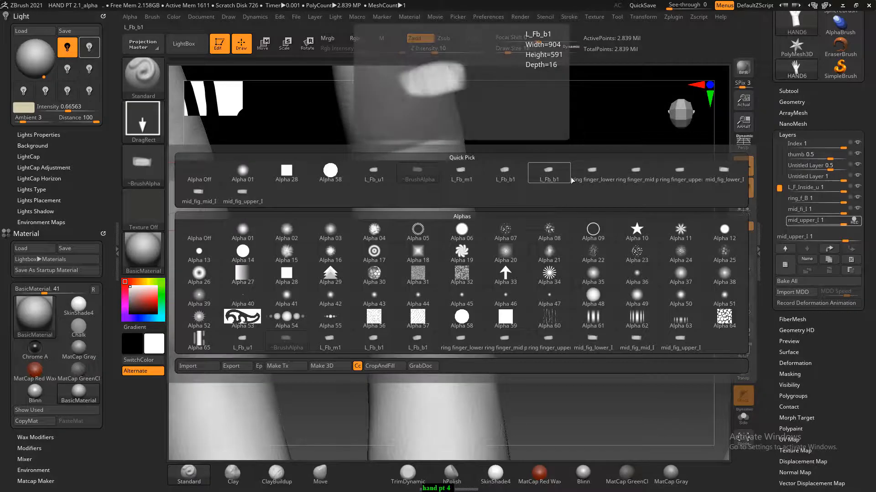
{"action": "mouse_move", "coordinate": [589, 180]}
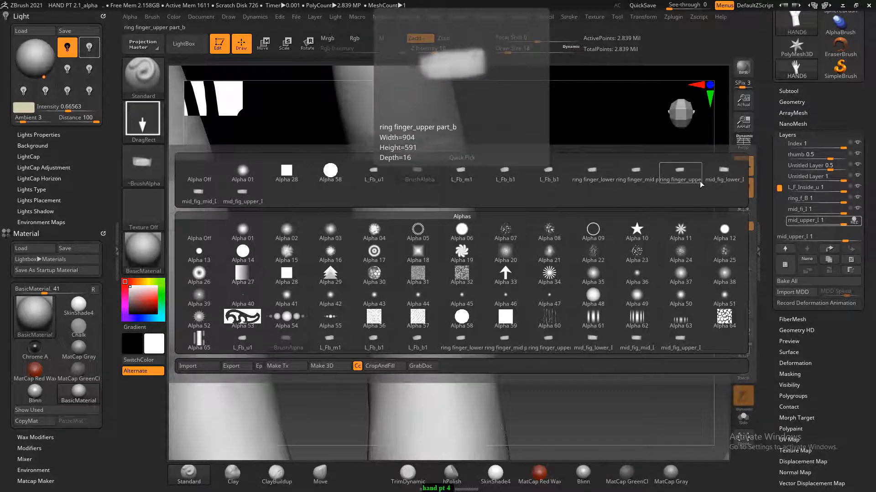
{"action": "left_click", "coordinate": [203, 197]}
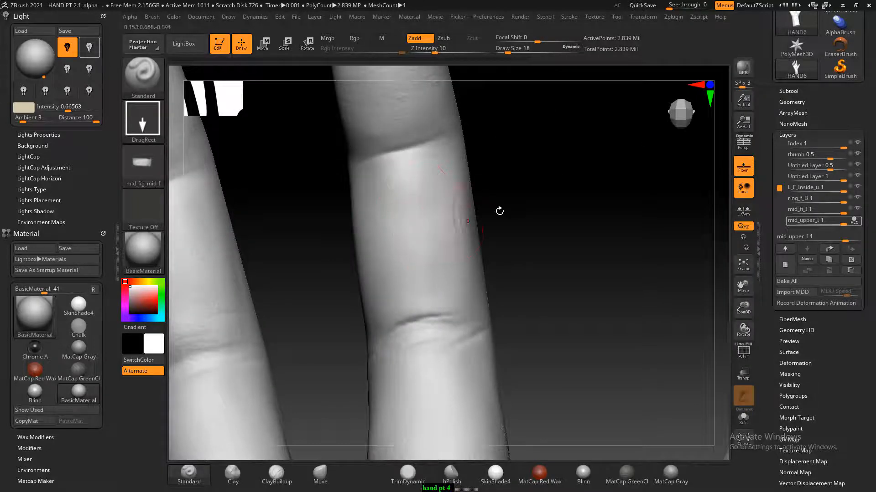
{"action": "mouse_move", "coordinate": [501, 209]}
{"action": "left_mouse_down"}
{"action": "mouse_move", "coordinate": [518, 212]}
{"action": "mouse_move", "coordinate": [549, 181]}
{"action": "left_mouse_up"}
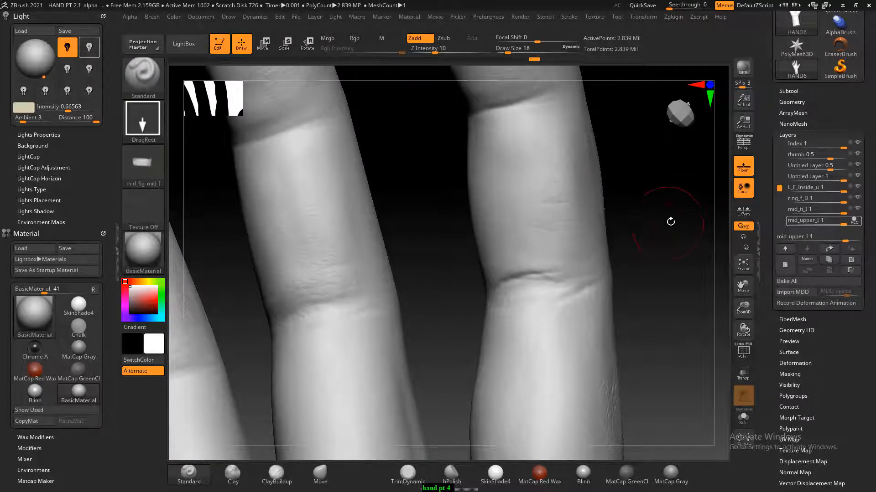
- Examine the stamped skin detail on the index finger's middle segment from several angles, plus the palm side of the whole hand
{"action": "left_click_drag", "start_coordinate": [670, 221], "coordinate": [641, 268]}
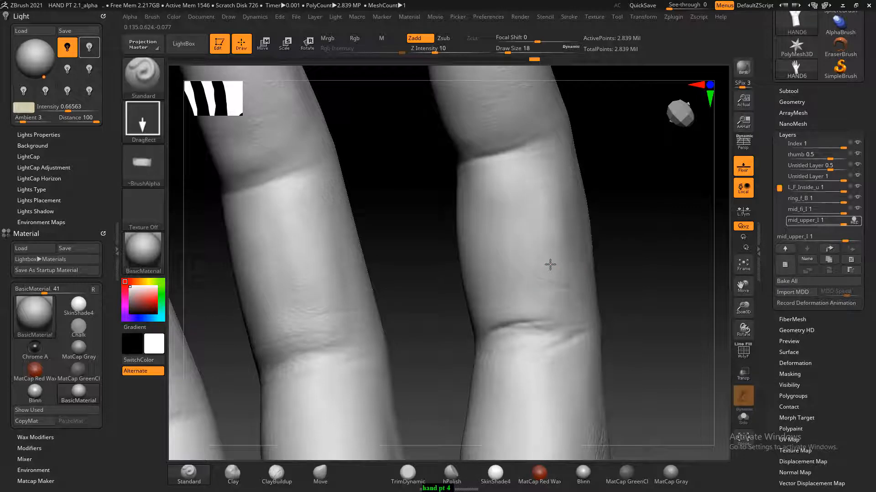
{"action": "mouse_move", "coordinate": [687, 266]}
{"action": "left_mouse_down"}
{"action": "mouse_move", "coordinate": [664, 278]}
{"action": "mouse_move", "coordinate": [560, 288]}
{"action": "left_mouse_up"}
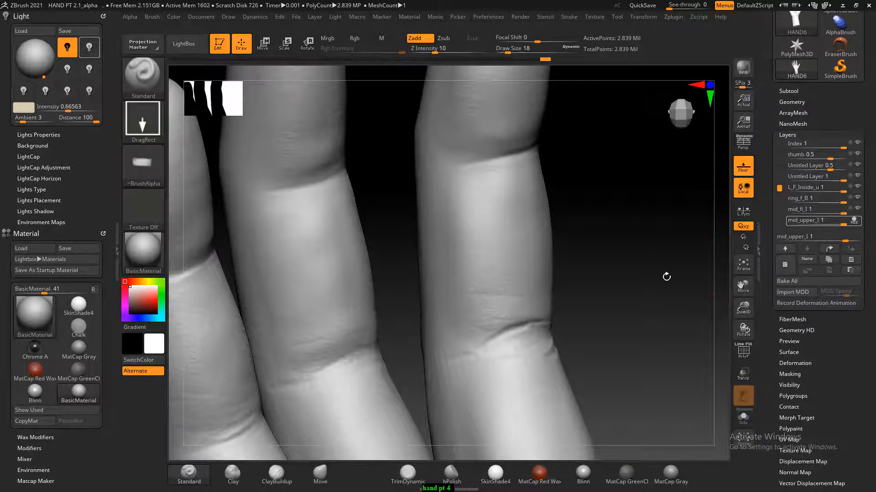
{"action": "left_click_drag", "start_coordinate": [665, 275], "coordinate": [617, 273]}
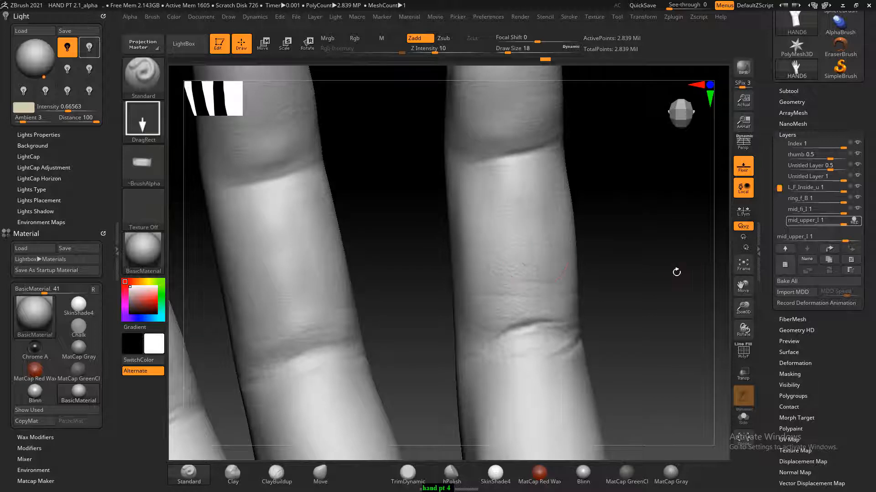
{"action": "left_click_drag", "start_coordinate": [676, 272], "coordinate": [647, 274]}
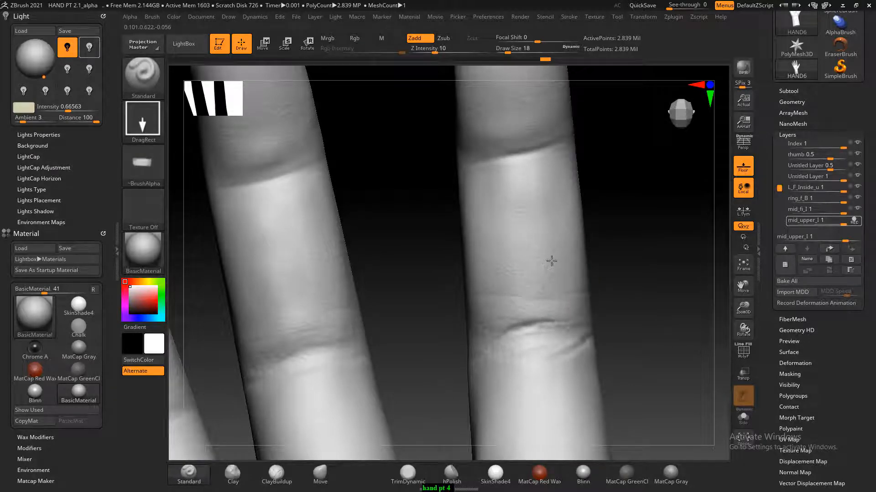
{"action": "left_click_drag", "start_coordinate": [703, 301], "coordinate": [566, 239], "text": "alt"}
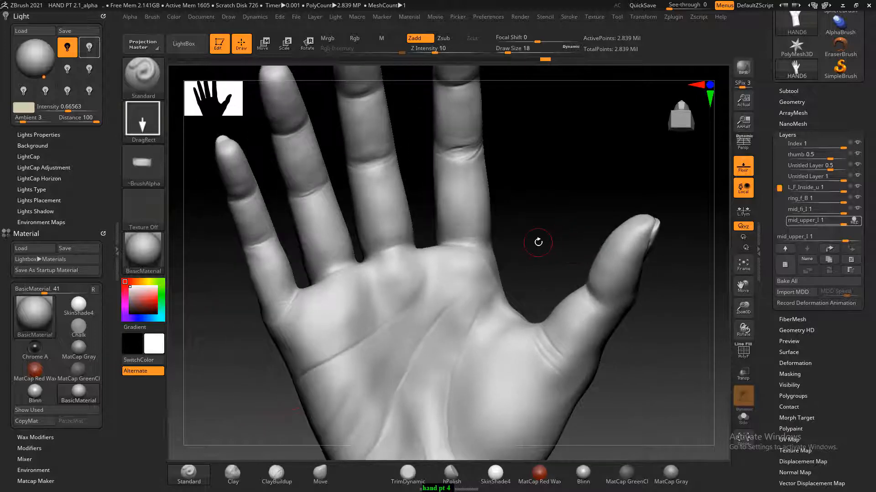
- Switch to the mid_fig_upper_l document in Photoshop, hide Layer 2 and move Layer 6 to bring the thumb into the canvas
{"action": "key", "text": "alt+Tab"}
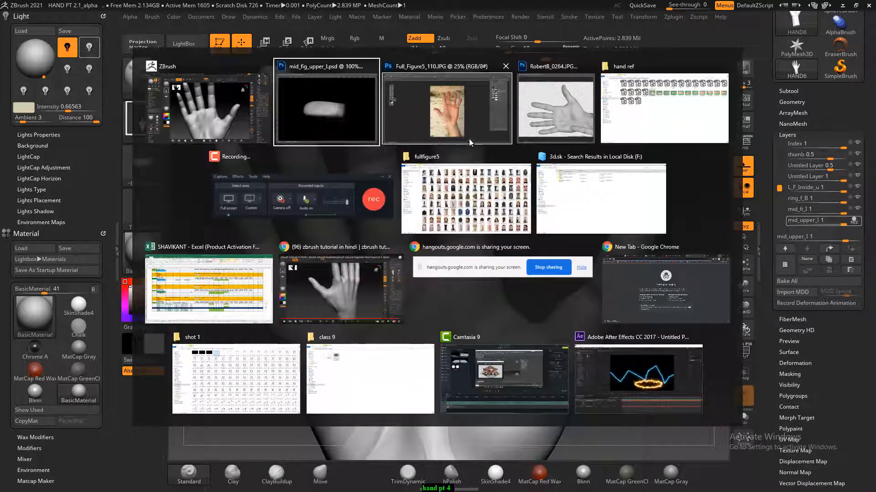
{"action": "left_click", "coordinate": [354, 119]}
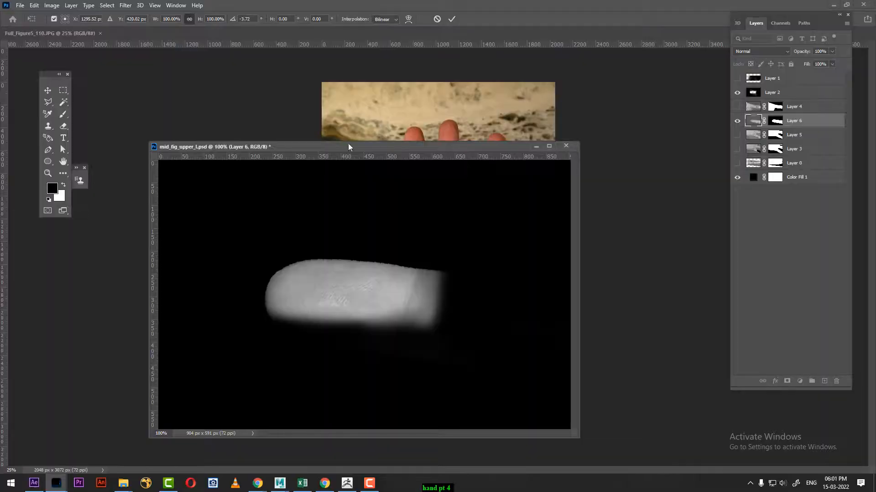
{"action": "left_click", "coordinate": [737, 93]}
{"action": "key", "text": "ctrl+minus"}
{"action": "key", "text": "ctrl+minus"}
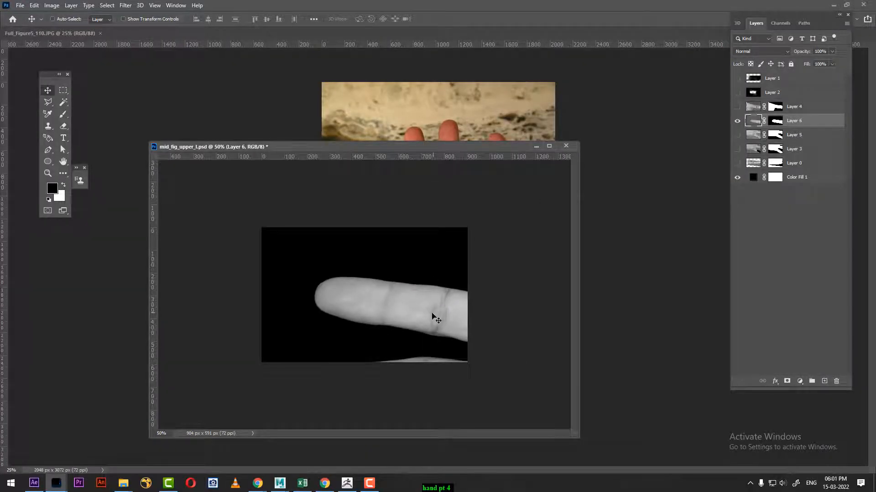
{"action": "left_click_drag", "start_coordinate": [433, 318], "coordinate": [371, 318], "text": "shift"}
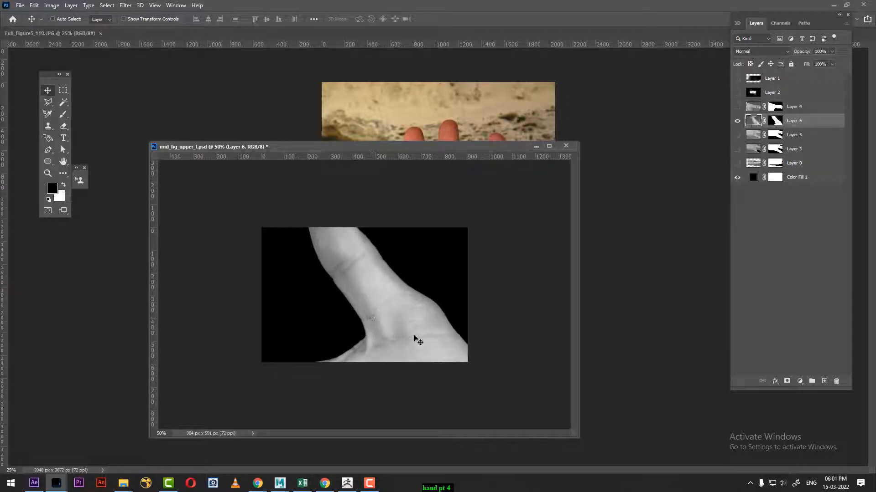
{"action": "left_click", "coordinate": [737, 93]}
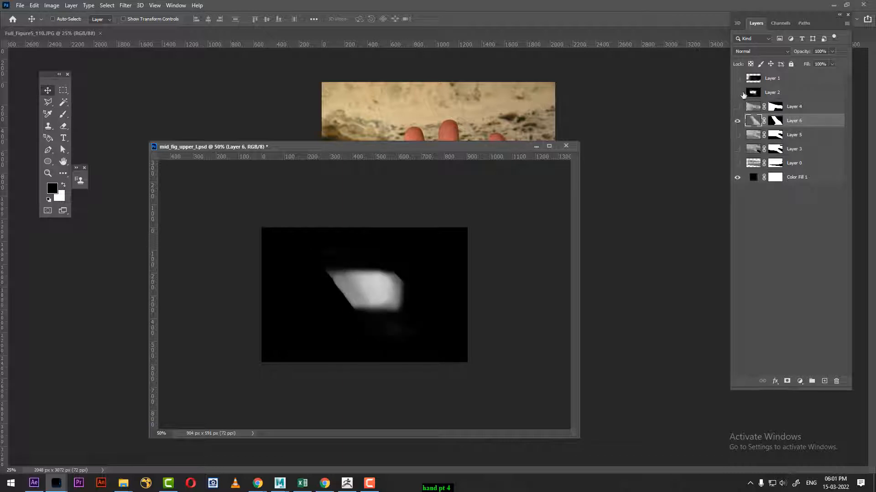
{"action": "left_click", "coordinate": [740, 93]}
{"action": "left_click_drag", "start_coordinate": [411, 323], "coordinate": [399, 329]}
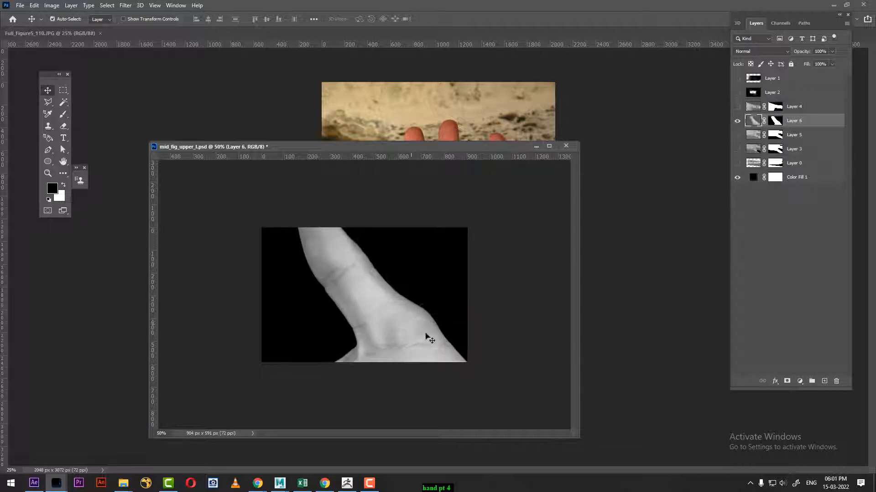
- Free-transform Layer 6, rotating it to about -33° and repositioning it so the whole thumb lies inside the canvas
{"action": "key", "text": "ctrl+t"}
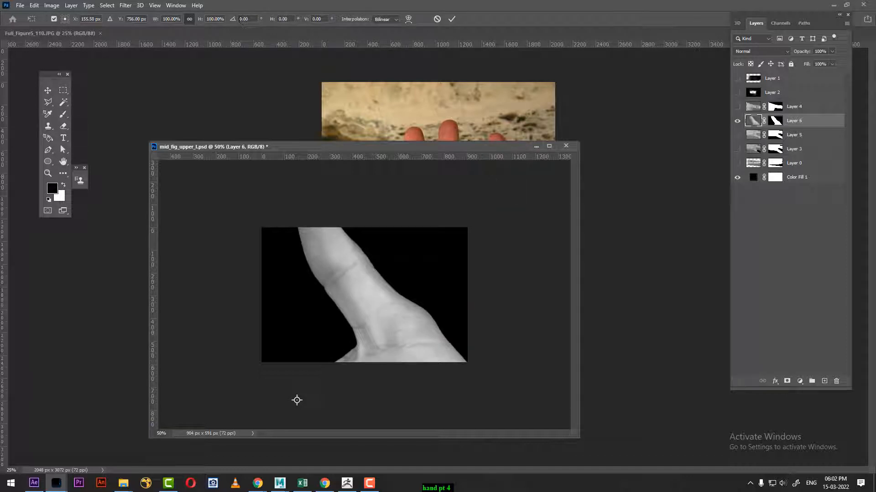
{"action": "left_click_drag", "start_coordinate": [235, 21], "coordinate": [132, 28]}
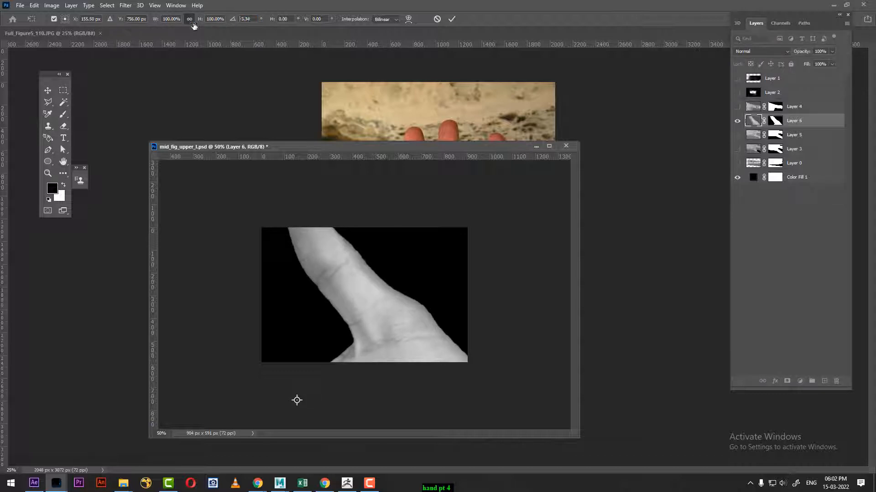
{"action": "left_click_drag", "start_coordinate": [194, 26], "coordinate": [2, 50]}
{"action": "left_click_drag", "start_coordinate": [235, 23], "coordinate": [60, 33]}
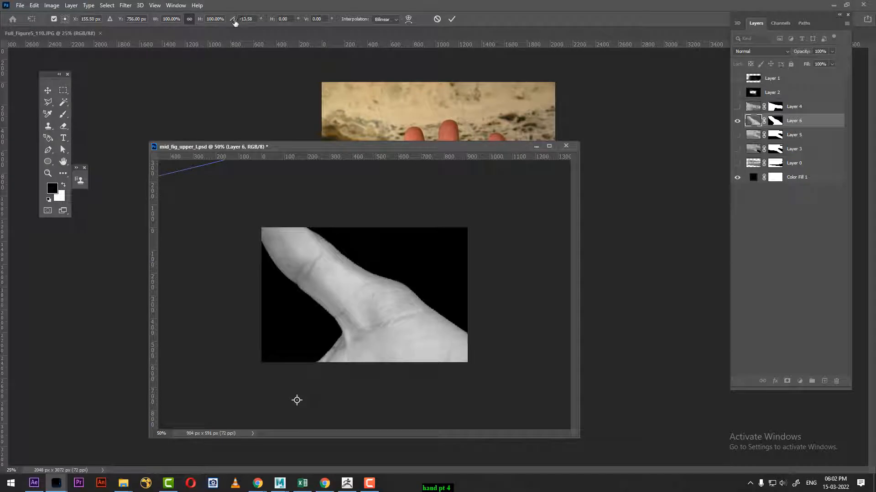
{"action": "left_click_drag", "start_coordinate": [235, 23], "coordinate": [55, 28]}
{"action": "left_click_drag", "start_coordinate": [362, 308], "coordinate": [406, 337]}
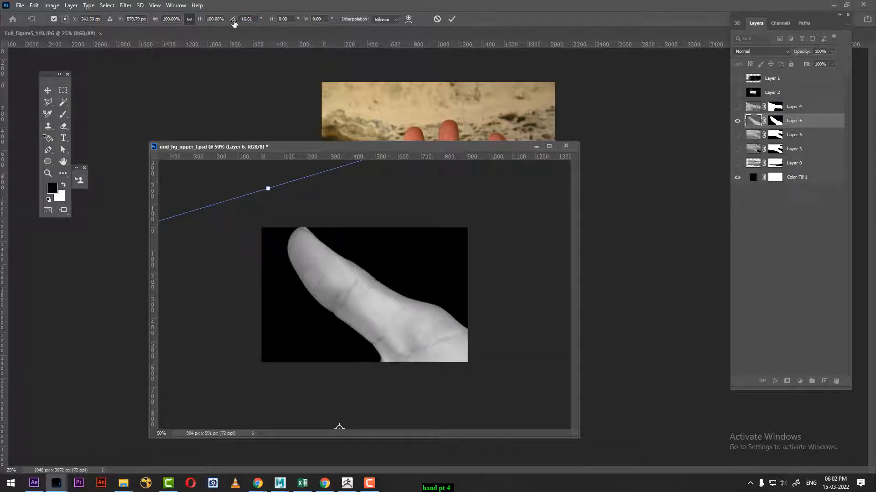
{"action": "left_click_drag", "start_coordinate": [234, 23], "coordinate": [104, 66]}
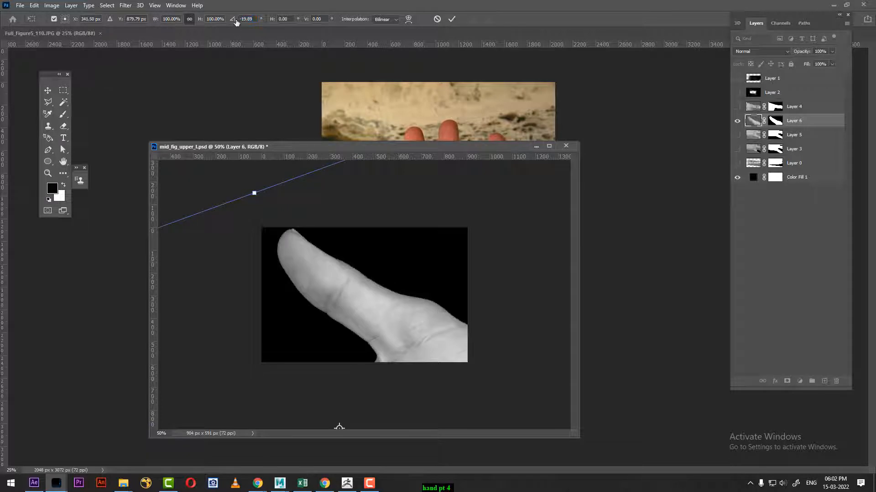
{"action": "left_click_drag", "start_coordinate": [236, 23], "coordinate": [32, 60]}
{"action": "left_click_drag", "start_coordinate": [390, 328], "coordinate": [407, 338]}
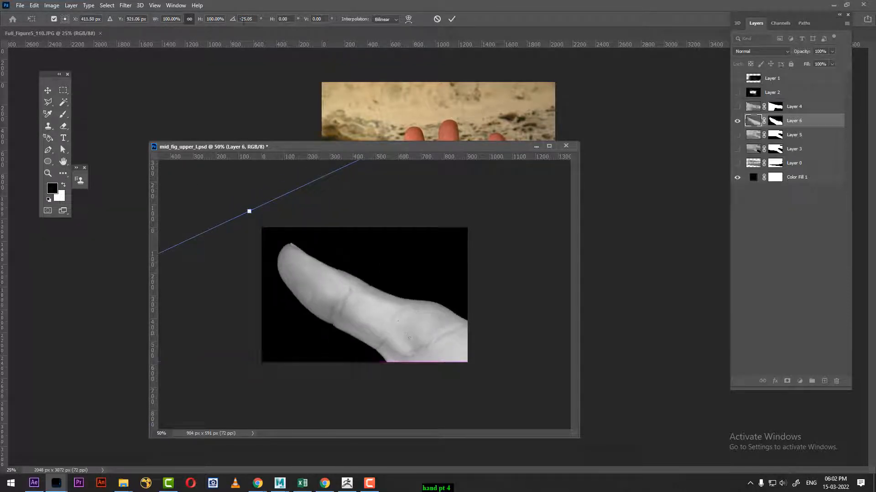
{"action": "left_click_drag", "start_coordinate": [210, 23], "coordinate": [99, 54]}
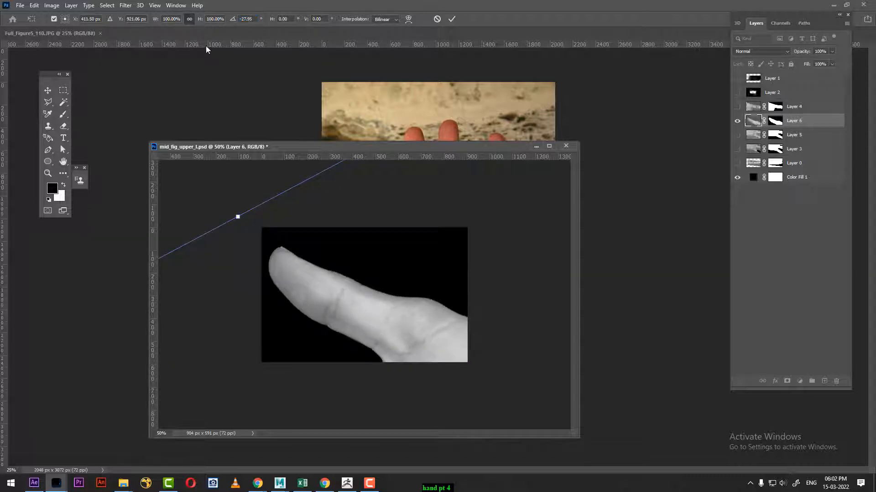
{"action": "left_click_drag", "start_coordinate": [203, 23], "coordinate": [1, 68]}
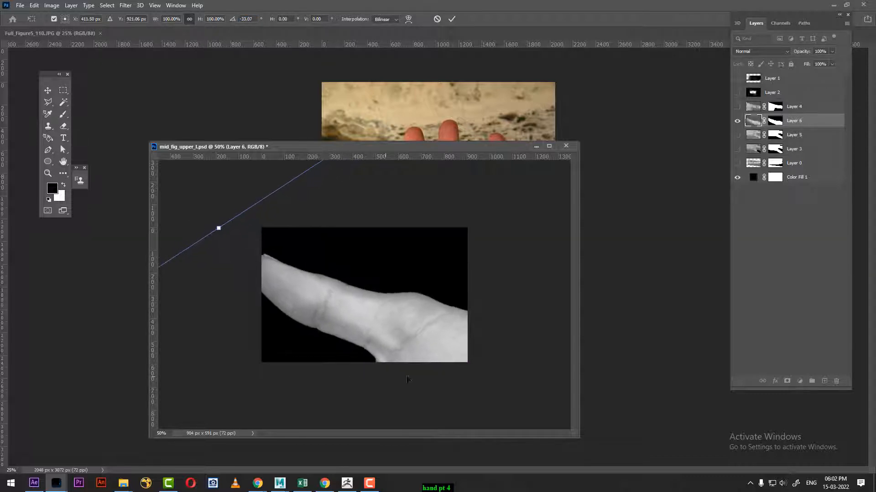
{"action": "left_click_drag", "start_coordinate": [419, 344], "coordinate": [435, 339]}
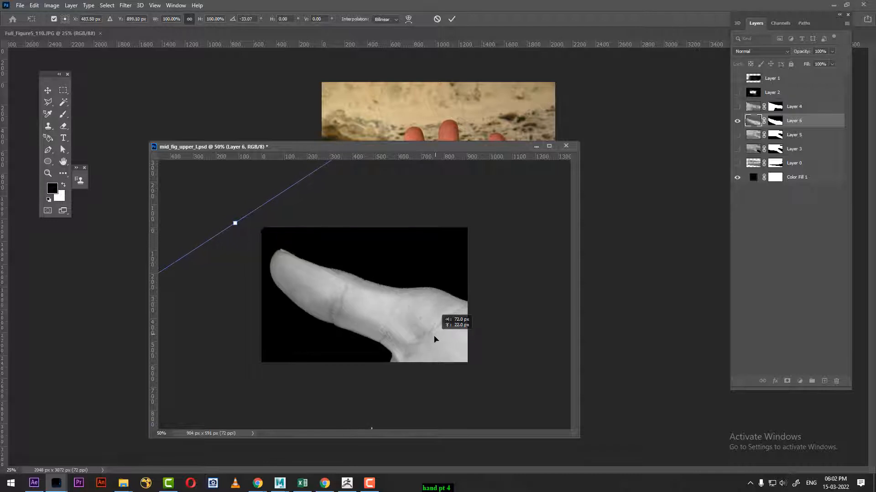
{"action": "key", "text": "Return"}
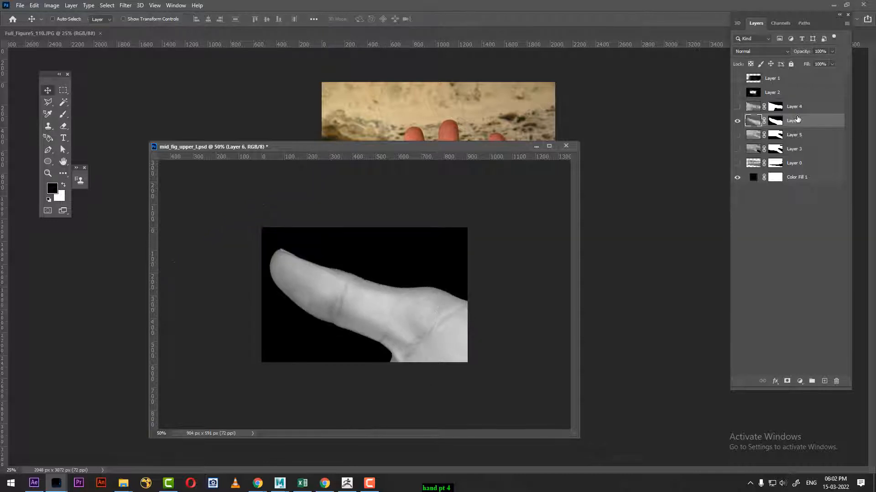
- Add a new layer above Layer 6 with Layer 2 hidden, and paint soft black around the edges of the thumb and palm
{"action": "left_click", "coordinate": [738, 92]}
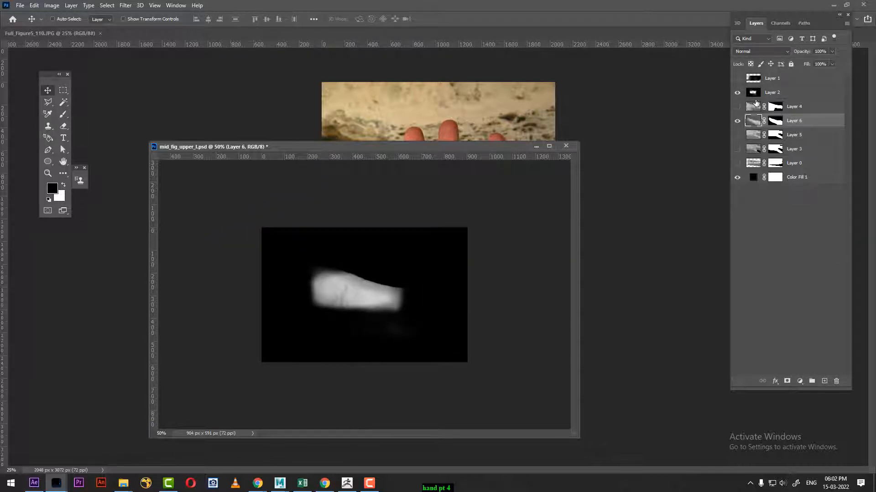
{"action": "left_click", "coordinate": [737, 93]}
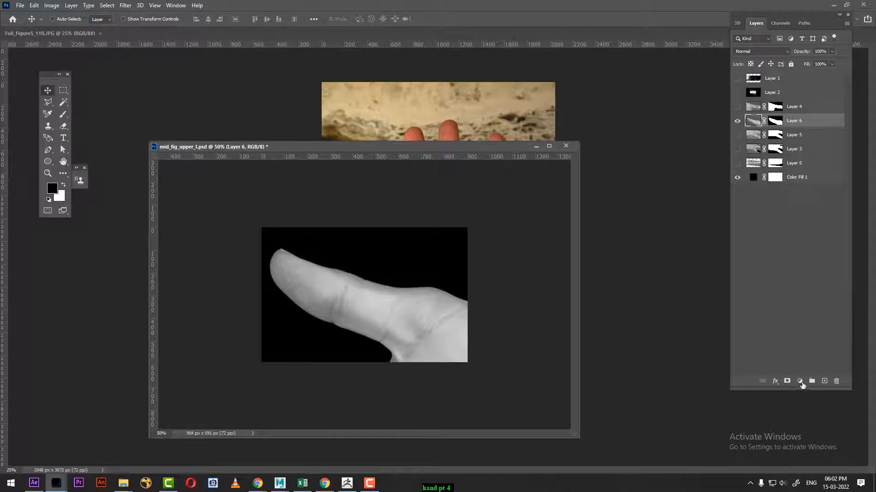
{"action": "left_click", "coordinate": [824, 381]}
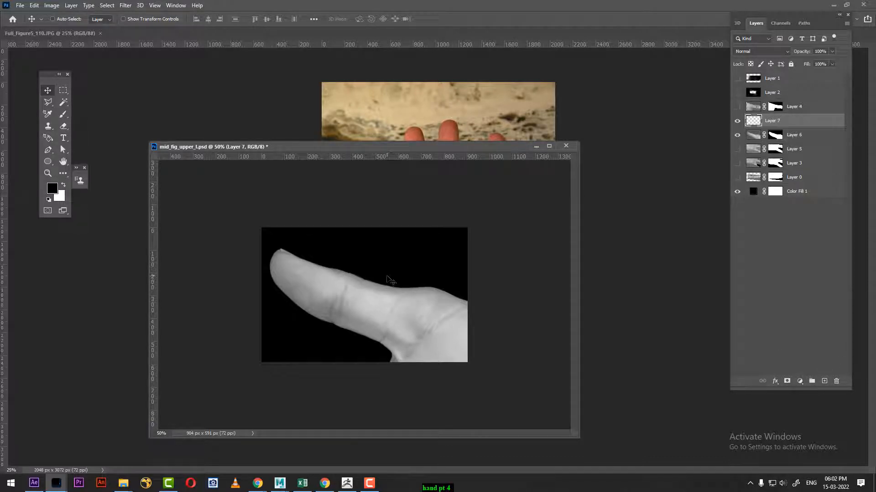
{"action": "key", "text": "b"}
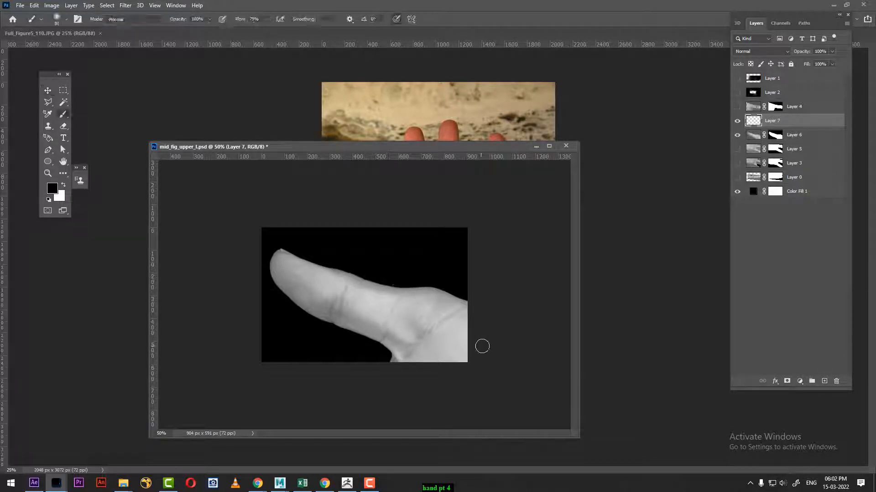
{"action": "mouse_move", "coordinate": [484, 309]}
{"action": "left_mouse_down"}
{"action": "mouse_move", "coordinate": [432, 272]}
{"action": "mouse_move", "coordinate": [434, 282]}
{"action": "mouse_move", "coordinate": [359, 270]}
{"action": "mouse_move", "coordinate": [276, 242]}
{"action": "mouse_move", "coordinate": [260, 287]}
{"action": "mouse_move", "coordinate": [272, 307]}
{"action": "mouse_move", "coordinate": [274, 296]}
{"action": "mouse_move", "coordinate": [308, 330]}
{"action": "mouse_move", "coordinate": [389, 370]}
{"action": "mouse_move", "coordinate": [379, 356]}
{"action": "mouse_move", "coordinate": [278, 307]}
{"action": "mouse_move", "coordinate": [260, 266]}
{"action": "mouse_move", "coordinate": [278, 242]}
{"action": "mouse_move", "coordinate": [283, 249]}
{"action": "left_mouse_up"}
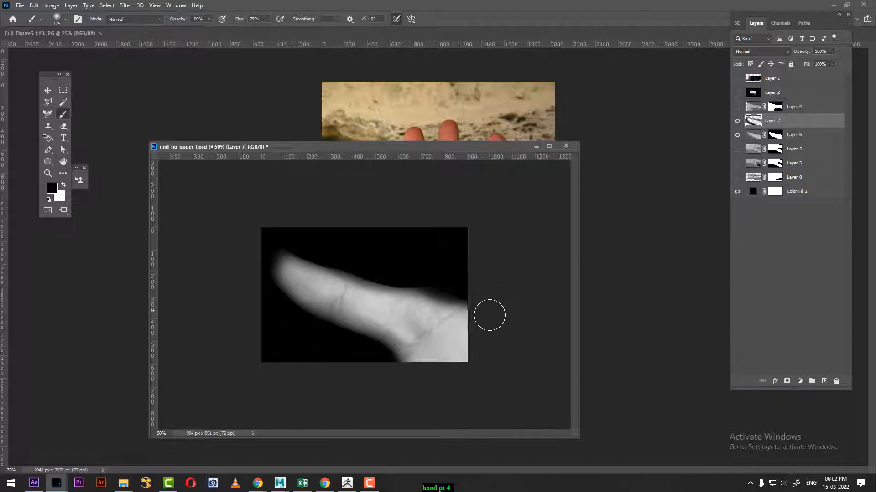
{"action": "left_click_drag", "start_coordinate": [482, 328], "coordinate": [451, 359]}
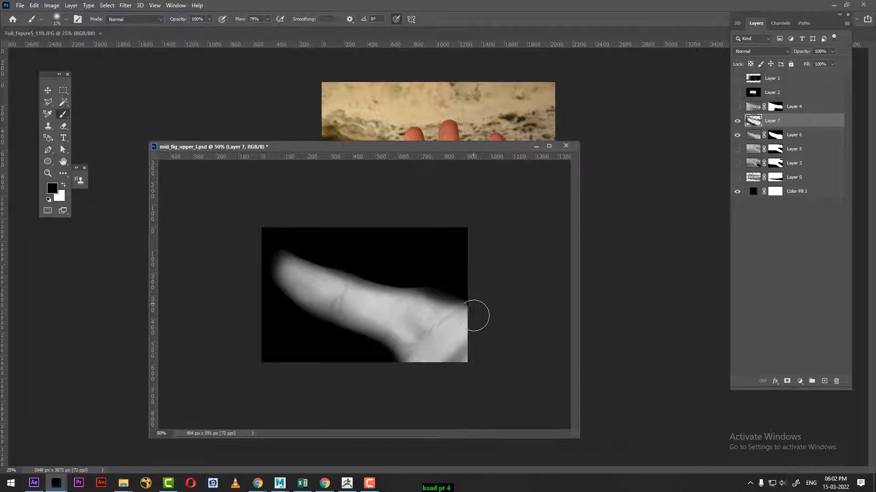
{"action": "mouse_move", "coordinate": [474, 315]}
{"action": "left_mouse_down"}
{"action": "mouse_move", "coordinate": [439, 365]}
{"action": "mouse_move", "coordinate": [424, 371]}
{"action": "mouse_move", "coordinate": [473, 340]}
{"action": "mouse_move", "coordinate": [411, 381]}
{"action": "mouse_move", "coordinate": [475, 303]}
{"action": "mouse_move", "coordinate": [446, 369]}
{"action": "mouse_move", "coordinate": [396, 375]}
{"action": "left_mouse_up"}
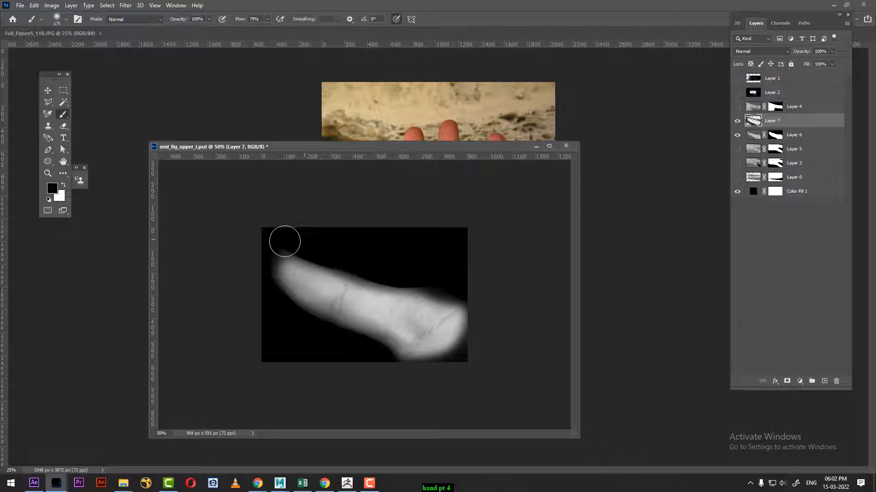
- Save the masked thumb image on the computer as a new Photoshop file named thumb_l in the hand ref folder
{"action": "key", "text": "ctrl+shift+s"}
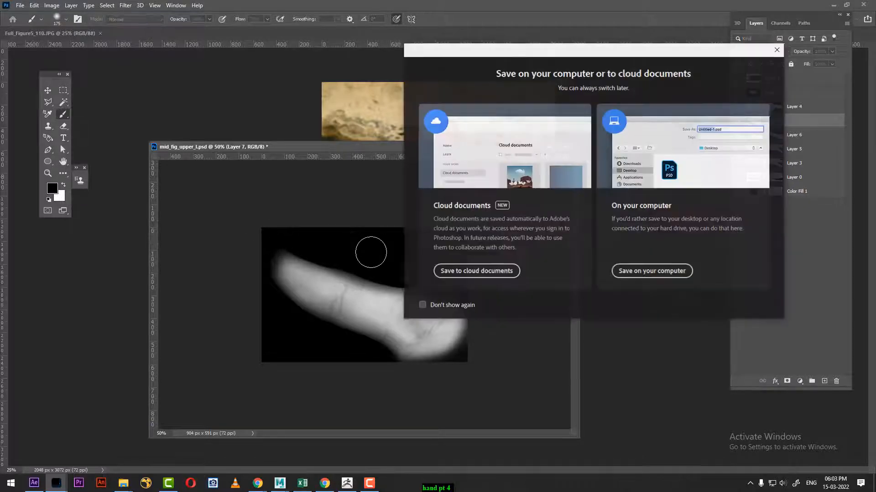
{"action": "left_click", "coordinate": [638, 271]}
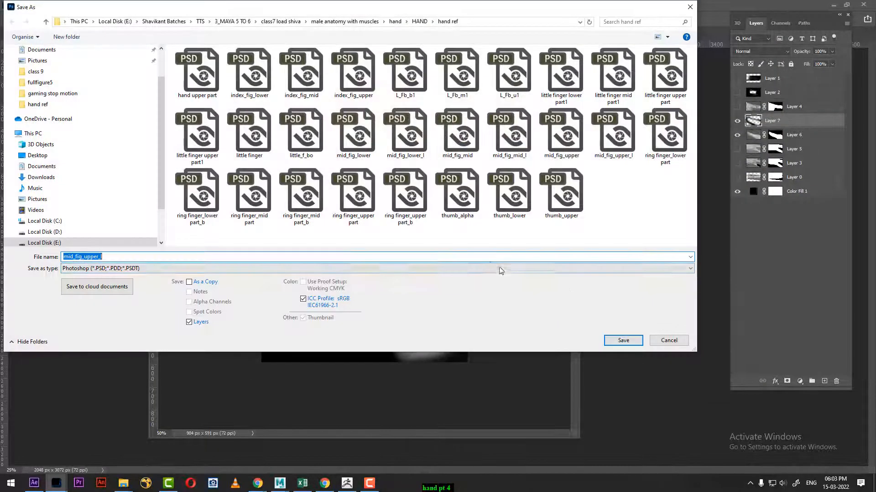
{"action": "type", "text": "thumb_"}
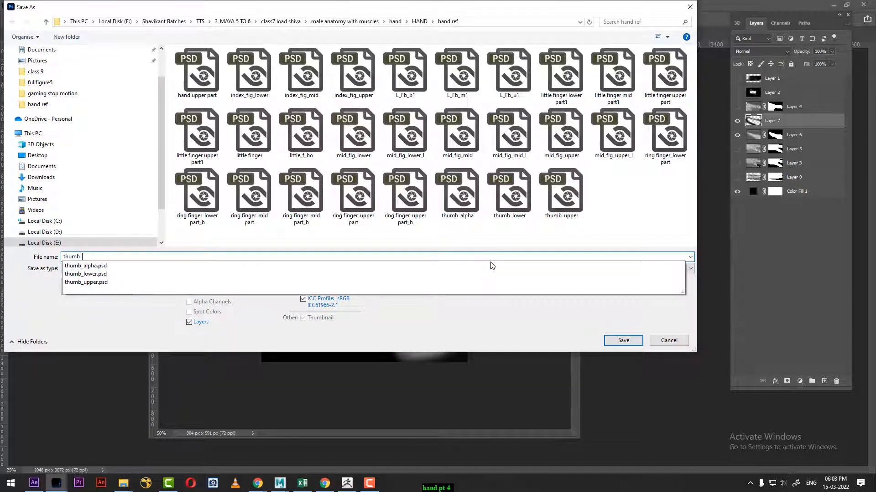
{"action": "type", "text": "l"}
{"action": "key", "text": "Return"}
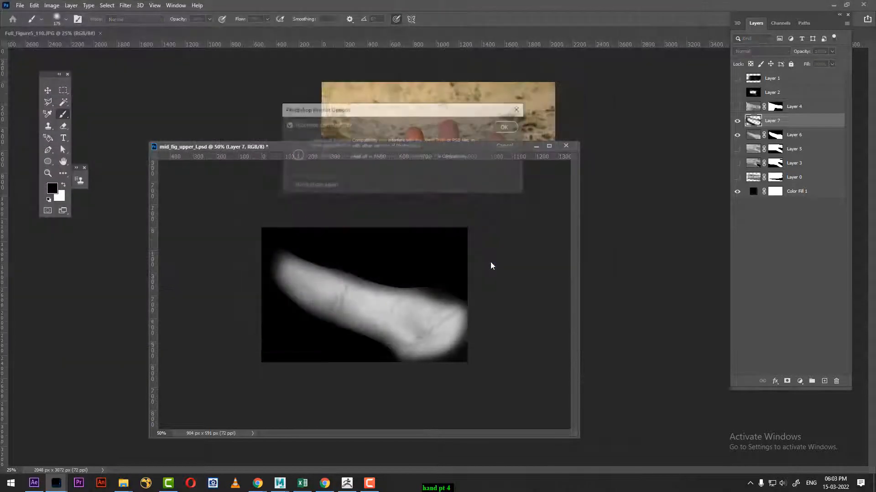
- Switch to ZBrush and import thumb_l from the hand ref folder as the brush alpha
{"action": "left_click", "coordinate": [347, 483]}
{"action": "left_click_drag", "start_coordinate": [657, 347], "coordinate": [243, 157]}
{"action": "left_click", "coordinate": [157, 160]}
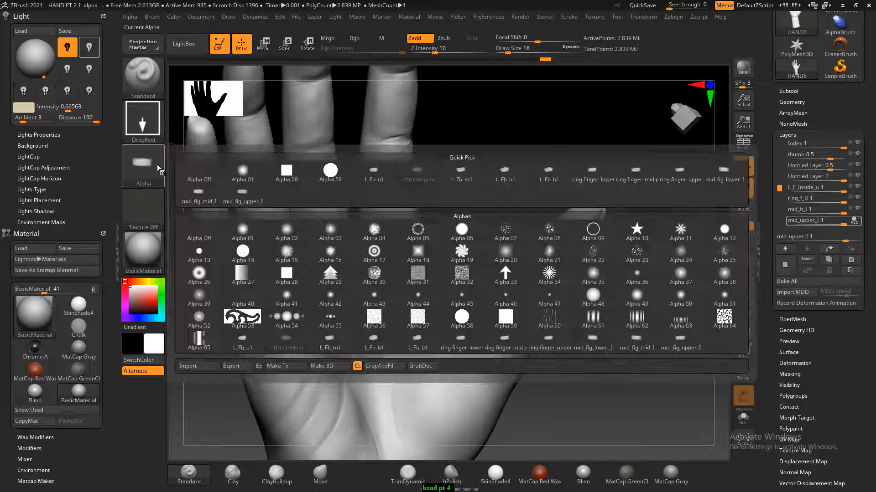
{"action": "left_click", "coordinate": [206, 367]}
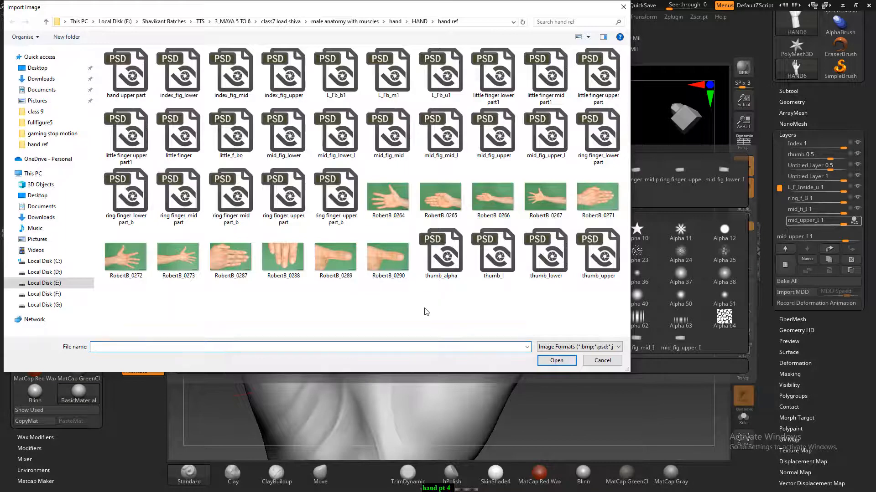
{"action": "left_click", "coordinate": [500, 257]}
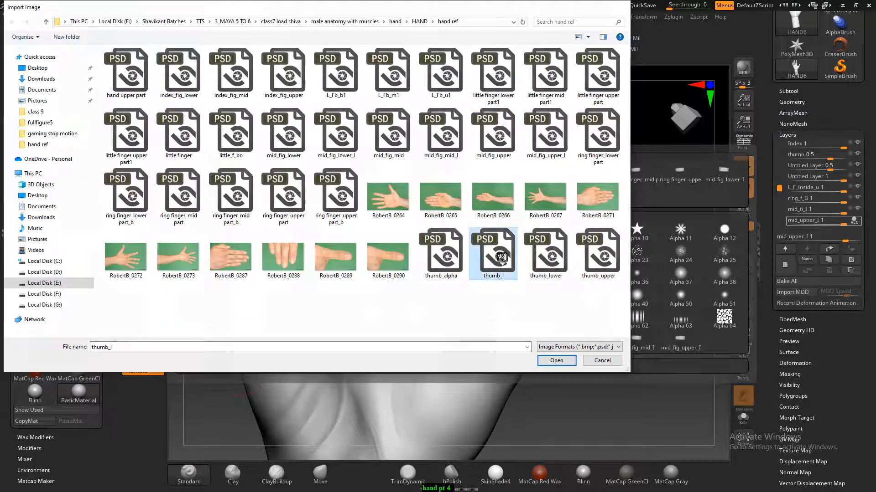
{"action": "double_click", "coordinate": [501, 257]}
- Add a new sculpt layer for the thumb detail and name it thumb_i
{"action": "left_click_drag", "start_coordinate": [611, 305], "coordinate": [626, 335]}
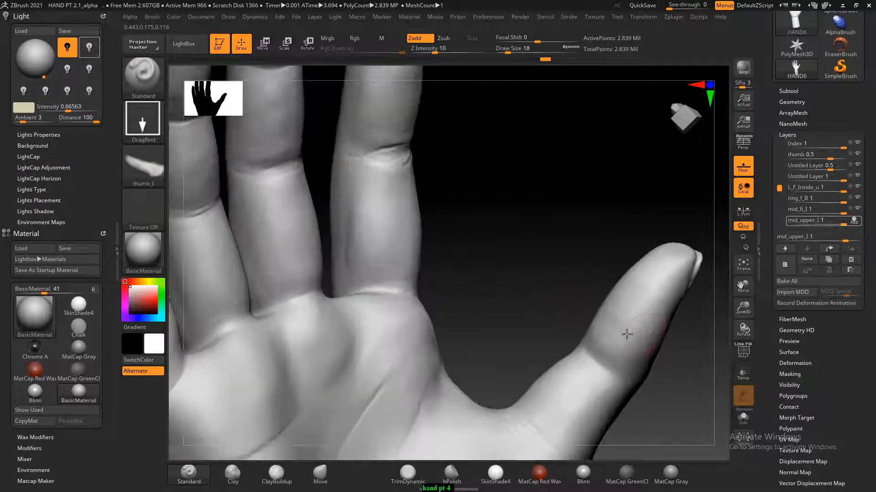
{"action": "left_click_drag", "start_coordinate": [493, 215], "coordinate": [407, 123], "text": "alt"}
{"action": "mouse_move", "coordinate": [586, 300]}
{"action": "left_mouse_down"}
{"action": "mouse_move", "coordinate": [582, 309]}
{"action": "mouse_move", "coordinate": [622, 319]}
{"action": "mouse_move", "coordinate": [581, 303]}
{"action": "left_mouse_up"}
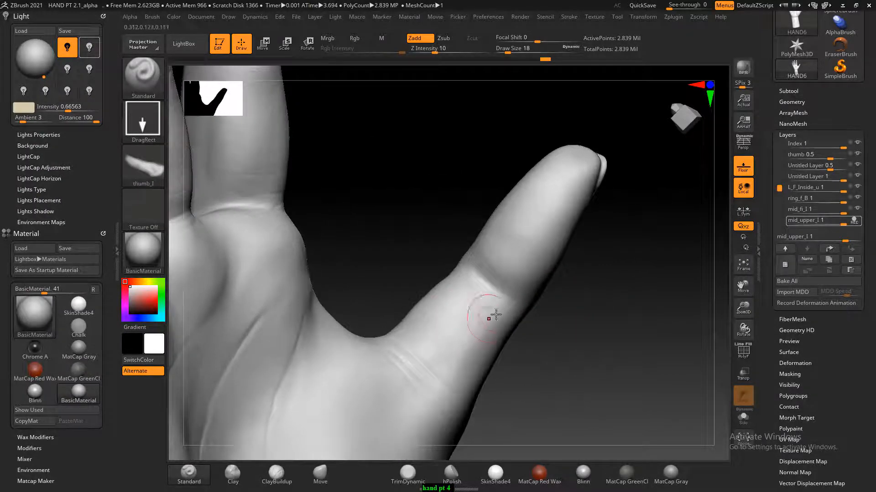
{"action": "key", "text": "ctrl"}
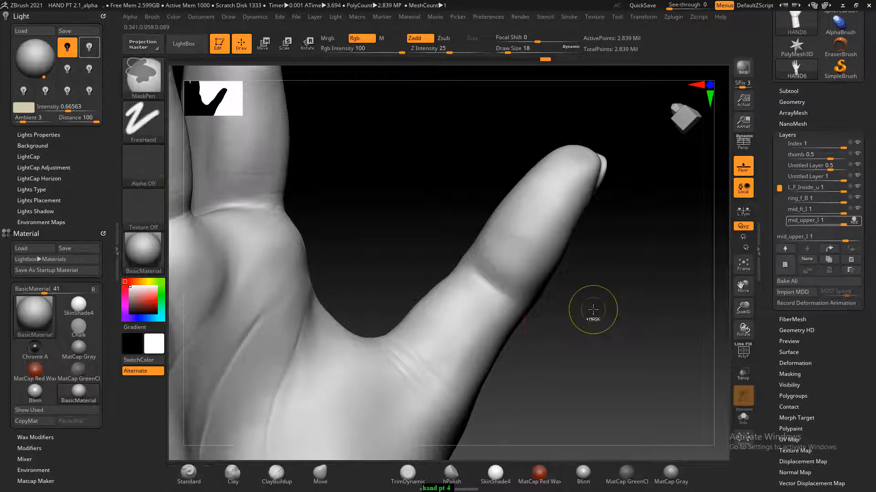
{"action": "left_click", "coordinate": [782, 263]}
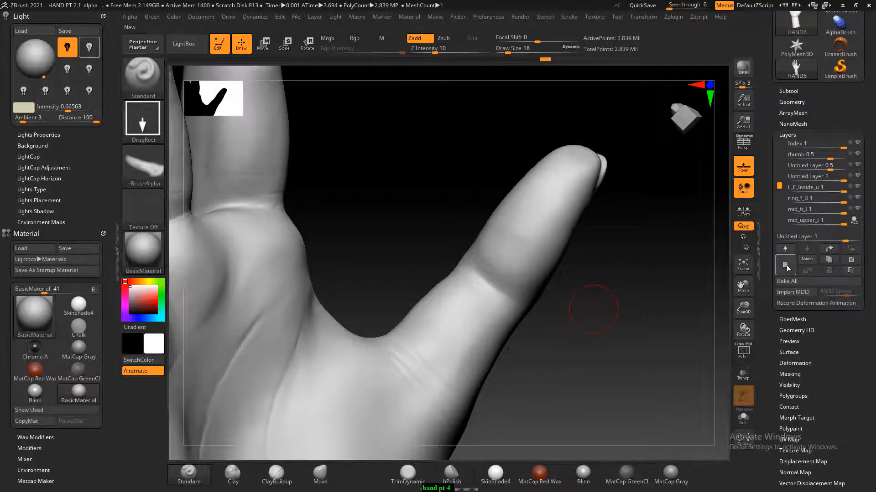
{"action": "left_click", "coordinate": [808, 260]}
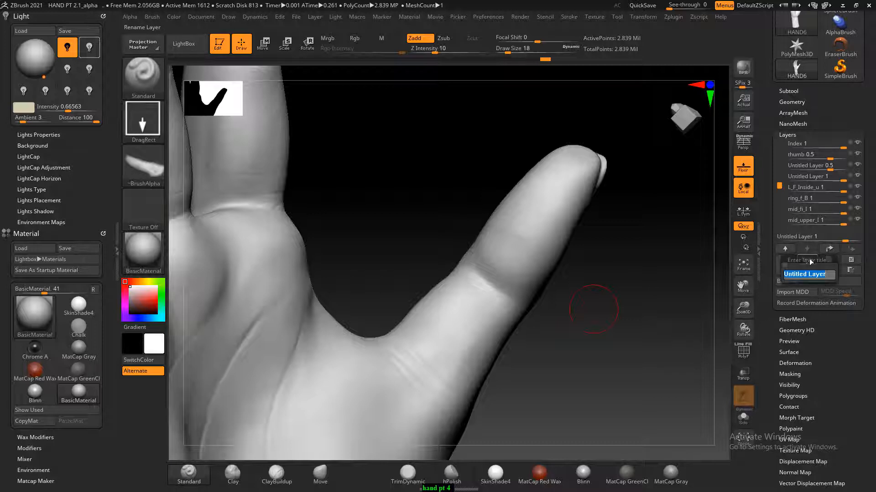
{"action": "type", "text": "thumb_i"}
{"action": "key", "text": "Return"}
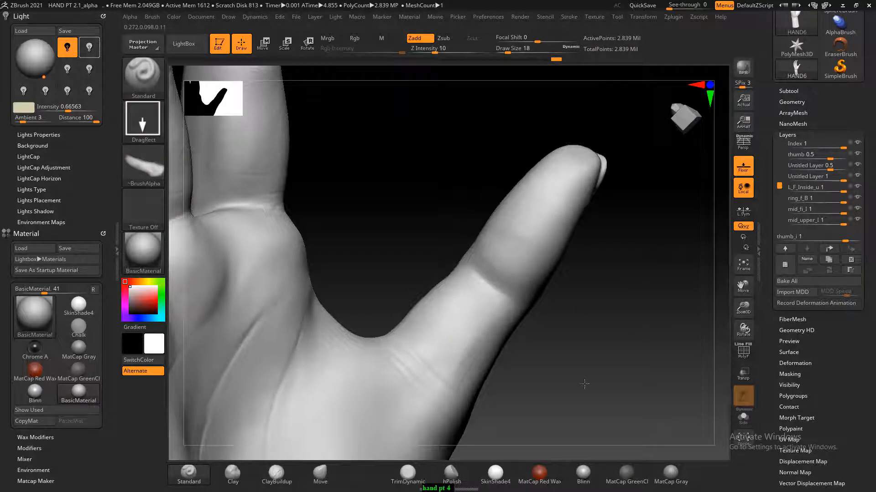
- Try stamping the thumb alpha over the joint on the palm side of the thumb with Z Intensity 15
{"action": "left_click_drag", "start_coordinate": [617, 357], "coordinate": [533, 343]}
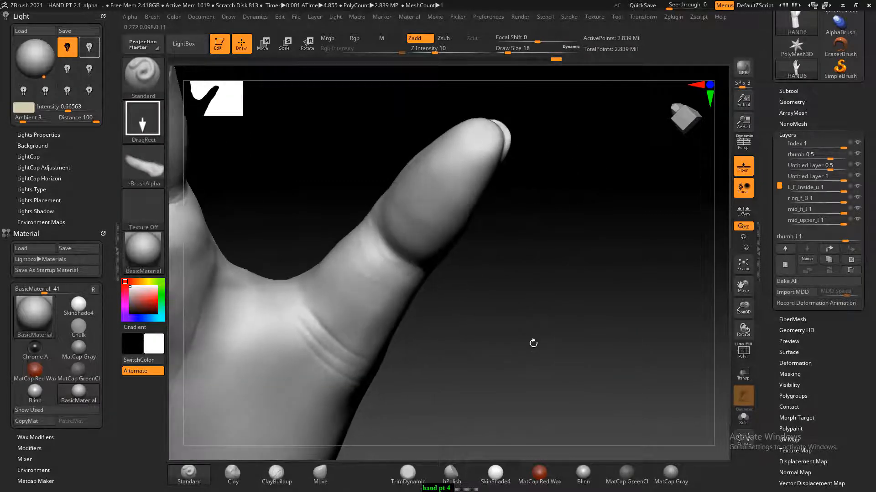
{"action": "key", "text": "shift"}
{"action": "mouse_move", "coordinate": [555, 310]}
{"action": "left_mouse_down"}
{"action": "mouse_move", "coordinate": [545, 317]}
{"action": "mouse_move", "coordinate": [548, 303]}
{"action": "mouse_move", "coordinate": [541, 310]}
{"action": "left_mouse_up"}
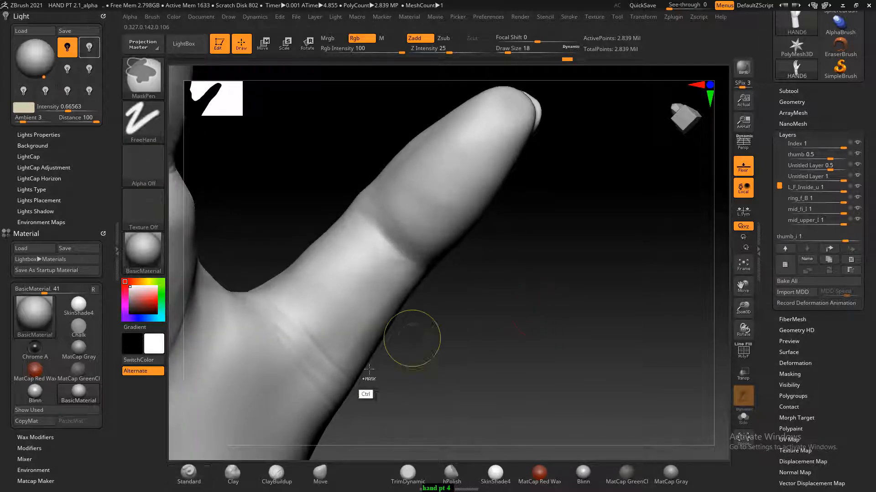
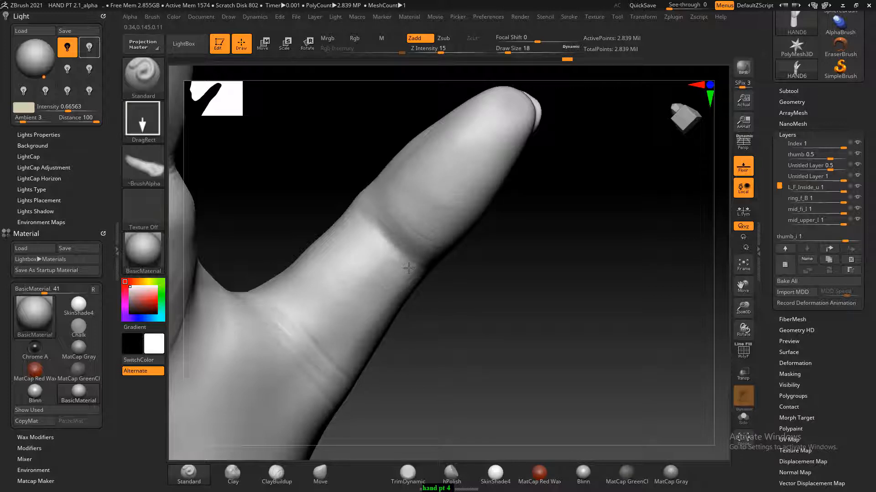
{"action": "left_click_drag", "start_coordinate": [409, 268], "coordinate": [408, 268]}
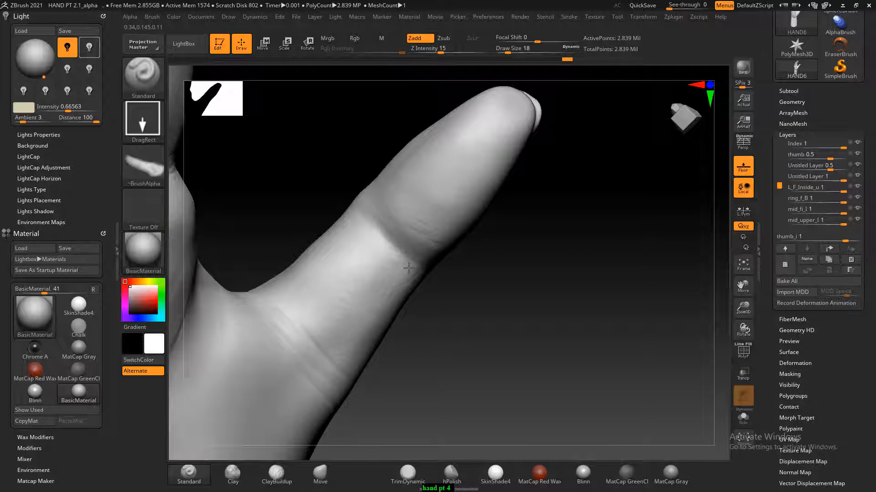
- Undo the thumb stamp and restamp the alpha across the joint creases from a view facing the palm side of the thumb
{"action": "mouse_move", "coordinate": [461, 292]}
{"action": "left_mouse_down"}
{"action": "mouse_move", "coordinate": [580, 328]}
{"action": "mouse_move", "coordinate": [565, 306]}
{"action": "mouse_move", "coordinate": [543, 352]}
{"action": "mouse_move", "coordinate": [502, 316]}
{"action": "left_mouse_up"}
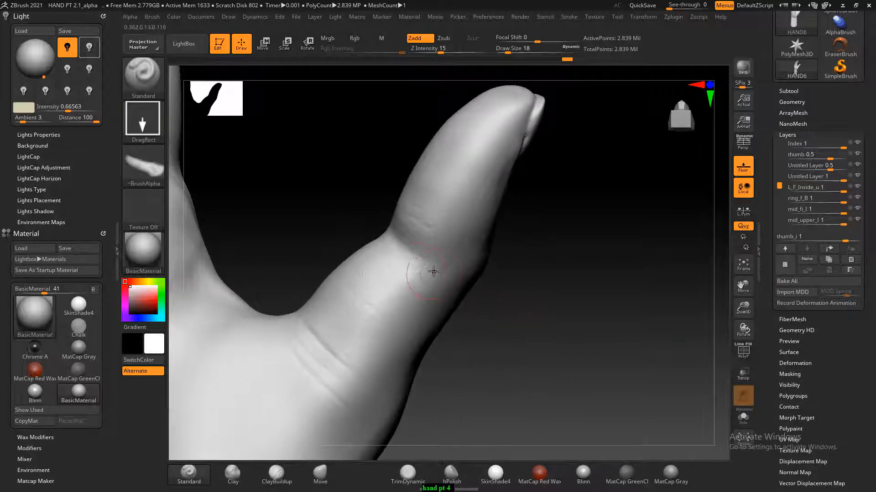
{"action": "mouse_move", "coordinate": [417, 268]}
{"action": "left_mouse_down"}
{"action": "mouse_move", "coordinate": [570, 305]}
{"action": "mouse_move", "coordinate": [547, 326]}
{"action": "left_mouse_up"}
{"action": "key", "text": "ctrl+z"}
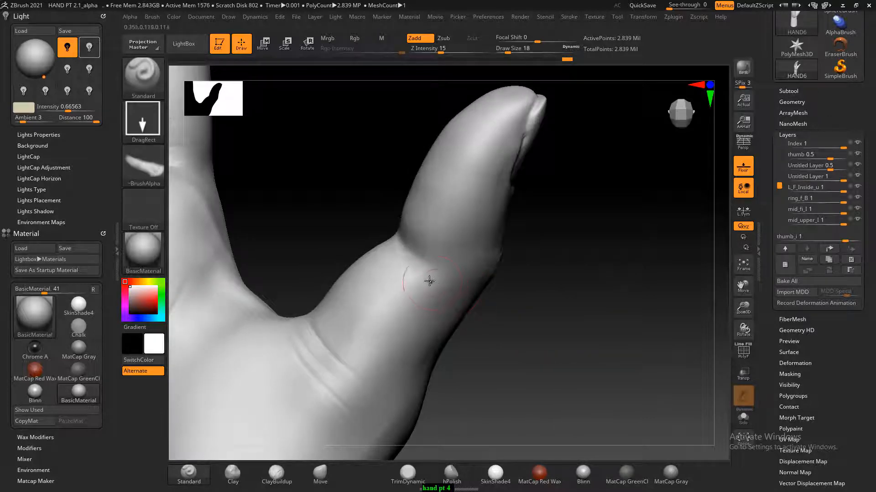
{"action": "mouse_move", "coordinate": [429, 281]}
{"action": "left_mouse_down"}
{"action": "mouse_move", "coordinate": [422, 284]}
{"action": "mouse_move", "coordinate": [425, 277]}
{"action": "left_mouse_up"}
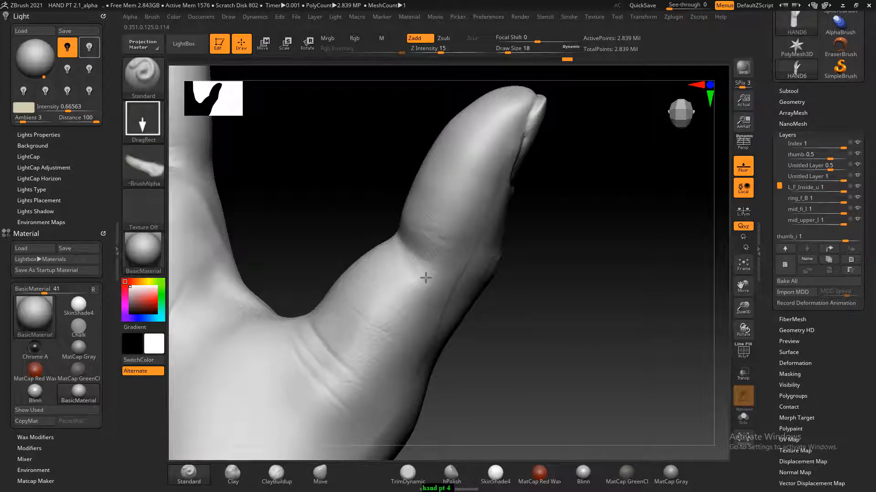
{"action": "left_click_drag", "start_coordinate": [644, 307], "coordinate": [581, 281]}
{"action": "key", "text": "shift"}
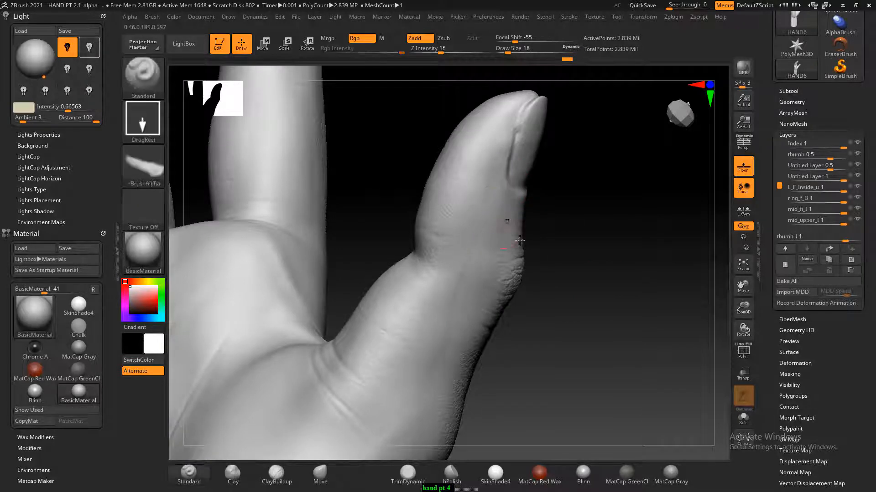
- Try stamping and smoothing the thumb alpha on the side of the thumb facing the fingers, and undo it
{"action": "mouse_move", "coordinate": [561, 274]}
{"action": "left_mouse_down"}
{"action": "mouse_move", "coordinate": [590, 314]}
{"action": "mouse_move", "coordinate": [469, 299]}
{"action": "left_mouse_up"}
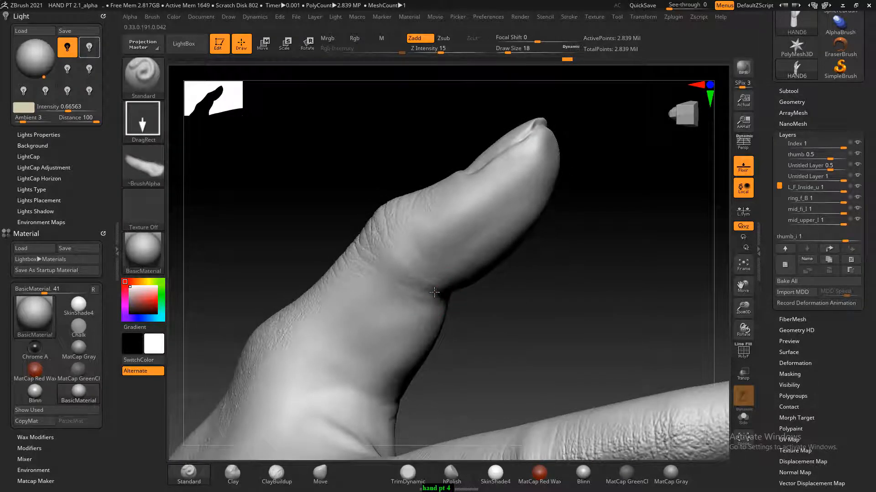
{"action": "left_click_drag", "start_coordinate": [434, 293], "coordinate": [434, 293]}
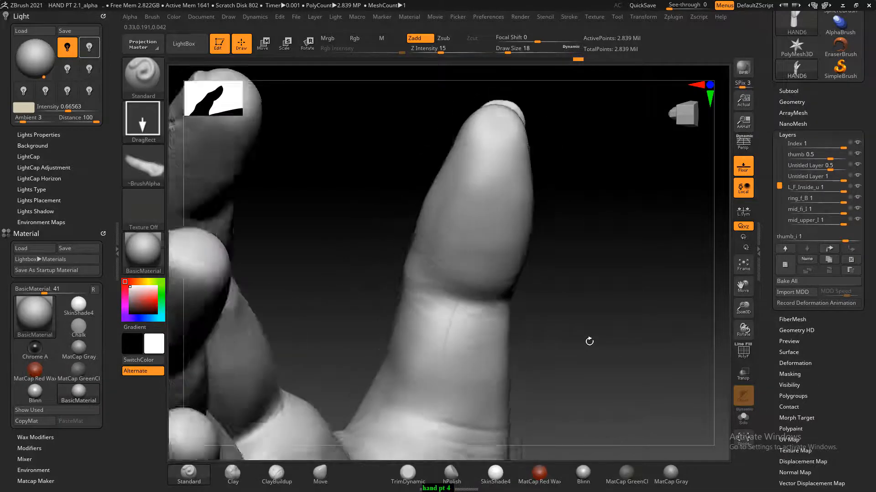
{"action": "key", "text": "shift"}
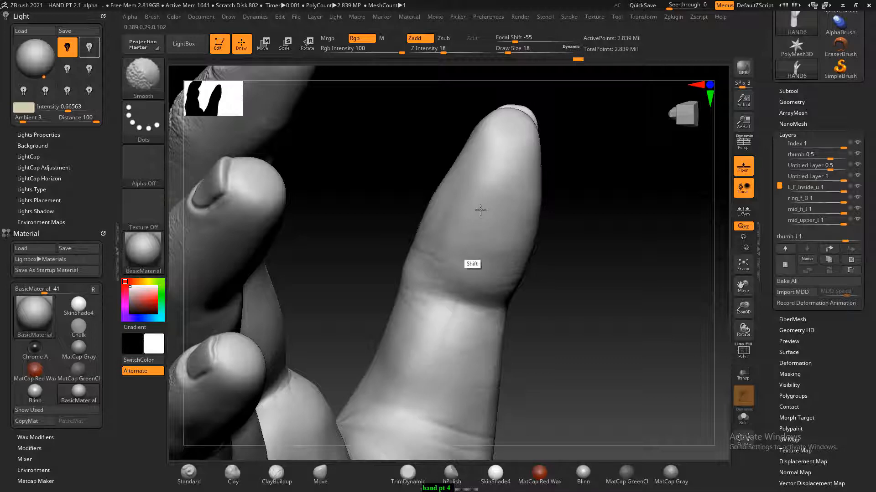
{"action": "left_click_drag", "start_coordinate": [607, 268], "coordinate": [578, 288]}
{"action": "mouse_move", "coordinate": [456, 268]}
{"action": "left_mouse_down"}
{"action": "mouse_move", "coordinate": [494, 252]}
{"action": "mouse_move", "coordinate": [456, 309]}
{"action": "left_mouse_up"}
{"action": "key", "text": "ctrl"}
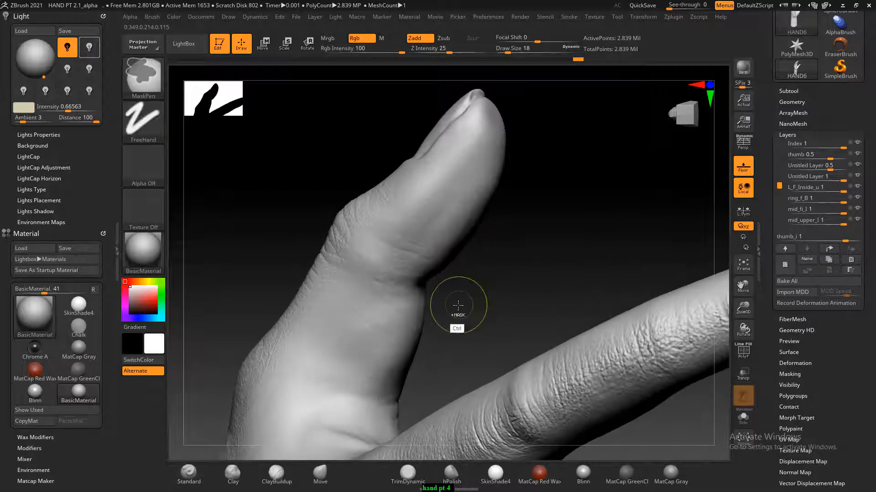
{"action": "key", "text": "ctrl"}
{"action": "key", "text": "ctrl+z"}
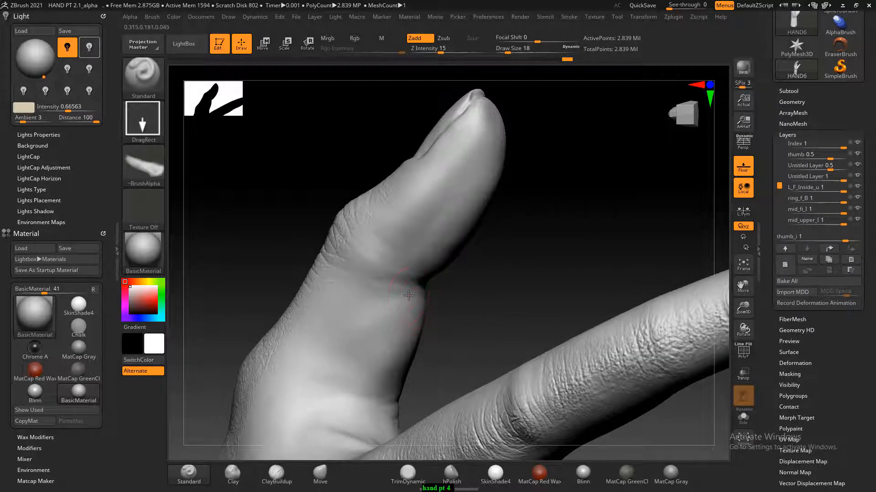
- Restamp the thumb alpha around the joint on the finger-facing side of the thumb and smooth the stamp's seam
{"action": "left_click_drag", "start_coordinate": [408, 296], "coordinate": [410, 351]}
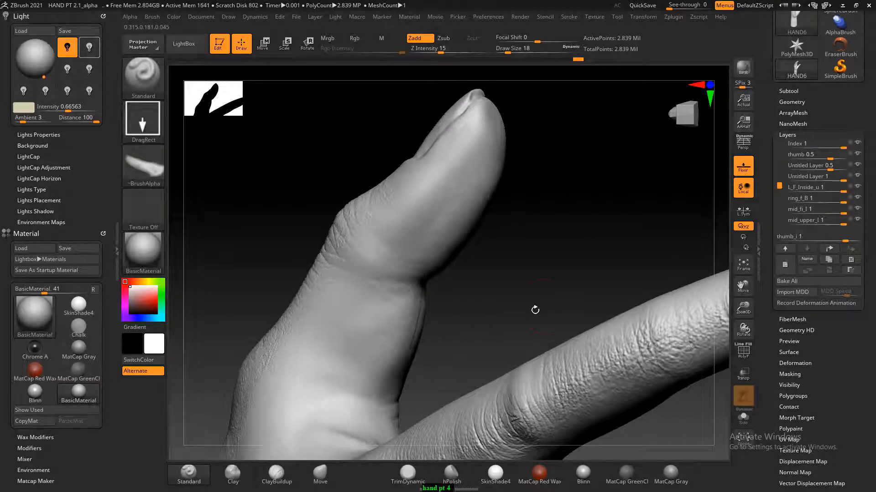
{"action": "mouse_move", "coordinate": [535, 310]}
{"action": "left_mouse_down"}
{"action": "mouse_move", "coordinate": [503, 302]}
{"action": "mouse_move", "coordinate": [520, 260]}
{"action": "mouse_move", "coordinate": [502, 274]}
{"action": "left_mouse_up"}
{"action": "key", "text": "ctrl"}
{"action": "left_click_drag", "start_coordinate": [438, 263], "coordinate": [440, 314]}
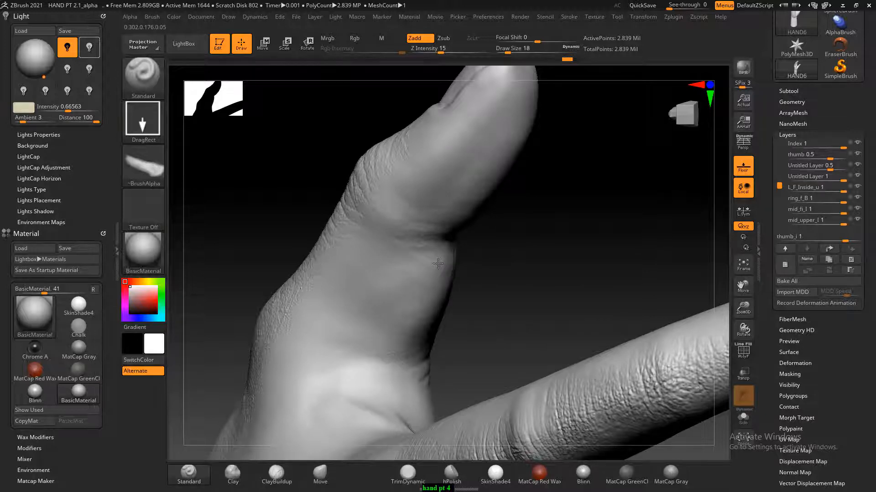
{"action": "mouse_move", "coordinate": [627, 268]}
{"action": "left_mouse_down"}
{"action": "mouse_move", "coordinate": [628, 260]}
{"action": "mouse_move", "coordinate": [483, 266]}
{"action": "mouse_move", "coordinate": [476, 273]}
{"action": "left_mouse_up"}
{"action": "mouse_move", "coordinate": [454, 348]}
{"action": "left_mouse_down", "text": "shift"}
{"action": "mouse_move", "coordinate": [476, 283]}
{"action": "mouse_move", "coordinate": [466, 247]}
{"action": "mouse_move", "coordinate": [468, 146]}
{"action": "mouse_move", "coordinate": [473, 178]}
{"action": "left_mouse_up", "text": "shift"}
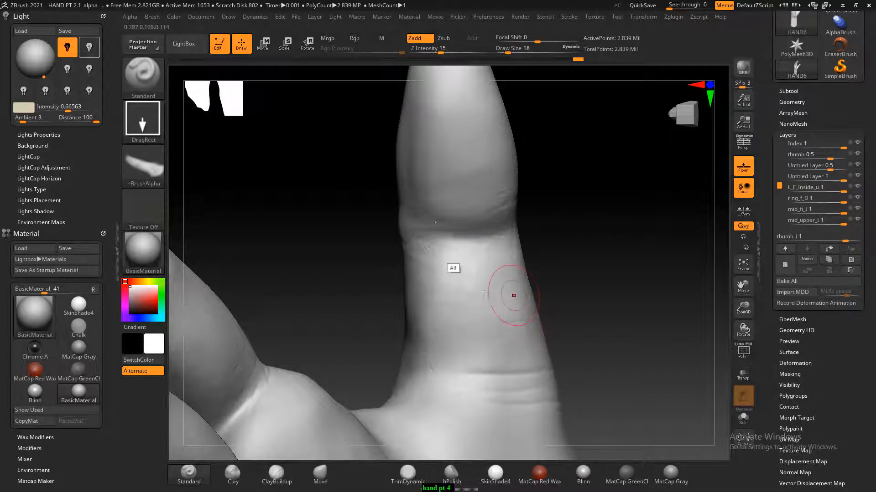
- Switch to thumb_l.psd in Photoshop and paint more soft black around the thumb's upper edge, tip and lower palm edge
{"action": "key", "text": "alt+Tab"}
{"action": "left_click", "coordinate": [465, 112]}
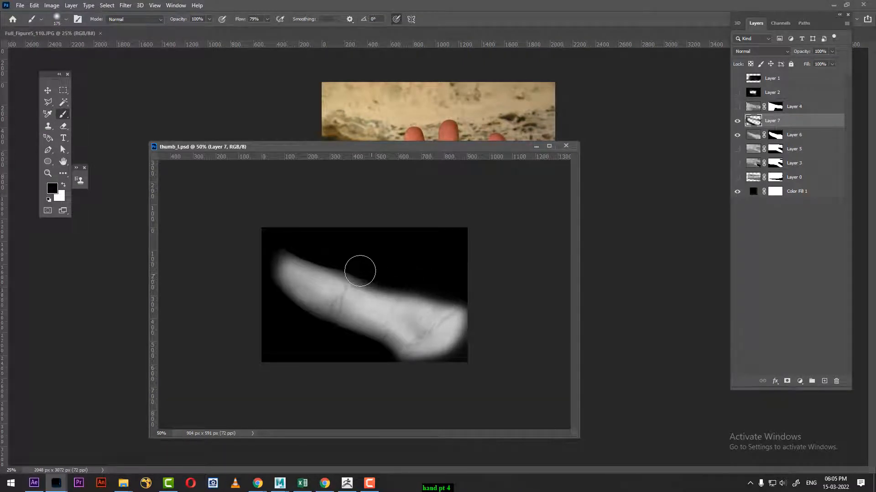
{"action": "mouse_move", "coordinate": [360, 271]}
{"action": "left_mouse_down"}
{"action": "mouse_move", "coordinate": [307, 248]}
{"action": "mouse_move", "coordinate": [275, 253]}
{"action": "mouse_move", "coordinate": [268, 278]}
{"action": "mouse_move", "coordinate": [279, 303]}
{"action": "mouse_move", "coordinate": [333, 341]}
{"action": "mouse_move", "coordinate": [366, 347]}
{"action": "mouse_move", "coordinate": [402, 383]}
{"action": "left_mouse_up"}
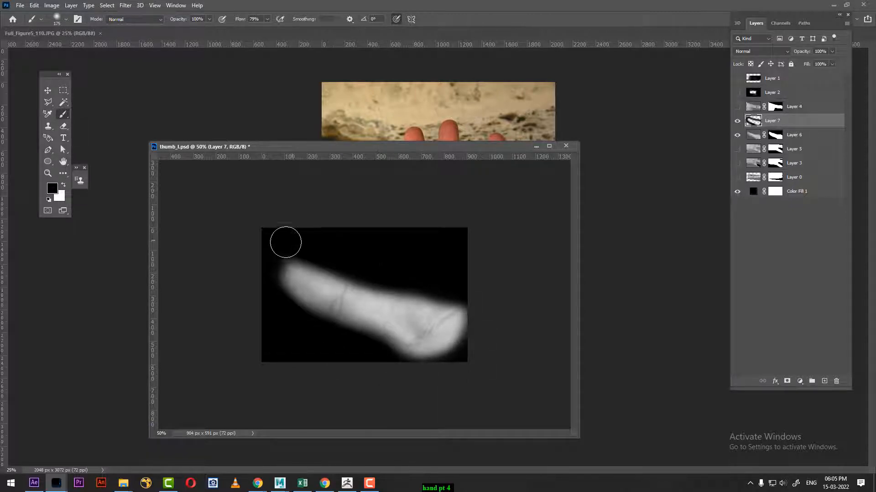
- Save the repainted image on the computer over the existing thumb_l Photoshop file with Maximize Compatibility on
{"action": "key", "text": "ctrl+shift+s"}
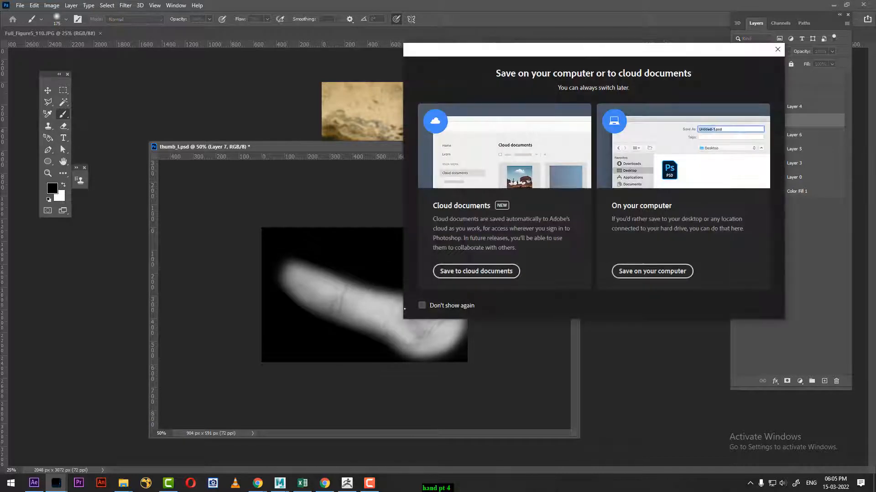
{"action": "left_click", "coordinate": [648, 271]}
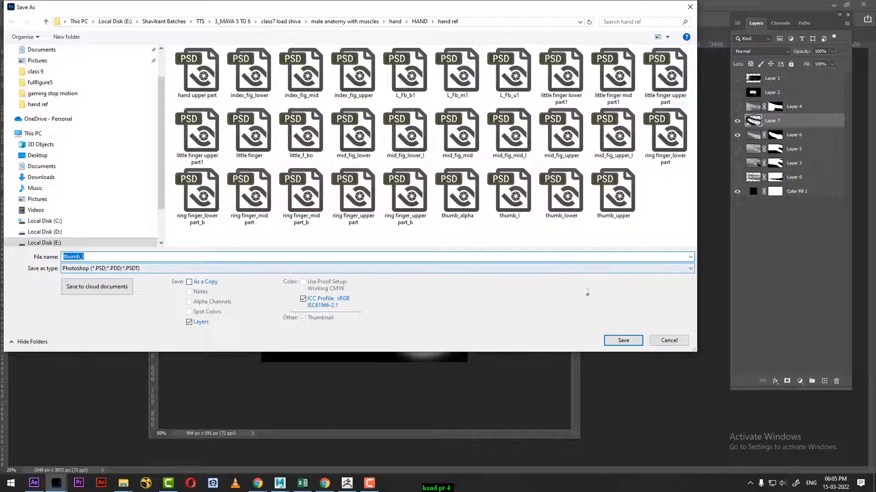
{"action": "left_click", "coordinate": [615, 340]}
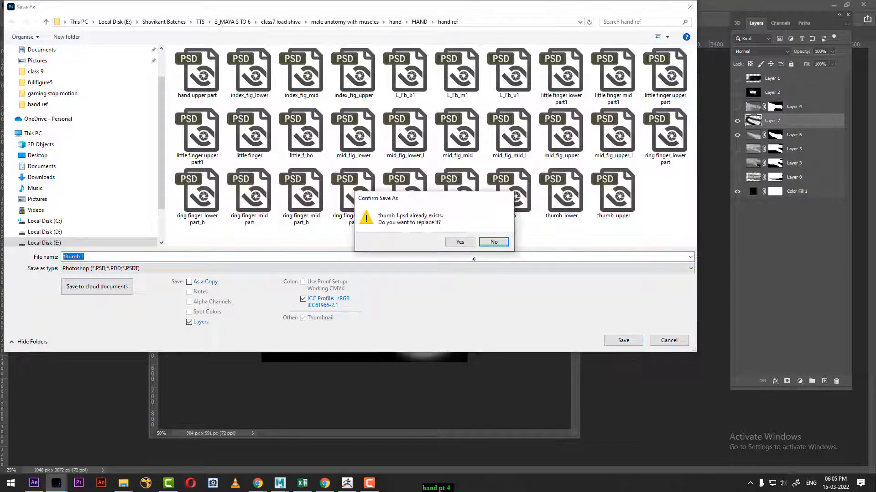
{"action": "left_click", "coordinate": [460, 242]}
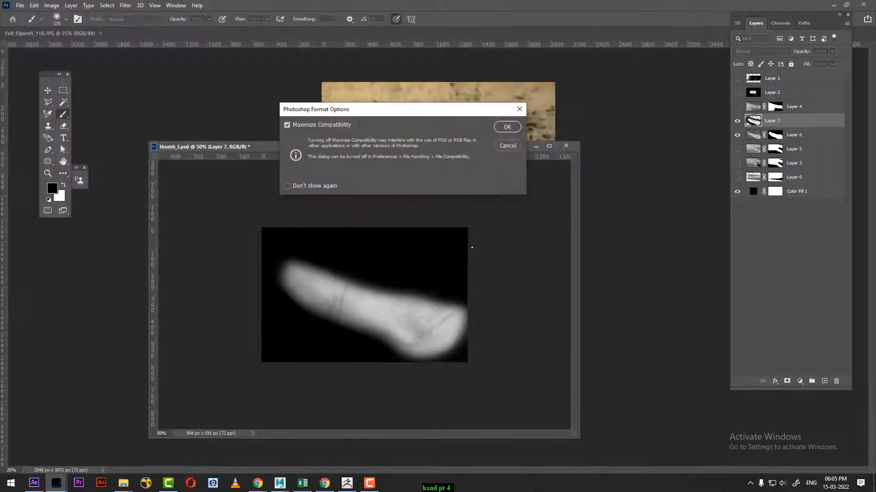
{"action": "left_click", "coordinate": [505, 127]}
- Switch to ZBrush and import the updated thumb_l Photoshop file as the brush alpha
{"action": "key", "text": "alt+Tab"}
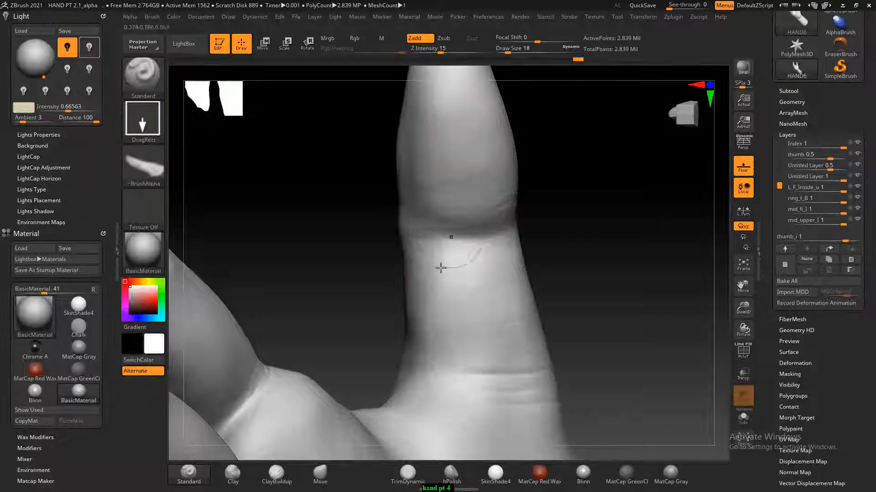
{"action": "left_click", "coordinate": [153, 166]}
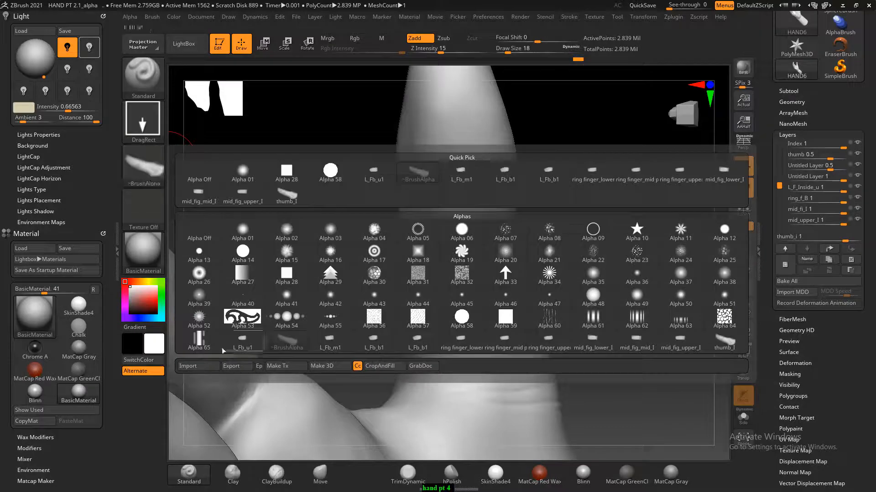
{"action": "left_click", "coordinate": [201, 364]}
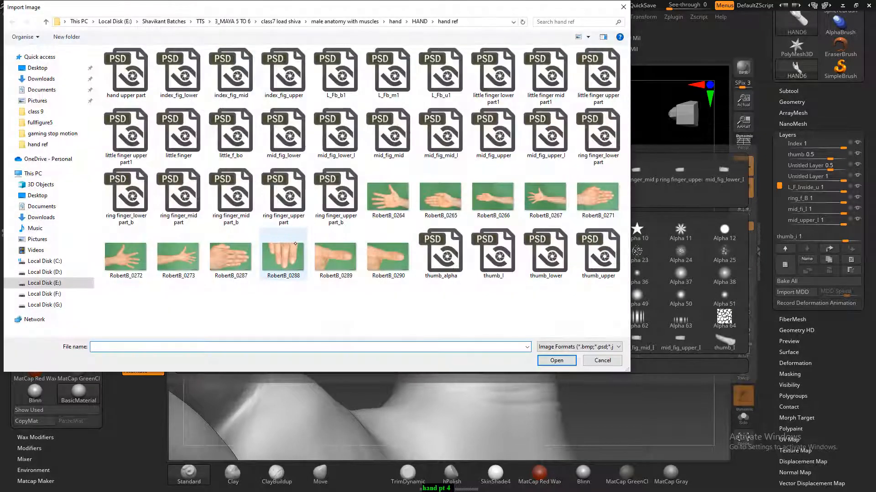
{"action": "left_click", "coordinate": [325, 206]}
{"action": "key", "text": "t"}
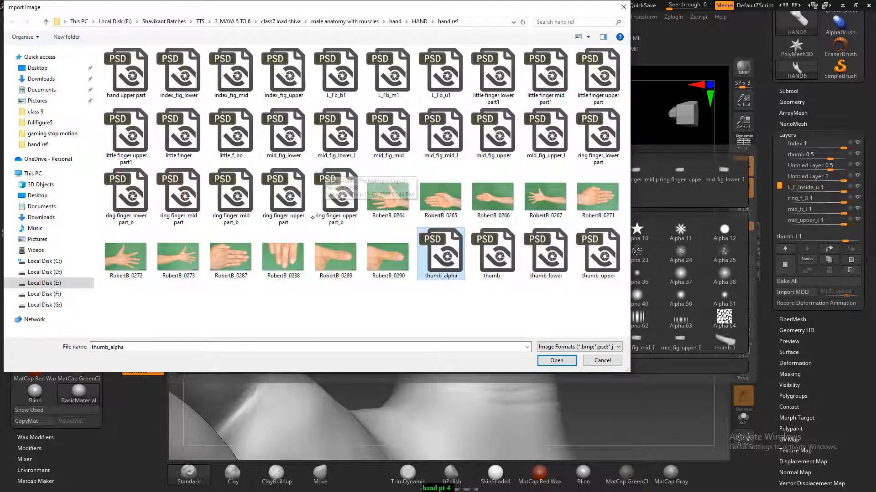
{"action": "double_click", "coordinate": [494, 252]}
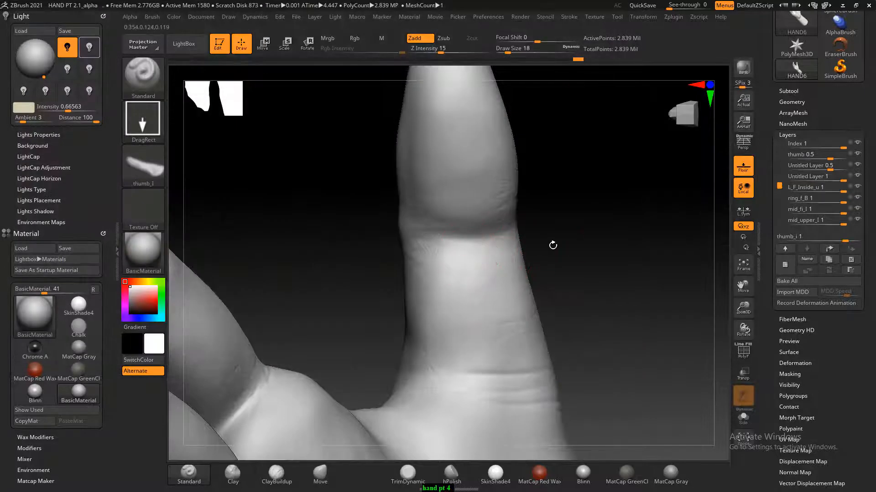
- Stamp the thumb_l alpha on the finger-facing side of the thumb below the upper joint
{"action": "mouse_move", "coordinate": [553, 245]}
{"action": "left_mouse_down"}
{"action": "mouse_move", "coordinate": [567, 247]}
{"action": "mouse_move", "coordinate": [563, 240]}
{"action": "mouse_move", "coordinate": [564, 271]}
{"action": "mouse_move", "coordinate": [553, 269]}
{"action": "left_mouse_up"}
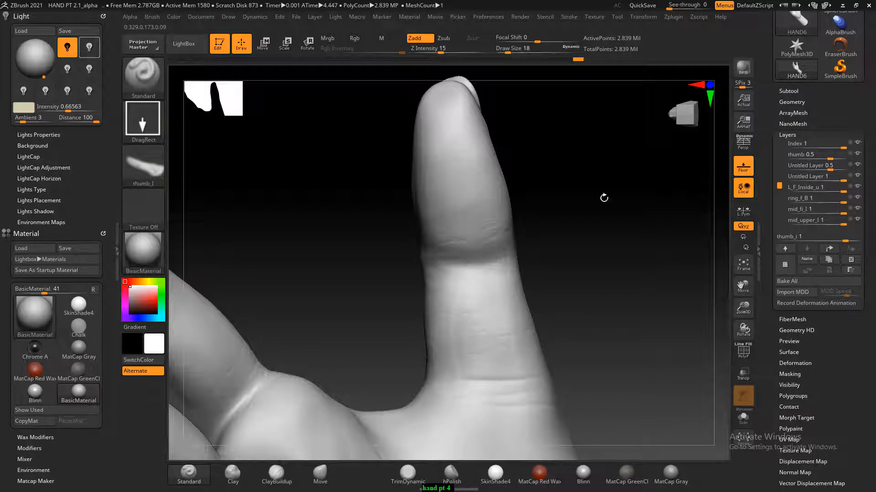
{"action": "mouse_move", "coordinate": [604, 198]}
{"action": "left_mouse_down"}
{"action": "mouse_move", "coordinate": [588, 291]}
{"action": "mouse_move", "coordinate": [533, 282]}
{"action": "left_mouse_up"}
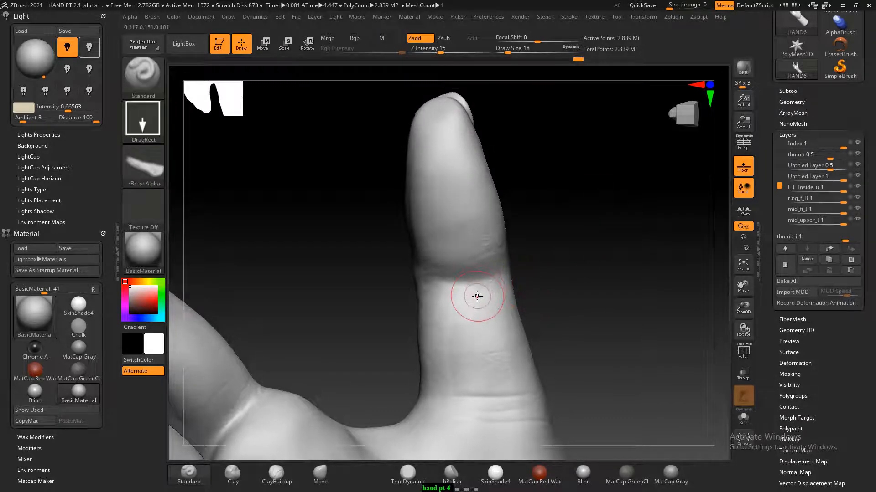
{"action": "left_click_drag", "start_coordinate": [477, 297], "coordinate": [477, 297]}
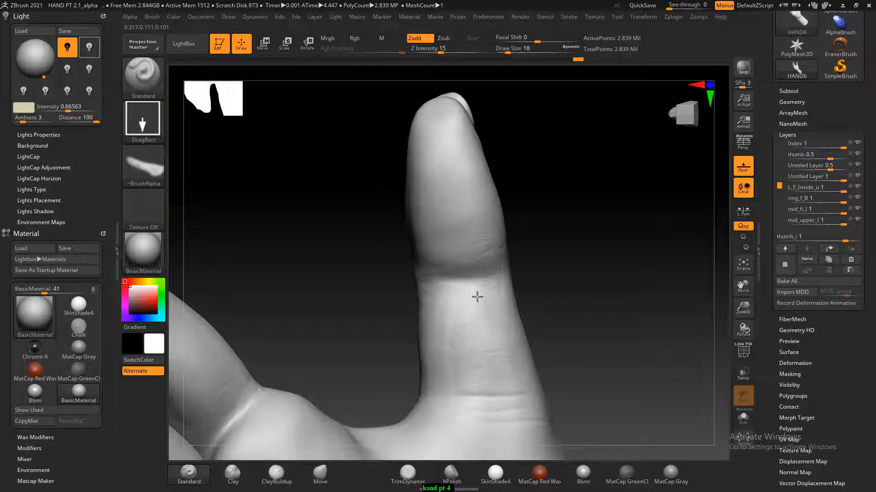
{"action": "mouse_move", "coordinate": [616, 279]}
{"action": "left_mouse_down"}
{"action": "mouse_move", "coordinate": [605, 270]}
{"action": "mouse_move", "coordinate": [603, 296]}
{"action": "mouse_move", "coordinate": [561, 312]}
{"action": "left_mouse_up"}
{"action": "key", "text": "shift"}
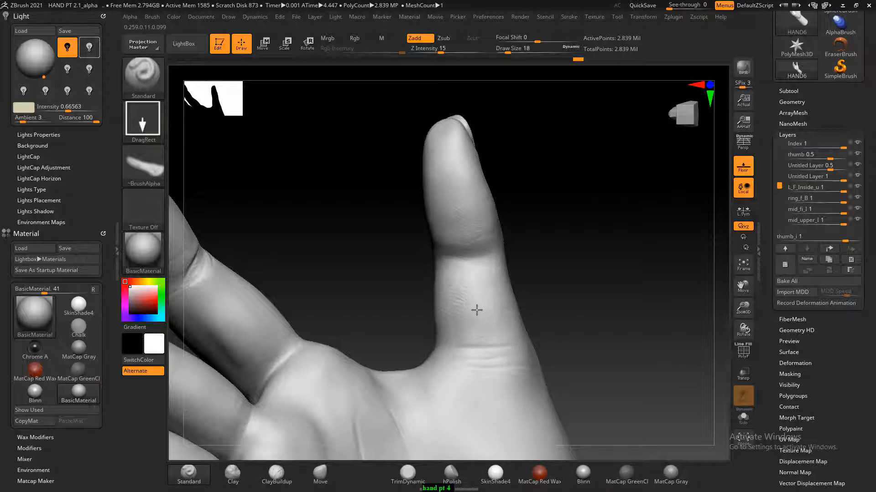
- Extend the skin detail onto the thumb's upper segment, smooth it, and check the palm side of the hand
{"action": "left_click_drag", "start_coordinate": [656, 209], "coordinate": [590, 266]}
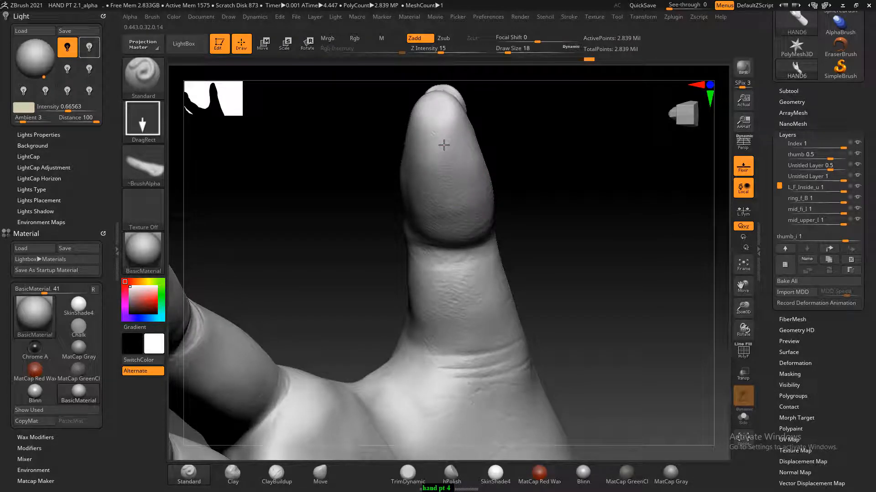
{"action": "left_click_drag", "start_coordinate": [604, 144], "coordinate": [524, 178]}
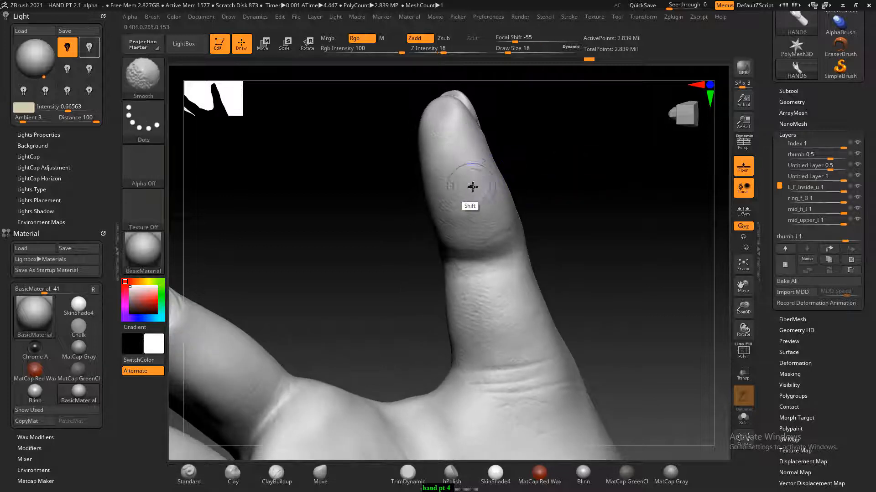
{"action": "mouse_move", "coordinate": [542, 210]}
{"action": "left_mouse_down"}
{"action": "mouse_move", "coordinate": [561, 223]}
{"action": "mouse_move", "coordinate": [565, 279]}
{"action": "mouse_move", "coordinate": [604, 223]}
{"action": "mouse_move", "coordinate": [603, 238]}
{"action": "mouse_move", "coordinate": [638, 238]}
{"action": "mouse_move", "coordinate": [628, 220]}
{"action": "mouse_move", "coordinate": [632, 289]}
{"action": "left_mouse_up"}
{"action": "mouse_move", "coordinate": [642, 243]}
{"action": "left_mouse_down"}
{"action": "mouse_move", "coordinate": [622, 248]}
{"action": "mouse_move", "coordinate": [616, 228]}
{"action": "mouse_move", "coordinate": [644, 223]}
{"action": "mouse_move", "coordinate": [650, 248]}
{"action": "left_mouse_up"}
{"action": "left_click_drag", "start_coordinate": [636, 202], "coordinate": [600, 230]}
- Switch to thumb_l.psd in Photoshop, hide Layer 7, and move Layer 6 so the palm covers the canvas
{"action": "key", "text": "alt+Tab"}
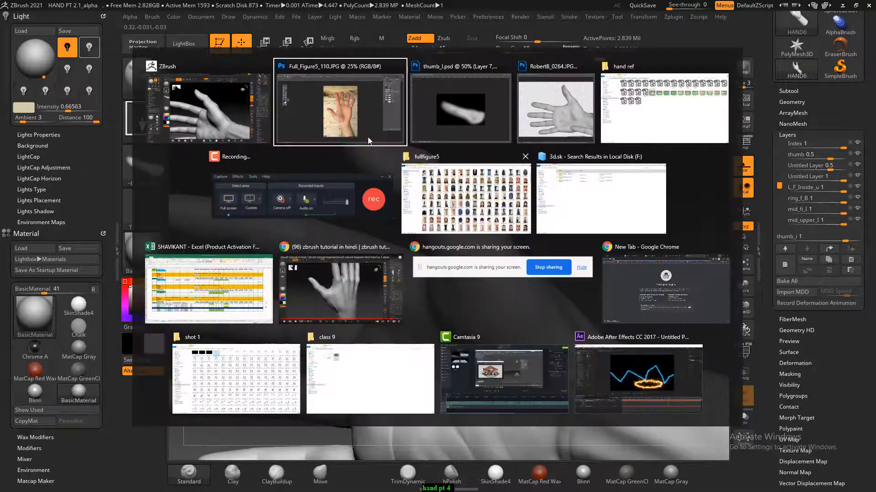
{"action": "left_click", "coordinate": [357, 108]}
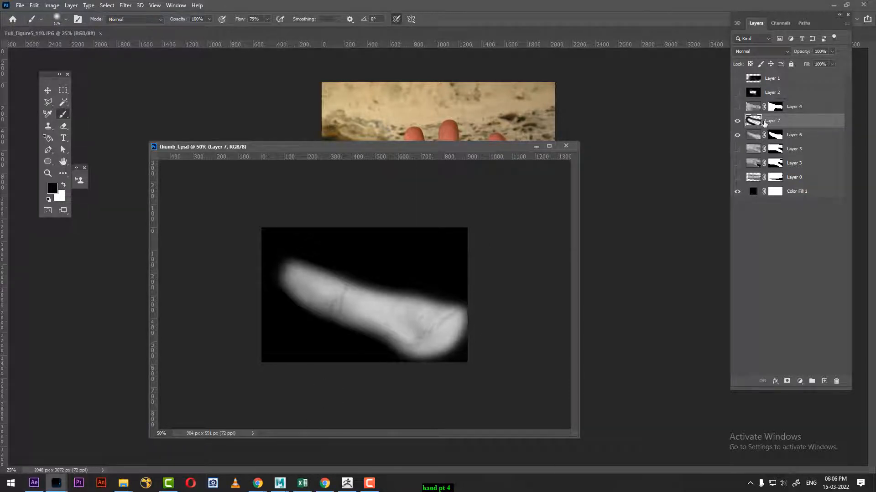
{"action": "left_click", "coordinate": [738, 121]}
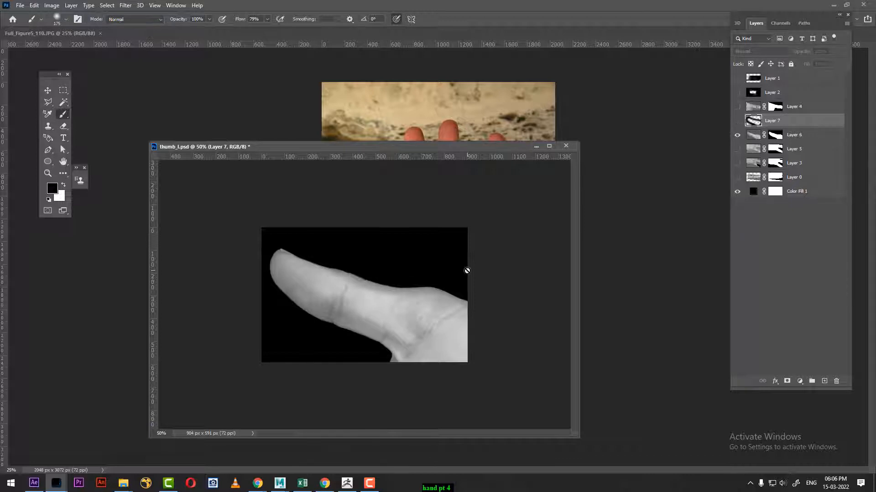
{"action": "key", "text": "v"}
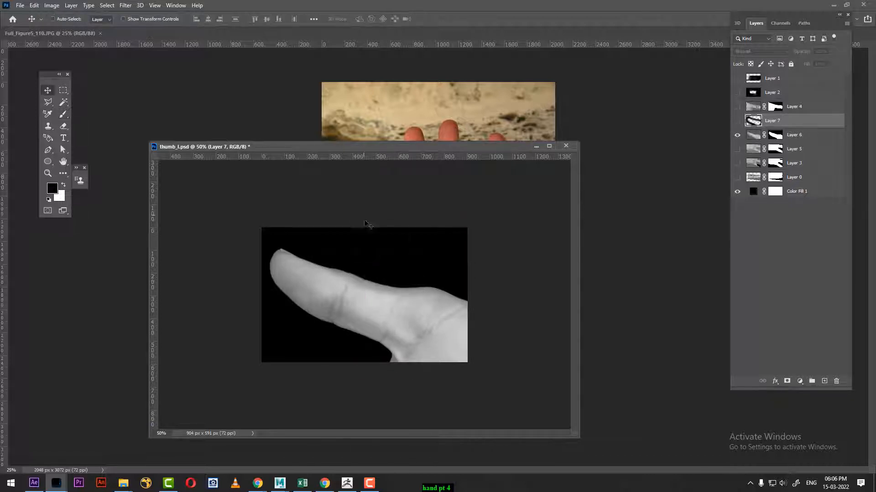
{"action": "left_click", "coordinate": [750, 135]}
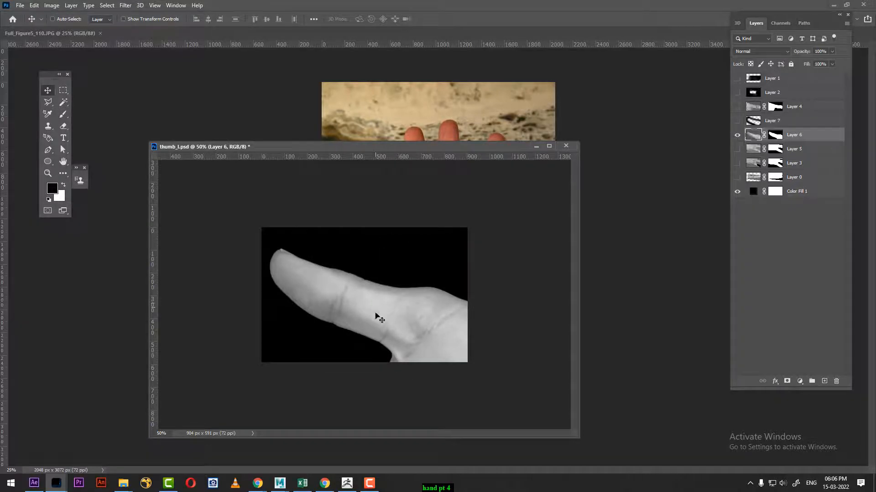
{"action": "left_click_drag", "start_coordinate": [405, 297], "coordinate": [335, 259]}
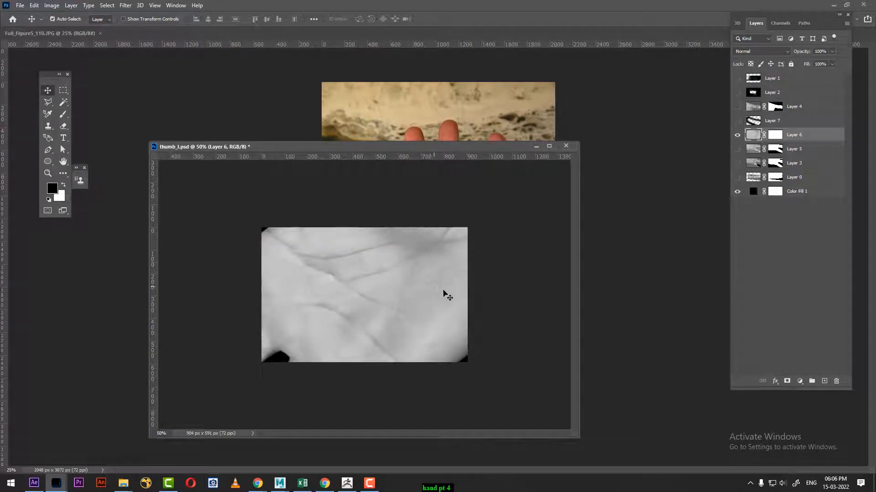
- Scale Layer 6 with Free Transform to 68% and rotate it about 14°, repositioning the palm on the canvas
{"action": "key", "text": "ctrl+t"}
{"action": "left_click_drag", "start_coordinate": [202, 23], "coordinate": [190, 24]}
{"action": "left_click_drag", "start_coordinate": [428, 259], "coordinate": [435, 290]}
{"action": "left_click_drag", "start_coordinate": [200, 22], "coordinate": [195, 23]}
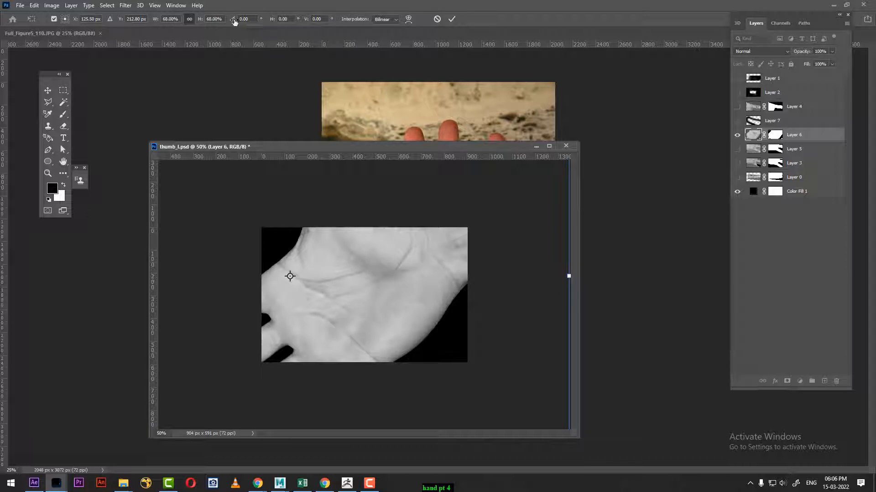
{"action": "left_click_drag", "start_coordinate": [234, 22], "coordinate": [240, 22]}
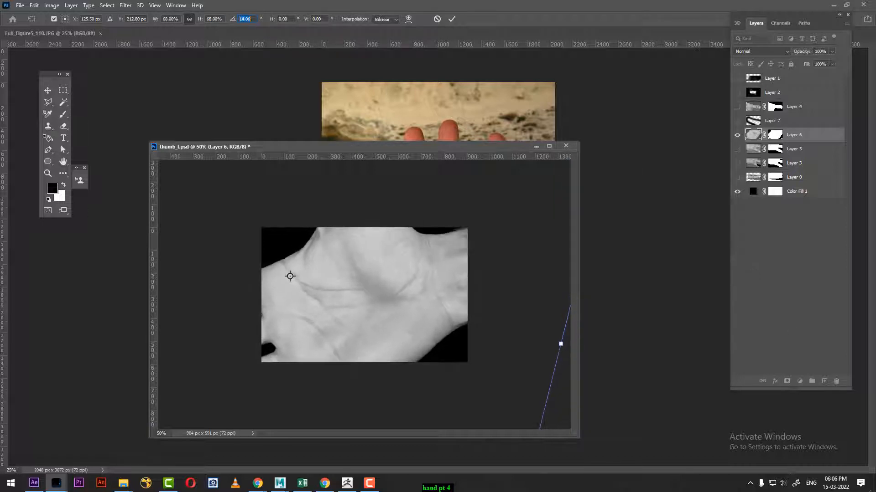
{"action": "left_click_drag", "start_coordinate": [366, 301], "coordinate": [368, 283]}
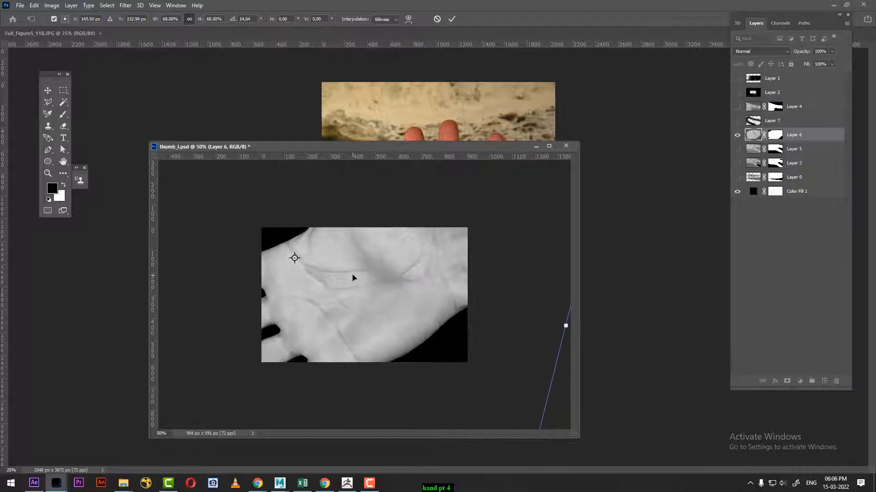
- Rotate the palm image further to 35.31° and reposition it so the palm lies horizontally across the canvas
{"action": "key", "text": "ctrl+minus"}
{"action": "left_click_drag", "start_coordinate": [539, 252], "coordinate": [560, 315]}
{"action": "left_click_drag", "start_coordinate": [394, 291], "coordinate": [396, 279]}
{"action": "left_click_drag", "start_coordinate": [542, 321], "coordinate": [531, 343]}
{"action": "key", "text": "ctrl+plus"}
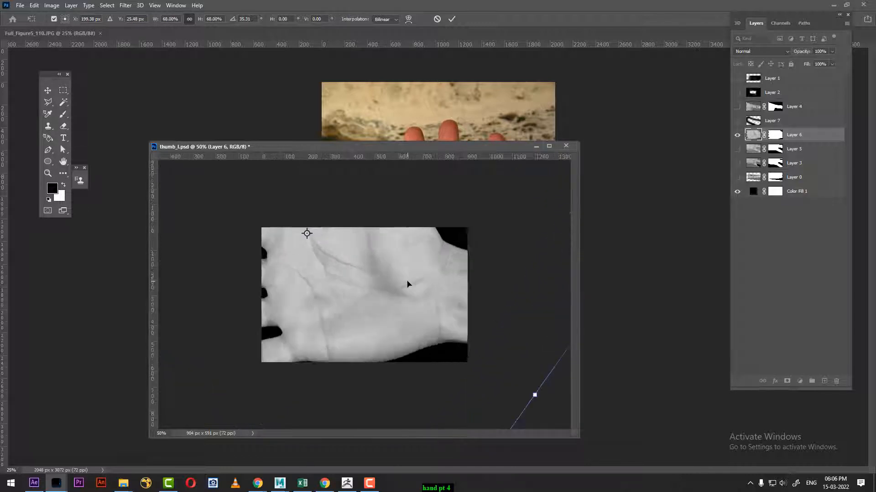
{"action": "left_click_drag", "start_coordinate": [417, 283], "coordinate": [428, 291]}
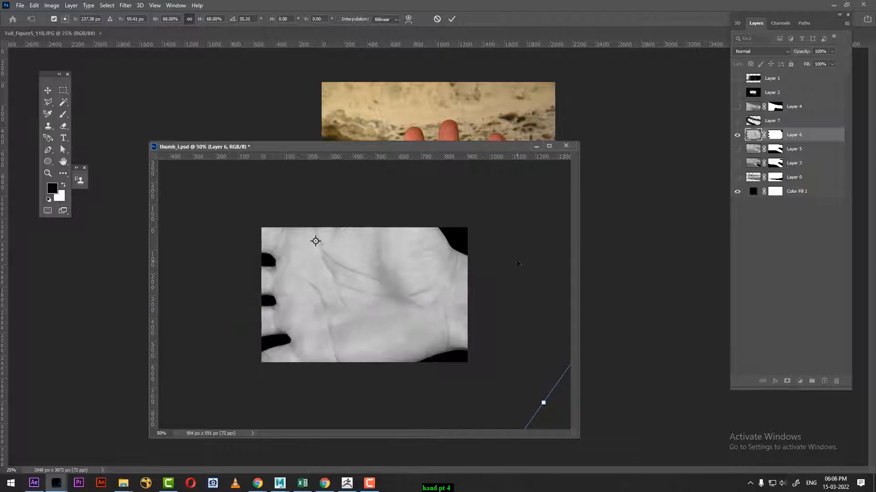
{"action": "left_click_drag", "start_coordinate": [512, 252], "coordinate": [512, 257]}
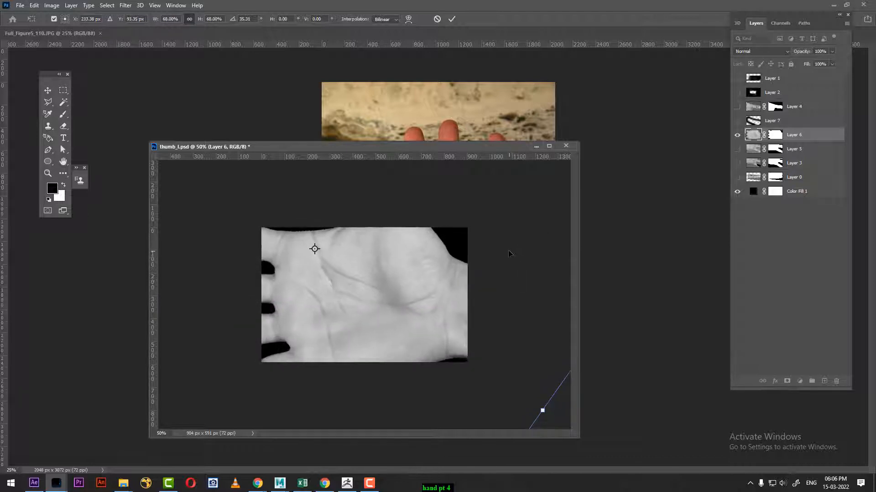
- Rotate the palm image to 40.58°, nudge it so the palm fills the canvas, and apply the transform
{"action": "key", "text": "ctrl+minus"}
{"action": "left_click_drag", "start_coordinate": [544, 355], "coordinate": [538, 372]}
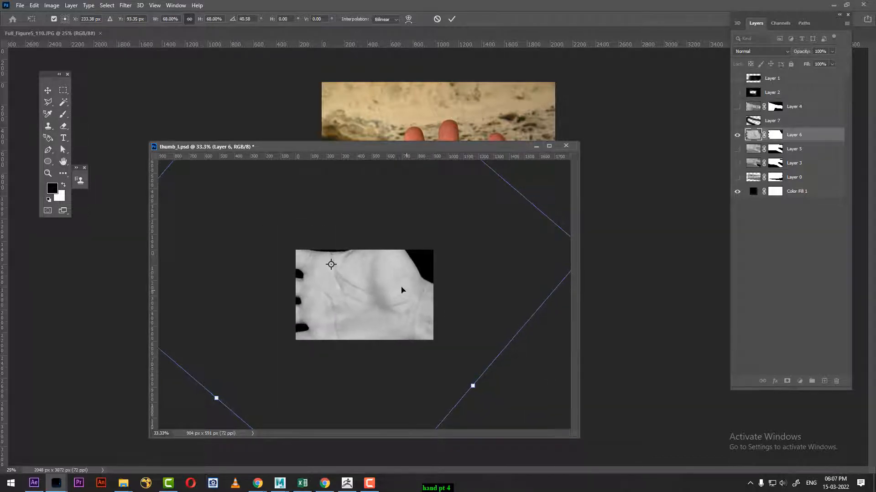
{"action": "left_click_drag", "start_coordinate": [392, 276], "coordinate": [398, 269]}
{"action": "key", "text": "Return"}
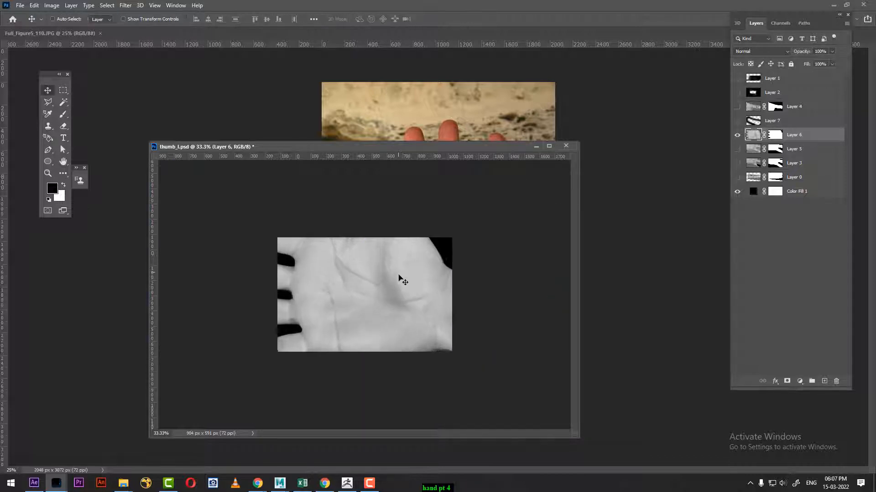
{"action": "key", "text": "ctrl+plus"}
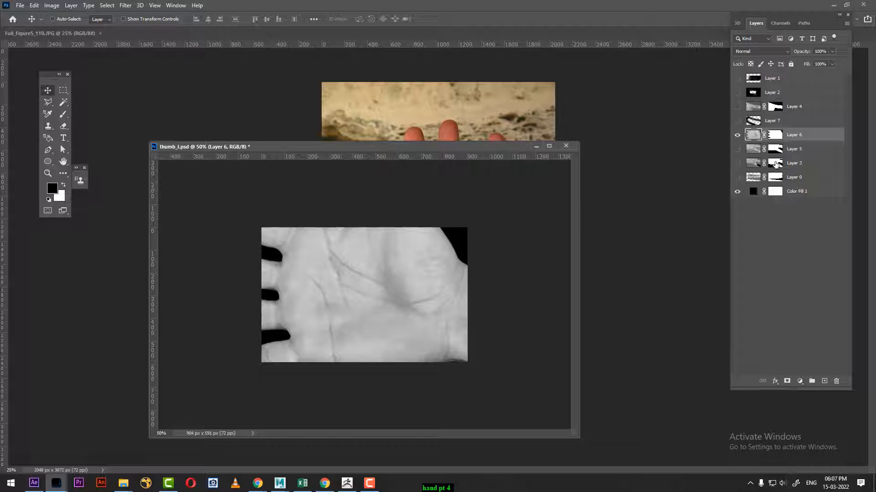
- Add a new layer above Layer 6 and paint soft black around all the palm's edges with the Brush
{"action": "left_click", "coordinate": [821, 381]}
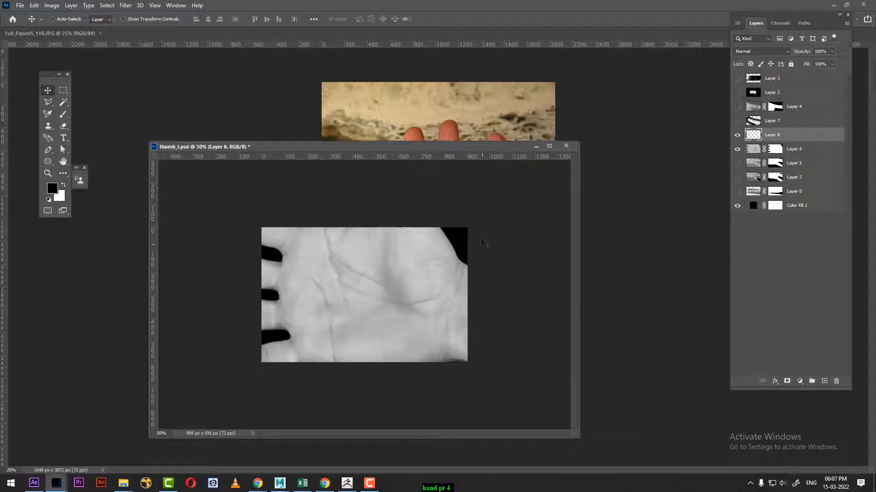
{"action": "key", "text": "b"}
{"action": "mouse_move", "coordinate": [439, 211]}
{"action": "left_mouse_down"}
{"action": "mouse_move", "coordinate": [479, 266]}
{"action": "mouse_move", "coordinate": [483, 305]}
{"action": "mouse_move", "coordinate": [467, 369]}
{"action": "mouse_move", "coordinate": [420, 377]}
{"action": "mouse_move", "coordinate": [294, 377]}
{"action": "mouse_move", "coordinate": [260, 358]}
{"action": "mouse_move", "coordinate": [254, 238]}
{"action": "mouse_move", "coordinate": [262, 354]}
{"action": "mouse_move", "coordinate": [252, 260]}
{"action": "mouse_move", "coordinate": [319, 209]}
{"action": "mouse_move", "coordinate": [304, 215]}
{"action": "mouse_move", "coordinate": [395, 208]}
{"action": "mouse_move", "coordinate": [314, 205]}
{"action": "mouse_move", "coordinate": [457, 211]}
{"action": "mouse_move", "coordinate": [429, 216]}
{"action": "mouse_move", "coordinate": [465, 256]}
{"action": "mouse_move", "coordinate": [469, 352]}
{"action": "mouse_move", "coordinate": [356, 381]}
{"action": "left_mouse_up"}
{"action": "left_click_drag", "start_coordinate": [445, 372], "coordinate": [312, 394]}
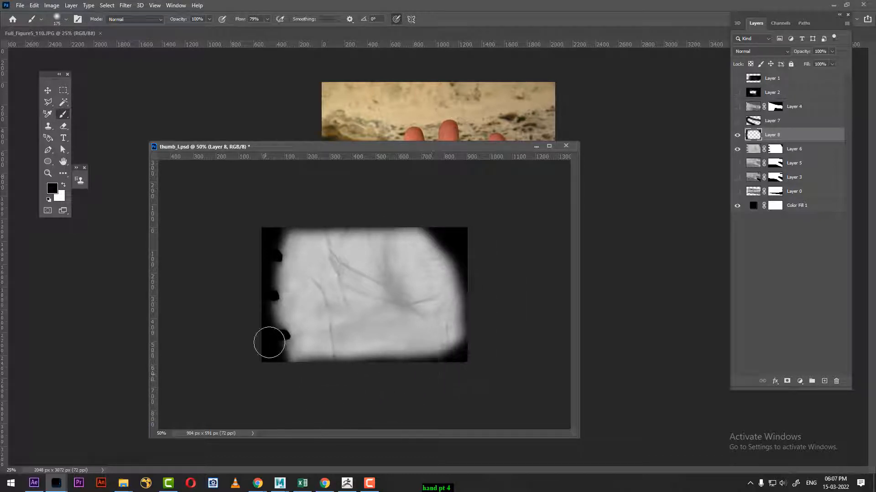
{"action": "mouse_move", "coordinate": [269, 343]}
{"action": "left_mouse_down"}
{"action": "mouse_move", "coordinate": [293, 219]}
{"action": "mouse_move", "coordinate": [260, 287]}
{"action": "mouse_move", "coordinate": [292, 381]}
{"action": "mouse_move", "coordinate": [316, 386]}
{"action": "left_mouse_up"}
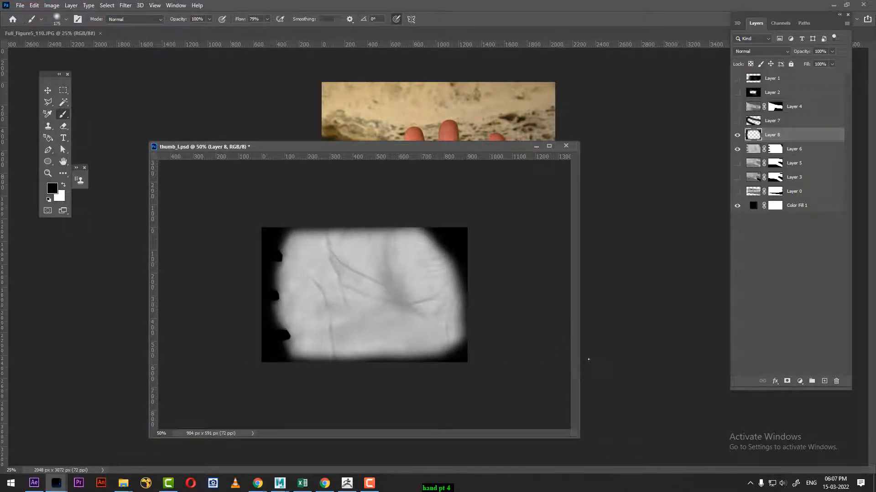
- Save the palm image on the computer as Photoshop file hand_b with Maximize Compatibility on, and switch to ZBrush
{"action": "key", "text": "ctrl+shift+s"}
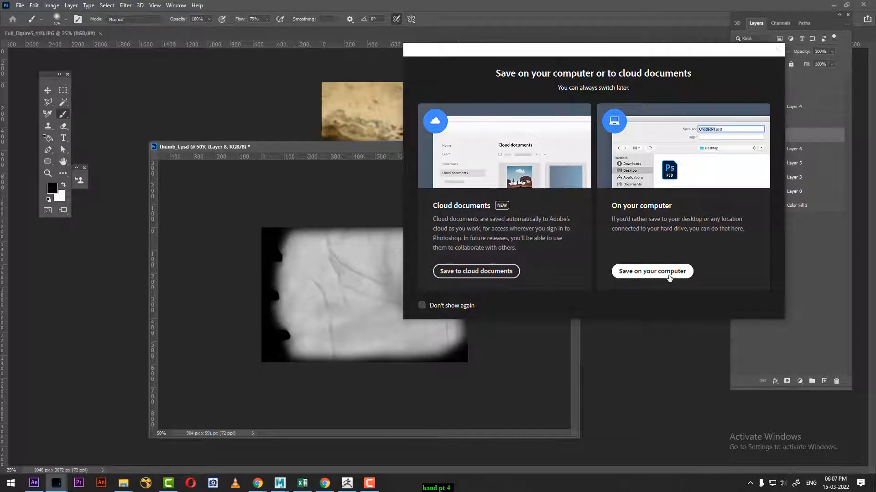
{"action": "left_click", "coordinate": [652, 271]}
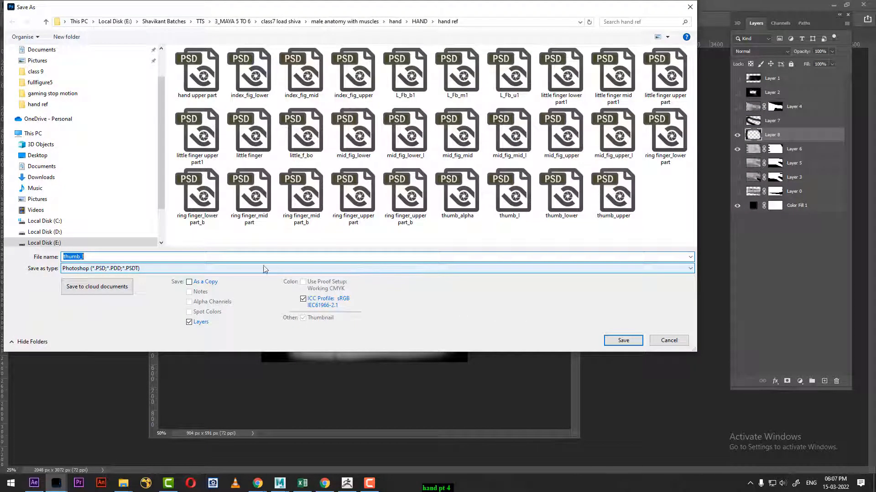
{"action": "type", "text": "h"}
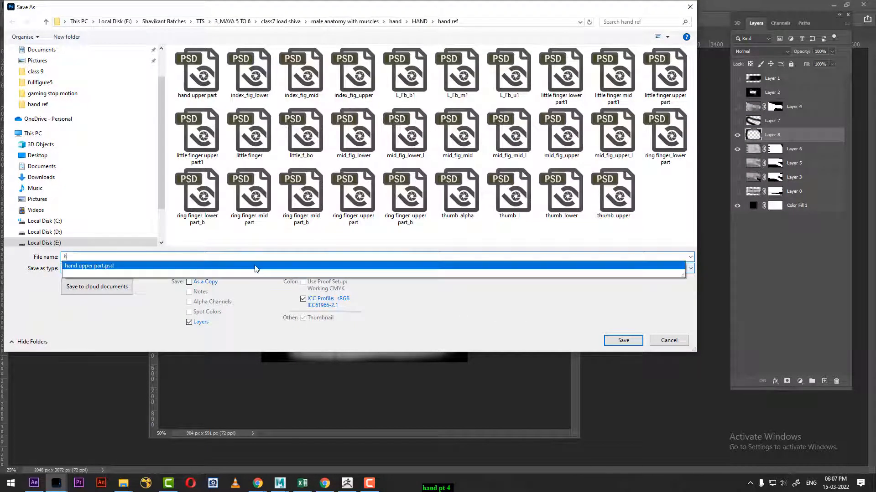
{"action": "type", "text": "and_b"}
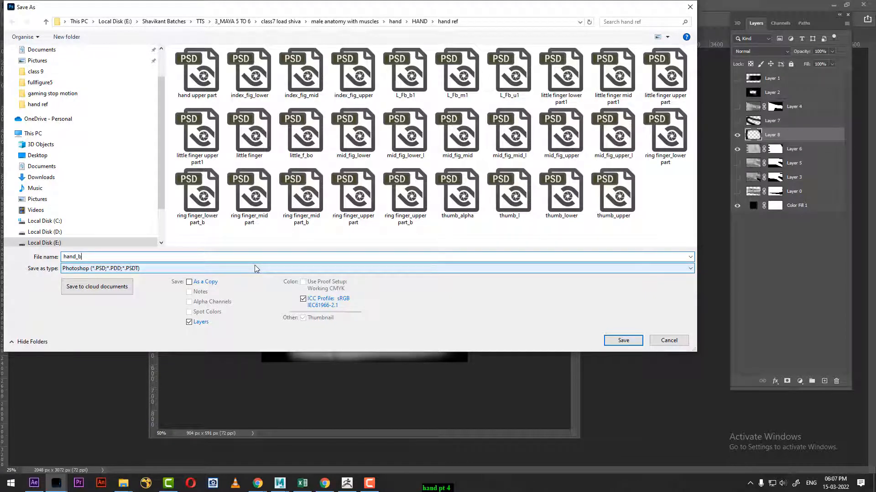
{"action": "key", "text": "Return"}
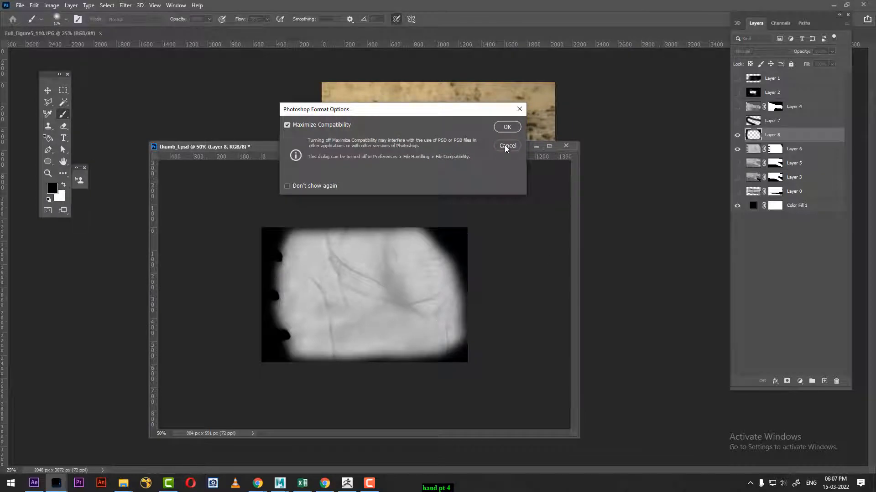
{"action": "left_click", "coordinate": [506, 127]}
{"action": "left_click", "coordinate": [347, 483]}
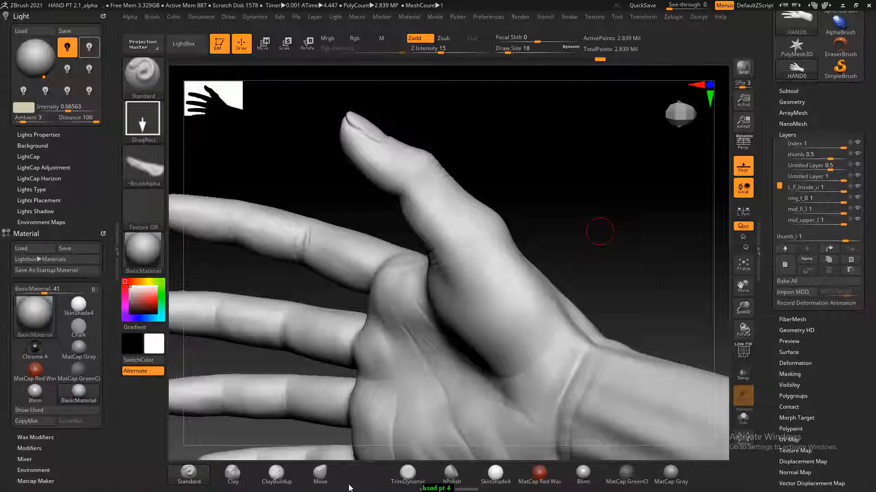
- Turn the hand to show the palm and import the hand_b Photoshop file as the brush alpha
{"action": "left_click_drag", "start_coordinate": [593, 256], "coordinate": [549, 133]}
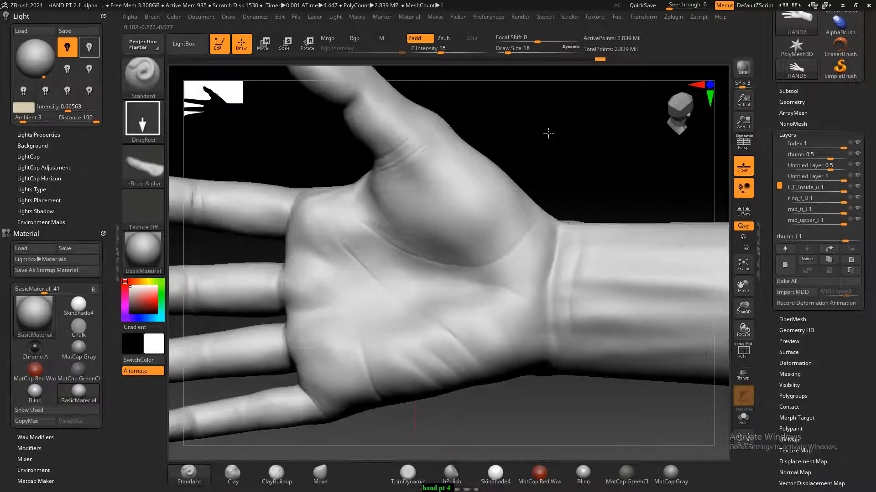
{"action": "left_click", "coordinate": [148, 174]}
{"action": "left_click", "coordinate": [196, 369]}
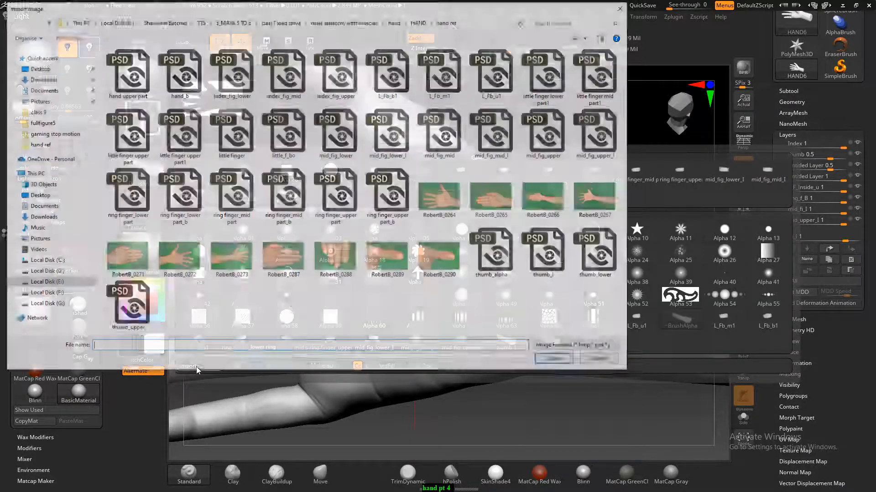
{"action": "left_click", "coordinate": [299, 206]}
{"action": "key", "text": "h"}
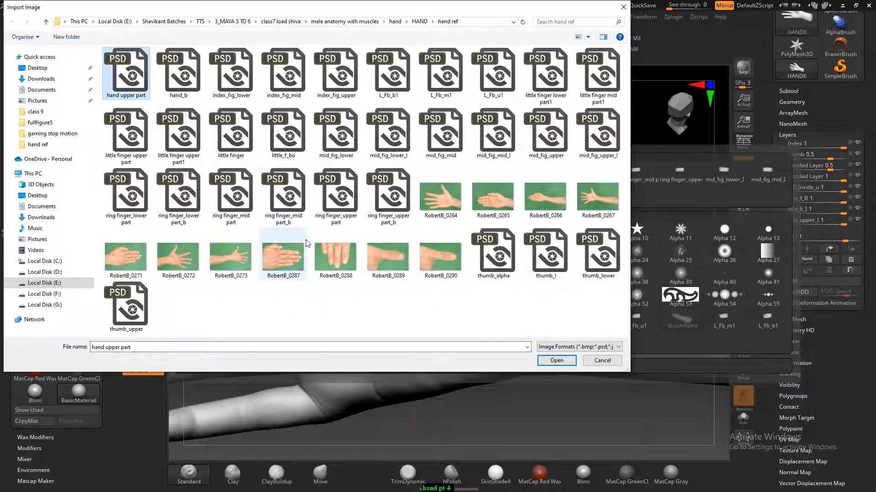
{"action": "key", "text": "h"}
{"action": "double_click", "coordinate": [188, 75]}
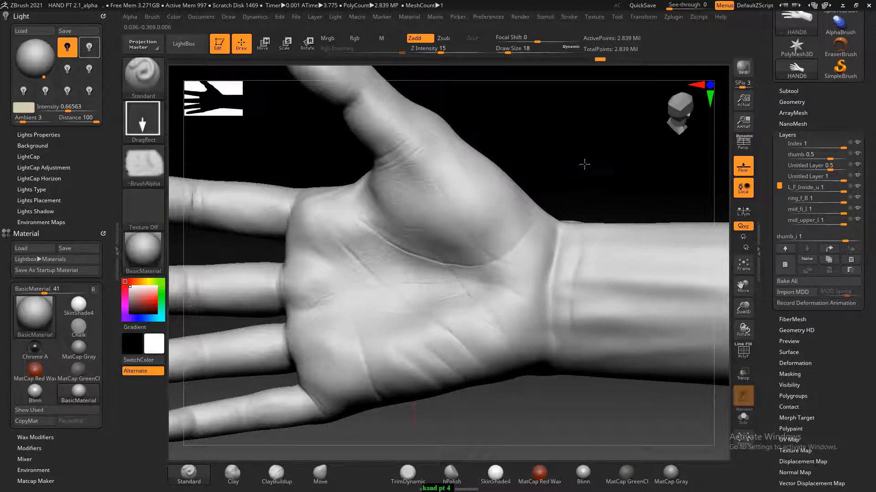
- Undo the trial palm stamp and add a new sculpting layer named nahd _b
{"action": "mouse_move", "coordinate": [583, 165]}
{"action": "left_mouse_down"}
{"action": "mouse_move", "coordinate": [600, 190]}
{"action": "mouse_move", "coordinate": [608, 182]}
{"action": "mouse_move", "coordinate": [598, 183]}
{"action": "left_mouse_up"}
{"action": "key", "text": "ctrl"}
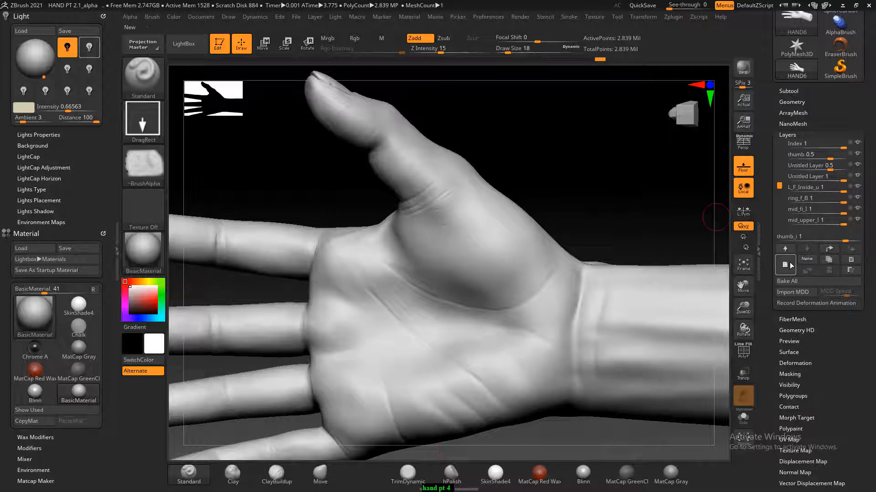
{"action": "left_click", "coordinate": [787, 265]}
{"action": "left_click", "coordinate": [801, 258]}
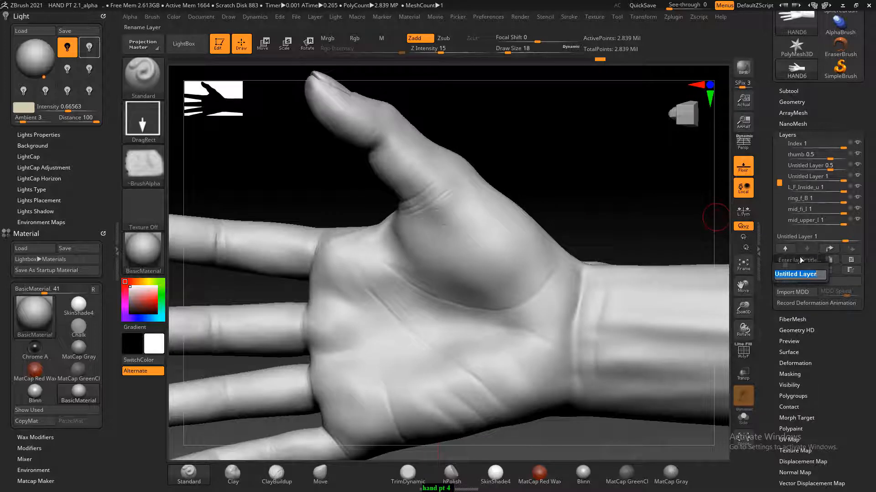
{"action": "type", "text": "nahd _b"}
{"action": "key", "text": "Return"}
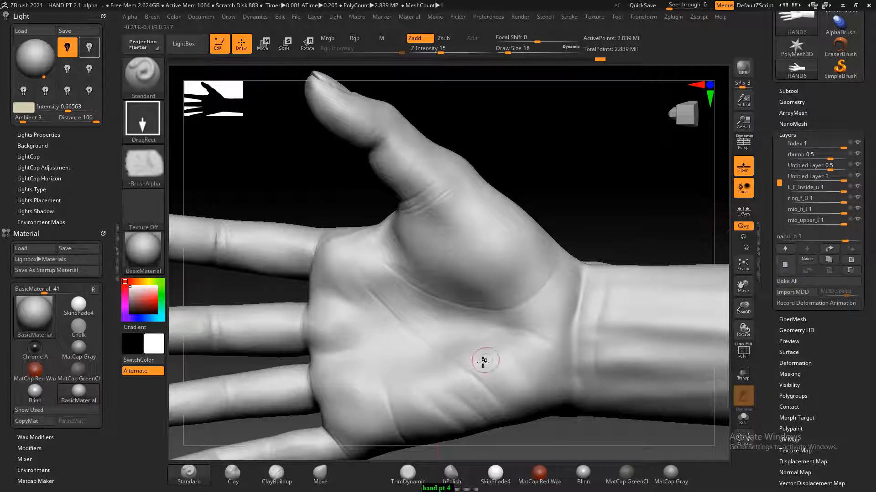
- Enlarge the draw size to 78 and mask the thumb and fingers, leaving the palm unmasked
{"action": "key", "text": "bracketright"}
{"action": "key", "text": "bracketright"}
{"action": "key", "text": "bracketright"}
{"action": "key", "text": "bracketright"}
{"action": "key", "text": "bracketright"}
{"action": "key", "text": "bracketright"}
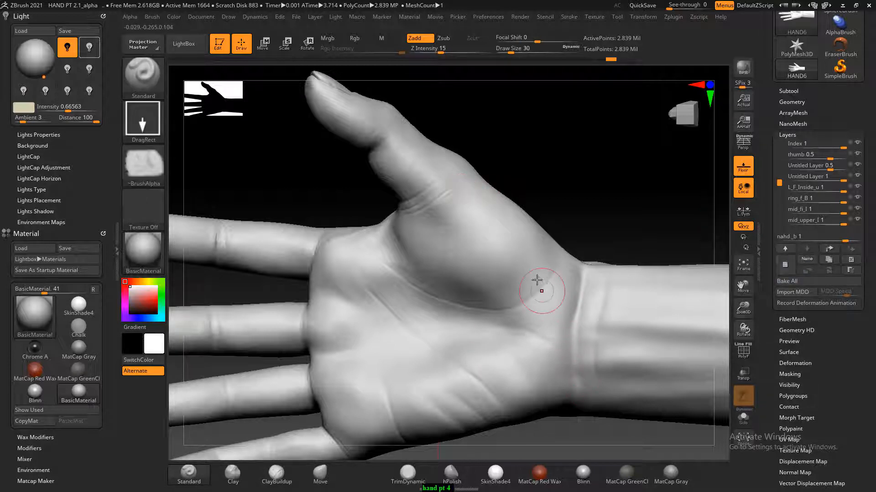
{"action": "key", "text": "ctrl"}
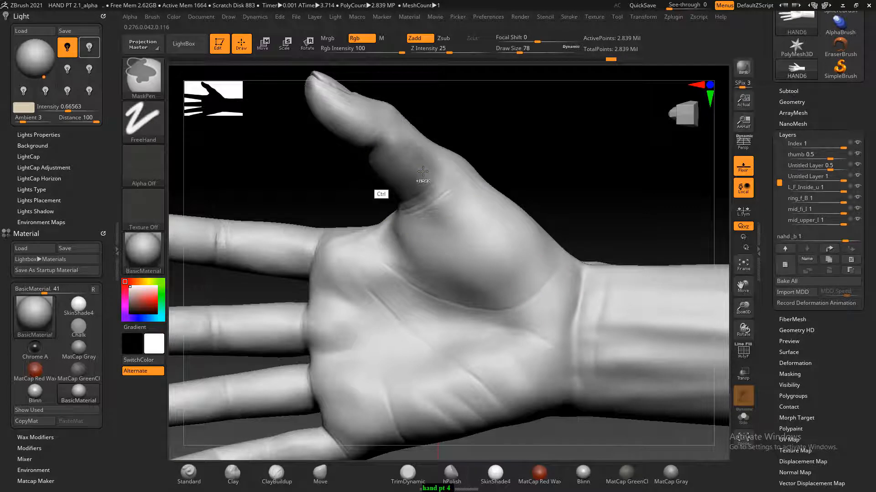
{"action": "left_click_drag", "start_coordinate": [266, 310], "coordinate": [256, 390], "text": "ctrl"}
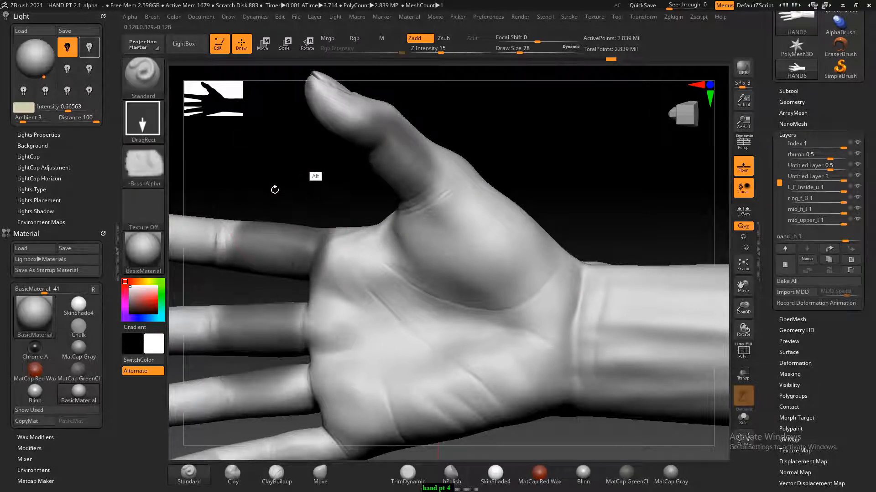
{"action": "left_click_drag", "start_coordinate": [315, 180], "coordinate": [401, 116], "text": "alt"}
{"action": "mouse_move", "coordinate": [344, 248]}
{"action": "left_mouse_down", "text": "ctrl"}
{"action": "mouse_move", "coordinate": [354, 348]}
{"action": "mouse_move", "coordinate": [389, 408]}
{"action": "mouse_move", "coordinate": [251, 344]}
{"action": "mouse_move", "coordinate": [257, 229]}
{"action": "mouse_move", "coordinate": [190, 179]}
{"action": "mouse_move", "coordinate": [342, 190]}
{"action": "mouse_move", "coordinate": [181, 294]}
{"action": "mouse_move", "coordinate": [233, 400]}
{"action": "mouse_move", "coordinate": [311, 402]}
{"action": "mouse_move", "coordinate": [289, 414]}
{"action": "left_mouse_up", "text": "ctrl"}
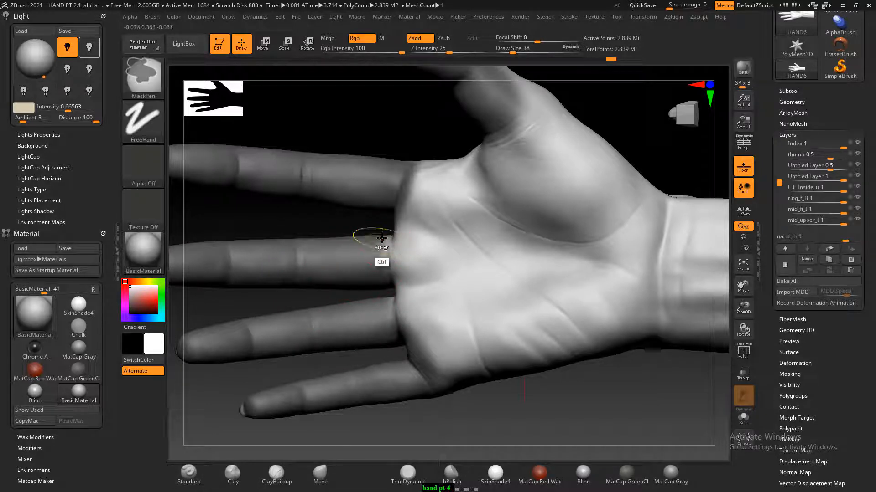
- Refine the mask at draw size 38 along the finger bases, unmask the palm's upper edge and mask up to the thumb's base crease
{"action": "key", "text": "ctrl"}
{"action": "mouse_move", "coordinate": [382, 234]}
{"action": "left_mouse_down", "text": "ctrl"}
{"action": "mouse_move", "coordinate": [383, 315]}
{"action": "mouse_move", "coordinate": [406, 365]}
{"action": "left_mouse_up", "text": "ctrl"}
{"action": "mouse_move", "coordinate": [437, 185]}
{"action": "left_mouse_down", "text": "ctrl+alt"}
{"action": "mouse_move", "coordinate": [419, 205]}
{"action": "mouse_move", "coordinate": [416, 197]}
{"action": "mouse_move", "coordinate": [410, 255]}
{"action": "mouse_move", "coordinate": [434, 357]}
{"action": "left_mouse_up", "text": "ctrl+alt"}
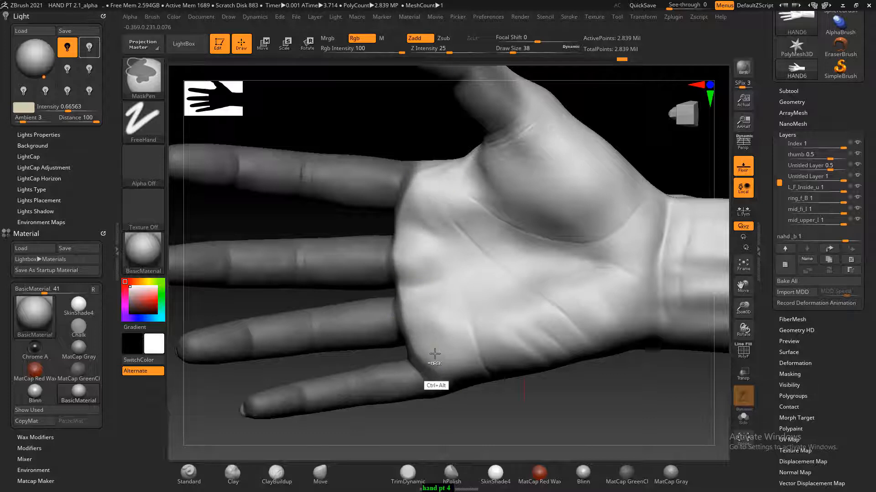
{"action": "mouse_move", "coordinate": [592, 394]}
{"action": "left_mouse_down", "text": "alt"}
{"action": "mouse_move", "coordinate": [559, 403]}
{"action": "mouse_move", "coordinate": [588, 399]}
{"action": "left_mouse_up", "text": "alt"}
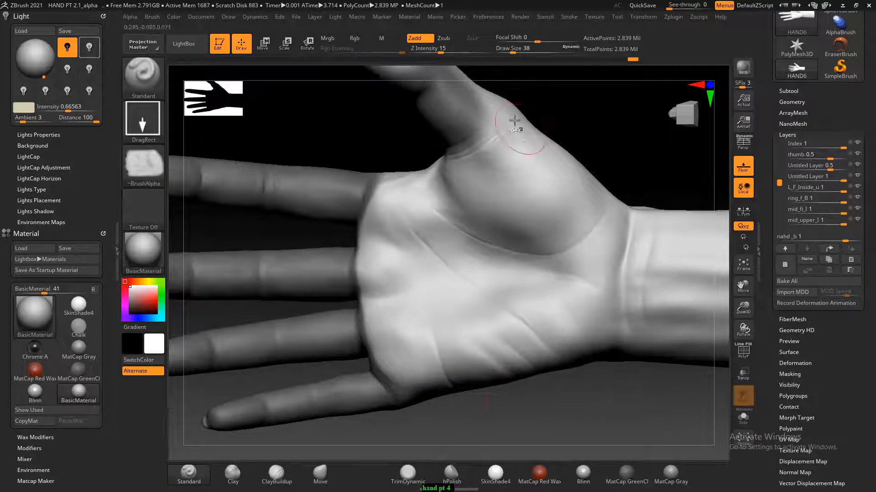
{"action": "mouse_move", "coordinate": [496, 100]}
{"action": "left_mouse_down", "text": "ctrl"}
{"action": "mouse_move", "coordinate": [463, 103]}
{"action": "mouse_move", "coordinate": [473, 108]}
{"action": "mouse_move", "coordinate": [402, 73]}
{"action": "left_mouse_up", "text": "ctrl"}
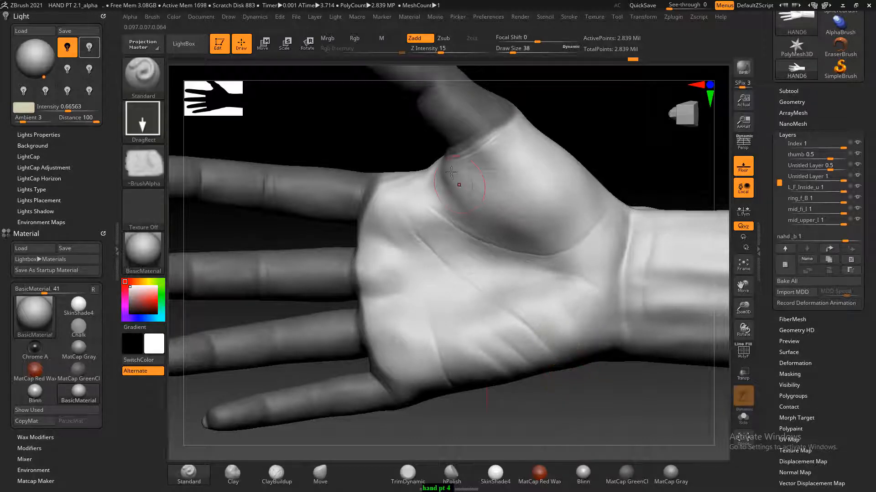
- Set the Z Intensity to 30 and stamp the hand_b skin alpha across the unmasked palm
{"action": "left_click", "coordinate": [440, 49]}
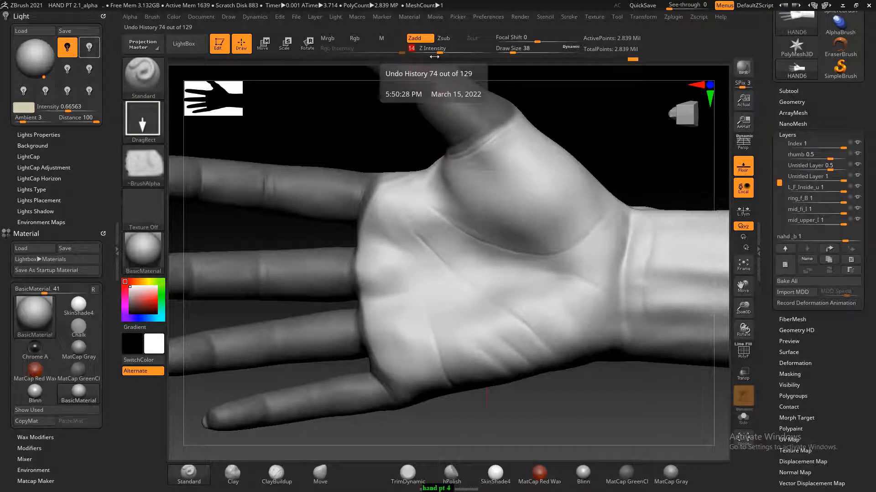
{"action": "type", "text": "30"}
{"action": "key", "text": "Return"}
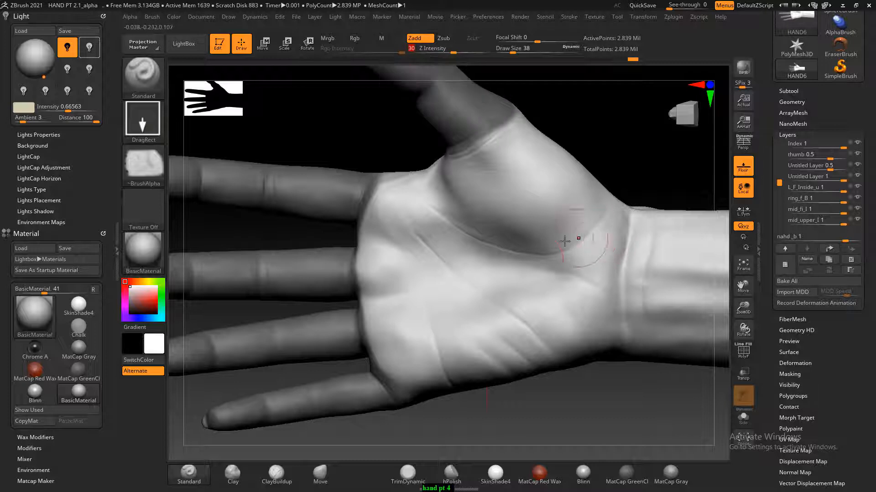
{"action": "mouse_move", "coordinate": [490, 269]}
{"action": "left_mouse_down"}
{"action": "mouse_move", "coordinate": [490, 367]}
{"action": "mouse_move", "coordinate": [566, 315]}
{"action": "mouse_move", "coordinate": [533, 258]}
{"action": "mouse_move", "coordinate": [508, 237]}
{"action": "mouse_move", "coordinate": [550, 165]}
{"action": "mouse_move", "coordinate": [561, 183]}
{"action": "mouse_move", "coordinate": [551, 201]}
{"action": "left_mouse_up"}
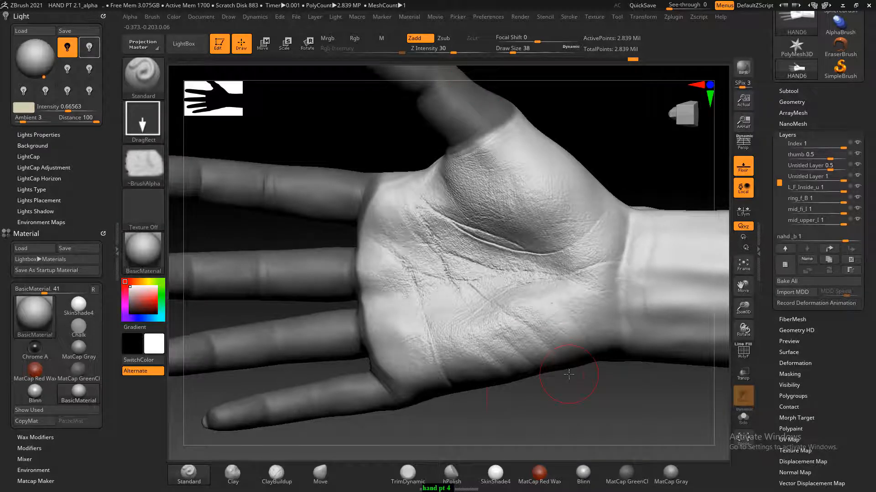
- Clear the mask, stop recording on the nahd _b layer and set its intensity to 0.5
{"action": "mouse_move", "coordinate": [616, 409]}
{"action": "left_mouse_down"}
{"action": "mouse_move", "coordinate": [613, 428]}
{"action": "mouse_move", "coordinate": [592, 432]}
{"action": "mouse_move", "coordinate": [617, 431]}
{"action": "mouse_move", "coordinate": [595, 400]}
{"action": "mouse_move", "coordinate": [532, 402]}
{"action": "left_mouse_up"}
{"action": "mouse_move", "coordinate": [638, 349]}
{"action": "left_mouse_down"}
{"action": "mouse_move", "coordinate": [662, 327]}
{"action": "mouse_move", "coordinate": [678, 350]}
{"action": "mouse_move", "coordinate": [675, 372]}
{"action": "mouse_move", "coordinate": [643, 364]}
{"action": "left_mouse_up"}
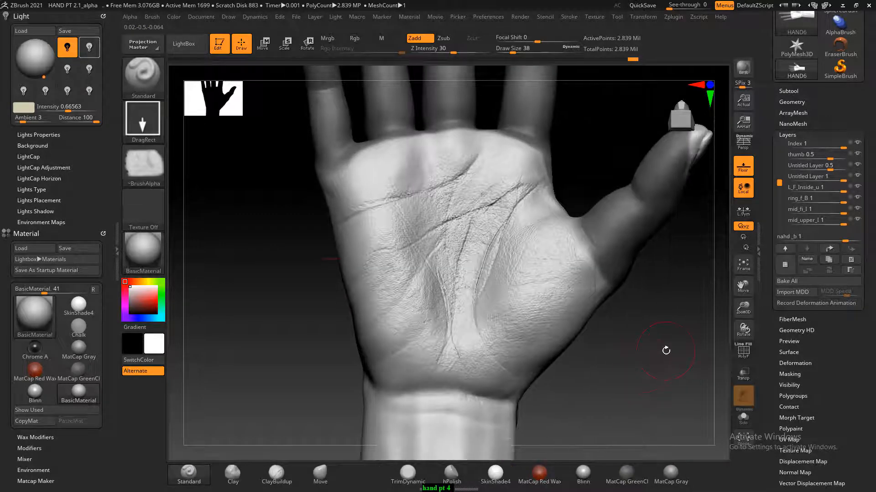
{"action": "left_click_drag", "start_coordinate": [779, 183], "coordinate": [783, 217]}
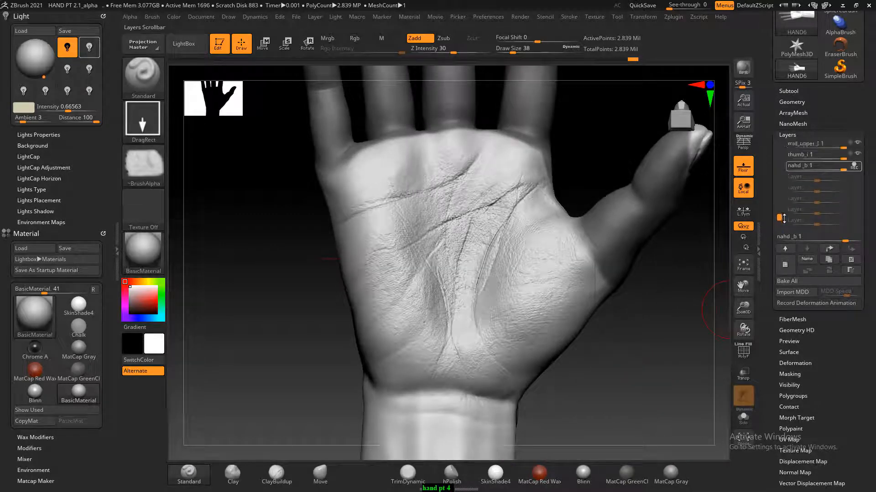
{"action": "left_click", "coordinate": [826, 166]}
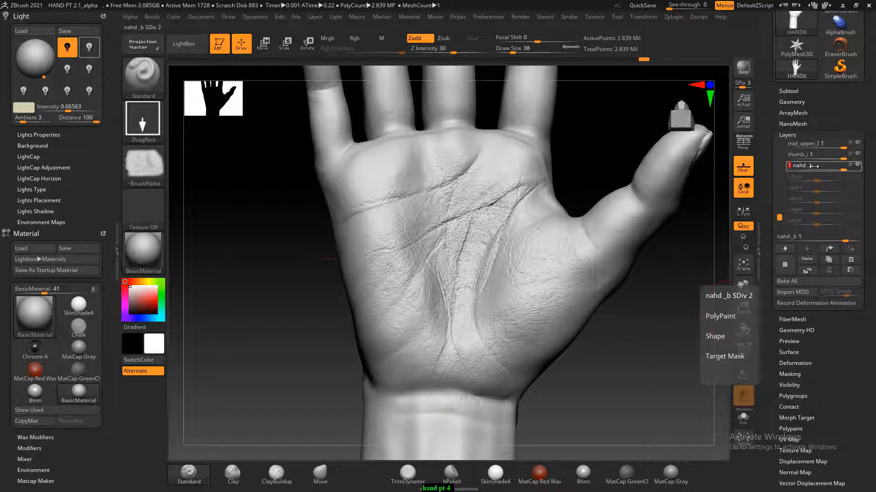
{"action": "type", "text": ".5"}
{"action": "key", "text": "Return"}
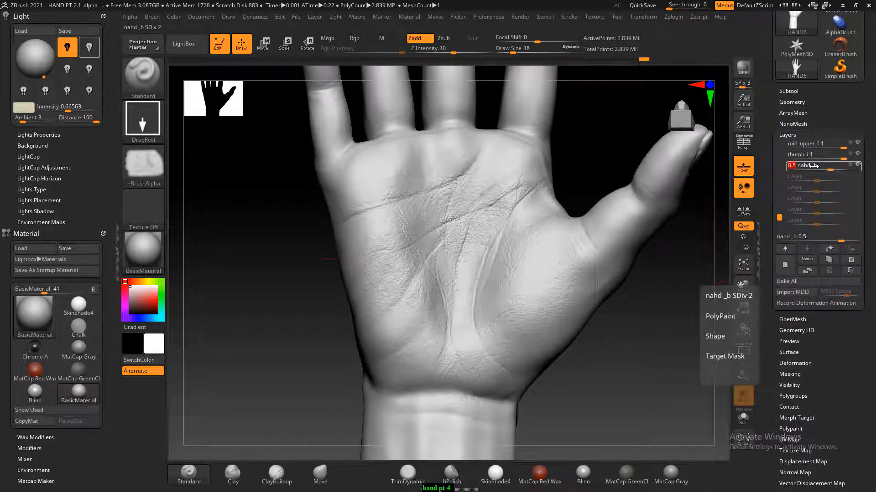
- Toggle the nahd _b layer's visibility to compare the palm with and without skin detail, leaving the layer hidden
{"action": "left_click_drag", "start_coordinate": [685, 379], "coordinate": [666, 376]}
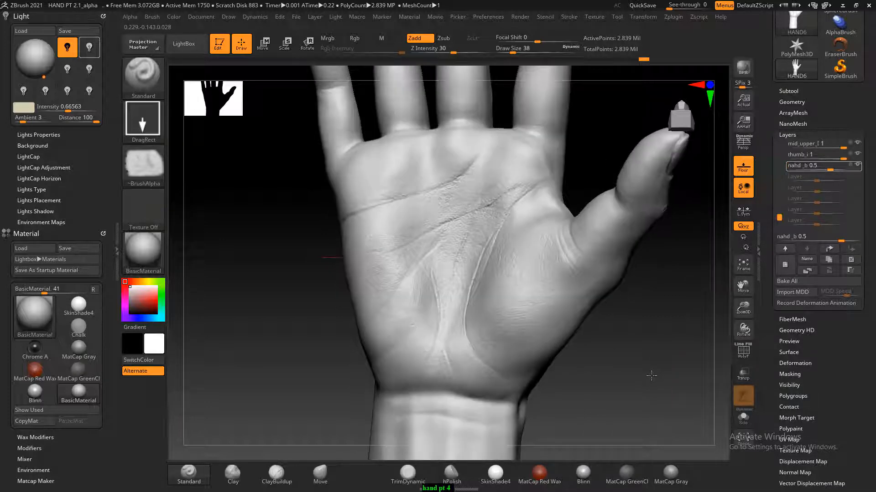
{"action": "left_click", "coordinate": [858, 166]}
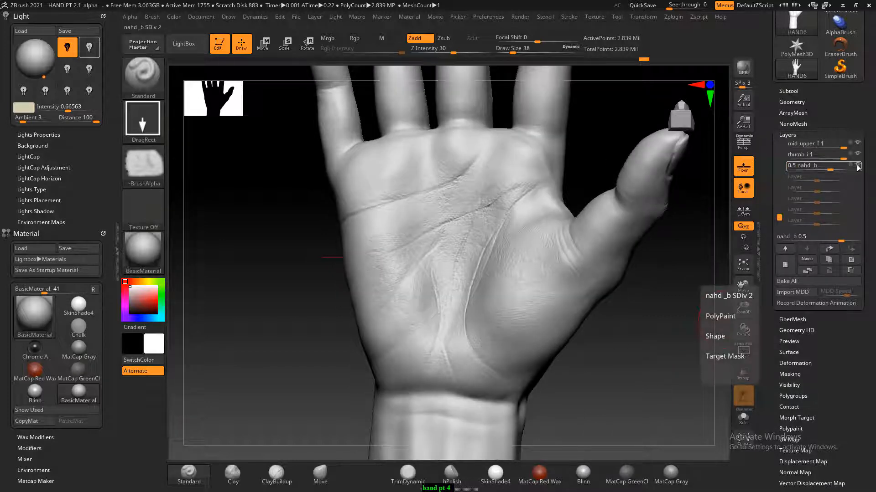
{"action": "left_click", "coordinate": [857, 166]}
{"action": "left_click", "coordinate": [858, 166]}
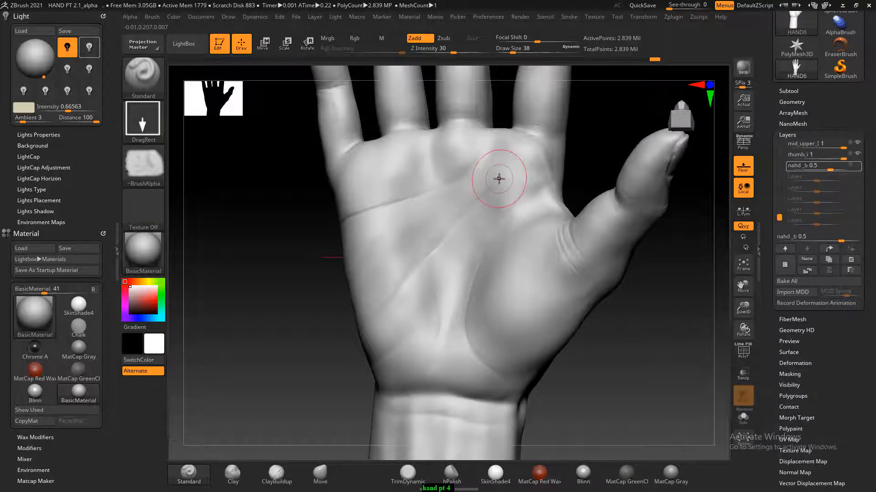
- Reduce the draw size to 14 and try to smooth the crease on the upper palm
{"action": "key", "text": "bracketleft"}
{"action": "key", "text": "bracketleft"}
{"action": "key", "text": "bracketleft"}
{"action": "key", "text": "bracketleft"}
{"action": "key", "text": "bracketleft"}
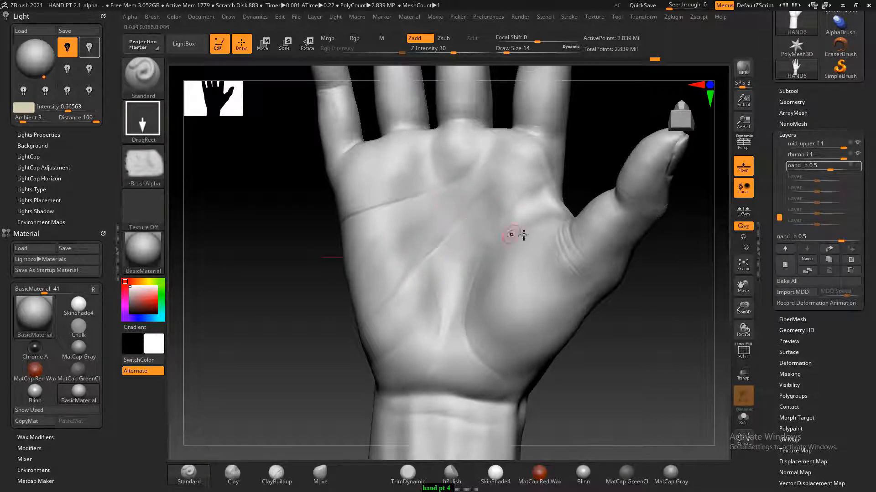
{"action": "left_click", "coordinate": [430, 191], "text": "shift"}
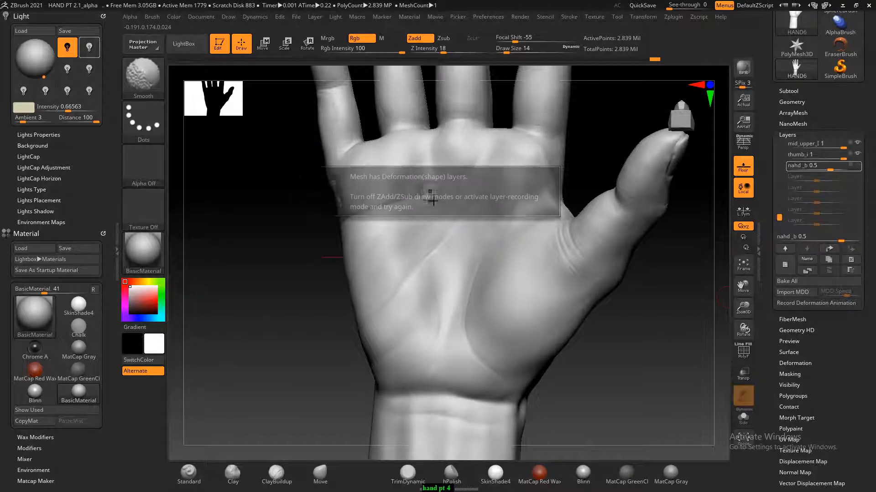
- Add a new untitled layer and smooth the creases across the middle of the palm with the Smooth brush at draw size 34
{"action": "left_click", "coordinate": [787, 266]}
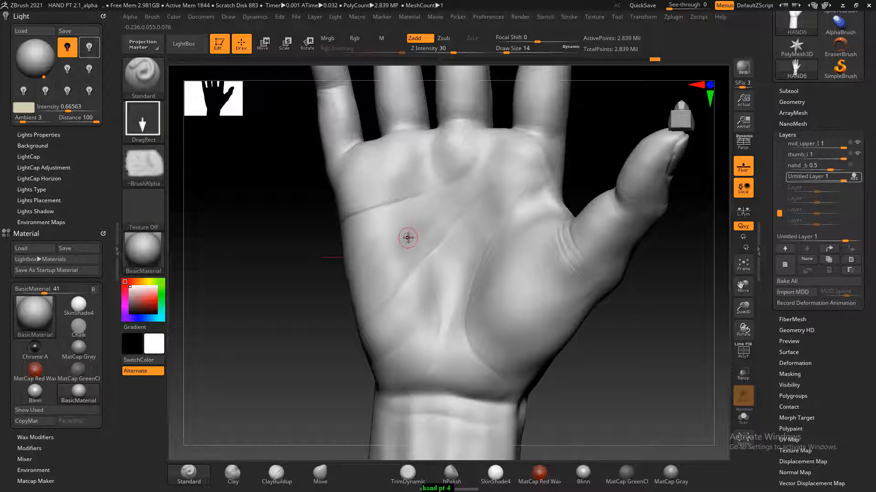
{"action": "key", "text": "shift"}
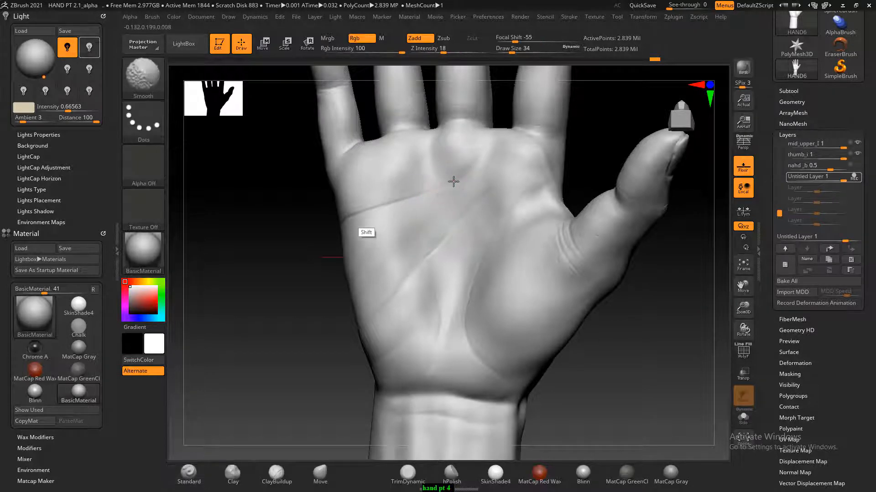
{"action": "mouse_move", "coordinate": [454, 182]}
{"action": "left_mouse_down", "text": "shift"}
{"action": "mouse_move", "coordinate": [427, 214]}
{"action": "mouse_move", "coordinate": [413, 267]}
{"action": "mouse_move", "coordinate": [452, 262]}
{"action": "left_mouse_up", "text": "shift"}
{"action": "left_click_drag", "start_coordinate": [485, 255], "coordinate": [478, 265], "text": "shift"}
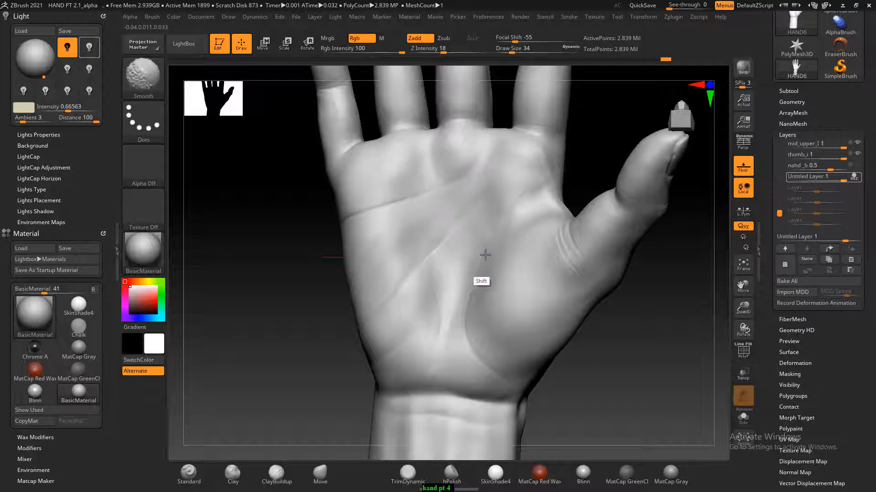
{"action": "mouse_move", "coordinate": [486, 255]}
{"action": "left_mouse_down", "text": "shift"}
{"action": "mouse_move", "coordinate": [507, 248]}
{"action": "mouse_move", "coordinate": [519, 203]}
{"action": "left_mouse_up", "text": "shift"}
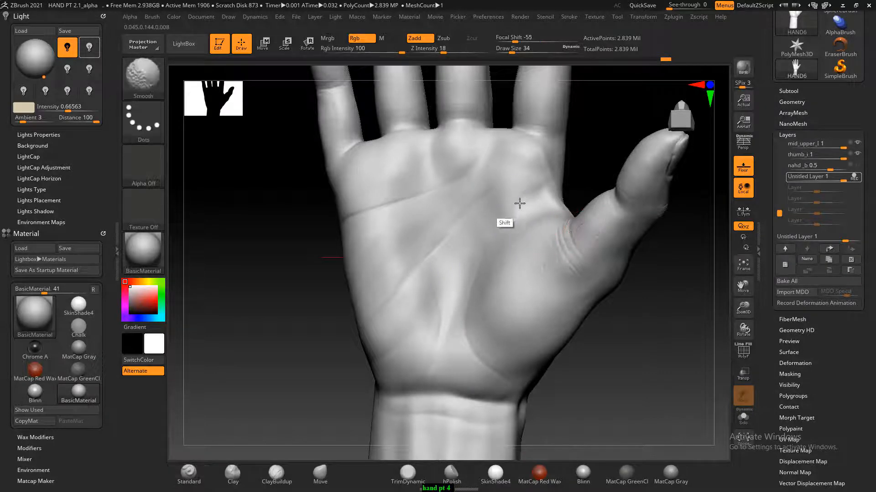
{"action": "left_click_drag", "start_coordinate": [445, 50], "coordinate": [469, 133], "text": "shift"}
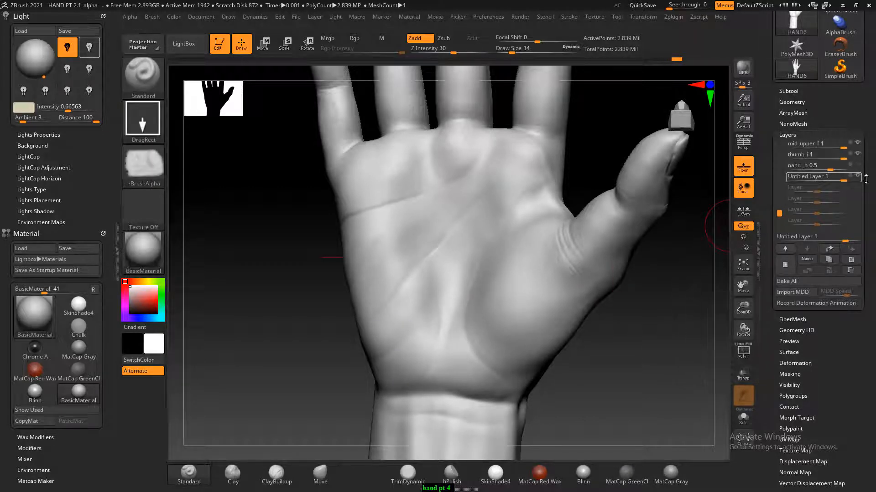
- Show the nahd _b layer again and set its intensity to 0.3
{"action": "left_click", "coordinate": [858, 167]}
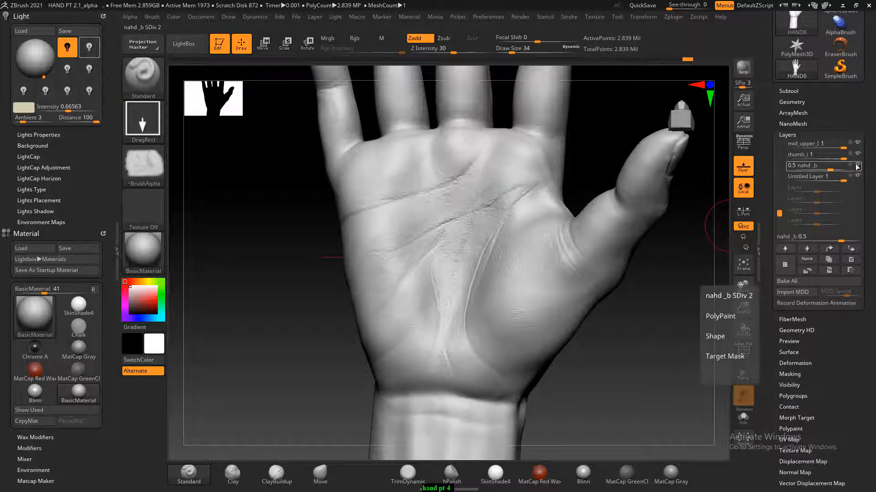
{"action": "left_click", "coordinate": [824, 167]}
{"action": "type", "text": "0.3"}
{"action": "key", "text": "Return"}
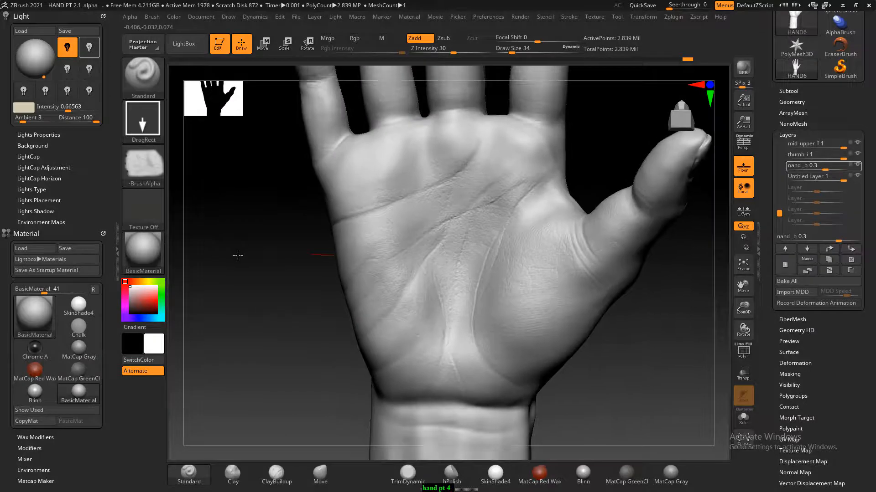
- With the nahd _b layer hidden, set the draw size to 22 and turn on recording for the untitled layer
{"action": "key", "text": "bracketleft"}
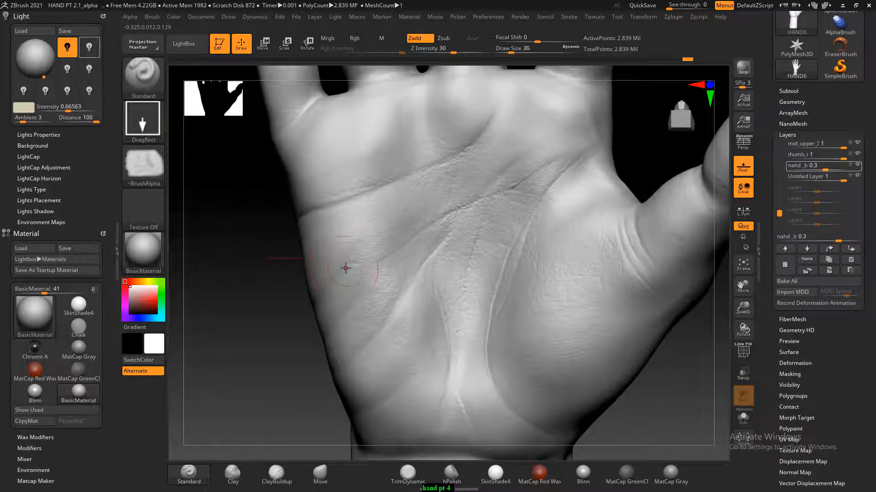
{"action": "key", "text": "bracketleft"}
{"action": "key", "text": "bracketleft"}
{"action": "key", "text": "bracketleft"}
{"action": "left_click_drag", "start_coordinate": [674, 402], "coordinate": [688, 401]}
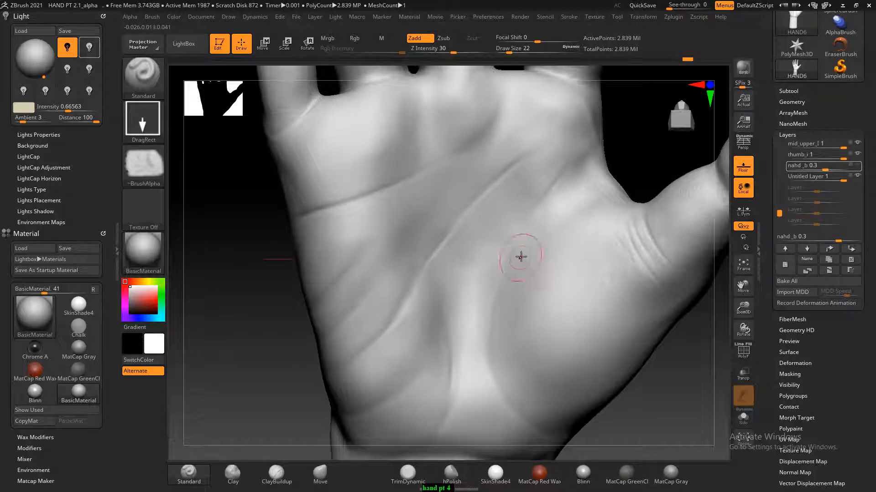
{"action": "left_click", "coordinate": [560, 180], "text": "shift"}
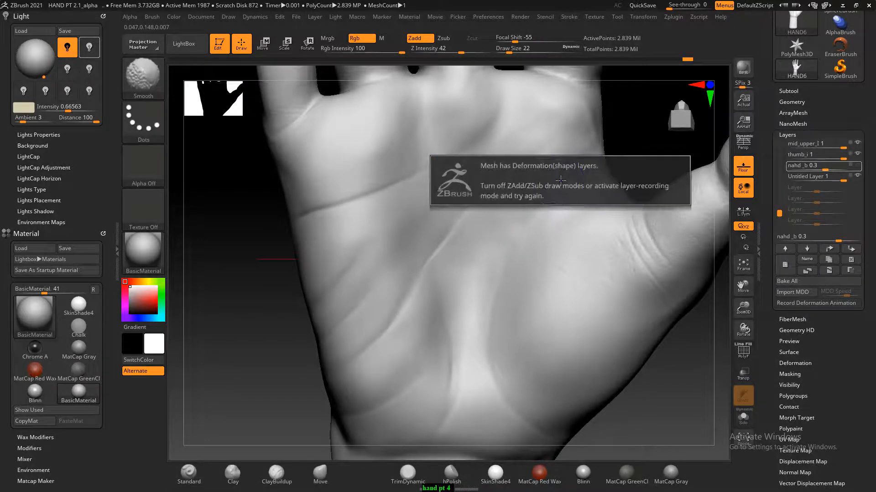
{"action": "left_click", "coordinate": [853, 177]}
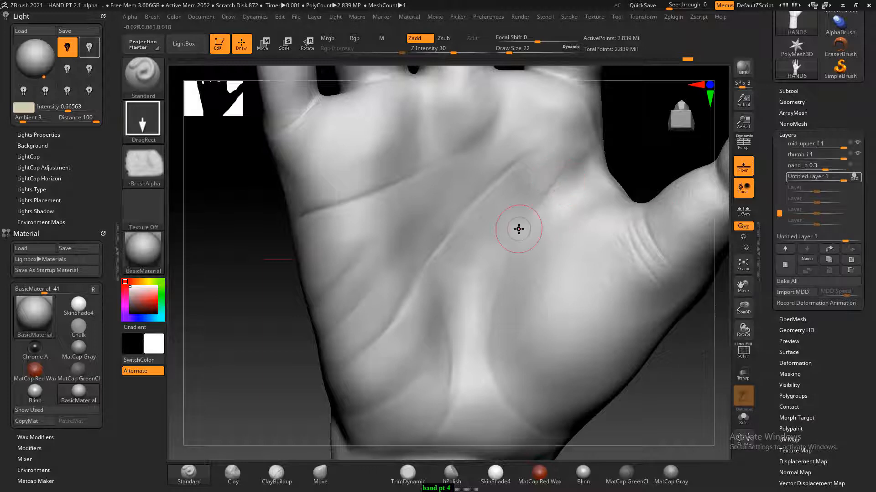
- Raise the Smooth brush's Z Intensity to 94 and soften the crease lines across the middle and lower palm
{"action": "key", "text": "shift"}
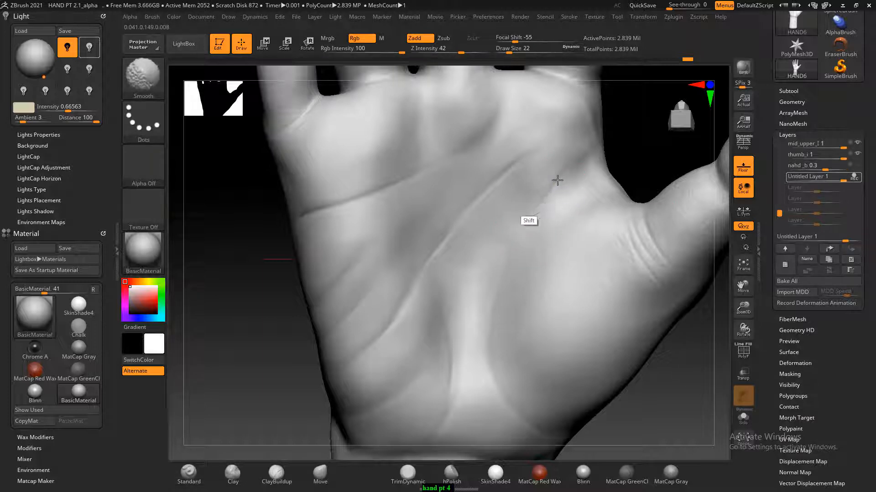
{"action": "left_click_drag", "start_coordinate": [557, 180], "coordinate": [529, 189], "text": "shift"}
{"action": "key", "text": "shift"}
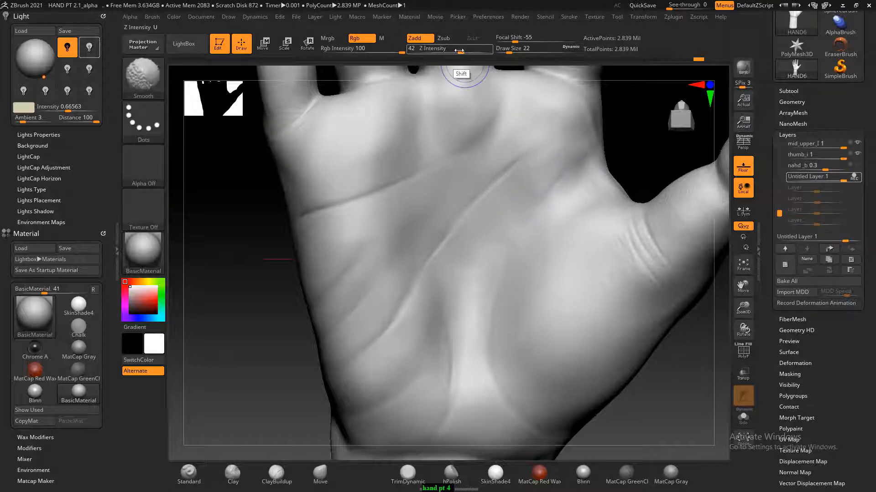
{"action": "left_click_drag", "start_coordinate": [458, 51], "coordinate": [486, 51]}
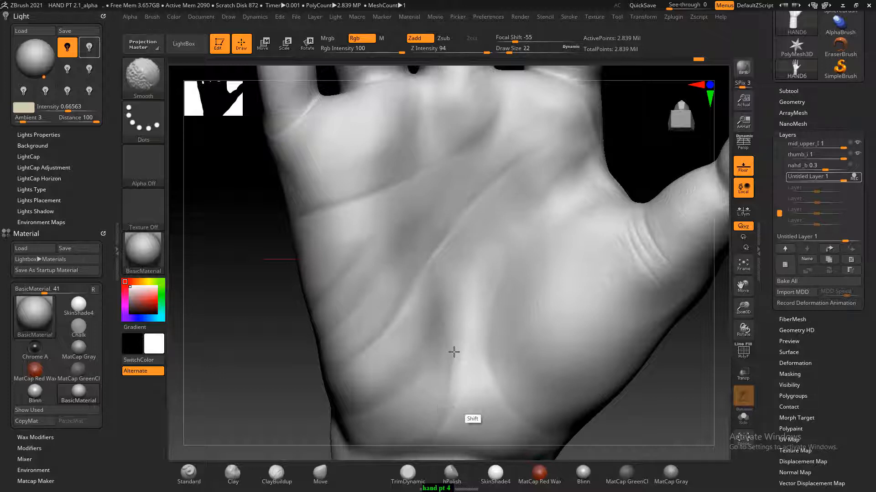
{"action": "mouse_move", "coordinate": [454, 352]}
{"action": "left_mouse_down", "text": "shift"}
{"action": "mouse_move", "coordinate": [487, 184]}
{"action": "mouse_move", "coordinate": [509, 162]}
{"action": "mouse_move", "coordinate": [479, 185]}
{"action": "mouse_move", "coordinate": [394, 296]}
{"action": "mouse_move", "coordinate": [391, 332]}
{"action": "left_mouse_up", "text": "shift"}
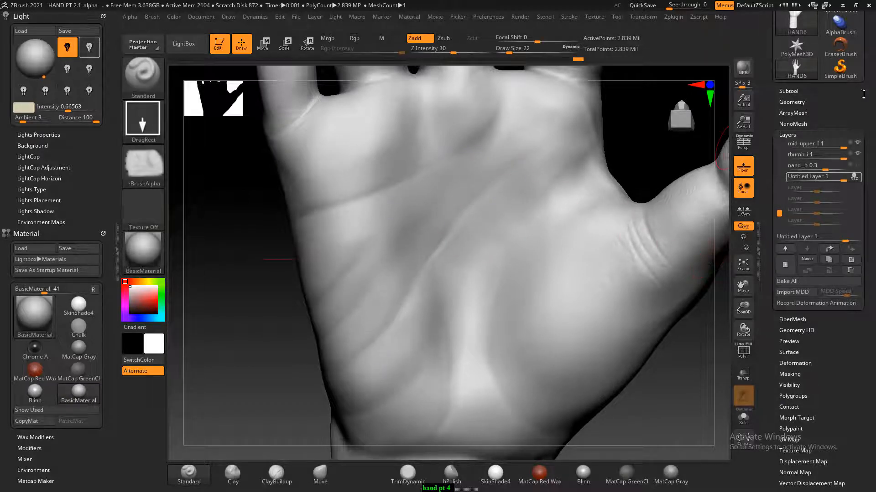
- Show the nahd _b layer again and examine the softened palm creases from slightly different angles
{"action": "left_click", "coordinate": [859, 167]}
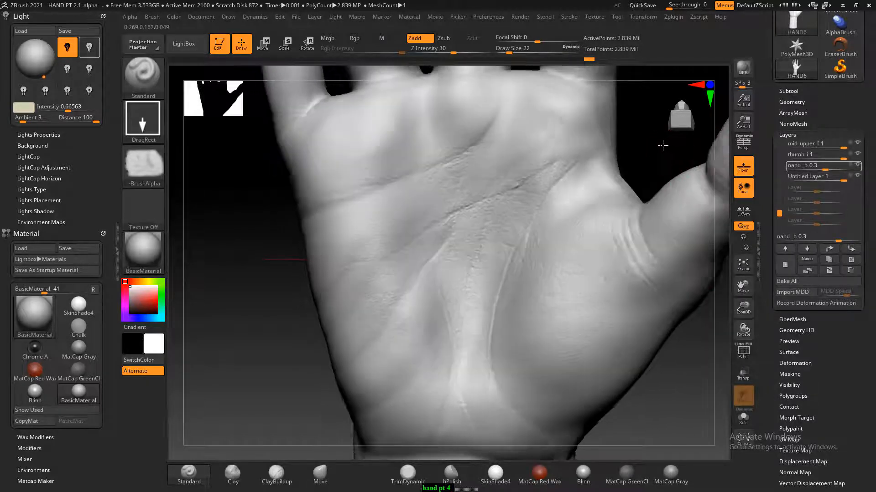
{"action": "left_click_drag", "start_coordinate": [662, 145], "coordinate": [645, 148]}
{"action": "left_click_drag", "start_coordinate": [226, 262], "coordinate": [226, 260], "text": "alt"}
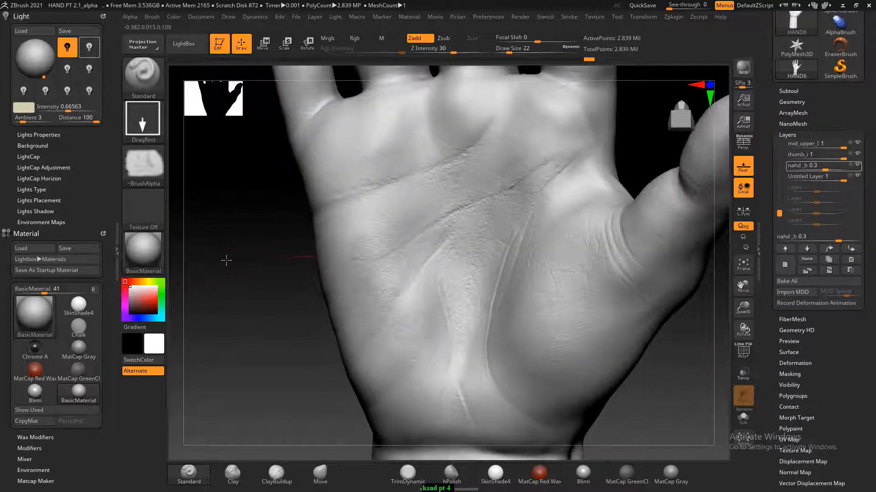
{"action": "left_click_drag", "start_coordinate": [213, 298], "coordinate": [217, 303]}
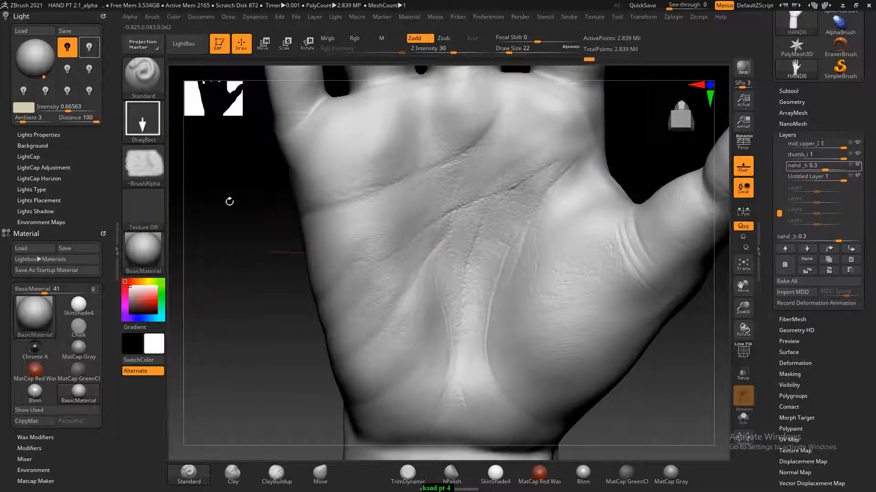
- Choose the DamStandard brush and try to carve the upper palm crease below the index finger
{"action": "left_click", "coordinate": [152, 67]}
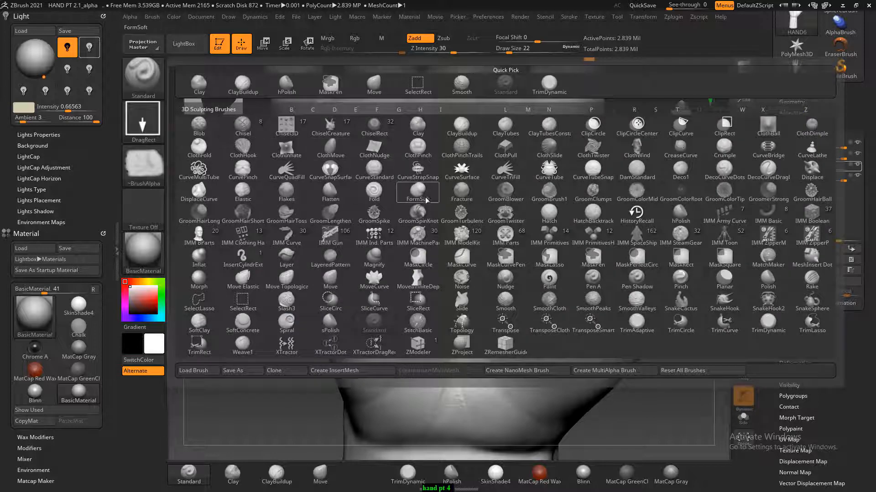
{"action": "key", "text": "d"}
{"action": "left_click", "coordinate": [636, 169]}
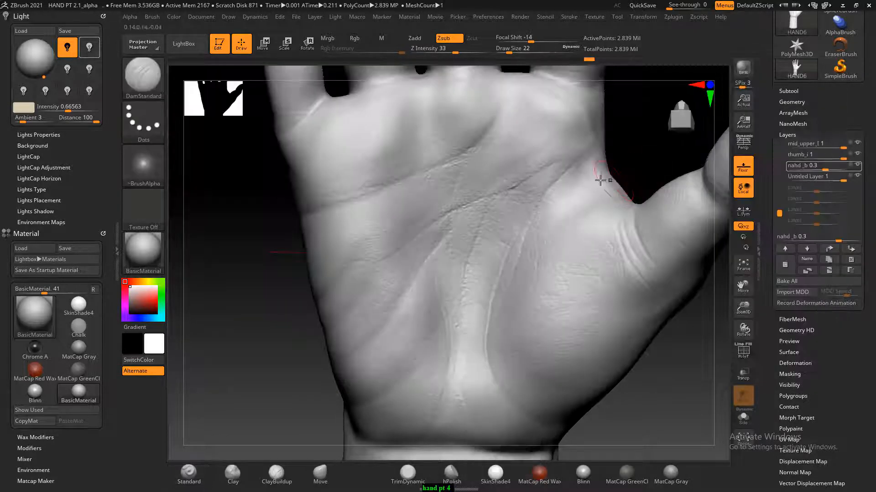
{"action": "left_click", "coordinate": [501, 105]}
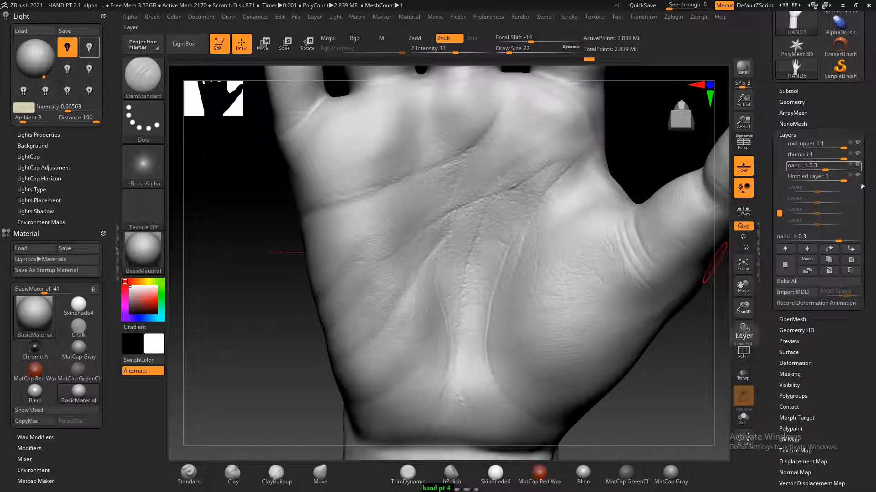
- Switch the nahd _b layer's recording on and off, try other intensities and set it back to 0.3
{"action": "mouse_move", "coordinate": [851, 171]}
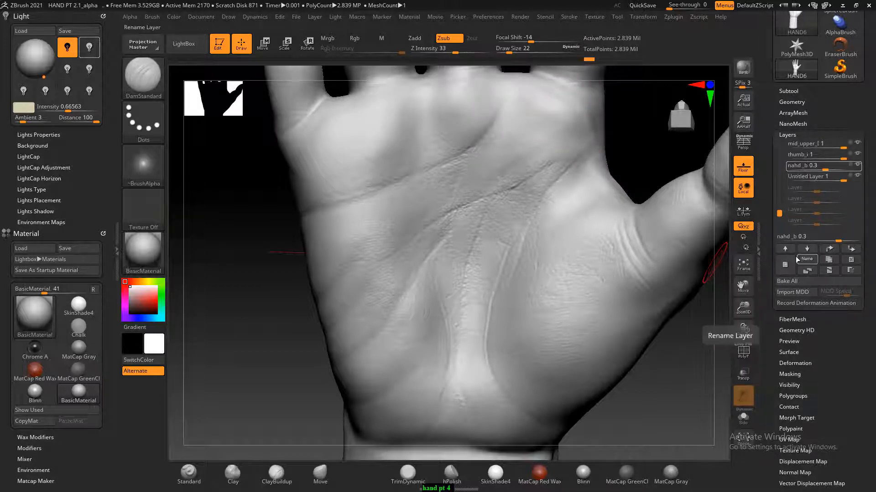
{"action": "left_click", "coordinate": [852, 167]}
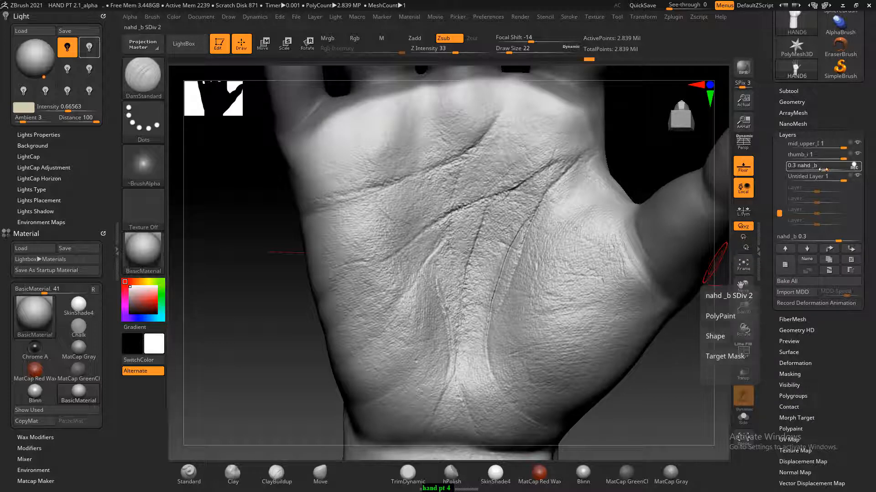
{"action": "left_click_drag", "start_coordinate": [821, 169], "coordinate": [816, 169]}
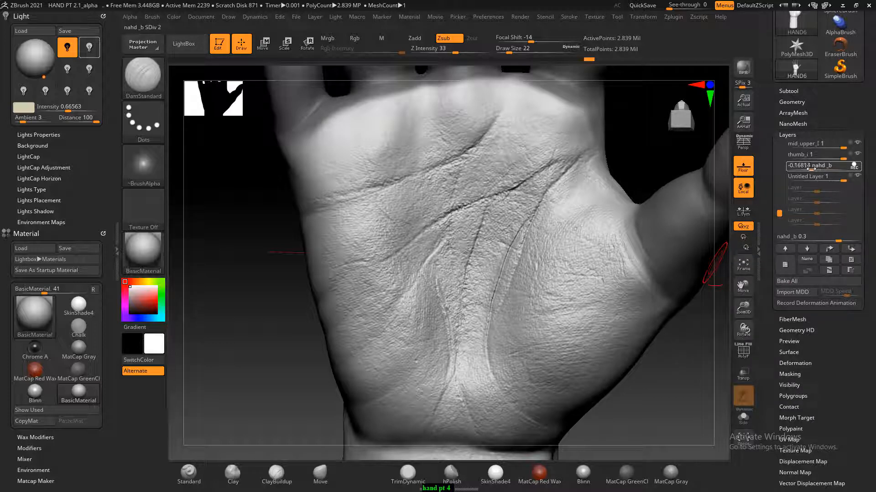
{"action": "left_click", "coordinate": [821, 169]}
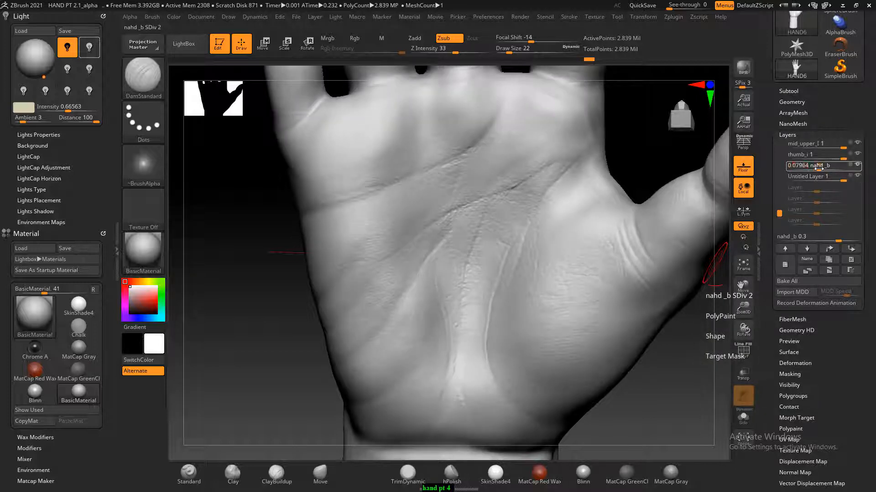
{"action": "left_click_drag", "start_coordinate": [820, 168], "coordinate": [831, 168]}
{"action": "left_click_drag", "start_coordinate": [626, 160], "coordinate": [641, 156]}
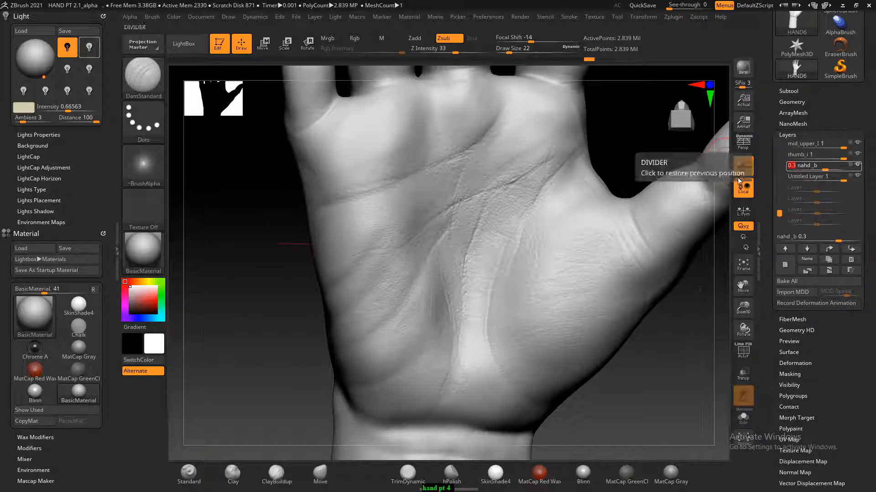
{"action": "left_click_drag", "start_coordinate": [622, 151], "coordinate": [628, 154]}
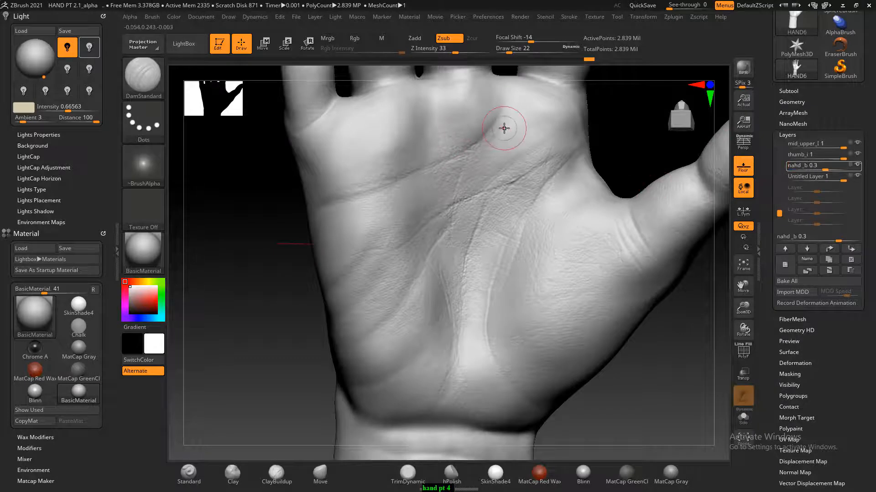
- Add another untitled layer and carve the upper palm crease across to the palm's outer edge with the DamStandard brush
{"action": "left_click", "coordinate": [502, 110]}
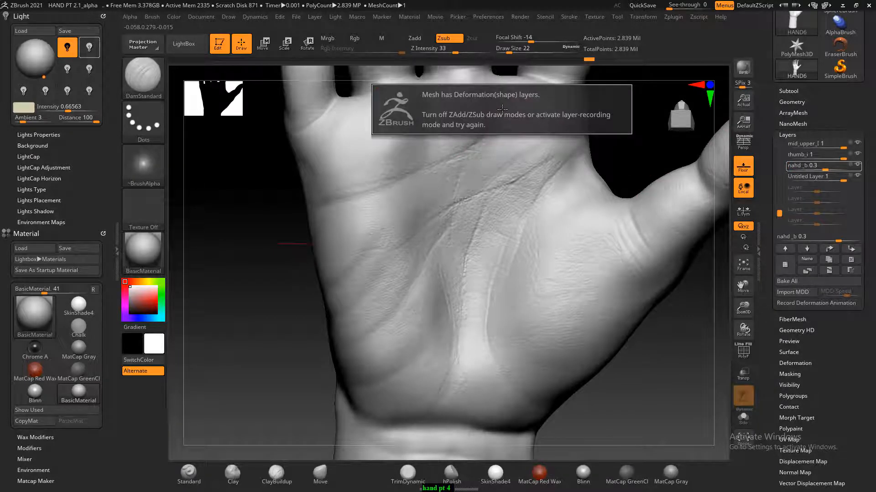
{"action": "left_click", "coordinate": [786, 273]}
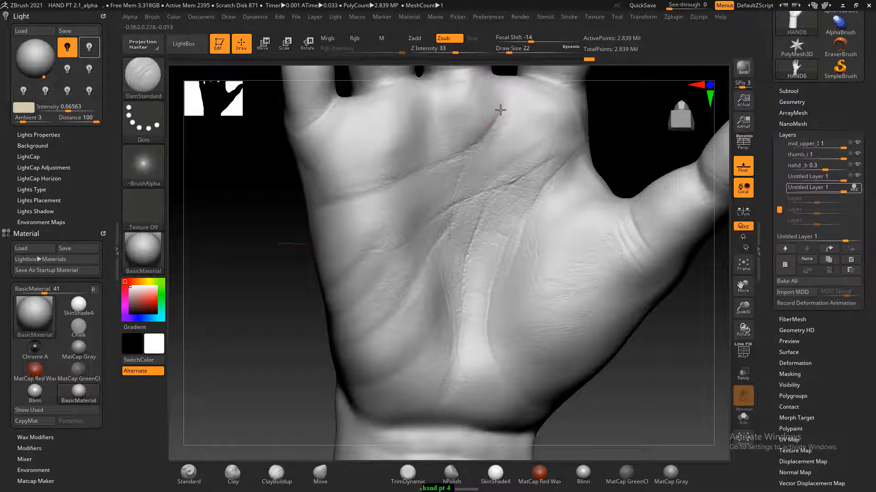
{"action": "left_click_drag", "start_coordinate": [500, 109], "coordinate": [482, 137]}
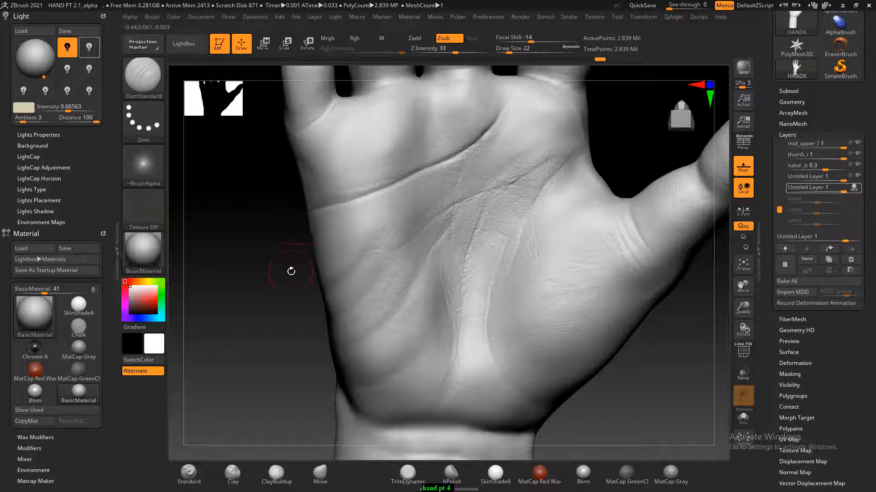
- Carve the long curved crease around the base of the thumb with the DamStandard brush at draw size 22
{"action": "left_click_drag", "start_coordinate": [291, 272], "coordinate": [401, 234]}
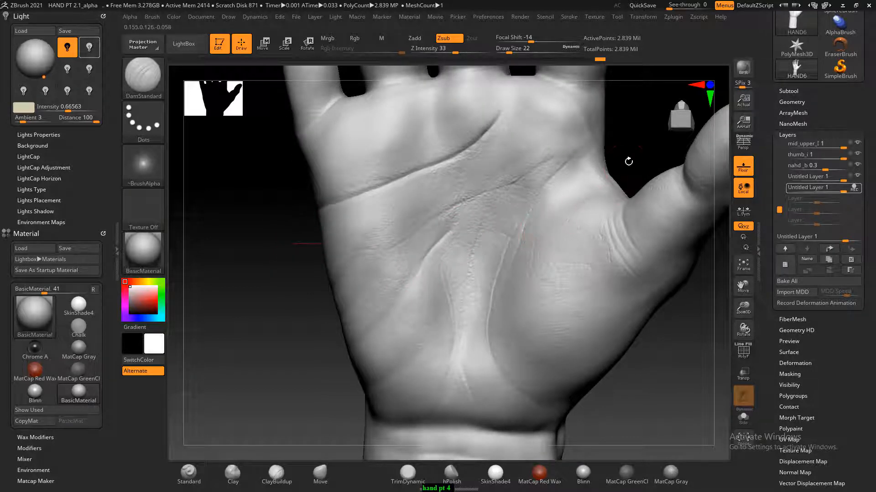
{"action": "left_click_drag", "start_coordinate": [628, 162], "coordinate": [540, 224]}
{"action": "mouse_move", "coordinate": [552, 191]}
{"action": "left_mouse_down"}
{"action": "mouse_move", "coordinate": [538, 201]}
{"action": "mouse_move", "coordinate": [507, 269]}
{"action": "left_mouse_up"}
{"action": "mouse_move", "coordinate": [529, 231]}
{"action": "left_mouse_down"}
{"action": "mouse_move", "coordinate": [512, 249]}
{"action": "mouse_move", "coordinate": [502, 288]}
{"action": "left_mouse_up"}
{"action": "mouse_move", "coordinate": [643, 371]}
{"action": "left_mouse_down"}
{"action": "mouse_move", "coordinate": [643, 354]}
{"action": "mouse_move", "coordinate": [633, 367]}
{"action": "mouse_move", "coordinate": [602, 316]}
{"action": "left_mouse_up"}
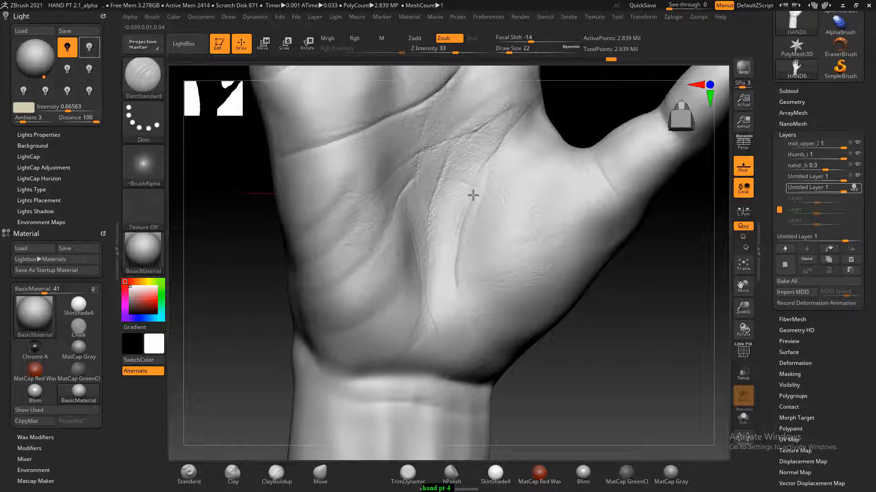
{"action": "left_click_drag", "start_coordinate": [583, 363], "coordinate": [573, 360]}
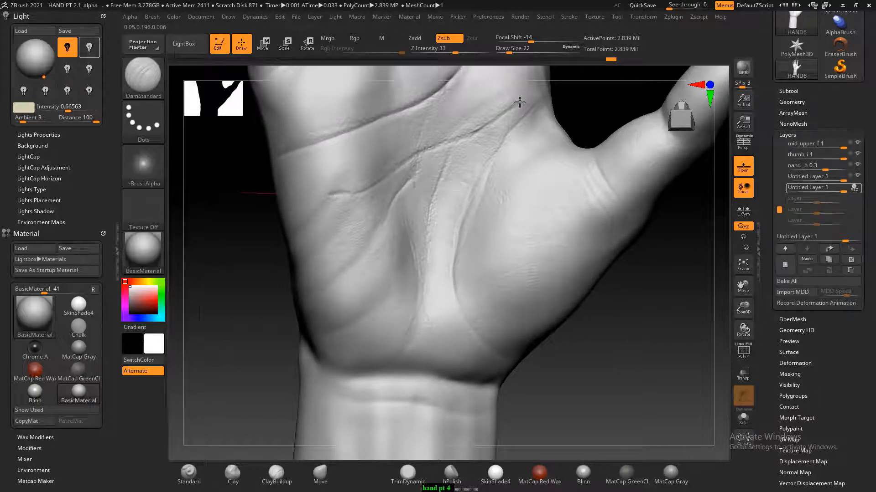
- Carve the diagonal crease across the middle of the palm and the vertical crease running down its centre
{"action": "left_click_drag", "start_coordinate": [519, 102], "coordinate": [323, 197]}
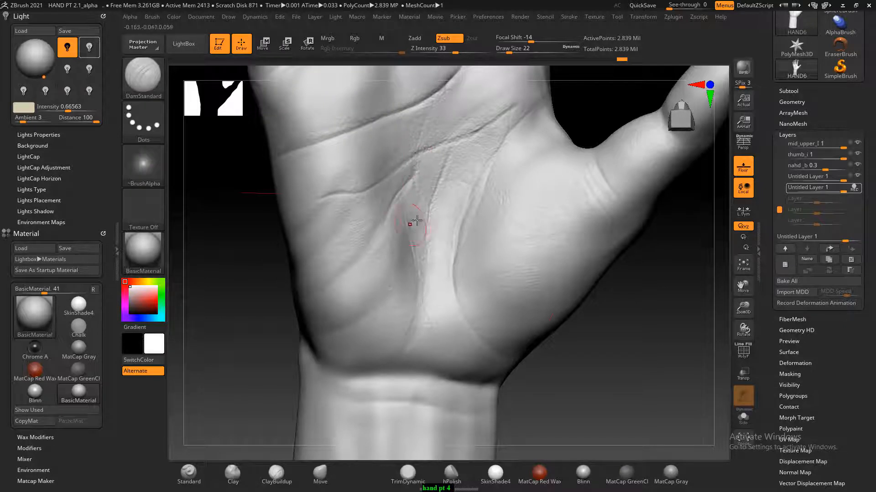
{"action": "left_click_drag", "start_coordinate": [629, 332], "coordinate": [619, 333]}
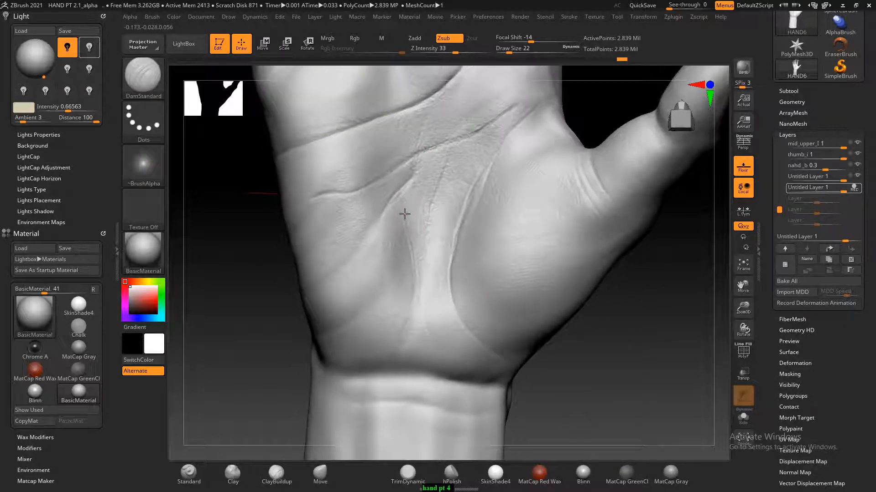
{"action": "left_click_drag", "start_coordinate": [405, 214], "coordinate": [414, 293]}
- Set the intensity of the new untitled crease layer to 0.3
{"action": "mouse_move", "coordinate": [651, 348]}
{"action": "left_mouse_down", "text": "alt"}
{"action": "mouse_move", "coordinate": [642, 315]}
{"action": "mouse_move", "coordinate": [641, 328]}
{"action": "mouse_move", "coordinate": [664, 324]}
{"action": "mouse_move", "coordinate": [628, 330]}
{"action": "mouse_move", "coordinate": [633, 346]}
{"action": "left_mouse_up", "text": "alt"}
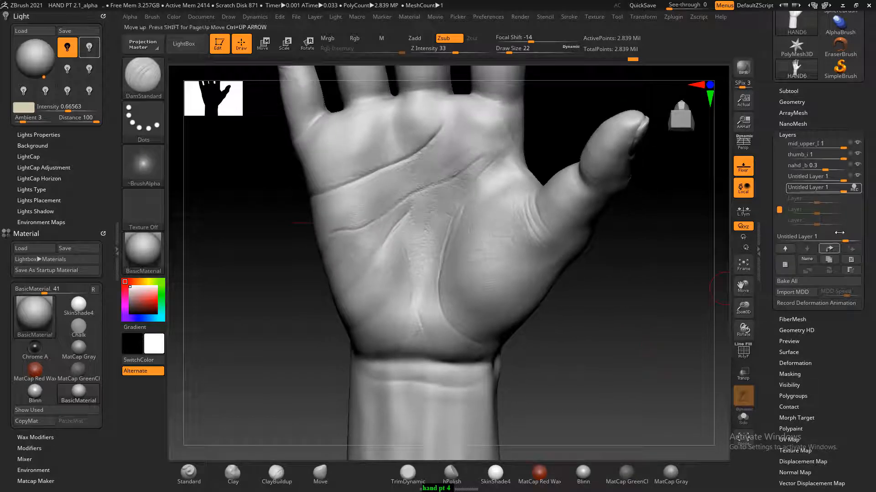
{"action": "left_click", "coordinate": [823, 187]}
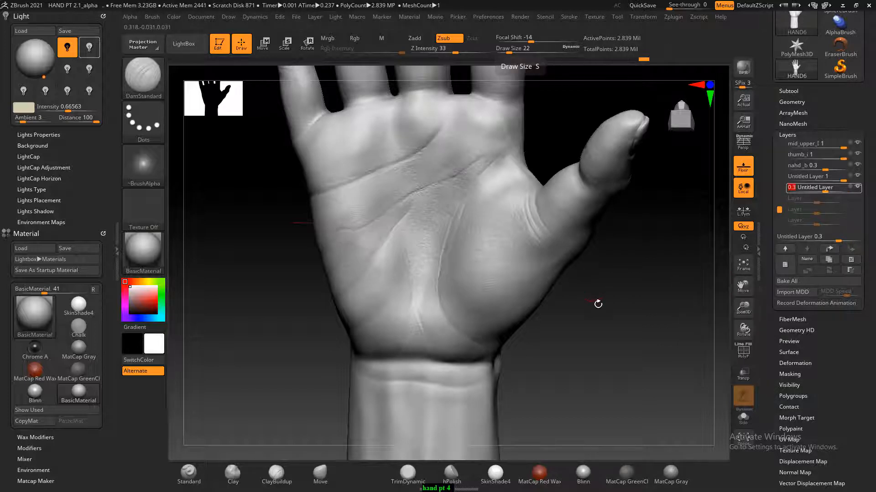
- Examine the whole hand from the back, the thumb side and the palm to judge the detail
{"action": "right_click_drag", "start_coordinate": [594, 293], "coordinate": [584, 262], "text": "ctrl"}
{"action": "left_click_drag", "start_coordinate": [575, 339], "coordinate": [670, 346]}
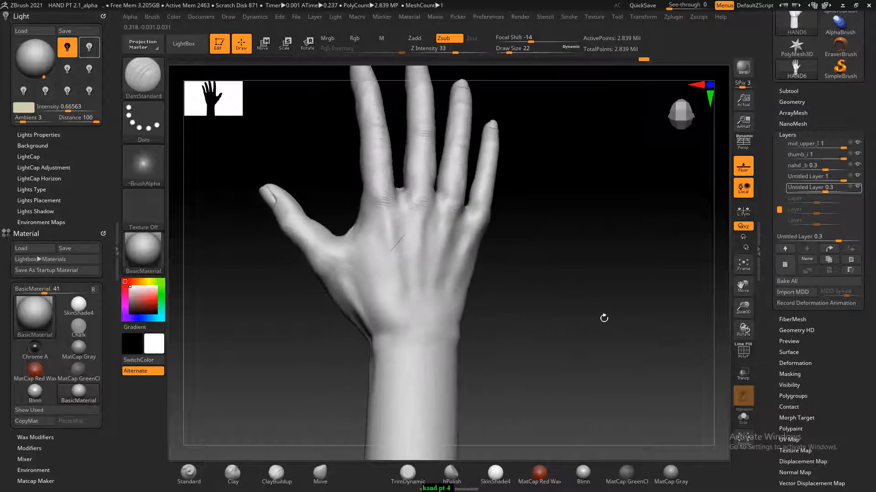
{"action": "mouse_move", "coordinate": [604, 316]}
{"action": "left_mouse_down"}
{"action": "mouse_move", "coordinate": [588, 326]}
{"action": "mouse_move", "coordinate": [655, 329]}
{"action": "mouse_move", "coordinate": [626, 322]}
{"action": "mouse_move", "coordinate": [633, 312]}
{"action": "mouse_move", "coordinate": [641, 330]}
{"action": "mouse_move", "coordinate": [666, 322]}
{"action": "mouse_move", "coordinate": [665, 350]}
{"action": "mouse_move", "coordinate": [597, 350]}
{"action": "left_mouse_up"}
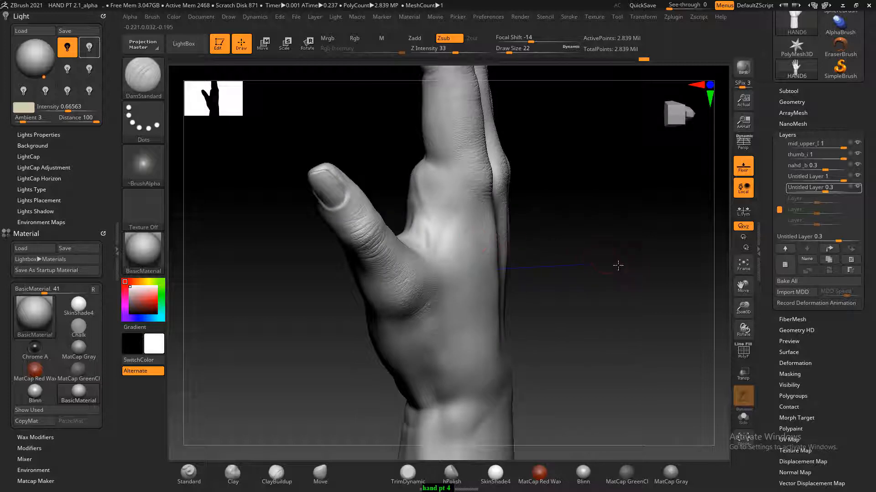
{"action": "mouse_move", "coordinate": [618, 266]}
{"action": "left_mouse_down", "text": "shift"}
{"action": "mouse_move", "coordinate": [659, 272]}
{"action": "mouse_move", "coordinate": [647, 353]}
{"action": "mouse_move", "coordinate": [632, 318]}
{"action": "mouse_move", "coordinate": [630, 339]}
{"action": "mouse_move", "coordinate": [596, 347]}
{"action": "mouse_move", "coordinate": [592, 333]}
{"action": "mouse_move", "coordinate": [605, 357]}
{"action": "mouse_move", "coordinate": [594, 330]}
{"action": "mouse_move", "coordinate": [600, 348]}
{"action": "mouse_move", "coordinate": [588, 343]}
{"action": "mouse_move", "coordinate": [606, 364]}
{"action": "mouse_move", "coordinate": [599, 360]}
{"action": "left_mouse_up", "text": "shift"}
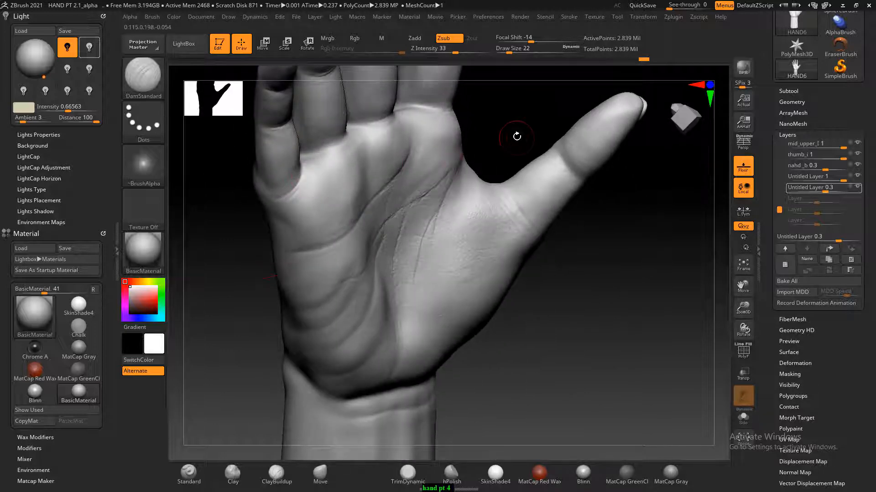
{"action": "left_click_drag", "start_coordinate": [517, 136], "coordinate": [603, 326]}
{"action": "left_click_drag", "start_coordinate": [604, 370], "coordinate": [618, 307], "text": "alt"}
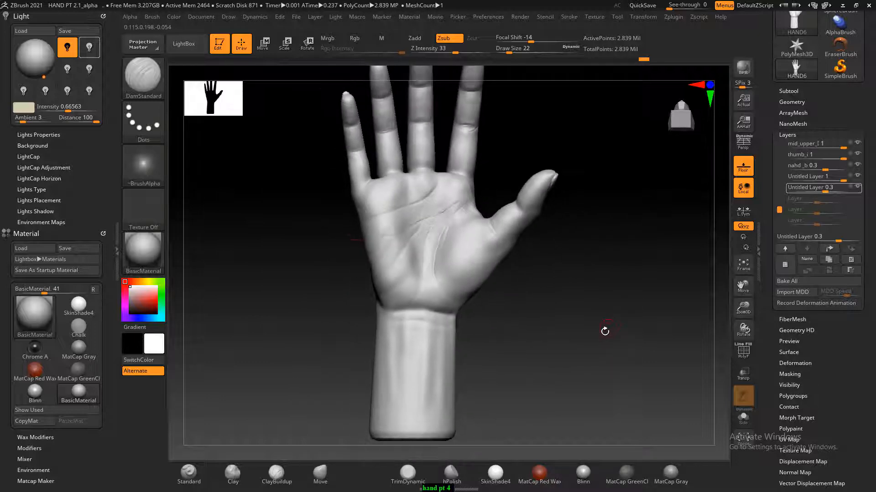
- Switch to the Full_Figure5_110.JPG hand reference photo in Photoshop
{"action": "key", "text": "alt+Tab"}
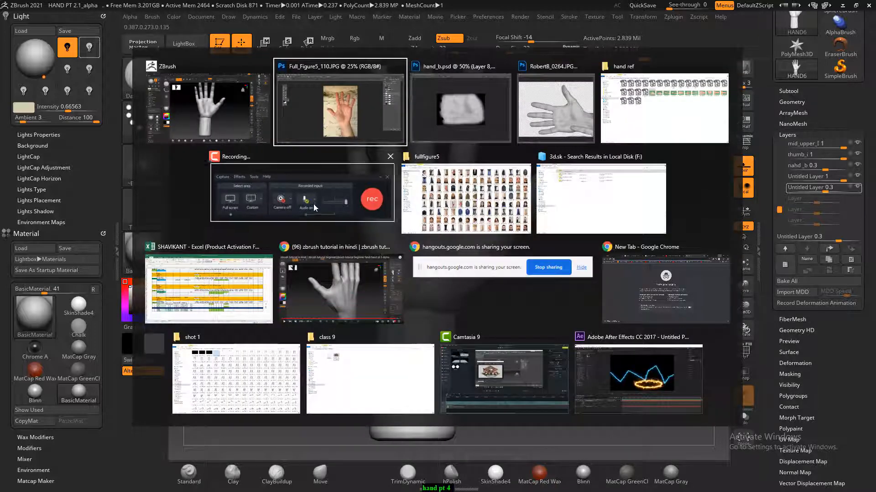